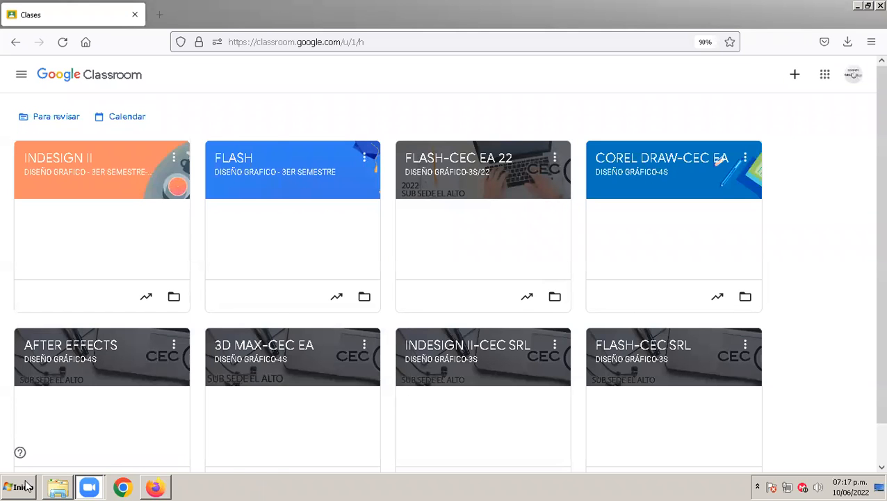
Step: Launch Adobe InDesign CS4 and bring up the Zoom meeting controls
{"action": "left_click", "coordinate": [21, 486]}
{"action": "left_click", "coordinate": [156, 487]}
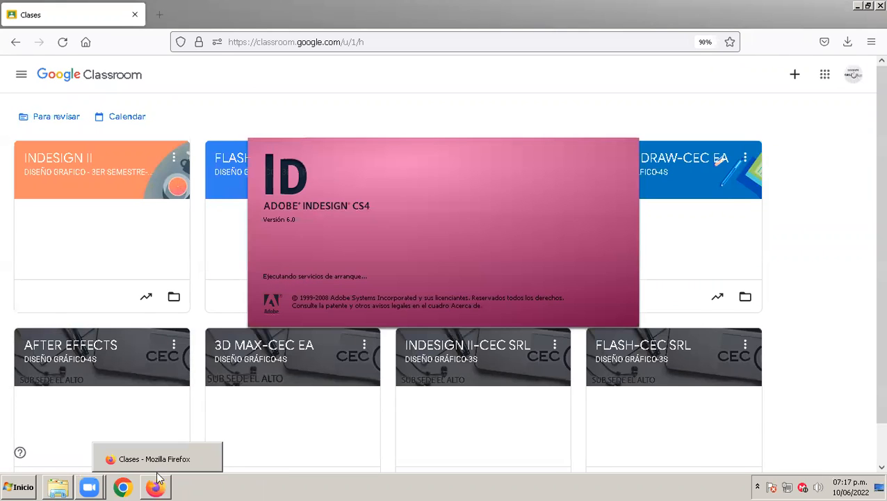
{"action": "left_click", "coordinate": [90, 486]}
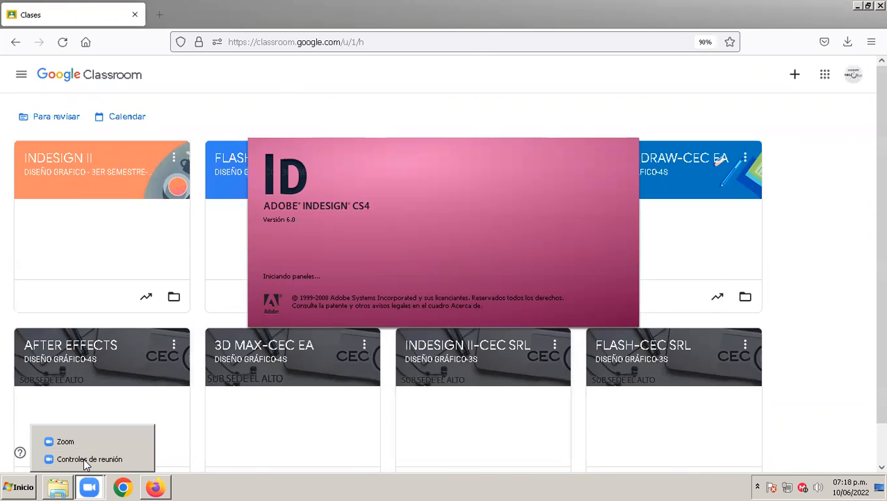
{"action": "left_click", "coordinate": [85, 460]}
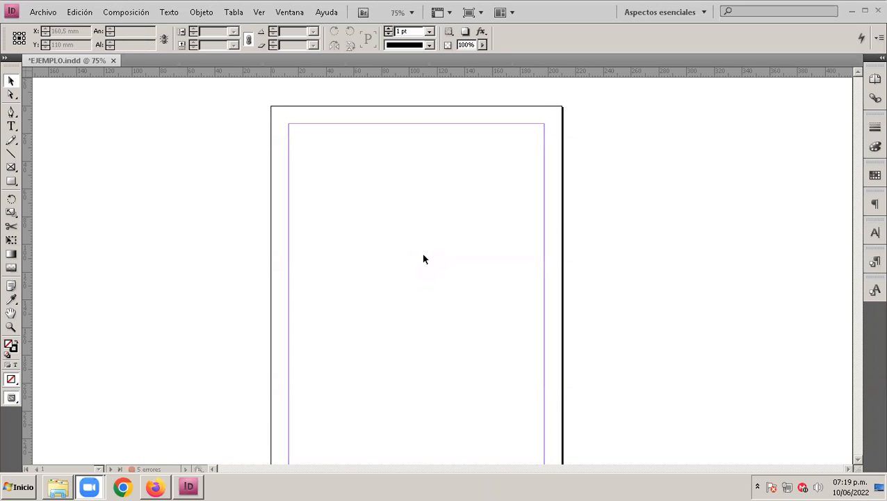
Step: Delete the Título de TDC style from the paragraph styles of the EJEMPLO document
{"action": "scroll", "coordinate": [501, 306], "scroll_direction": "down", "scroll_amount": 6}
{"action": "scroll", "coordinate": [500, 306], "scroll_direction": "down", "scroll_amount": 3}
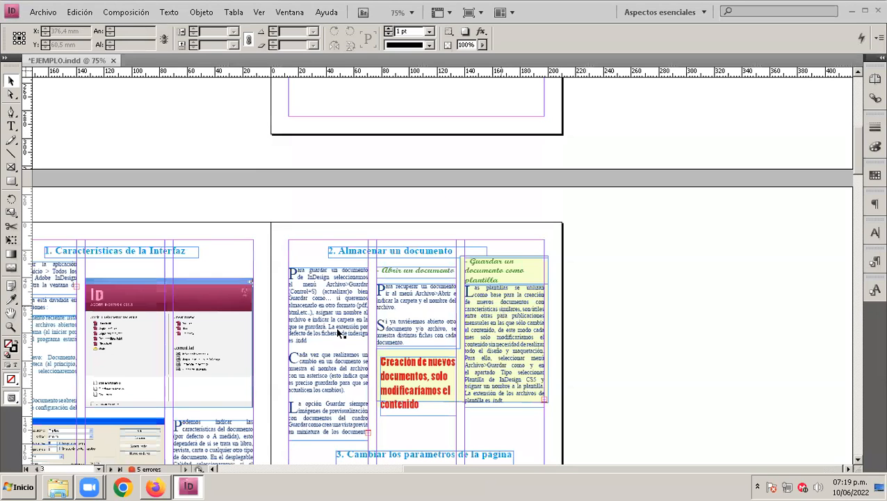
{"action": "scroll", "coordinate": [341, 335], "scroll_direction": "down", "scroll_amount": 3}
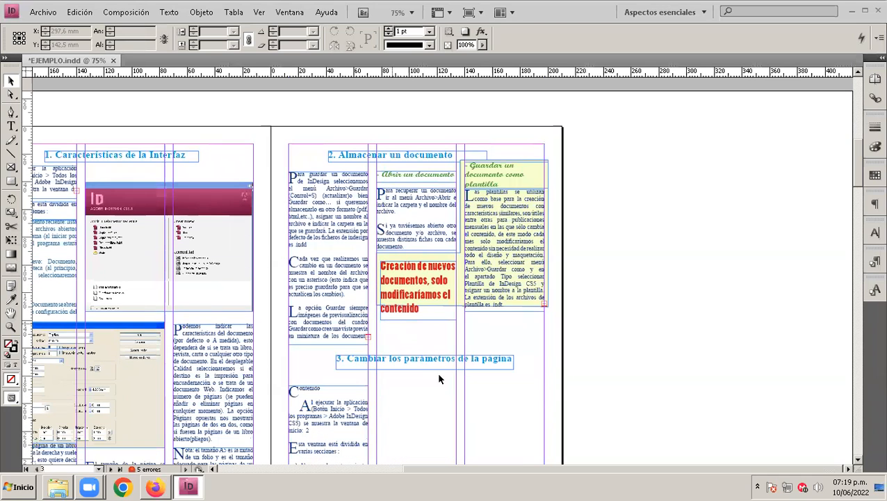
{"action": "left_click_drag", "start_coordinate": [473, 473], "coordinate": [459, 473]}
{"action": "left_click_drag", "start_coordinate": [387, 469], "coordinate": [395, 469]}
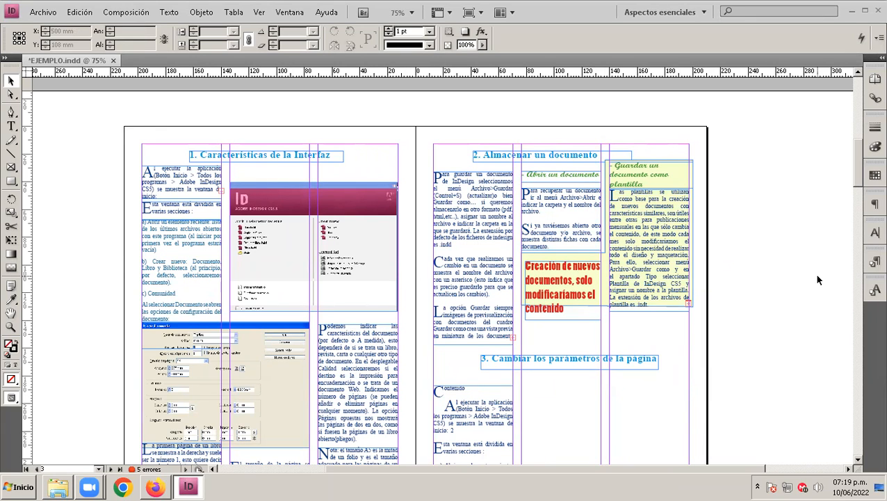
{"action": "left_click", "coordinate": [871, 206]}
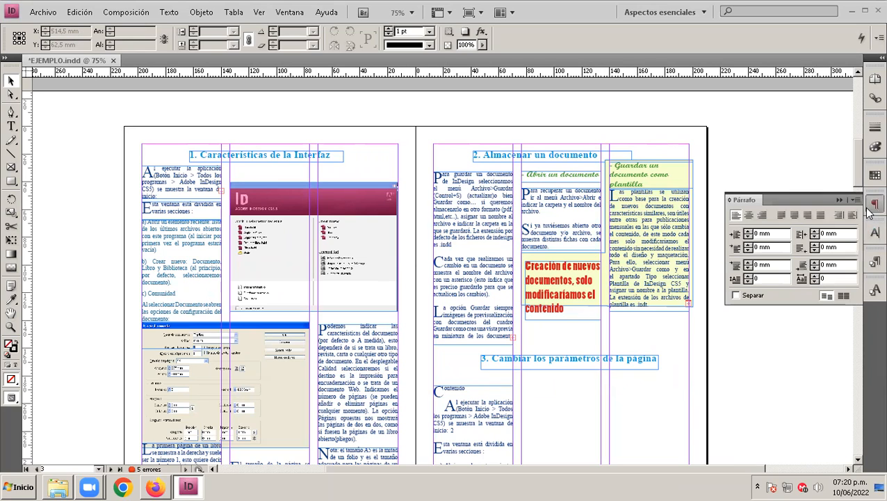
{"action": "left_click", "coordinate": [872, 260]}
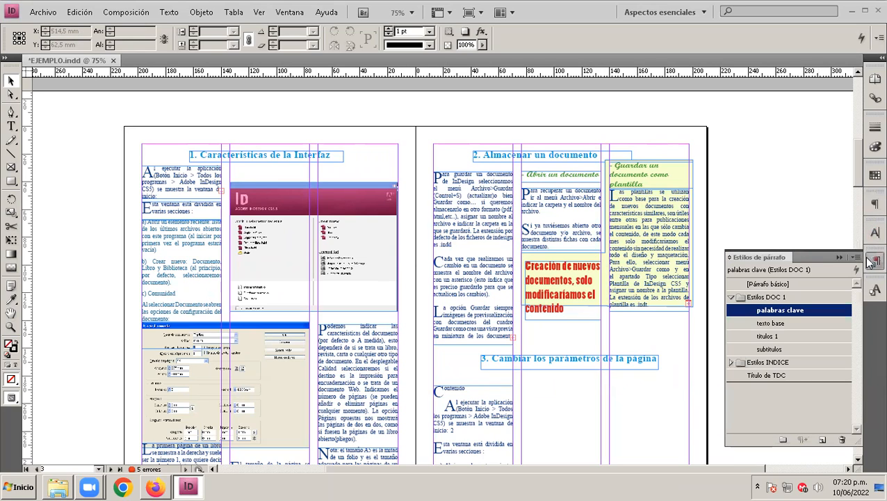
{"action": "left_click", "coordinate": [733, 297]}
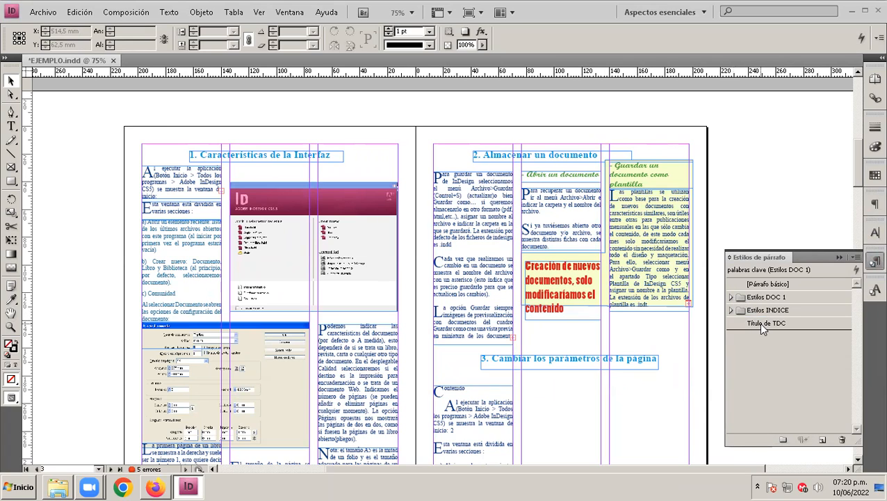
{"action": "left_click", "coordinate": [759, 323]}
{"action": "left_click", "coordinate": [843, 440]}
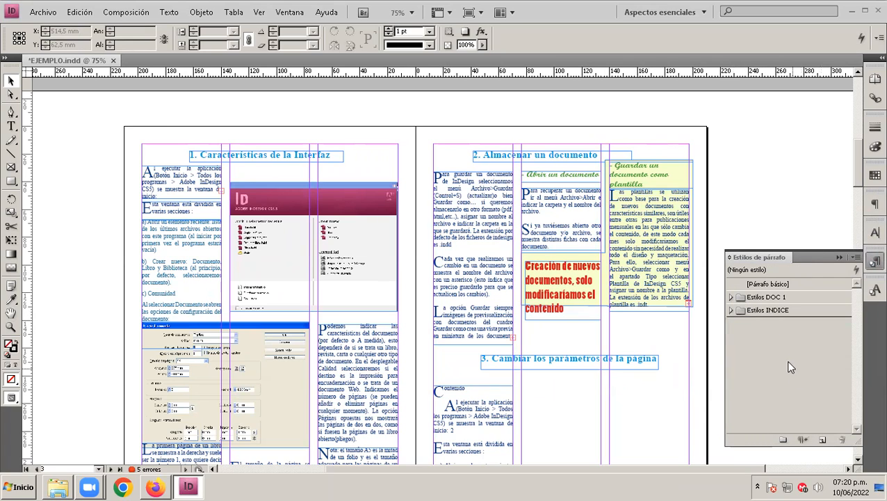
Step: Examine the paragraph styles in the Estilos DOC 1 and Estilos INDICE groups, marking the style list with a pink annotation
{"action": "left_click", "coordinate": [731, 297]}
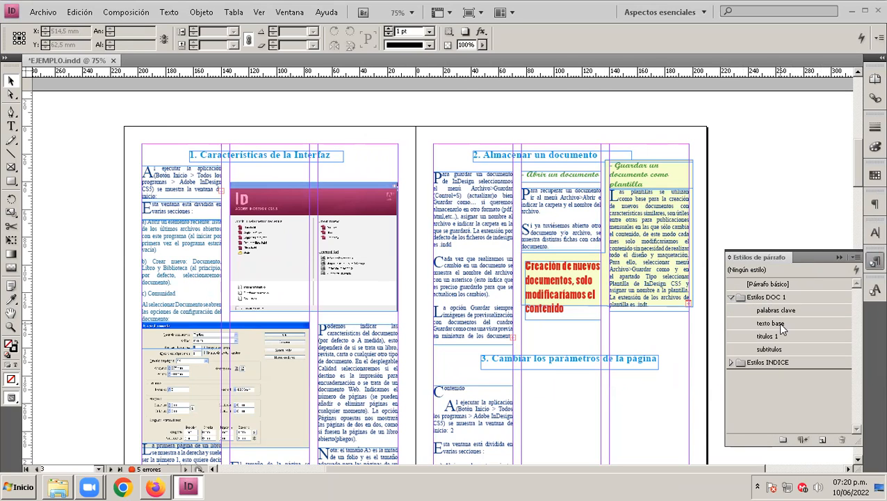
{"action": "left_click", "coordinate": [771, 299]}
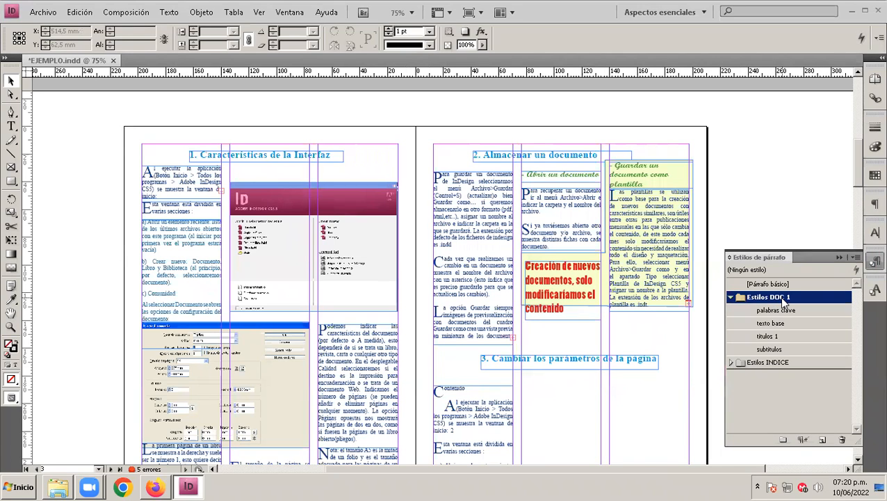
{"action": "left_click", "coordinate": [772, 336]}
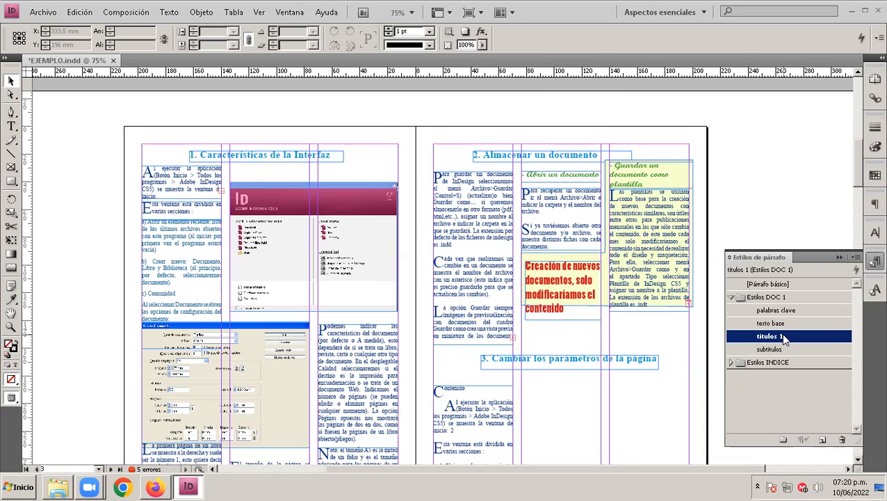
{"action": "left_click", "coordinate": [783, 349]}
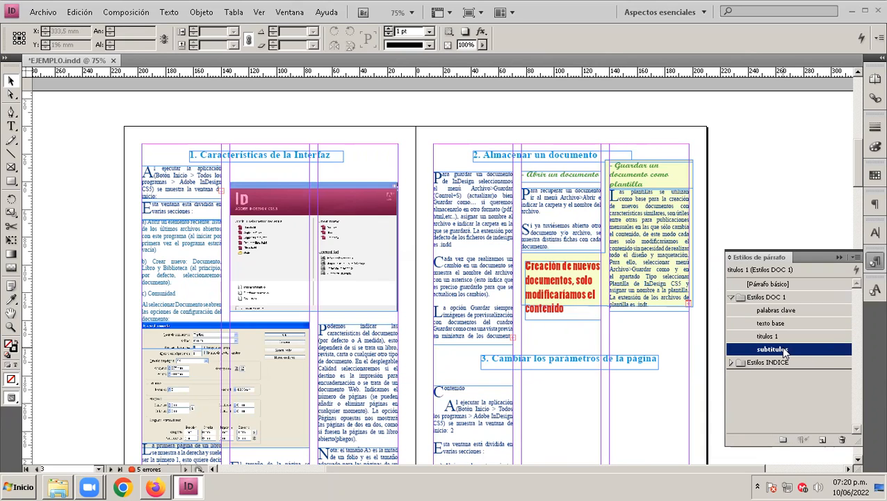
{"action": "left_click", "coordinate": [778, 312]}
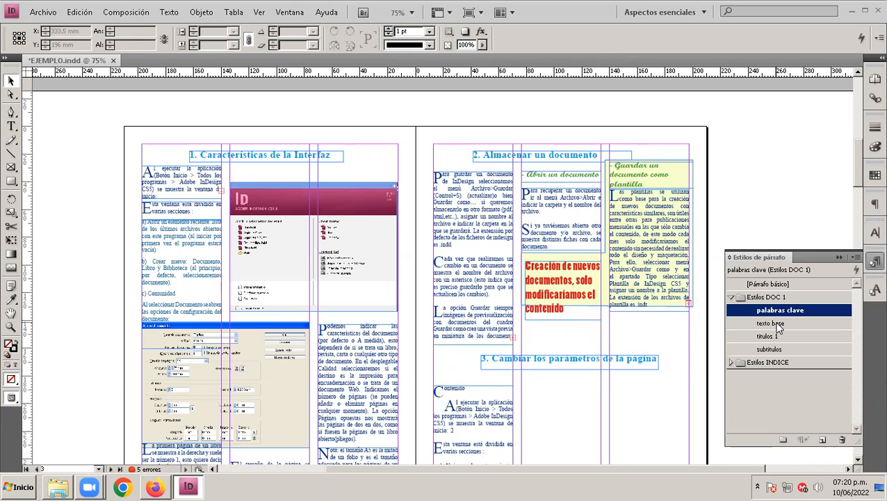
{"action": "left_click", "coordinate": [776, 323]}
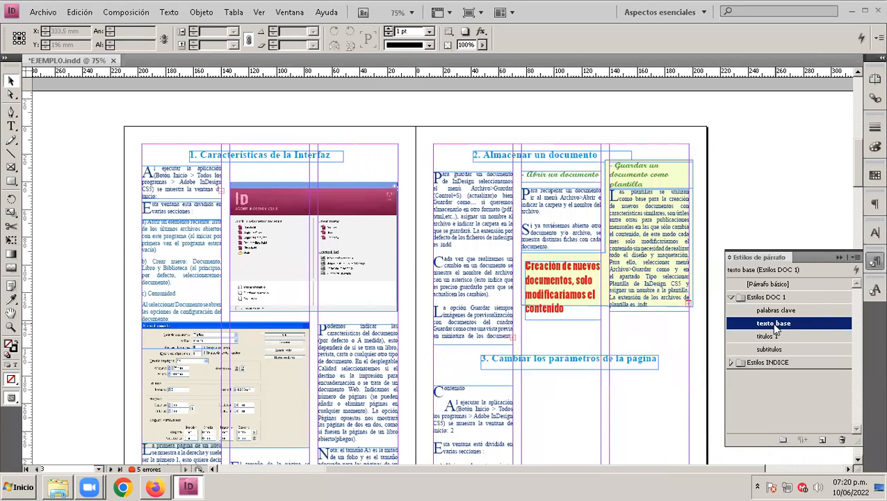
{"action": "left_click", "coordinate": [769, 310]}
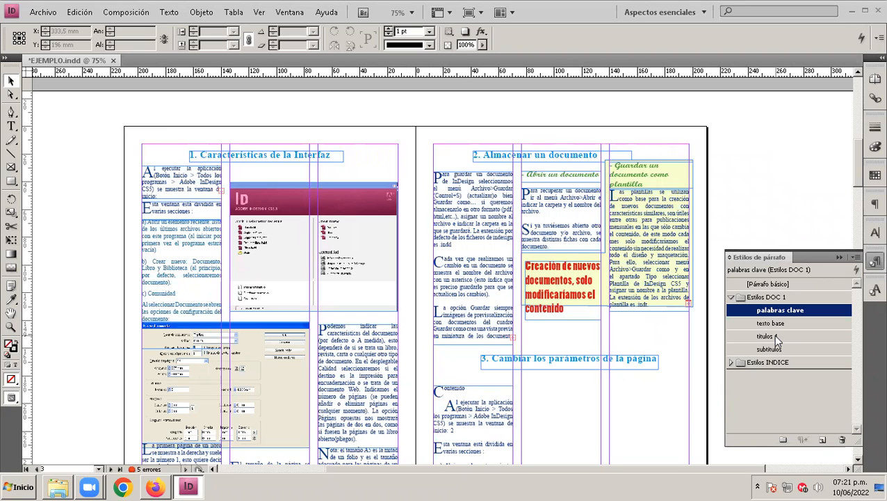
{"action": "left_click", "coordinate": [730, 362]}
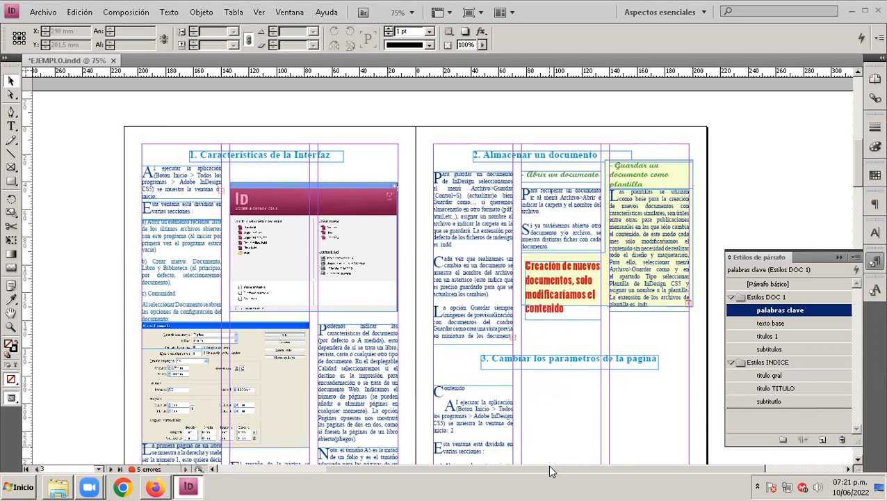
{"action": "mouse_move", "coordinate": [838, 408]}
{"action": "left_mouse_down"}
{"action": "mouse_move", "coordinate": [837, 327]}
{"action": "mouse_move", "coordinate": [857, 215]}
{"action": "mouse_move", "coordinate": [726, 405]}
{"action": "left_mouse_up"}
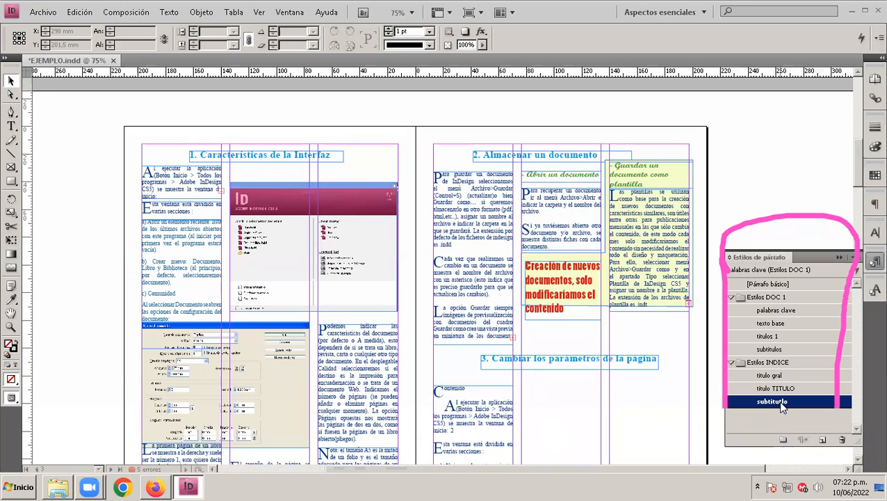
Step: Rename the last paragraph style in the Estilos INDICE group as "subtitulo INDICE"
{"action": "left_click", "coordinate": [778, 400]}
{"action": "left_click", "coordinate": [781, 400]}
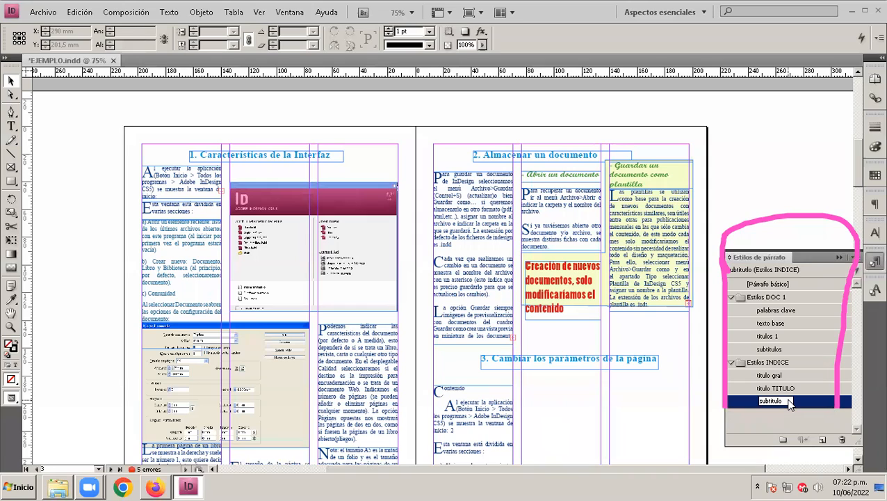
{"action": "type", "text": "indice"}
{"action": "key", "text": "BackSpace"}
{"action": "key", "text": "BackSpace"}
{"action": "key", "text": "BackSpace"}
{"action": "key", "text": "BackSpace"}
{"action": "key", "text": "BackSpace"}
{"action": "key", "text": "BackSpace"}
{"action": "type", "text": "INDICE"}
{"action": "key", "text": "Return"}
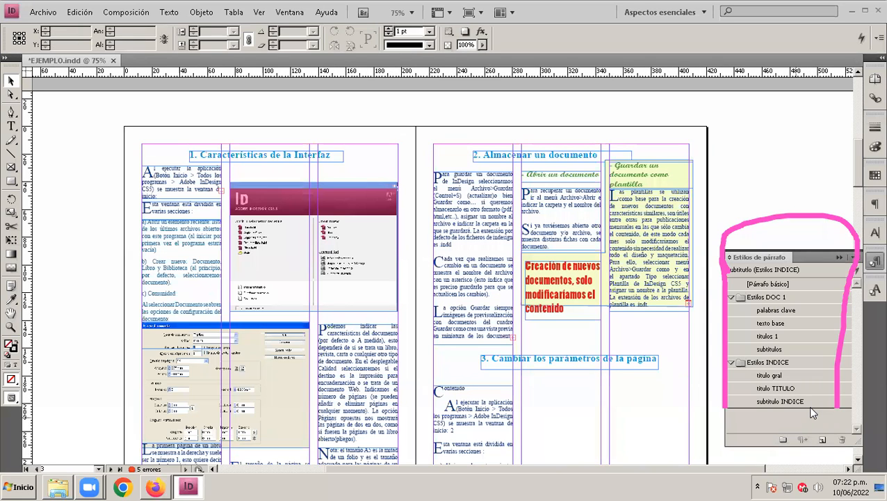
Step: Draw a text frame about 170 mm wide and 13 mm high in the upper part of the blank first page
{"action": "scroll", "coordinate": [602, 404], "scroll_direction": "up", "scroll_amount": 6}
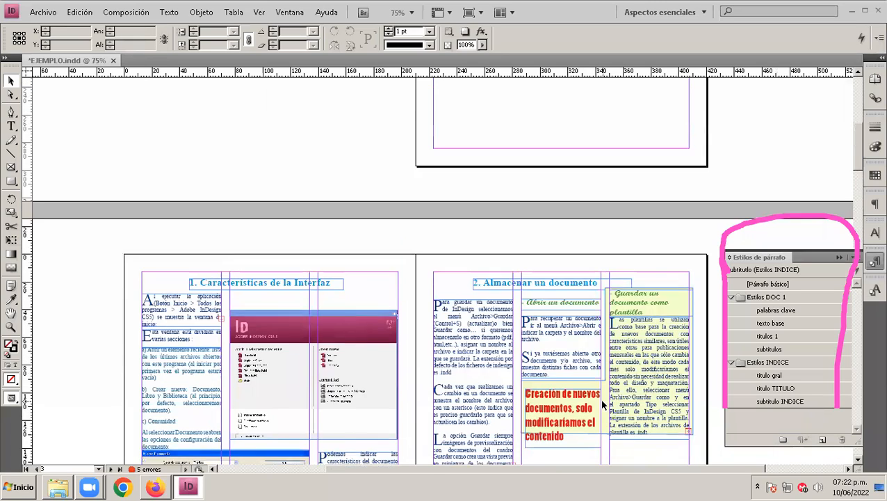
{"action": "scroll", "coordinate": [602, 404], "scroll_direction": "up", "scroll_amount": 3}
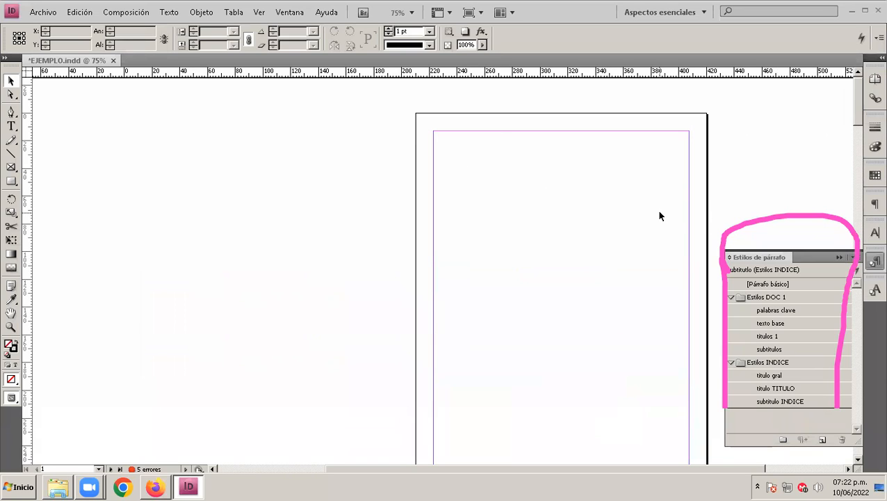
{"action": "scroll", "coordinate": [660, 215], "scroll_direction": "left", "scroll_amount": 2}
{"action": "scroll", "coordinate": [661, 212], "scroll_direction": "up", "scroll_amount": 1}
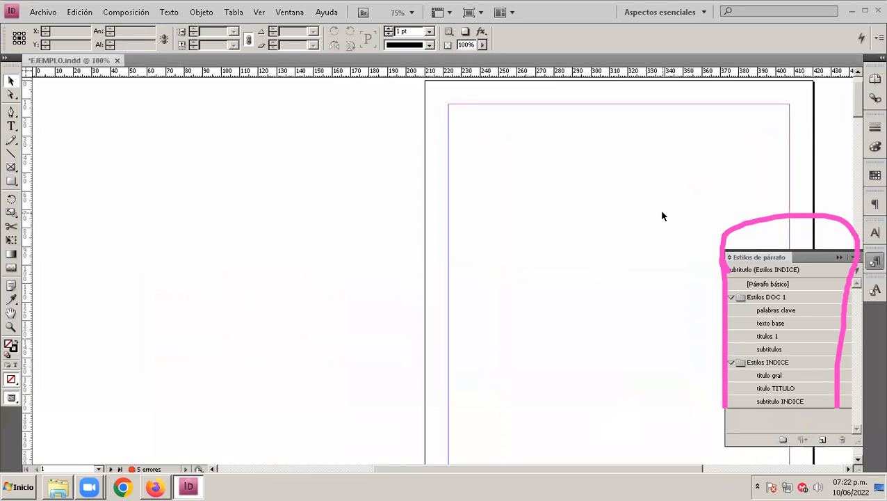
{"action": "scroll", "coordinate": [663, 212], "scroll_direction": "up", "scroll_amount": 1}
{"action": "left_click_drag", "start_coordinate": [619, 469], "coordinate": [684, 472]}
{"action": "left_click_drag", "start_coordinate": [858, 98], "coordinate": [858, 91]}
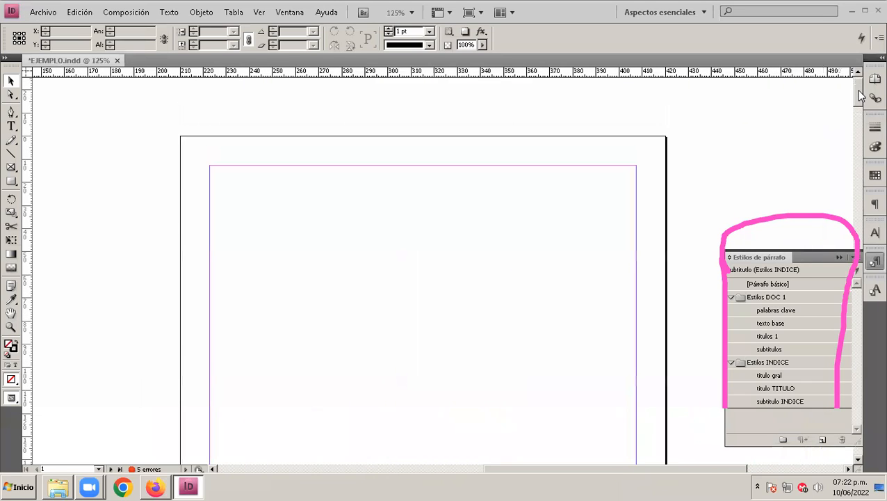
{"action": "left_click", "coordinate": [282, 245]}
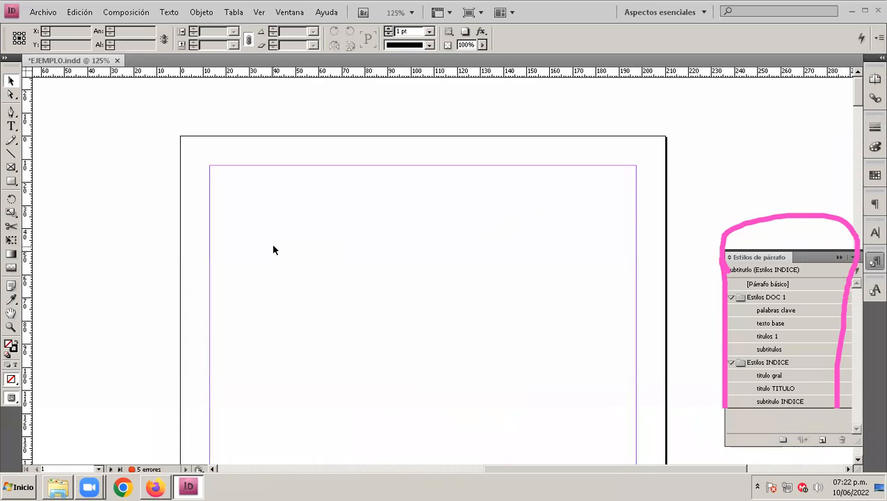
{"action": "left_click", "coordinate": [11, 126]}
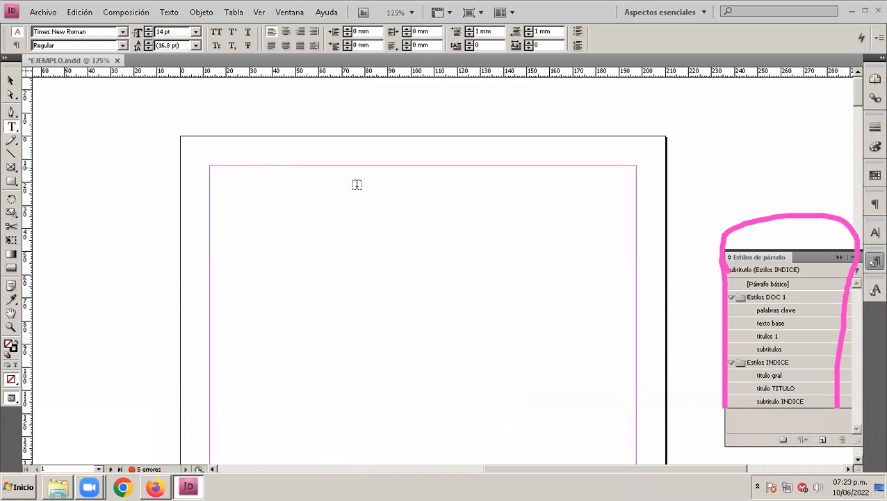
{"action": "left_click", "coordinate": [248, 226]}
{"action": "key", "text": "a"}
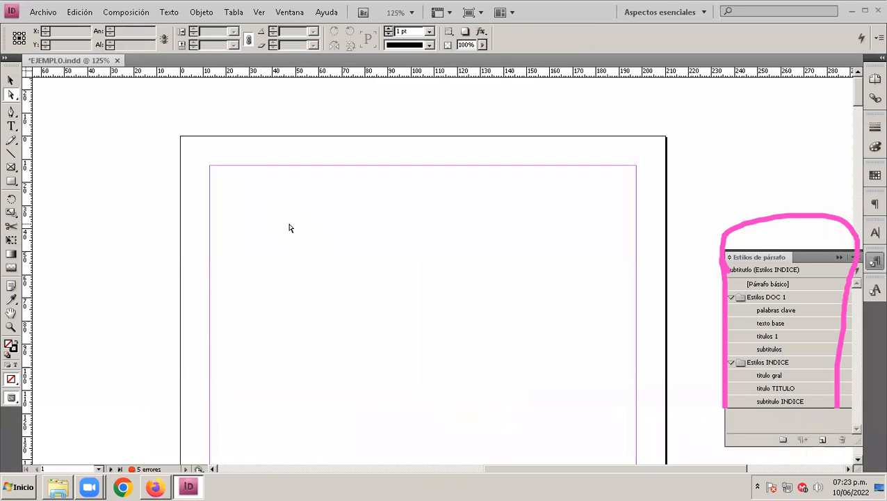
{"action": "left_click", "coordinate": [11, 126]}
{"action": "left_click_drag", "start_coordinate": [232, 246], "coordinate": [625, 275]}
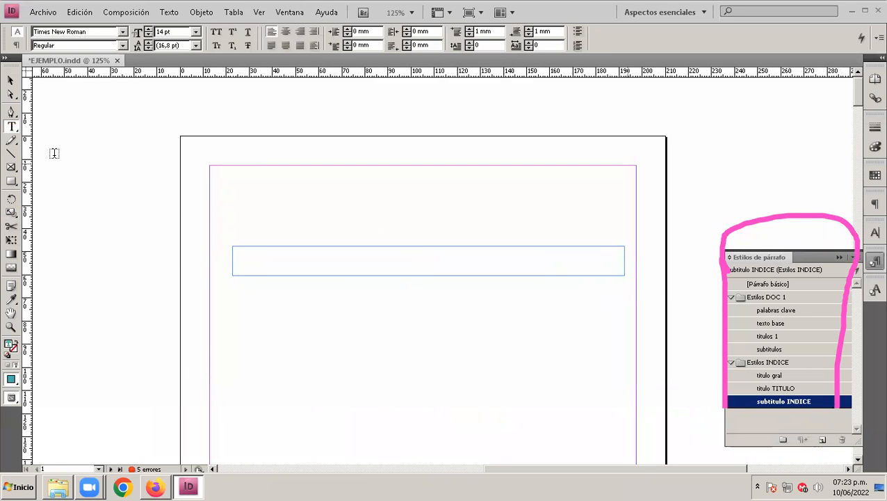
Step: Enter the sample text "bdbfd" in the frame and apply the [Párrafo básico] paragraph style to it
{"action": "type", "text": "bdbfd"}
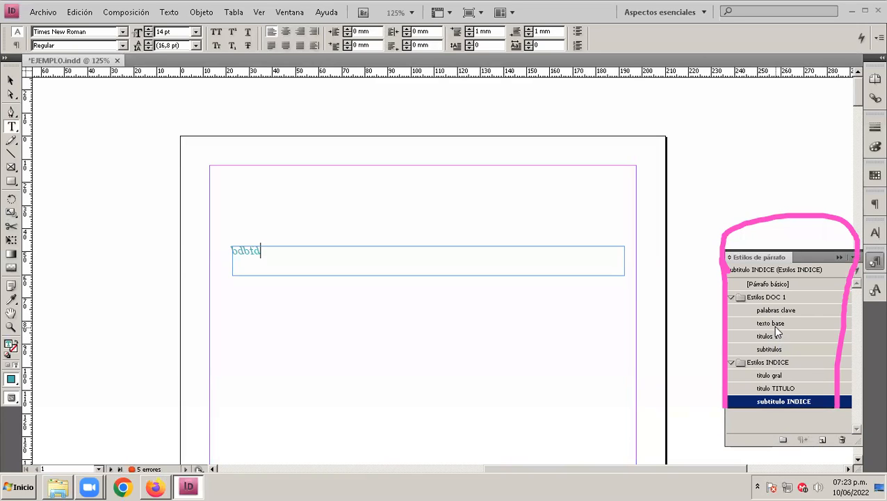
{"action": "left_click", "coordinate": [772, 286]}
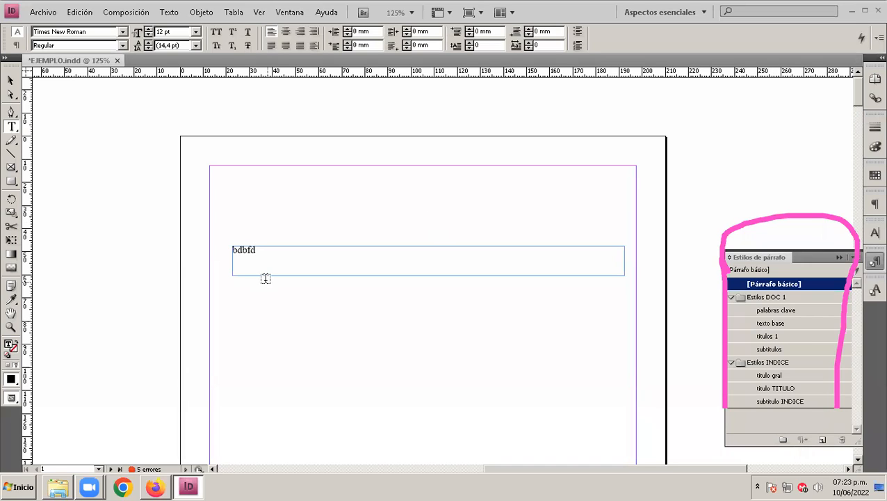
Step: Replace the sample text with the index line "Titulo 1", followed by a row of dots across the frame and the page number 25
{"action": "key", "text": "ctrl+a"}
{"action": "type", "text": "tittulo "}
{"action": "type", "text": "1"}
{"action": "key", "text": "Right"}
{"action": "key", "text": "Delete"}
{"action": "key", "text": "Left"}
{"action": "type", "text": "Ti"}
{"action": "key", "text": "Delete"}
{"action": "key", "text": "Delete"}
{"action": "type", "text": "......"}
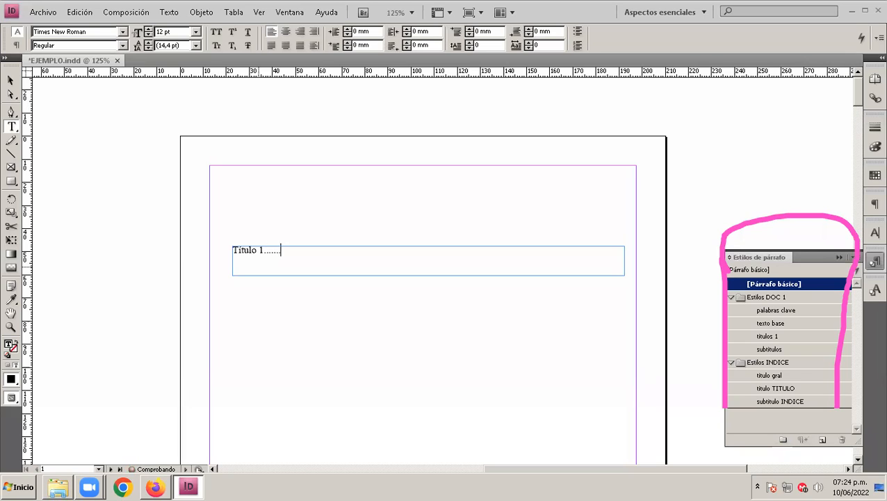
{"action": "type", "text": "............................................................................................."}
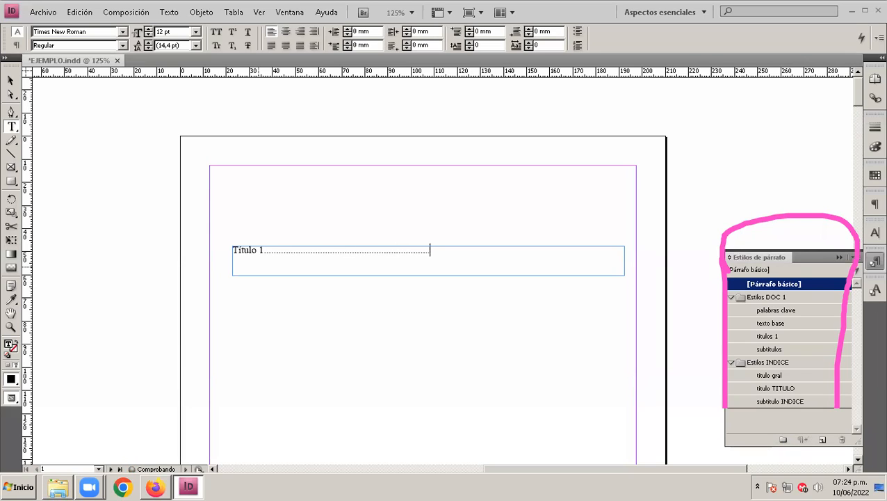
{"action": "type", "text": "........................................................................................................."}
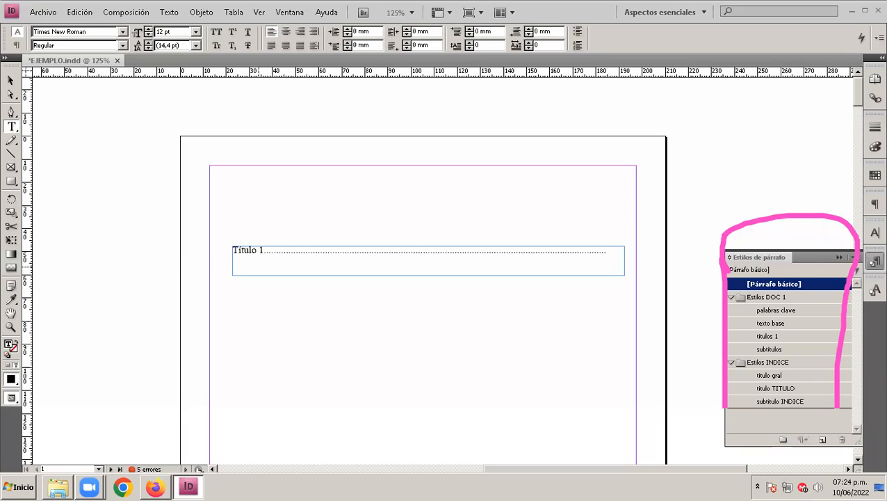
{"action": "type", "text": "25"}
Step: Move the index text frame slightly up and towards the left margin, and widen it to about 174.5 mm
{"action": "left_click", "coordinate": [10, 82]}
{"action": "left_click_drag", "start_coordinate": [358, 260], "coordinate": [348, 253]}
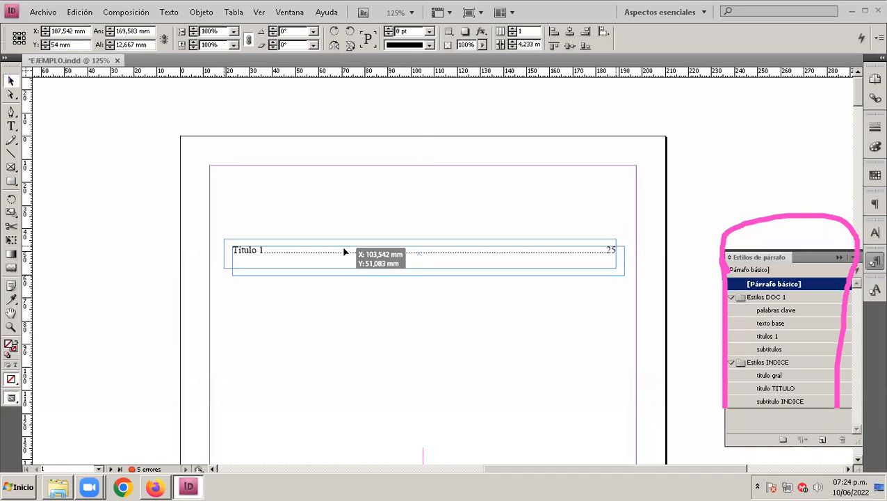
{"action": "left_click_drag", "start_coordinate": [615, 268], "coordinate": [623, 251]}
{"action": "double_click", "coordinate": [602, 249]}
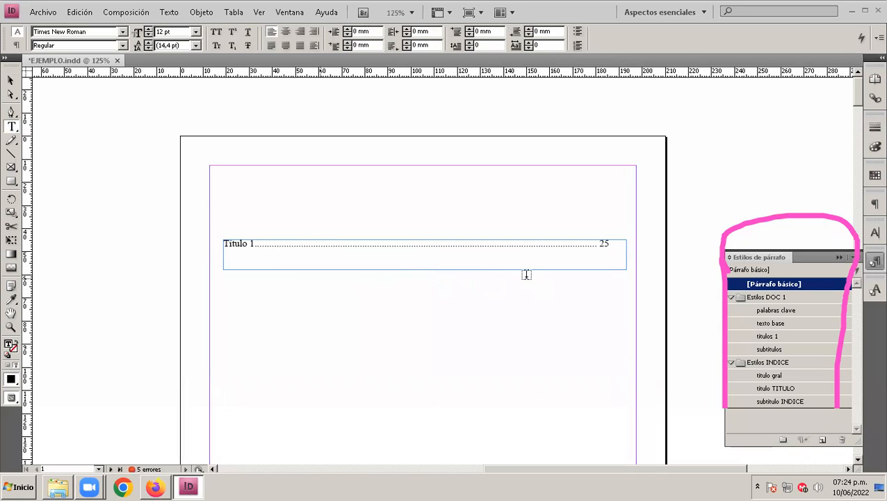
{"action": "left_click", "coordinate": [8, 82]}
{"action": "left_click", "coordinate": [498, 250]}
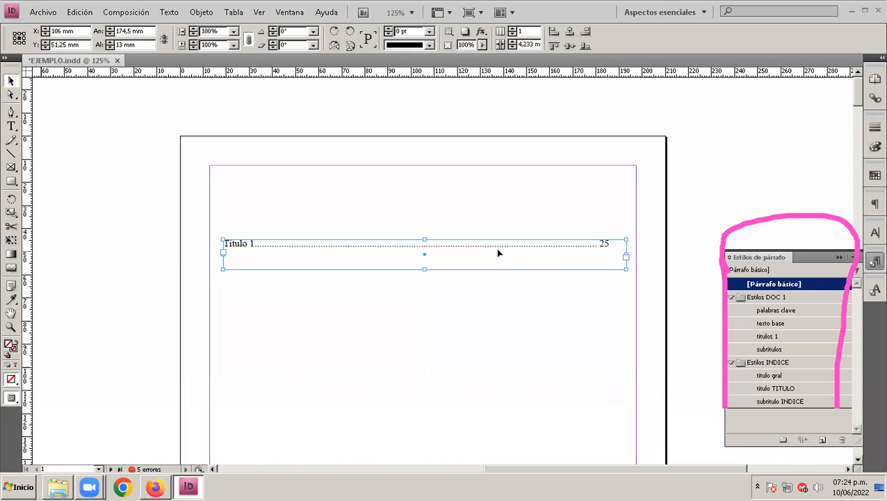
Step: Start a second index line below the first, indented with a tab and reading "Titulo 2"
{"action": "double_click", "coordinate": [497, 249]}
{"action": "left_click", "coordinate": [608, 245]}
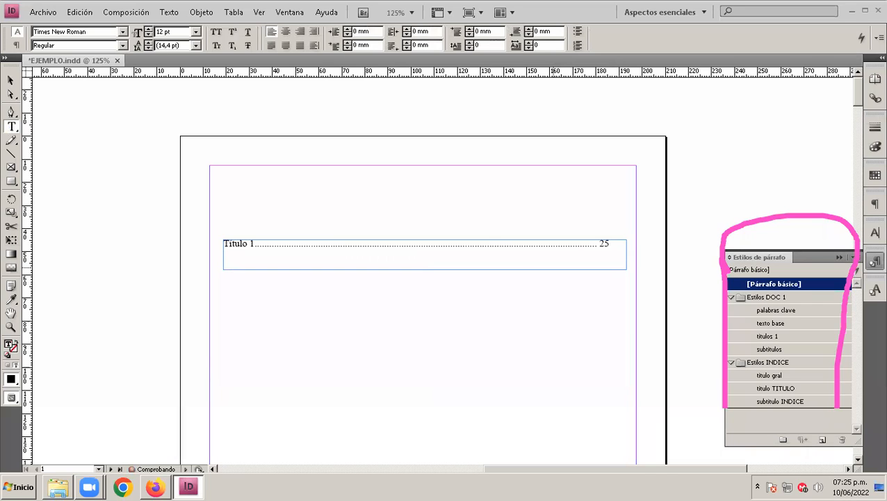
{"action": "key", "text": "BackSpace"}
{"action": "key", "text": "Return"}
{"action": "key", "text": "Tab"}
{"action": "type", "text": "Título"}
{"action": "key", "text": "BackSpace"}
{"action": "type", "text": "2"}
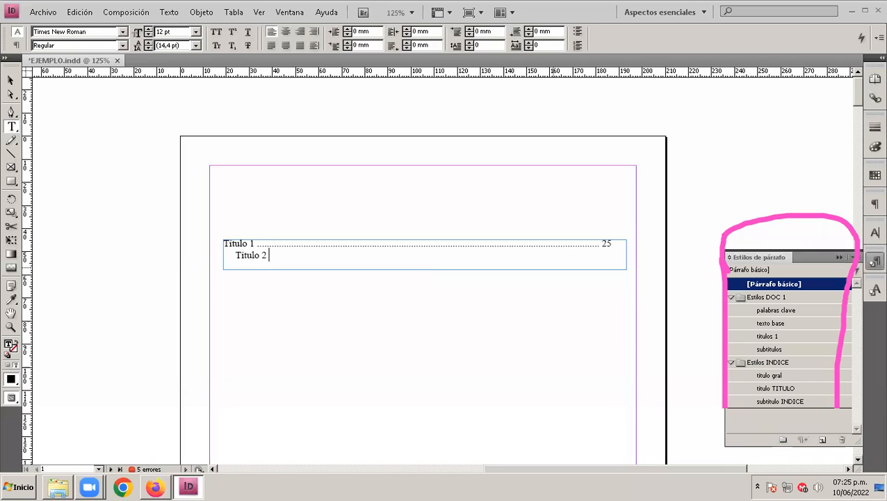
Step: Complete the "Titulo 2" line with a row of dots up to the page-number column and the page number 50
{"action": "type", "text": "...................................................................................................."}
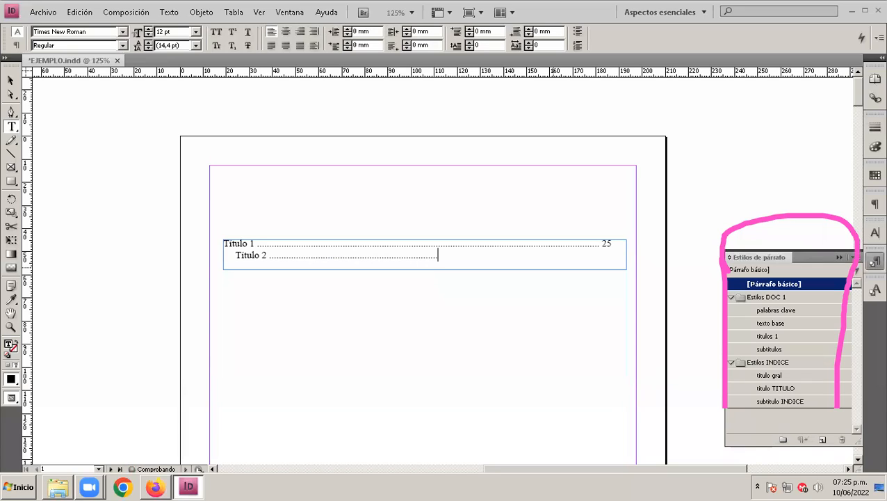
{"action": "type", "text": "................................................................................................"}
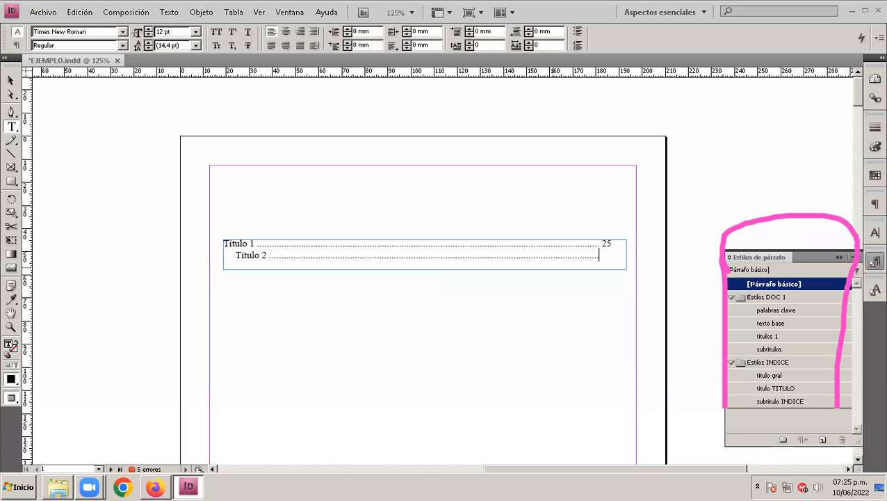
{"action": "type", "text": " 50"}
{"action": "key", "text": "Escape"}
Step: Extend the index text frame downwards to a height of about 21.5 mm
{"action": "left_click", "coordinate": [529, 311]}
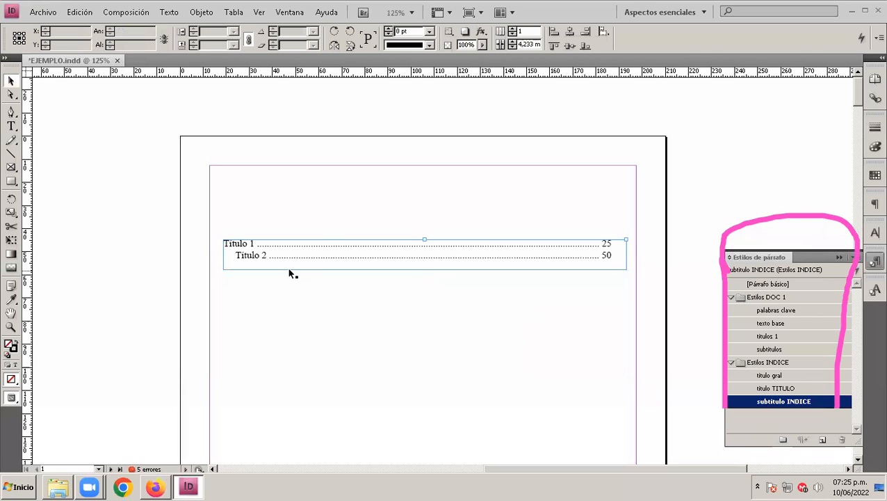
{"action": "left_click", "coordinate": [398, 270]}
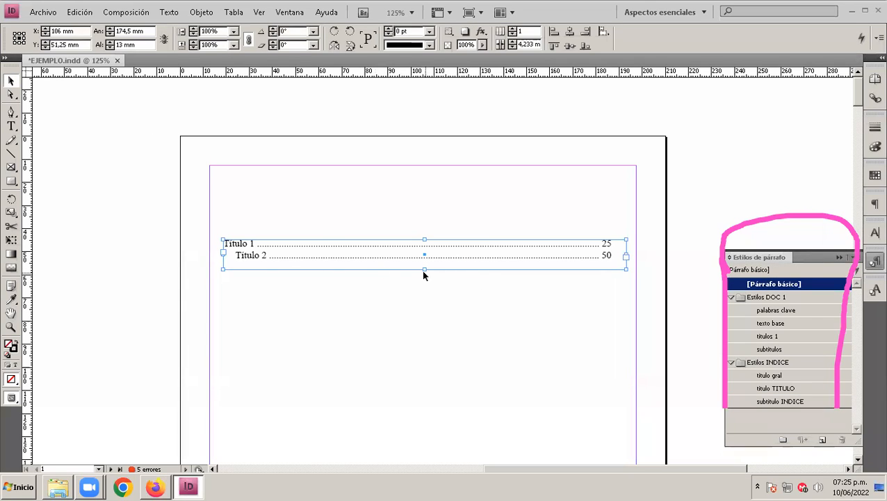
{"action": "left_click_drag", "start_coordinate": [424, 276], "coordinate": [425, 288]}
Step: Add a third index line reading "Titulo 3", indented one level further than "Titulo 2"
{"action": "double_click", "coordinate": [439, 258]}
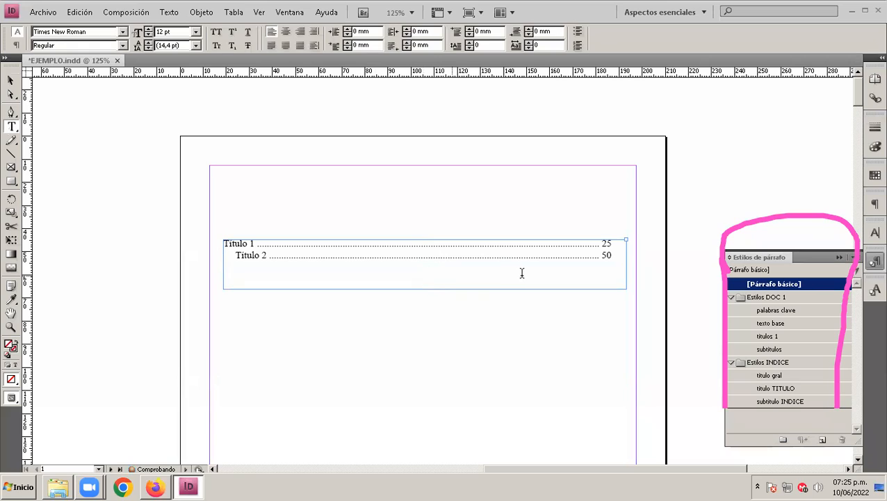
{"action": "key", "text": "End"}
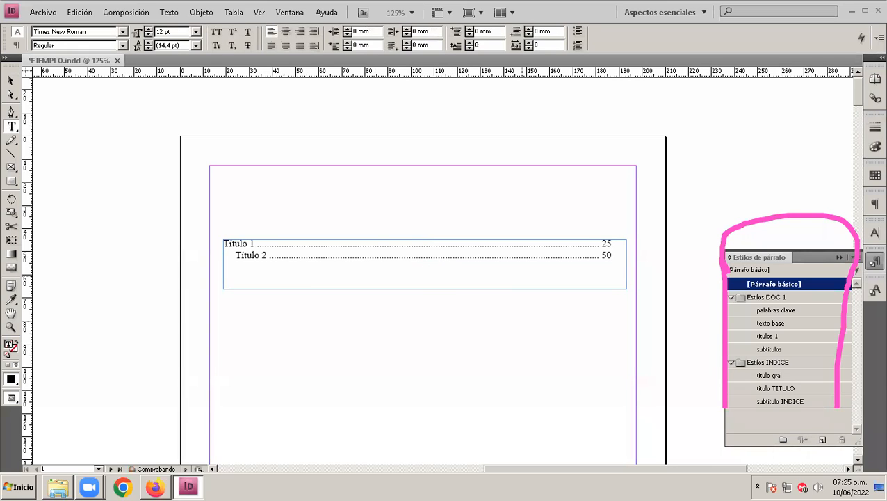
{"action": "key", "text": "Return"}
{"action": "type", "text": "titu"}
{"action": "type", "text": "lo "}
{"action": "type", "text": "3"}
{"action": "key", "text": "ctrl+Left"}
{"action": "key", "text": "ctrl+Left"}
{"action": "type", "text": "T"}
{"action": "key", "text": "Delete"}
{"action": "key", "text": "Delete"}
Step: Complete the "Titulo 3" line with a row of dots up to the page-number column and the page number 75
{"action": "type", "text": "....................................."}
{"action": "type", "text": "............................................................"}
{"action": "type", "text": "................................."}
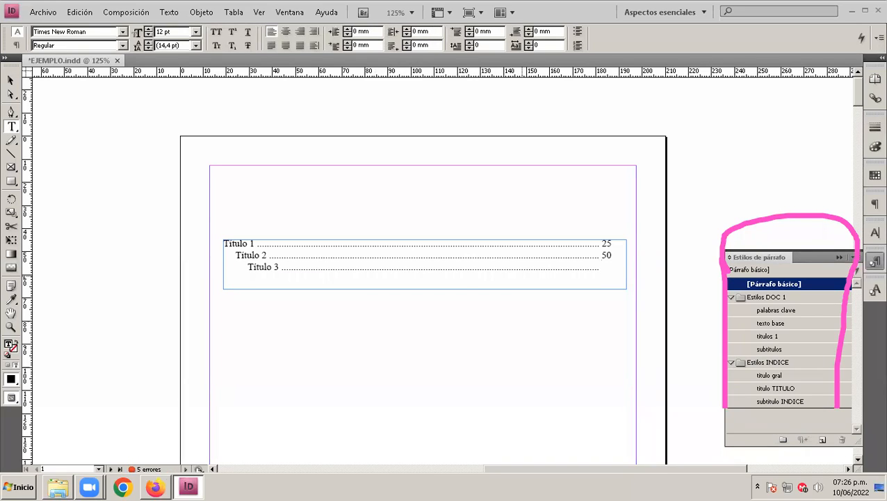
{"action": "type", "text": "75"}
Step: Enlarge the index frame to about 32.25 mm high and 184.6 mm wide so it spans the page margins
{"action": "left_click", "coordinate": [13, 81]}
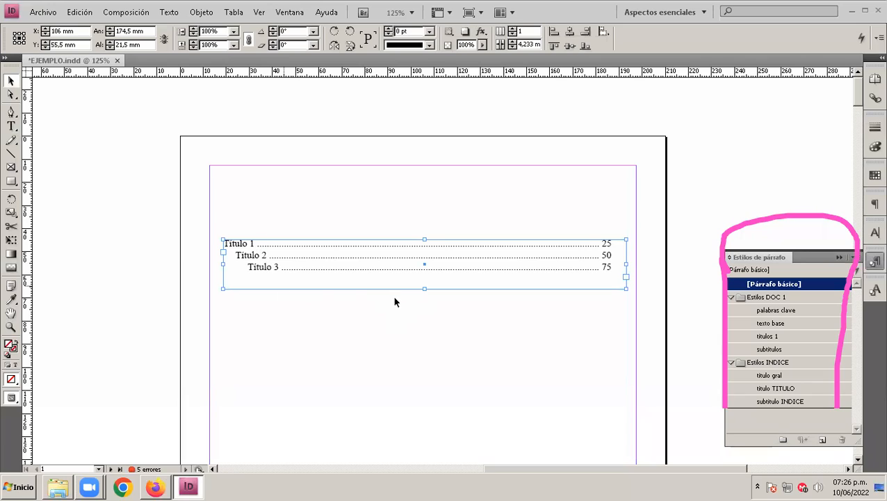
{"action": "left_click_drag", "start_coordinate": [424, 289], "coordinate": [428, 314]}
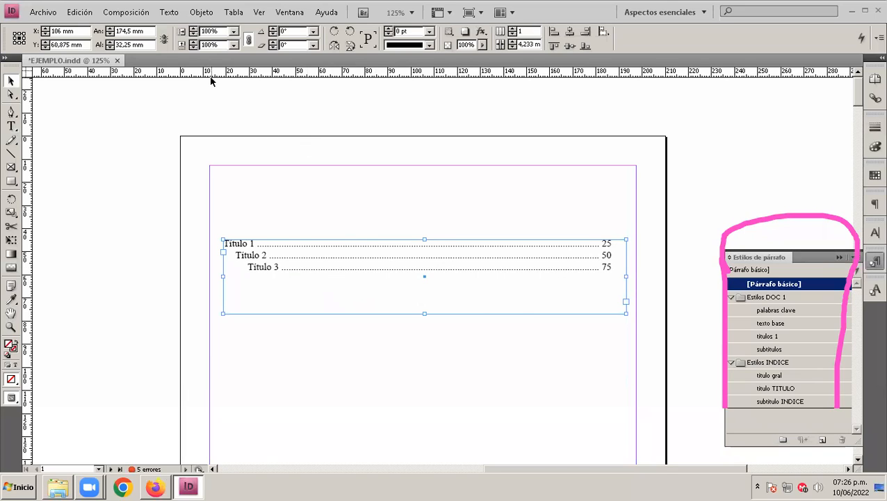
{"action": "left_click_drag", "start_coordinate": [28, 361], "coordinate": [203, 393]}
{"action": "key", "text": "ctrl+z"}
{"action": "left_click_drag", "start_coordinate": [222, 276], "coordinate": [209, 276]}
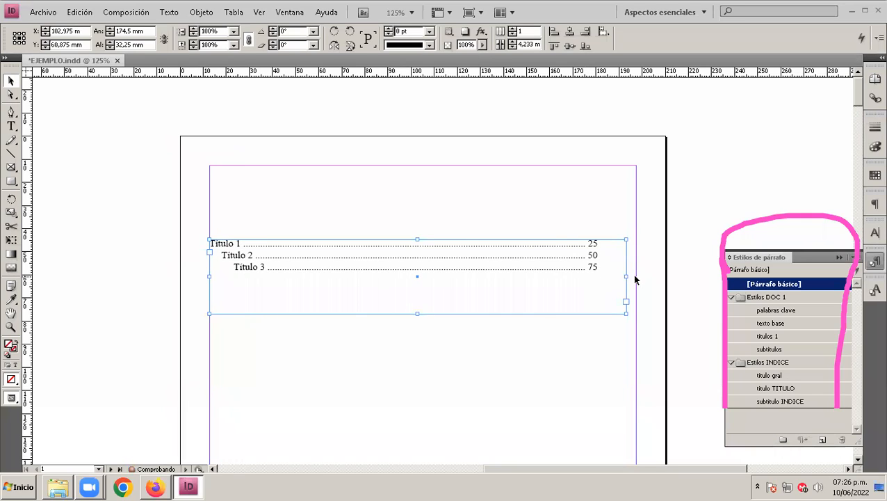
{"action": "left_click_drag", "start_coordinate": [626, 276], "coordinate": [633, 276]}
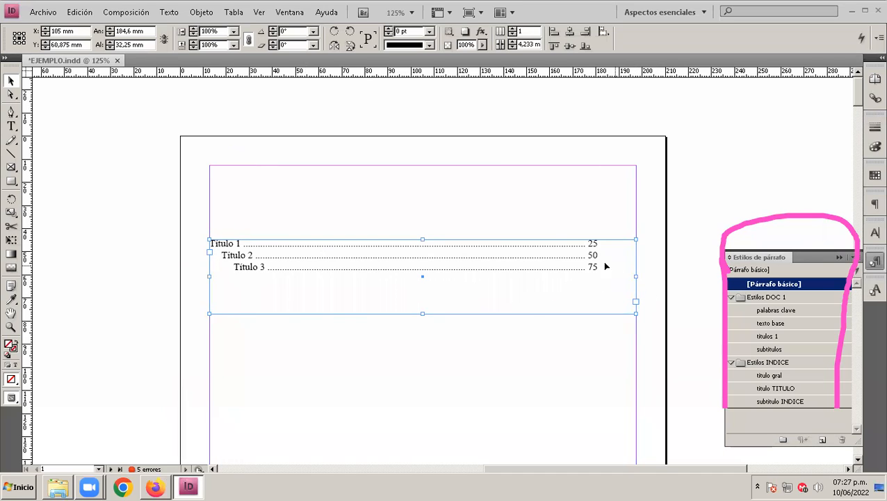
Step: Try to lengthen the dots of the "Titulo 1" line so its page number reaches the frame's right edge
{"action": "double_click", "coordinate": [586, 248]}
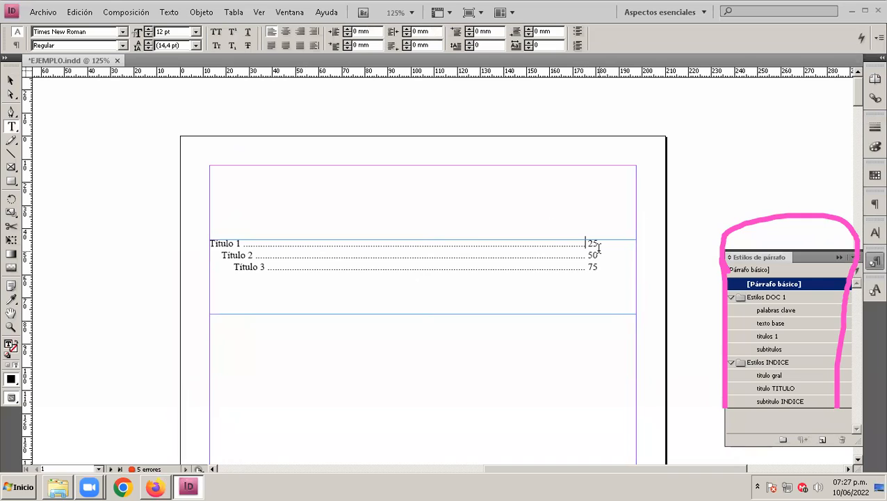
{"action": "type", "text": "333"}
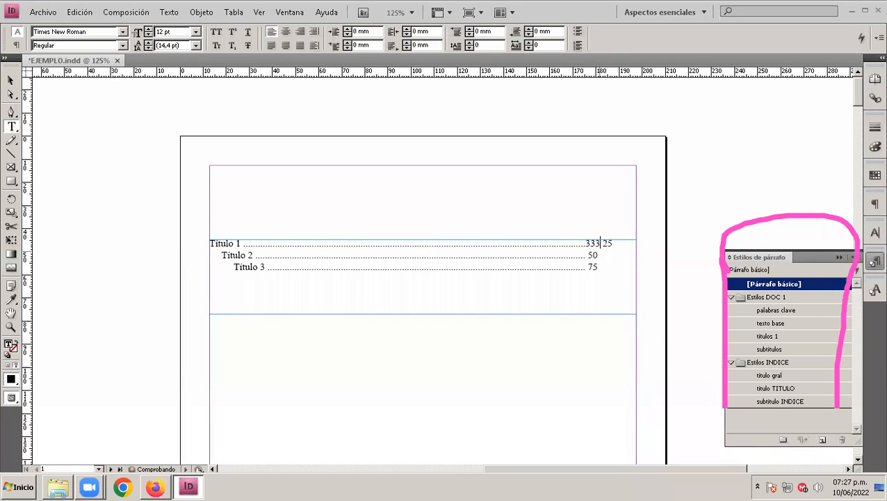
{"action": "key", "text": "BackSpace"}
{"action": "key", "text": "BackSpace"}
{"action": "key", "text": "BackSpace"}
{"action": "type", "text": "..............."}
{"action": "left_click", "coordinate": [11, 81]}
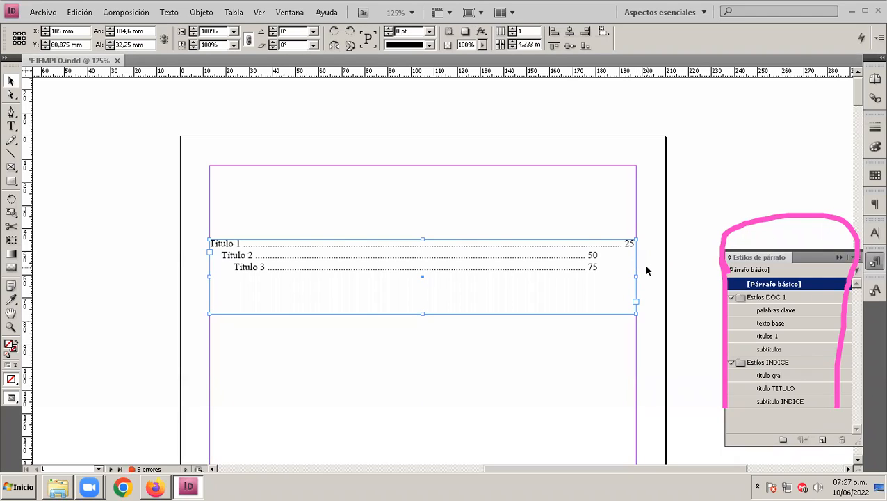
Step: Narrow the index frame to about 164.3 mm and centre it horizontally between the margins, slightly higher on the page
{"action": "left_click", "coordinate": [647, 270]}
{"action": "left_click", "coordinate": [10, 80]}
{"action": "left_click", "coordinate": [635, 281]}
{"action": "left_click_drag", "start_coordinate": [636, 279], "coordinate": [604, 277]}
{"action": "left_click_drag", "start_coordinate": [431, 314], "coordinate": [446, 307]}
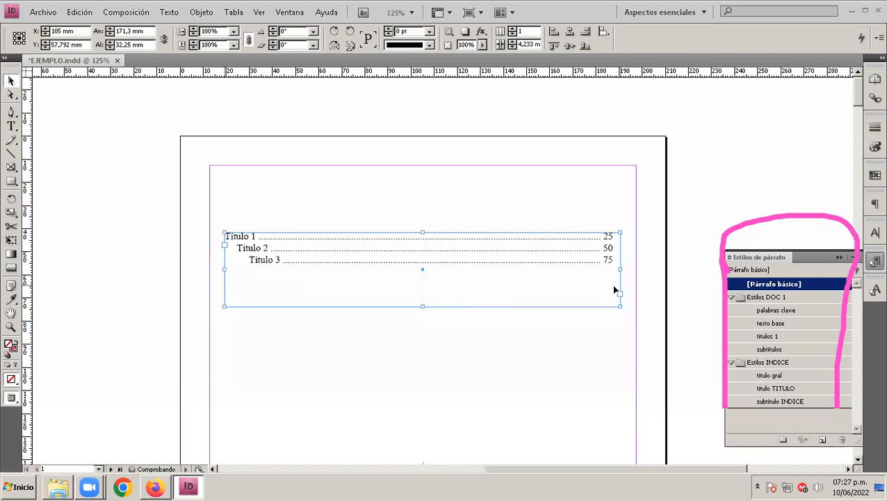
{"action": "left_click_drag", "start_coordinate": [620, 269], "coordinate": [604, 271]}
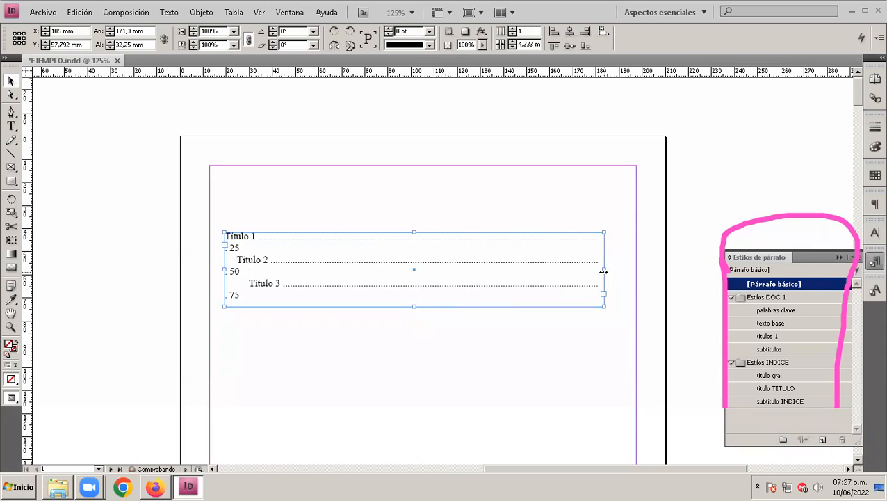
{"action": "left_click_drag", "start_coordinate": [528, 238], "coordinate": [536, 228]}
Step: Remove the surplus dots from all three index lines so that each page number fits on its title's line
{"action": "double_click", "coordinate": [371, 236]}
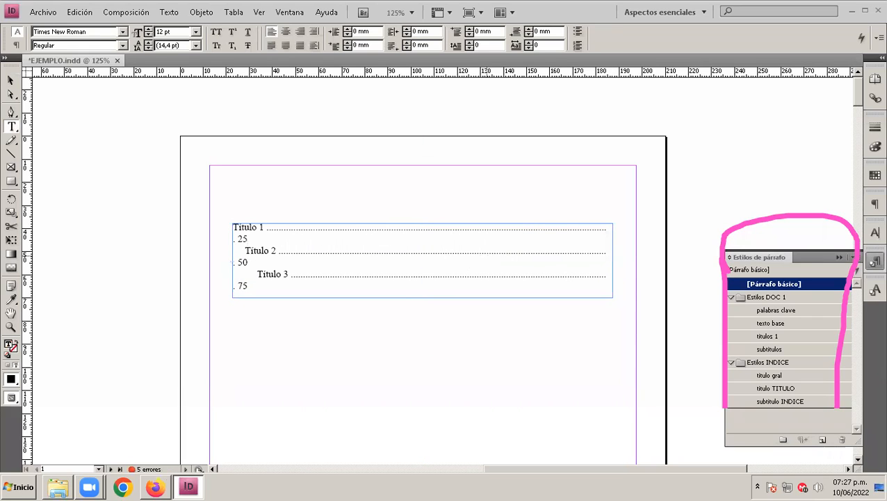
{"action": "key", "text": "Right"}
{"action": "key", "text": "Right"}
{"action": "key", "text": "Right"}
{"action": "key", "text": "Right"}
{"action": "key", "text": "Delete"}
{"action": "key", "text": "Delete"}
{"action": "key", "text": "Down"}
{"action": "key", "text": "Right"}
{"action": "key", "text": "Right"}
{"action": "key", "text": "Delete"}
{"action": "key", "text": "Delete"}
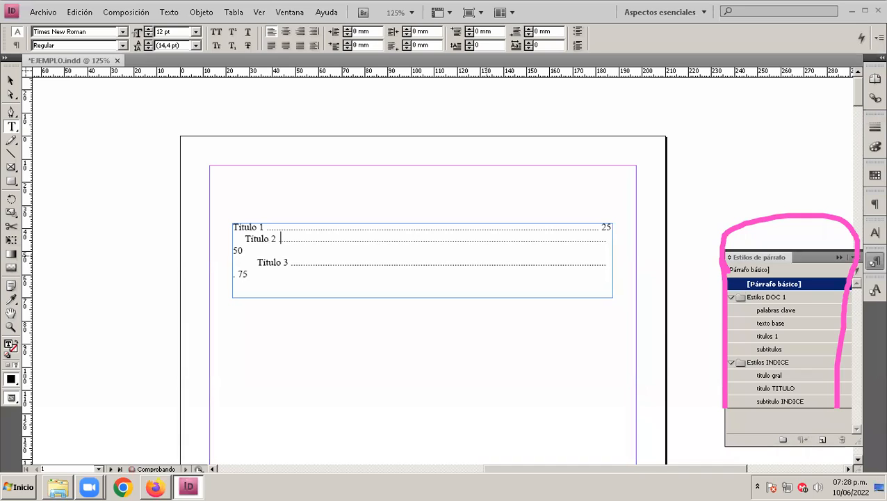
{"action": "key", "text": "Down"}
{"action": "key", "text": "Right"}
{"action": "key", "text": "Right"}
{"action": "key", "text": "Delete"}
{"action": "key", "text": "Delete"}
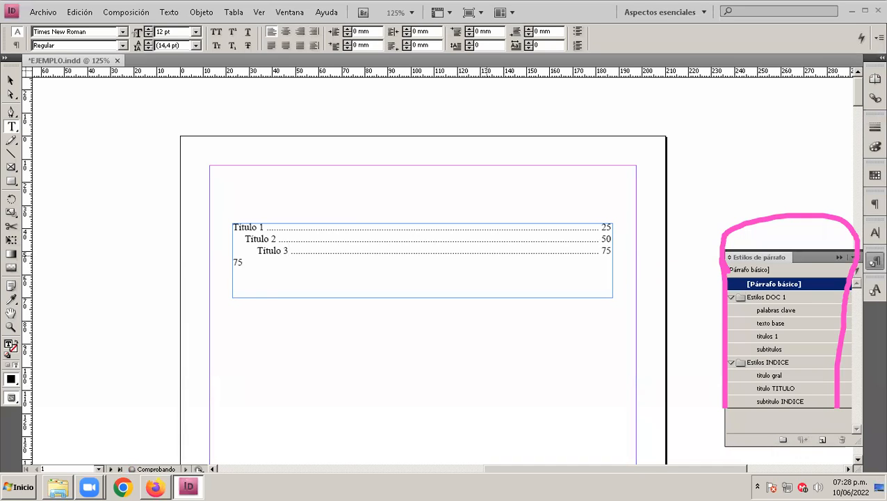
{"action": "left_click", "coordinate": [11, 81]}
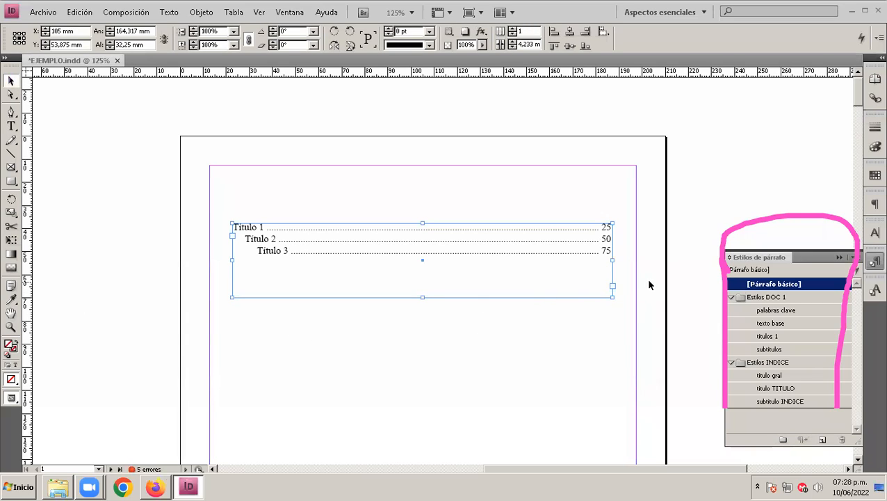
{"action": "left_click", "coordinate": [312, 325]}
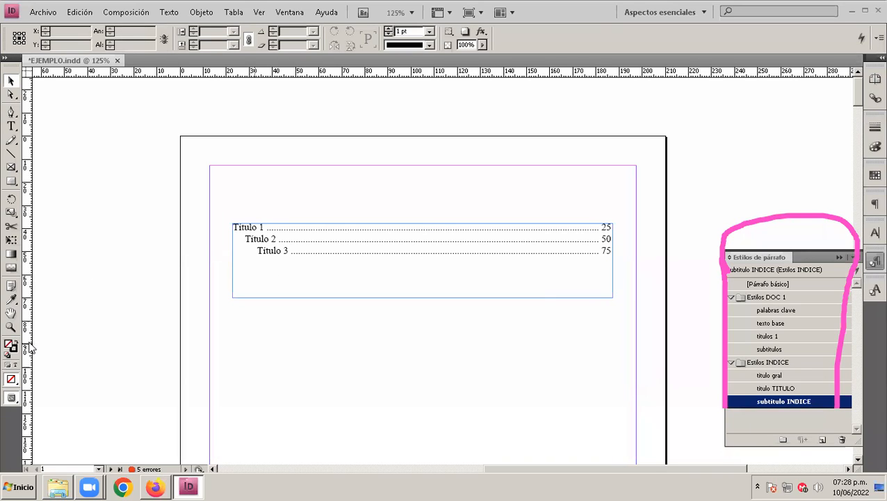
Step: Place vertical guides at the start of "Titulo 1", "Titulo 2" and "Titulo 3" and at the page-number column
{"action": "left_click_drag", "start_coordinate": [30, 348], "coordinate": [233, 363]}
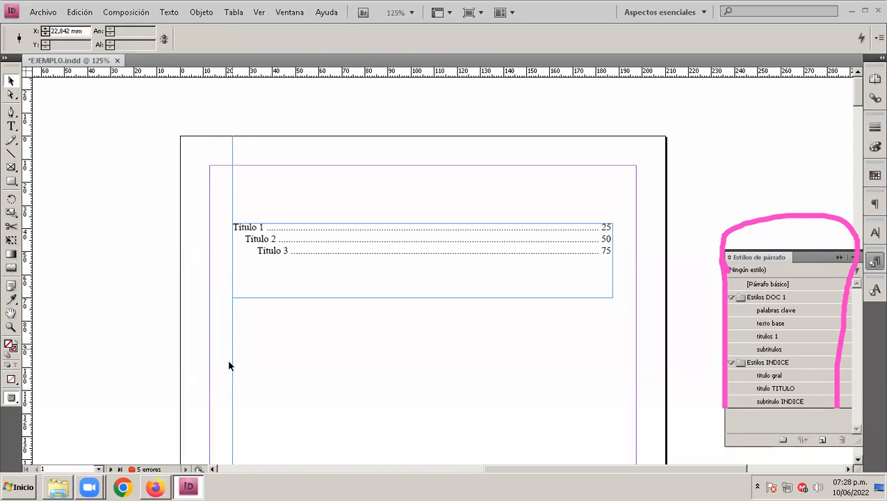
{"action": "left_click_drag", "start_coordinate": [31, 352], "coordinate": [245, 355]}
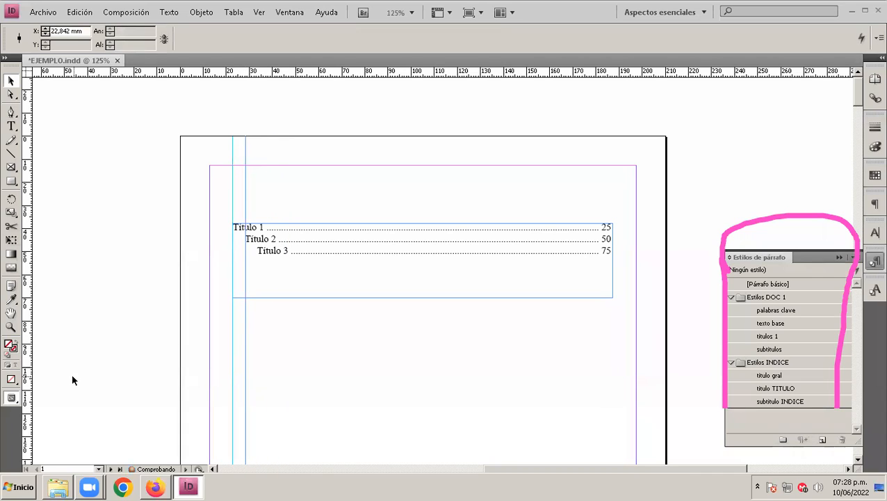
{"action": "left_click_drag", "start_coordinate": [28, 376], "coordinate": [256, 373]}
{"action": "left_click_drag", "start_coordinate": [30, 391], "coordinate": [602, 387]}
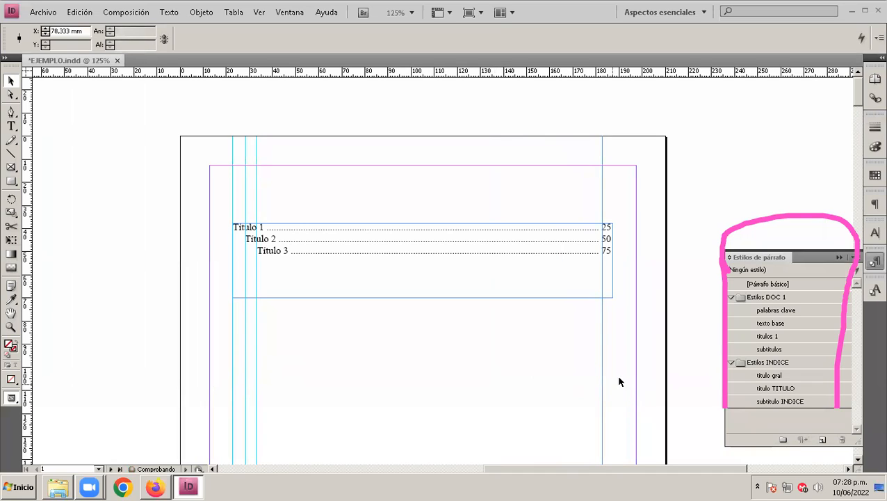
Step: Reposition the page-number guide to X 180 mm, just before the column of page numbers
{"action": "mouse_move", "coordinate": [603, 355]}
{"action": "left_mouse_down"}
{"action": "mouse_move", "coordinate": [498, 355]}
{"action": "mouse_move", "coordinate": [603, 346]}
{"action": "left_mouse_up"}
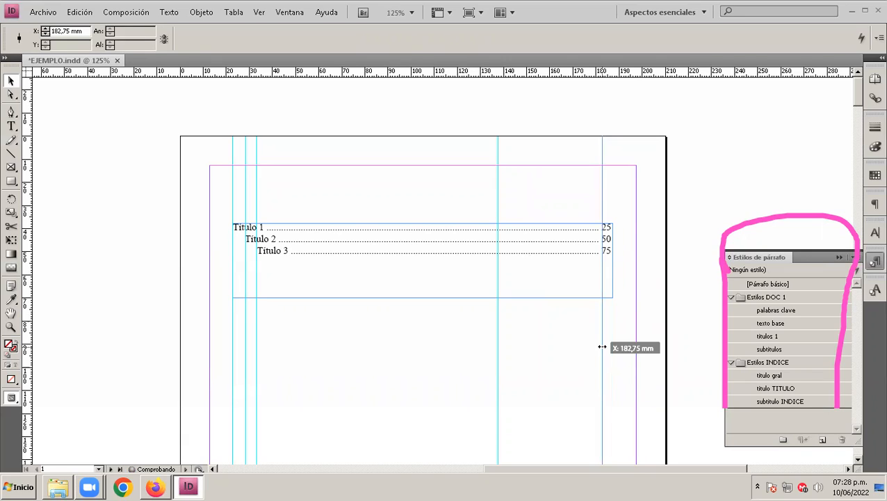
{"action": "left_click_drag", "start_coordinate": [602, 346], "coordinate": [603, 346]}
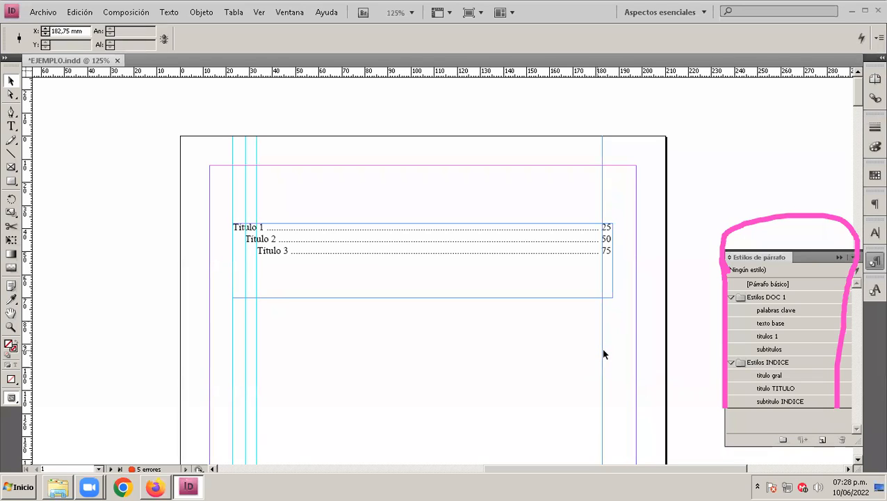
{"action": "left_click_drag", "start_coordinate": [600, 345], "coordinate": [599, 346]}
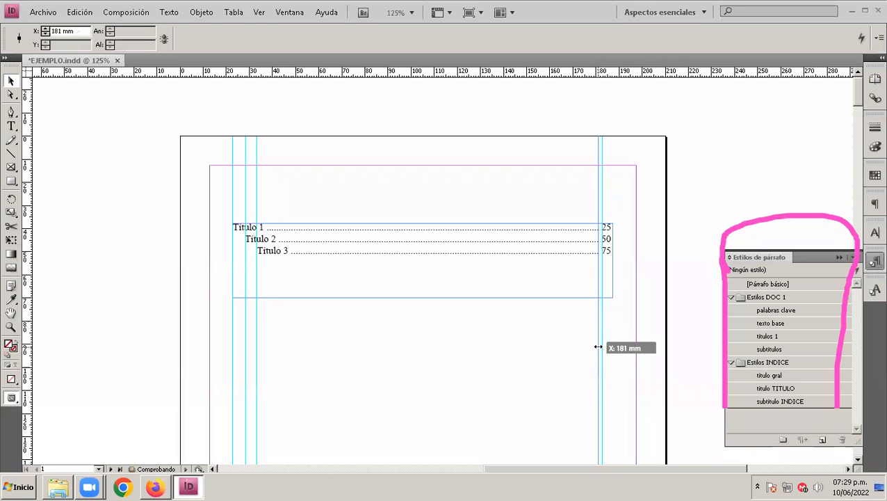
{"action": "left_click_drag", "start_coordinate": [599, 346], "coordinate": [606, 347]}
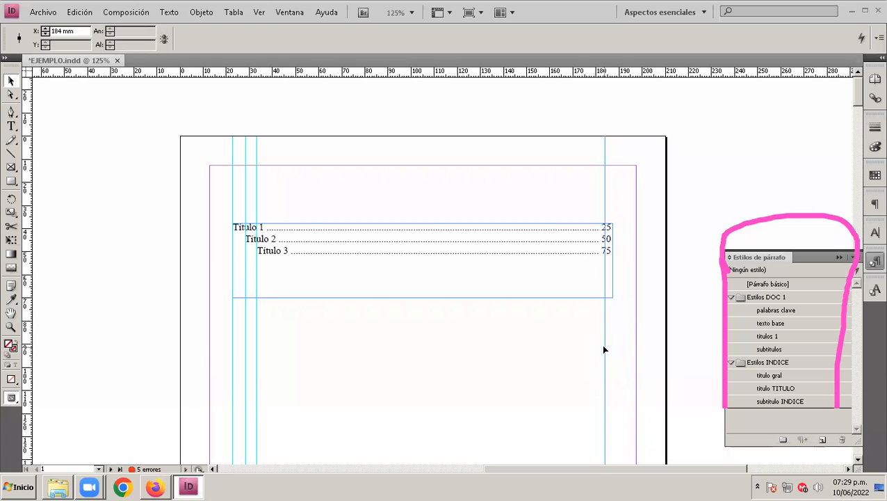
{"action": "left_click_drag", "start_coordinate": [604, 349], "coordinate": [596, 351]}
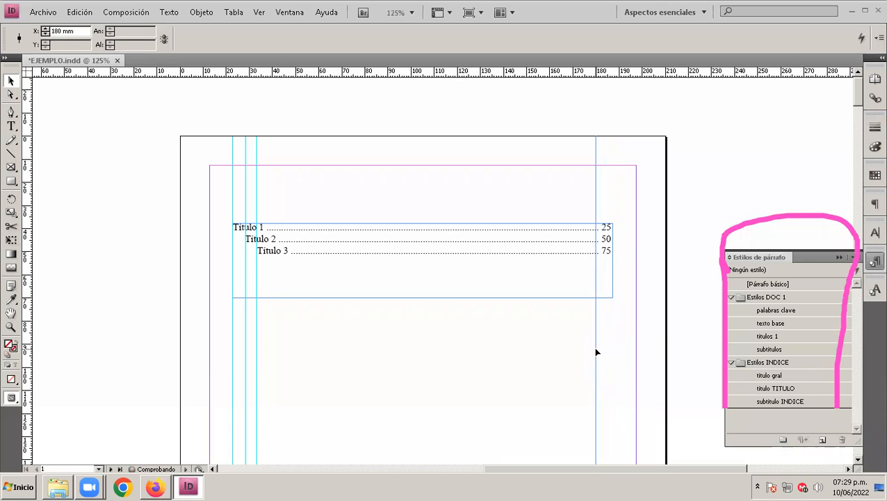
Step: Delete two more leader dots from each of the three index lines so the page numbers start at the 180 mm guide
{"action": "left_click", "coordinate": [528, 228]}
{"action": "double_click", "coordinate": [612, 240]}
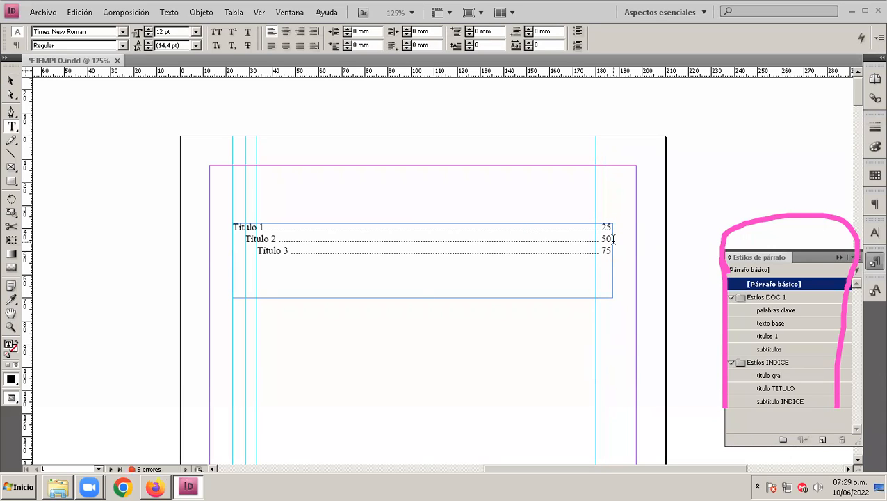
{"action": "key", "text": "BackSpace"}
{"action": "key", "text": "BackSpace"}
{"action": "key", "text": "Down"}
{"action": "key", "text": "BackSpace"}
{"action": "key", "text": "BackSpace"}
{"action": "key", "text": "Down"}
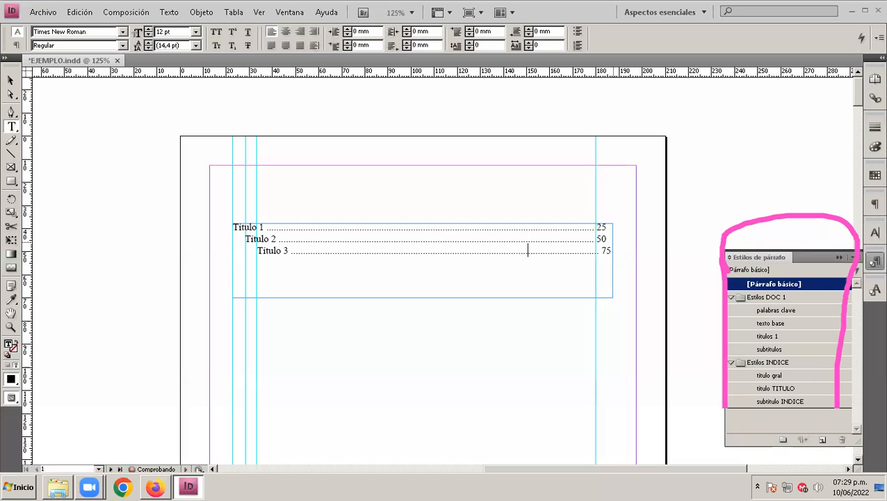
{"action": "key", "text": "BackSpace"}
{"action": "key", "text": "BackSpace"}
{"action": "left_click", "coordinate": [11, 81]}
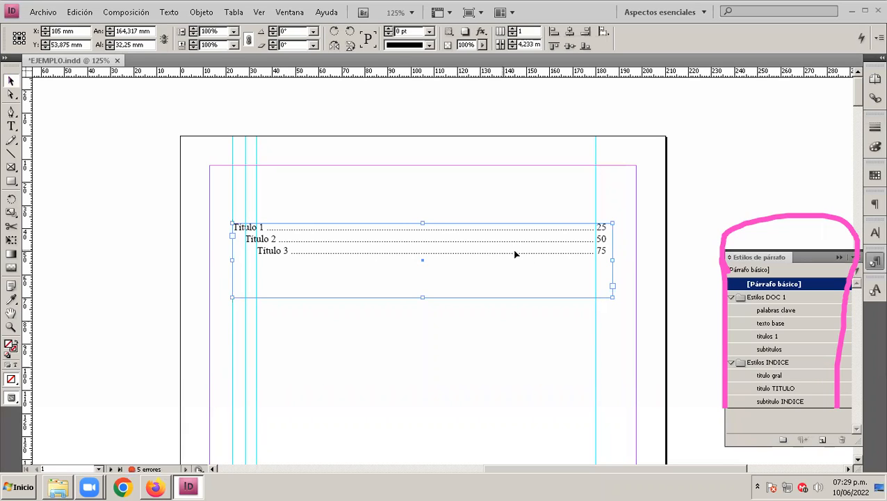
Step: Check the X position of the vertical guide at the page-number column
{"action": "left_click_drag", "start_coordinate": [596, 201], "coordinate": [553, 222]}
{"action": "key", "text": "ctrl+z"}
{"action": "left_click", "coordinate": [596, 196]}
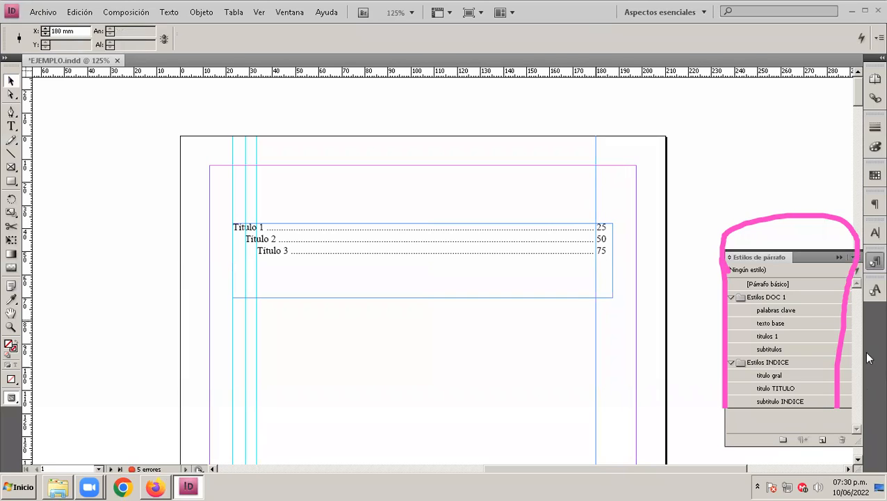
Step: Rename the paragraph style "titulo TITULO" in the Estilos INDICE group as "titulo INDICE"
{"action": "left_click", "coordinate": [767, 377]}
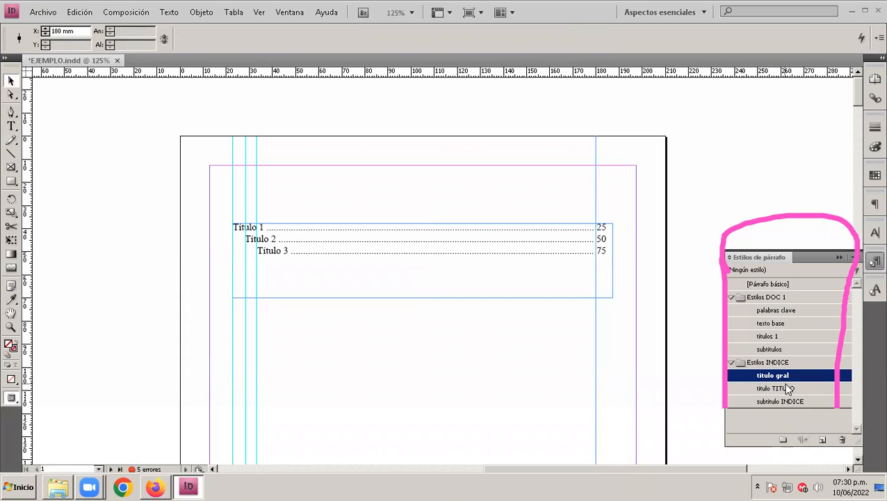
{"action": "left_click", "coordinate": [786, 390]}
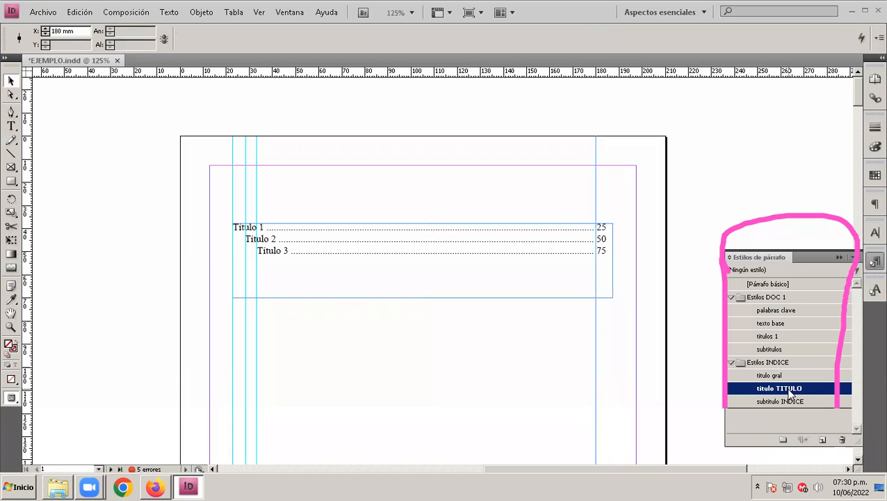
{"action": "double_click", "coordinate": [790, 389]}
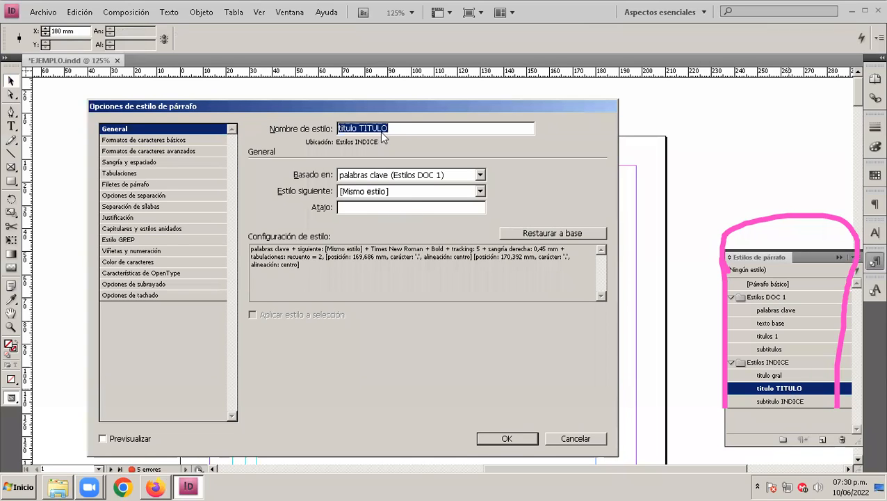
{"action": "left_click", "coordinate": [400, 130]}
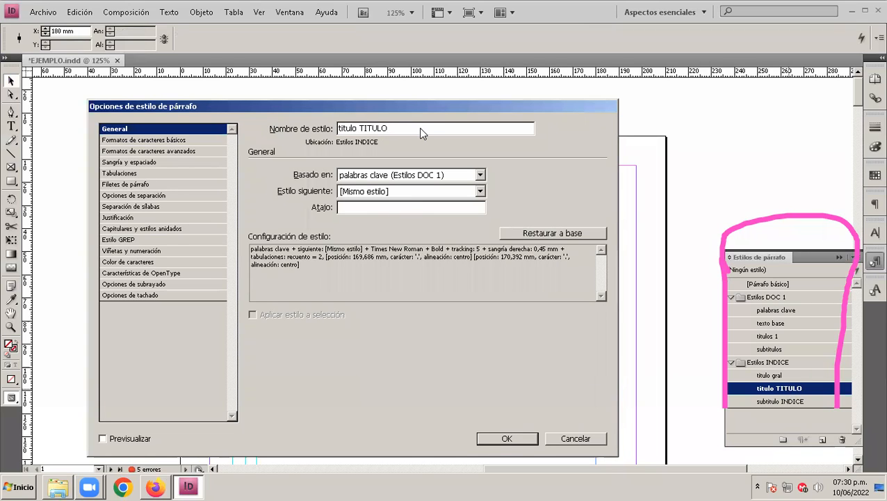
{"action": "key", "text": "ctrl+shift+Left"}
{"action": "key", "text": "BackSpace"}
{"action": "type", "text": "INDICE"}
{"action": "key", "text": "Return"}
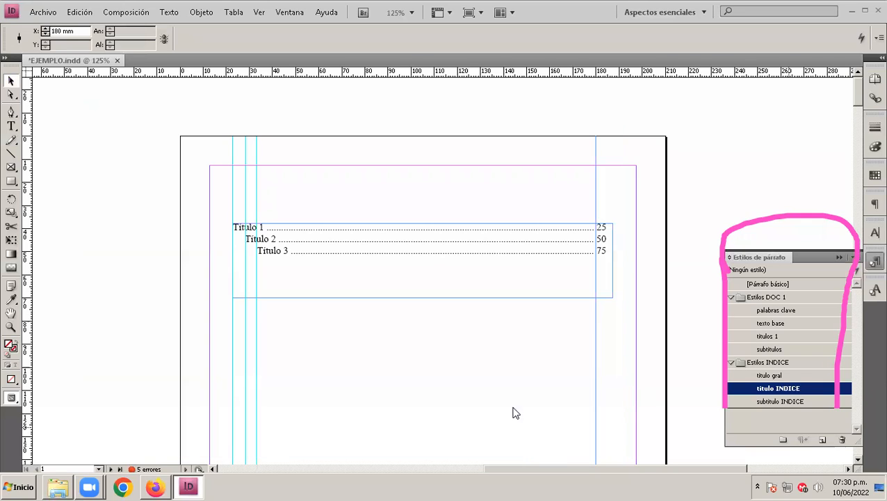
Step: Review the Estilos INDICE styles and the general and tab settings of "titulo INDICE"
{"action": "left_click", "coordinate": [778, 376]}
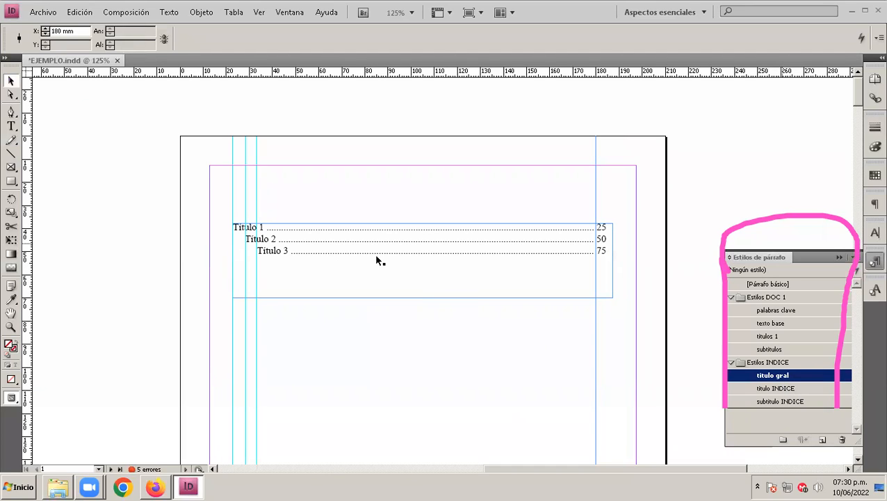
{"action": "left_click", "coordinate": [784, 389]}
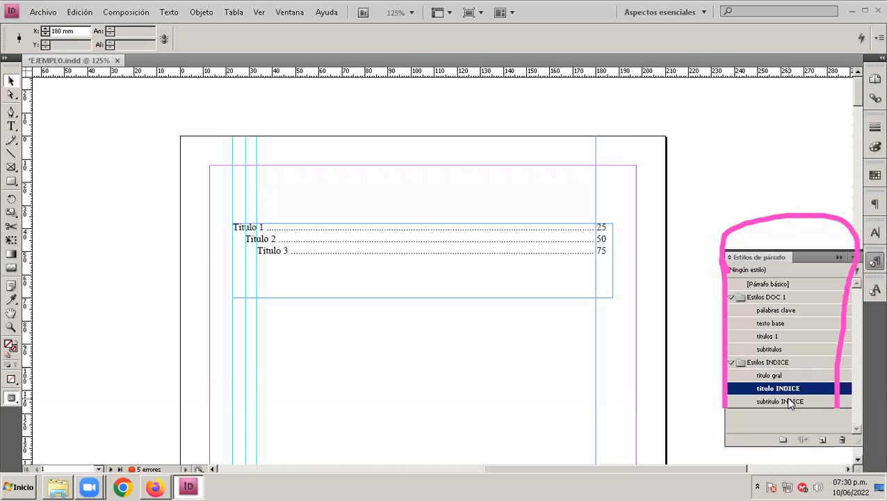
{"action": "left_click", "coordinate": [791, 403]}
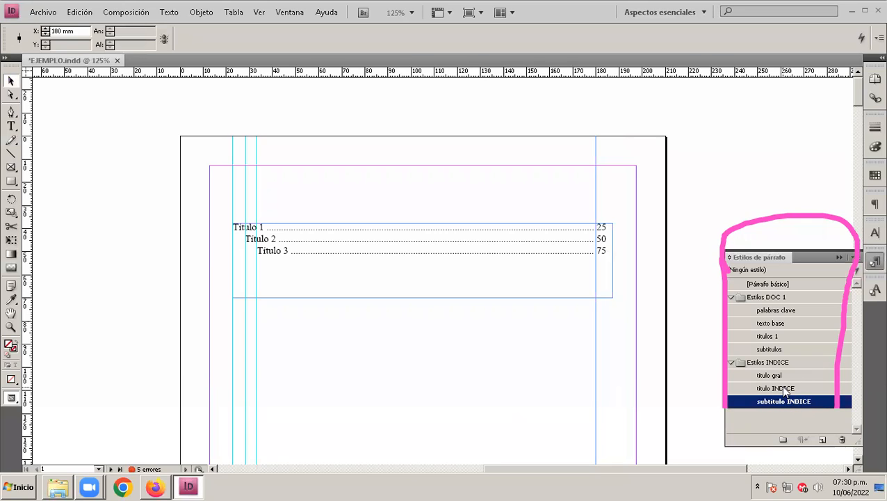
{"action": "double_click", "coordinate": [780, 386]}
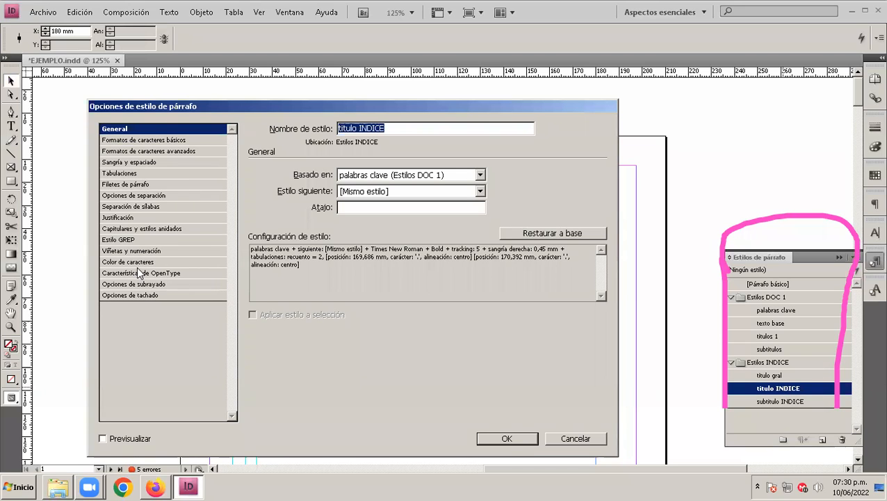
{"action": "left_click", "coordinate": [120, 174]}
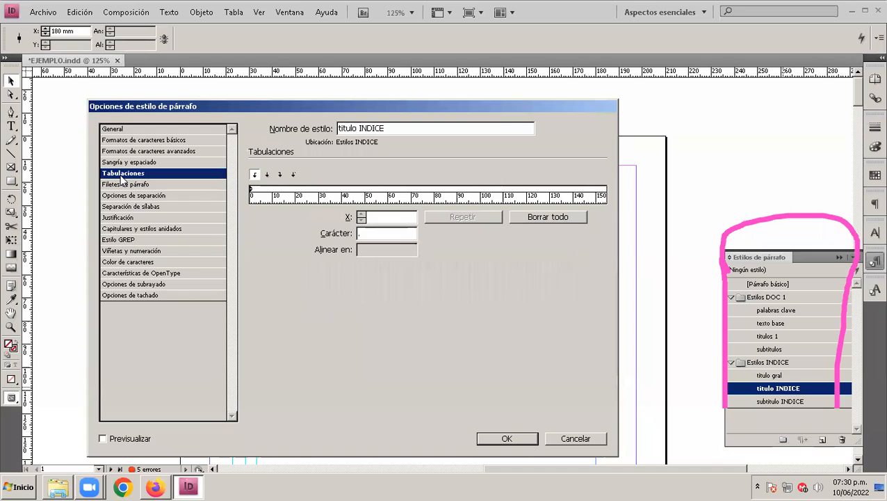
{"action": "left_click", "coordinate": [119, 130]}
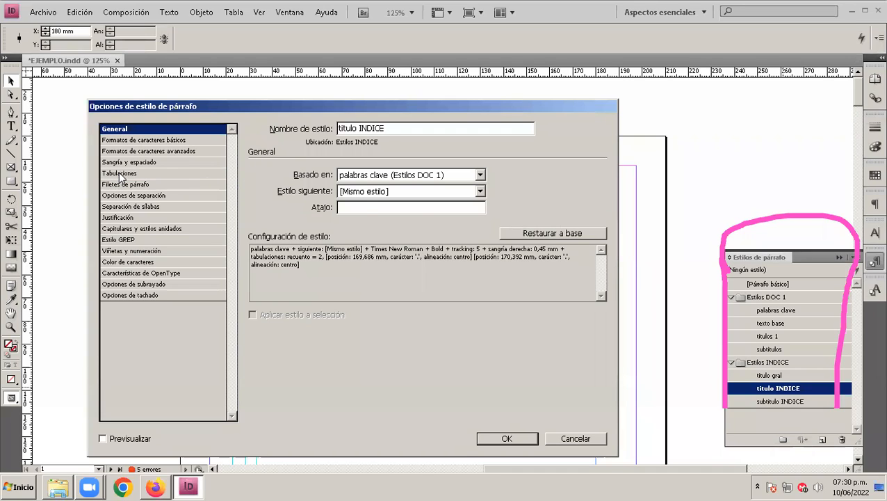
{"action": "left_click", "coordinate": [121, 175]}
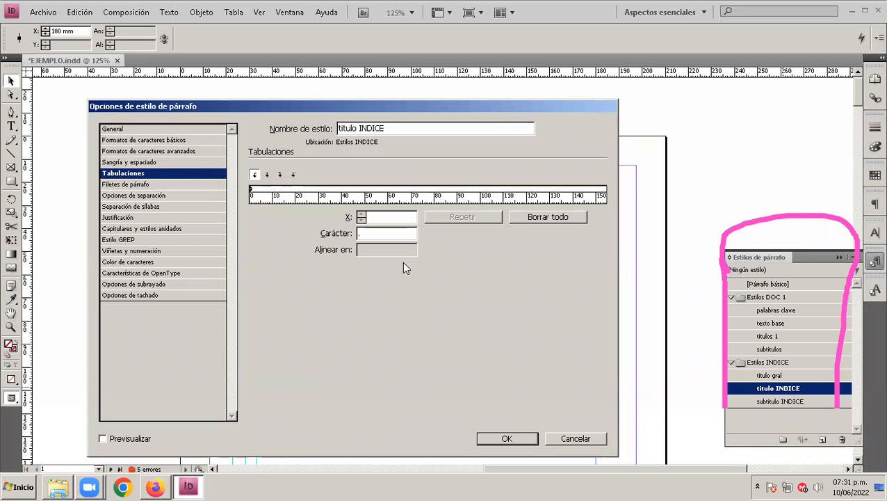
Step: Remove the existing tab stops near 170 mm from the "titulo INDICE" style
{"action": "left_click_drag", "start_coordinate": [454, 202], "coordinate": [390, 200]}
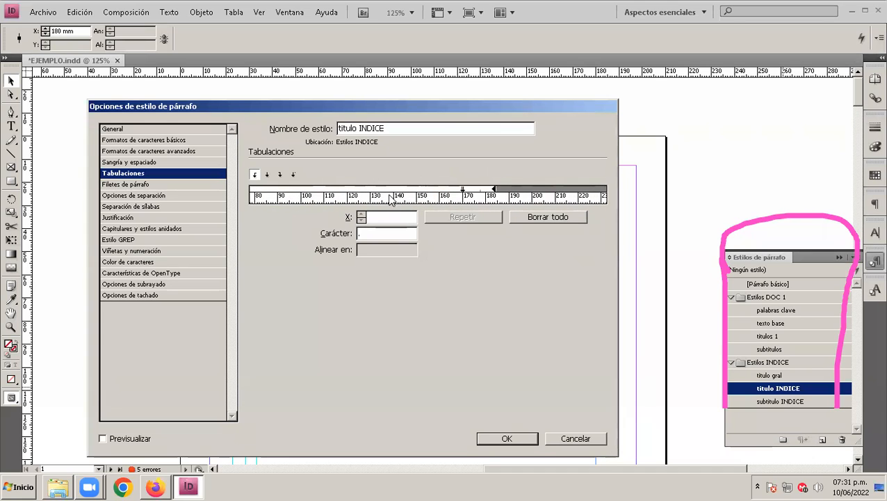
{"action": "left_click", "coordinate": [493, 190]}
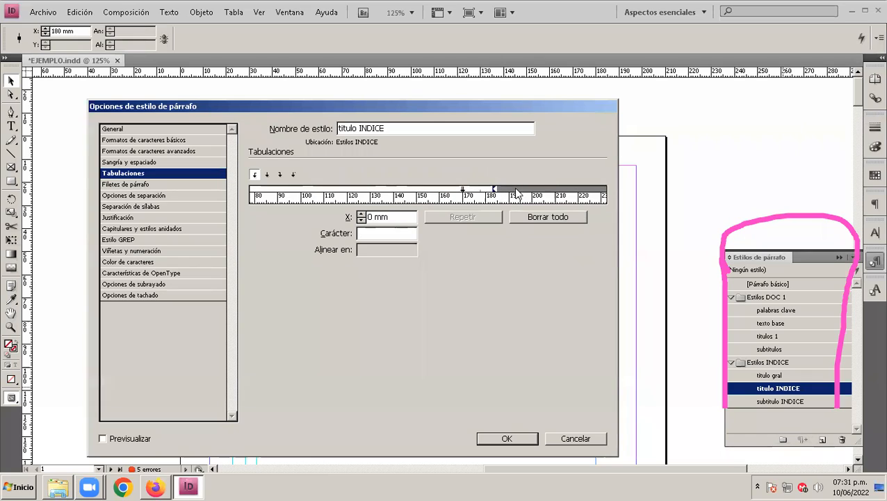
{"action": "left_click", "coordinate": [470, 188]}
{"action": "left_click_drag", "start_coordinate": [471, 182], "coordinate": [466, 155]}
{"action": "left_click", "coordinate": [464, 191]}
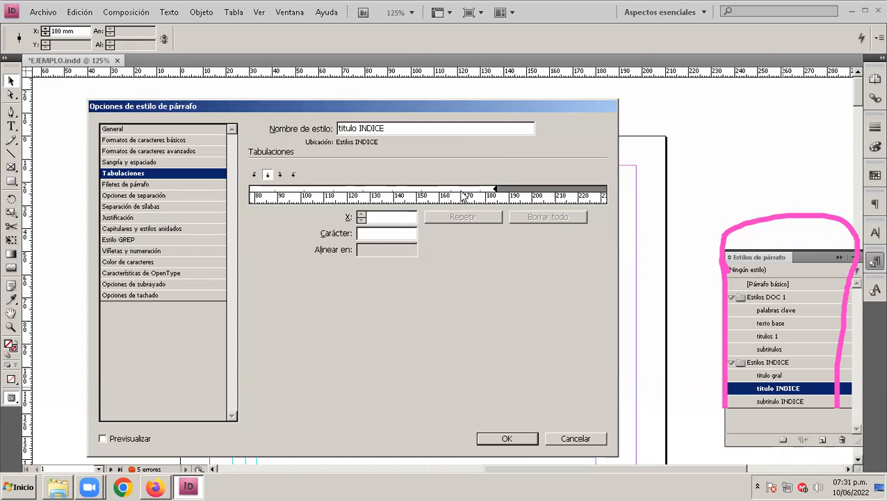
Step: Examine the tab ruler and the left, centre, right and decimal tab alignment options
{"action": "left_click_drag", "start_coordinate": [409, 200], "coordinate": [310, 202]}
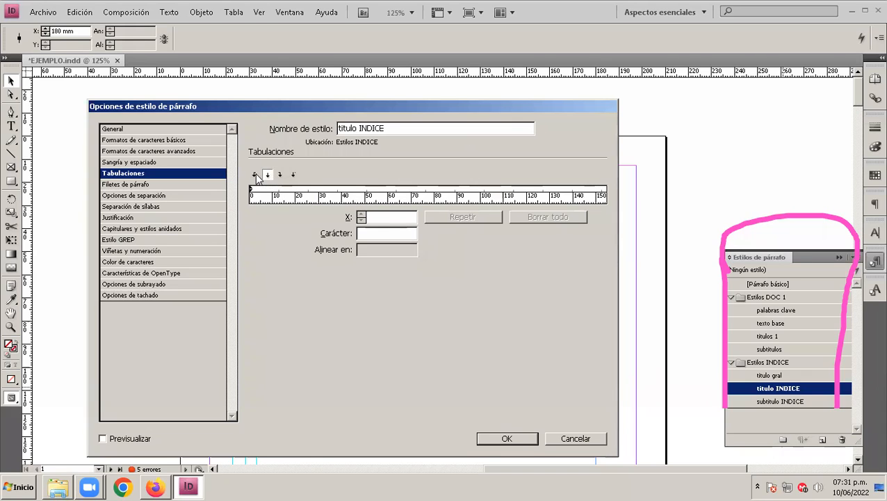
{"action": "left_click_drag", "start_coordinate": [372, 198], "coordinate": [445, 201]}
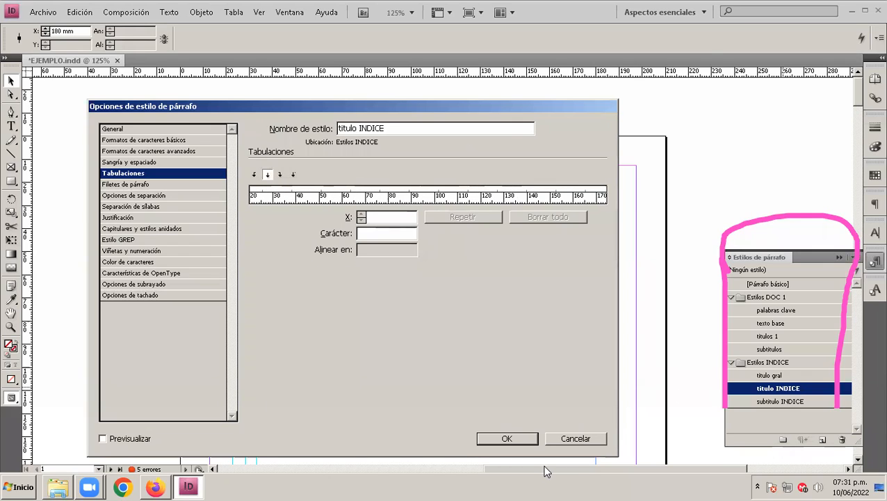
{"action": "mouse_move", "coordinate": [310, 158]}
{"action": "left_mouse_down"}
{"action": "mouse_move", "coordinate": [318, 179]}
{"action": "mouse_move", "coordinate": [310, 156]}
{"action": "mouse_move", "coordinate": [257, 157]}
{"action": "mouse_move", "coordinate": [244, 166]}
{"action": "mouse_move", "coordinate": [261, 193]}
{"action": "mouse_move", "coordinate": [316, 180]}
{"action": "left_mouse_up"}
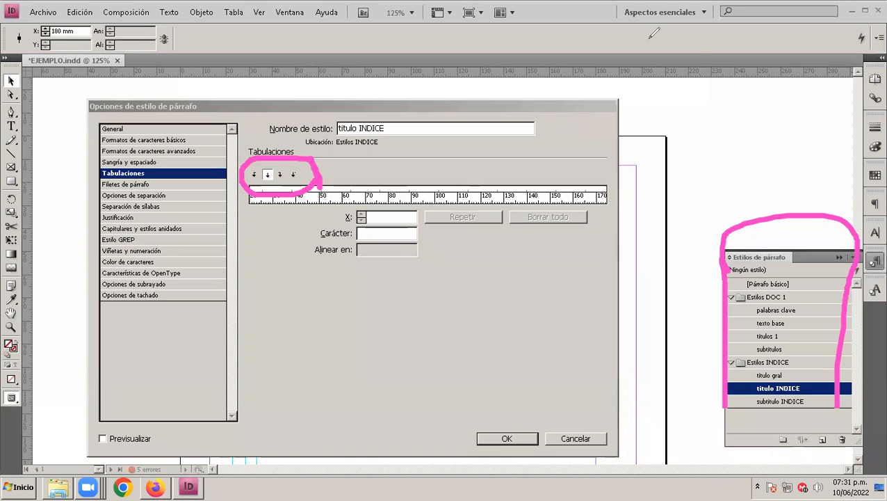
{"action": "left_click", "coordinate": [255, 175]}
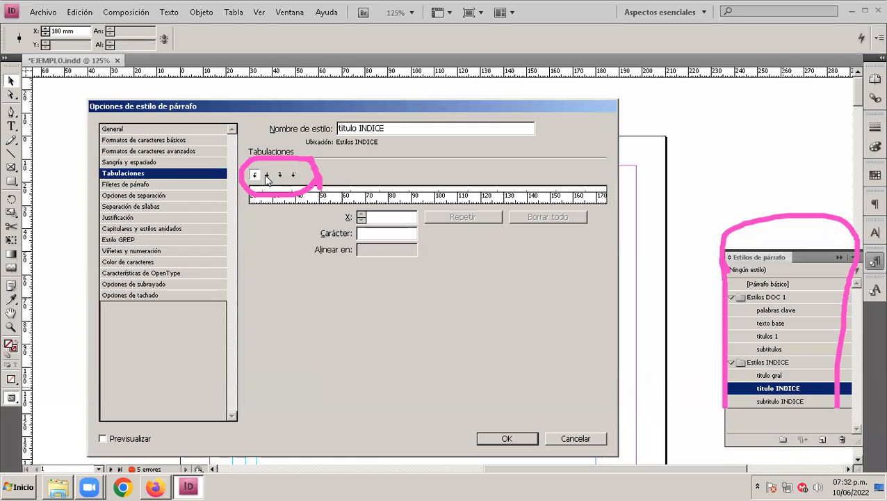
{"action": "left_click", "coordinate": [267, 175]}
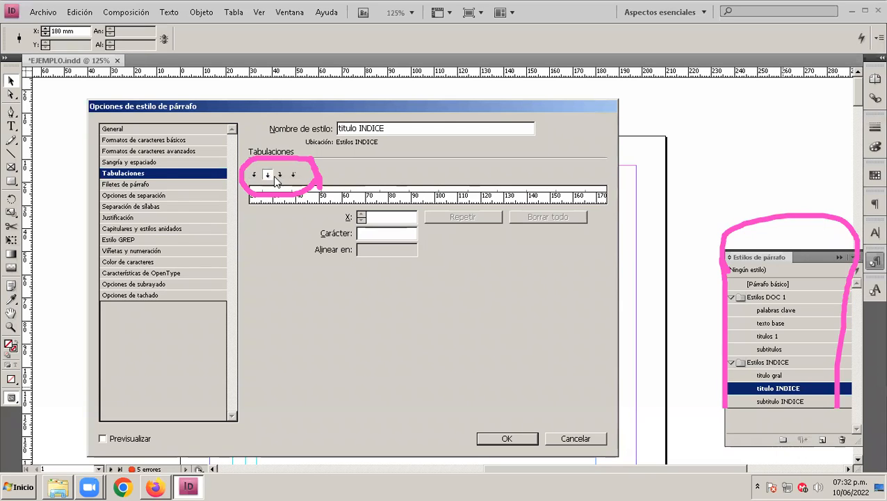
{"action": "left_click", "coordinate": [281, 176]}
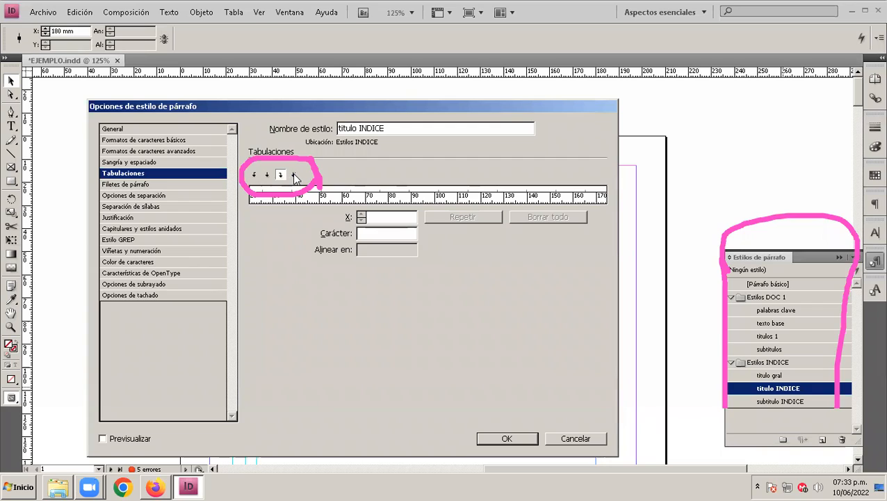
{"action": "left_click", "coordinate": [294, 175]}
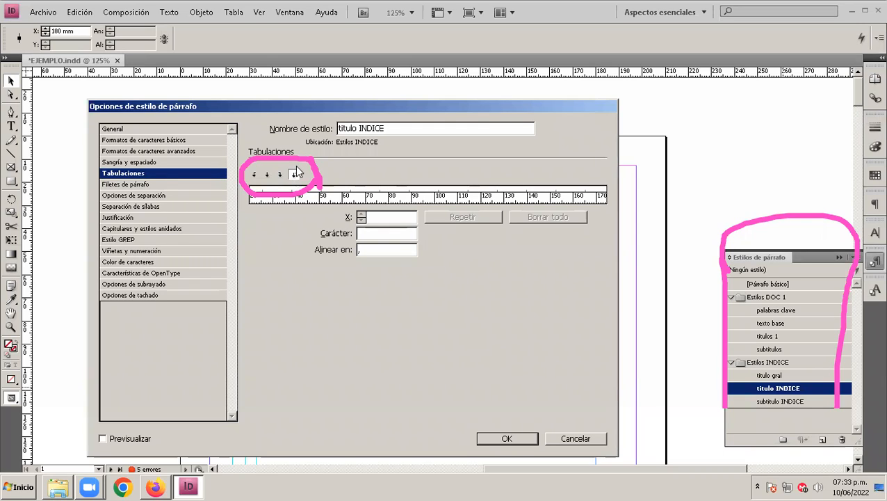
{"action": "left_click", "coordinate": [255, 176]}
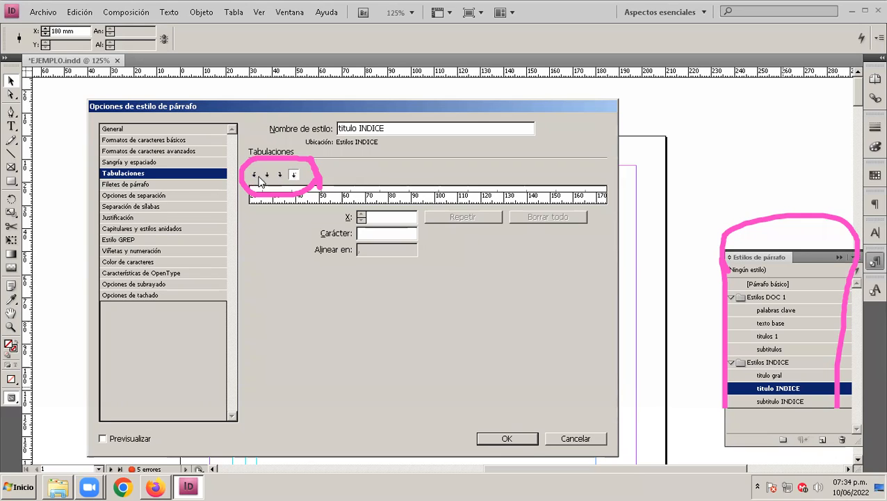
{"action": "left_click", "coordinate": [268, 175]}
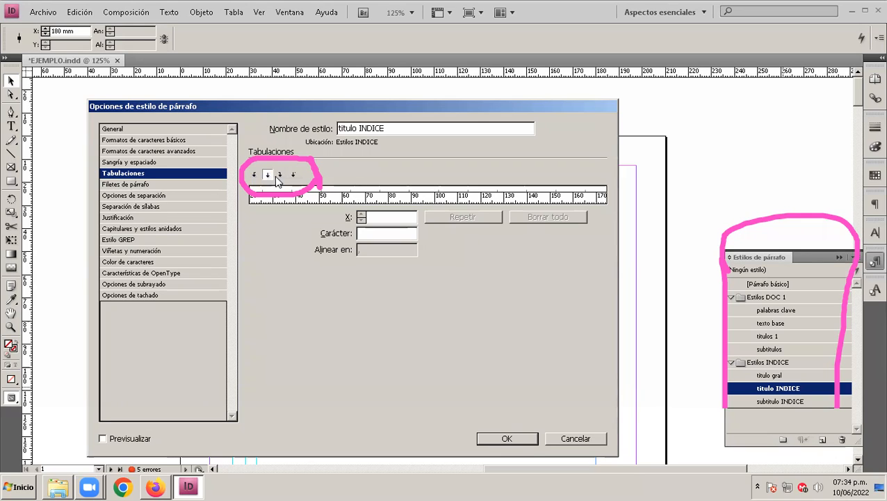
Step: Place a right-aligned tab stop at about 179.6 mm in the "titulo INDICE" style
{"action": "left_click", "coordinate": [280, 176]}
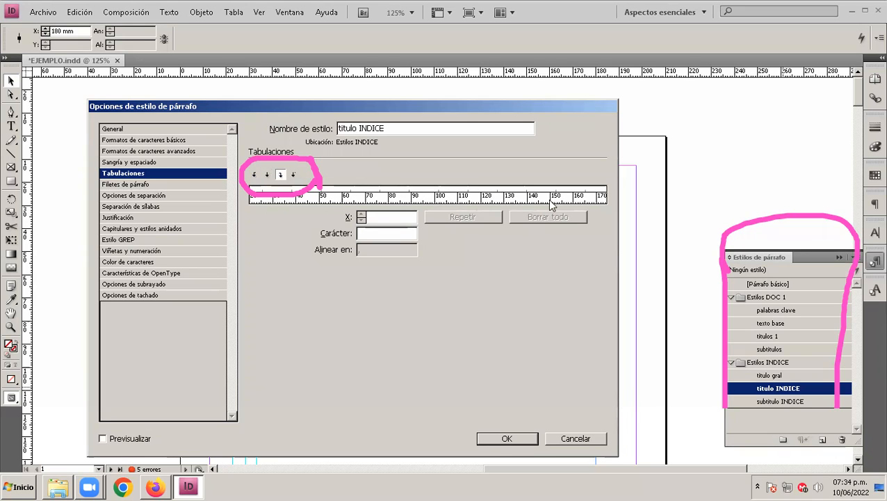
{"action": "left_click_drag", "start_coordinate": [509, 197], "coordinate": [379, 197]}
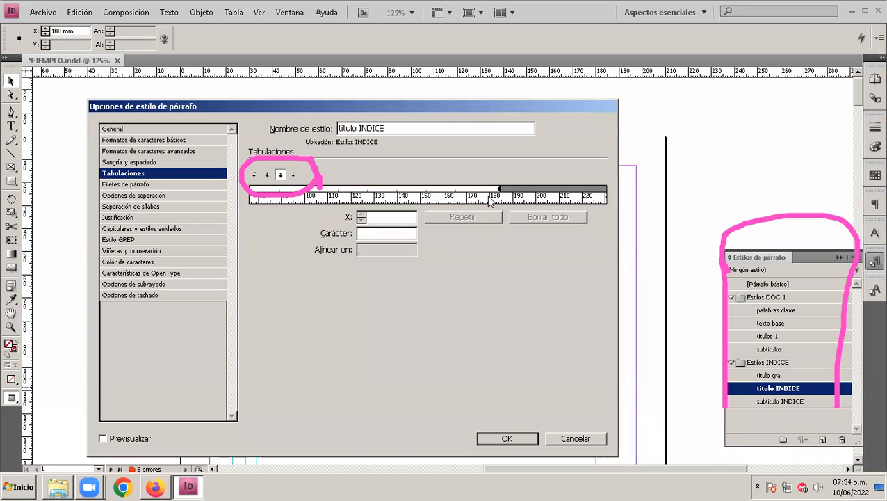
{"action": "left_click", "coordinate": [491, 191]}
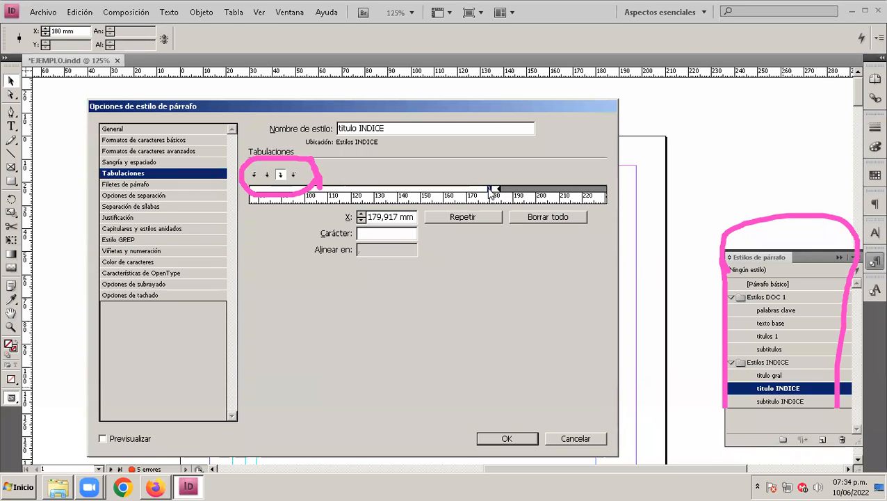
{"action": "left_click_drag", "start_coordinate": [489, 190], "coordinate": [463, 148]}
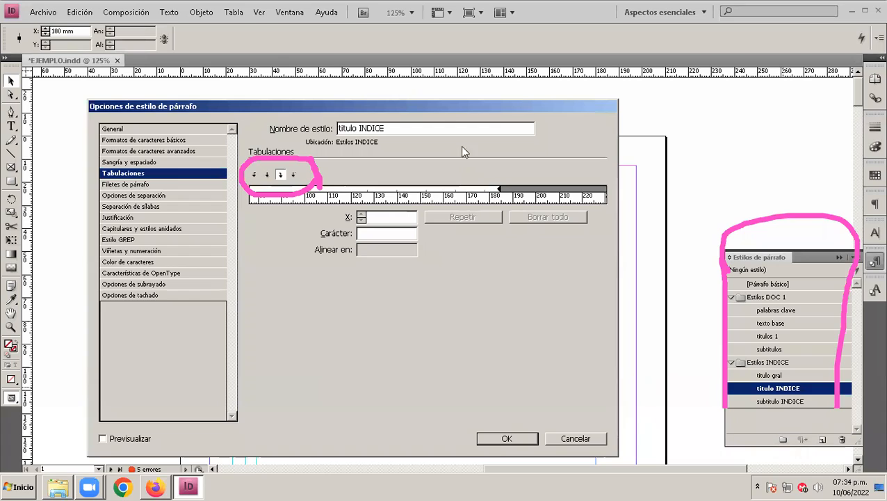
{"action": "left_click", "coordinate": [489, 190]}
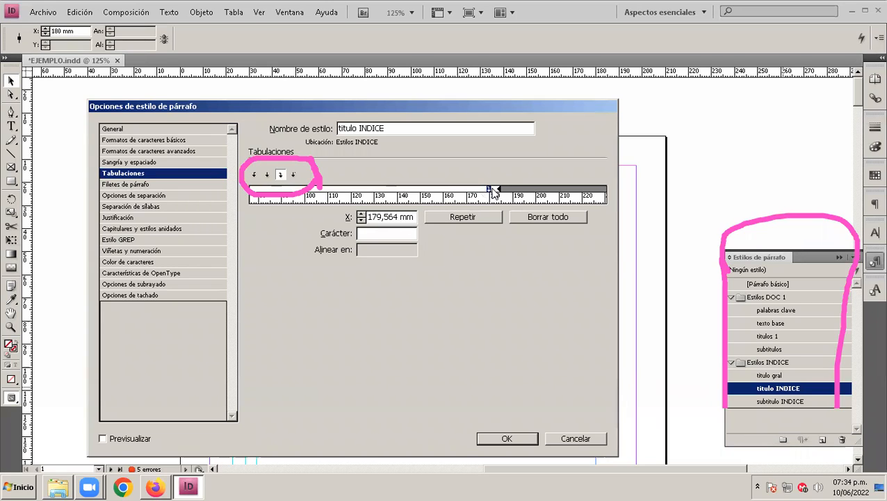
Step: Set the right-aligned tab stop's position to 180 mm
{"action": "double_click", "coordinate": [394, 219]}
{"action": "left_click", "coordinate": [385, 219]}
{"action": "key", "text": "shift+Home"}
{"action": "type", "text": "180"}
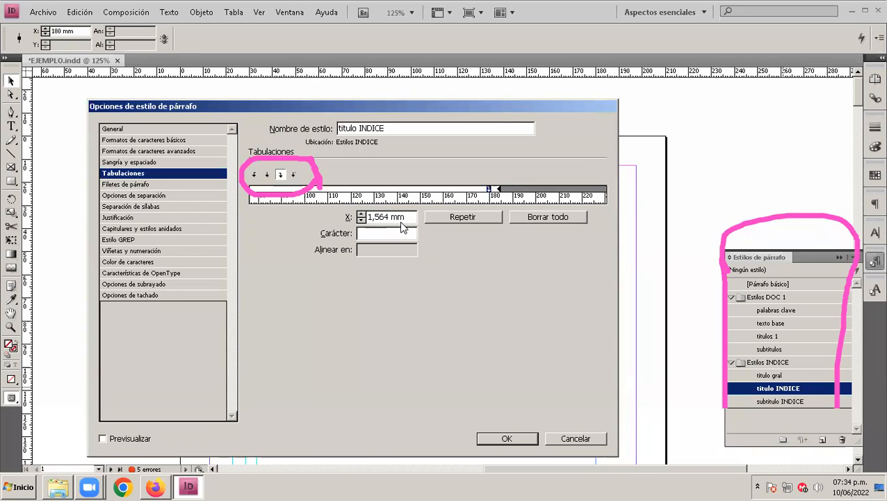
{"action": "key", "text": "Delete"}
{"action": "key", "text": "Delete"}
{"action": "key", "text": "Delete"}
{"action": "key", "text": "Delete"}
{"action": "key", "text": "Delete"}
{"action": "left_click", "coordinate": [388, 238]}
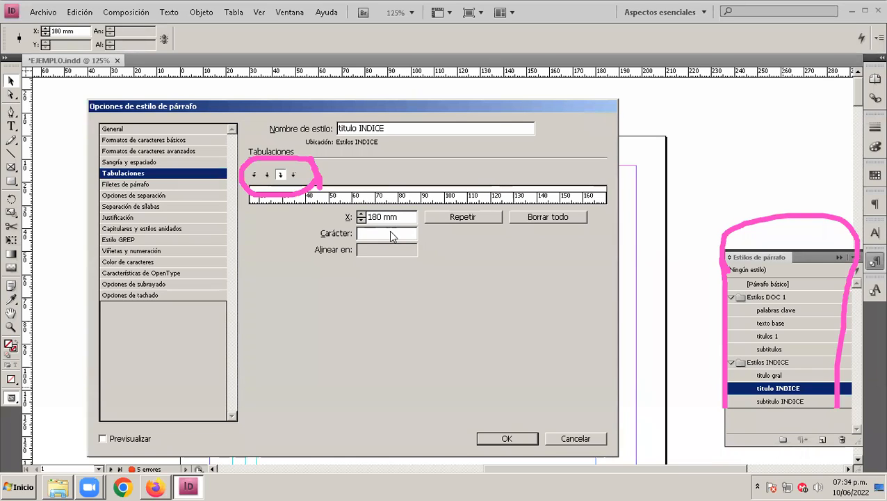
Step: Set the leader character of the "titulo INDICE" style's 180 mm tab stop to "*" and apply the style changes
{"action": "left_click_drag", "start_coordinate": [471, 200], "coordinate": [327, 202]}
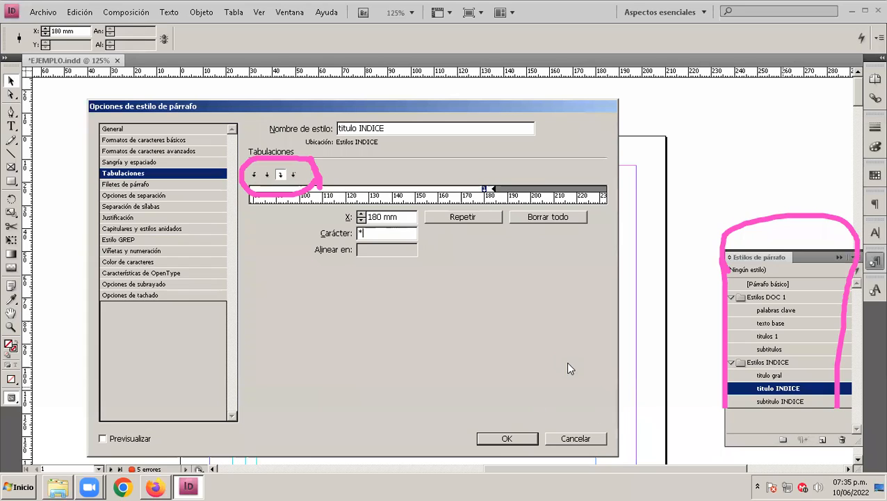
{"action": "key", "text": "Return"}
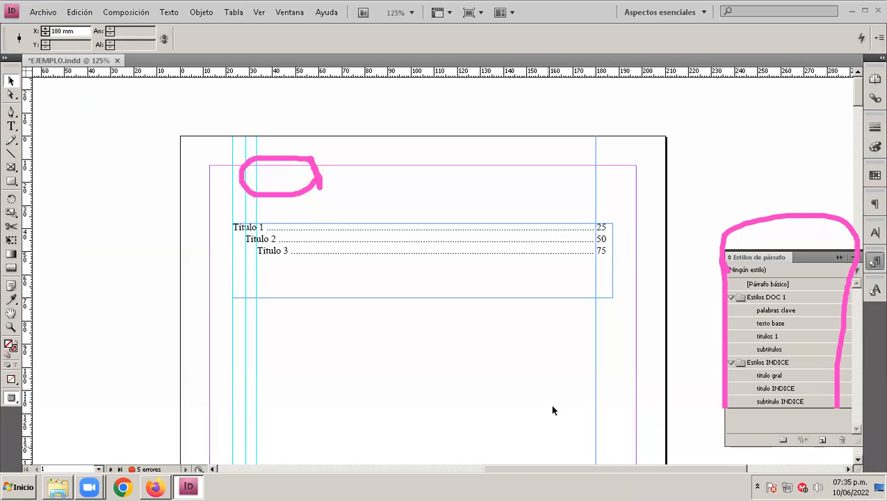
{"action": "left_click", "coordinate": [310, 187]}
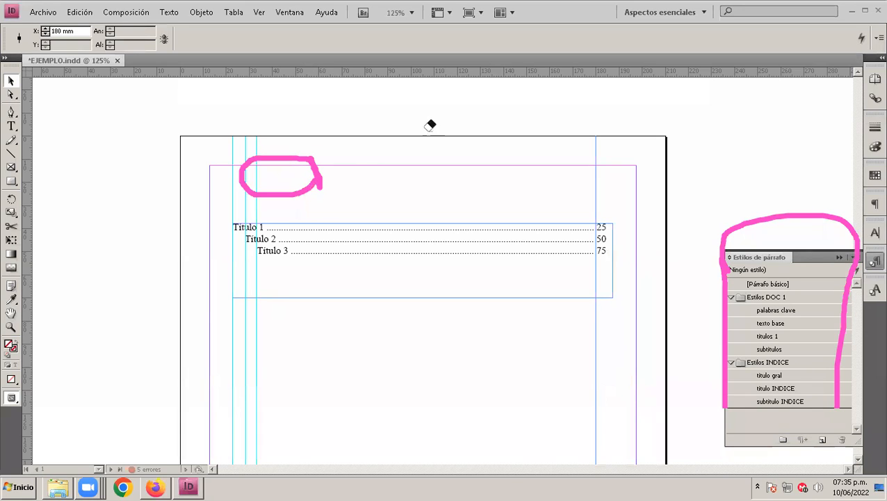
{"action": "left_click", "coordinate": [306, 185]}
{"action": "left_click", "coordinate": [769, 218]}
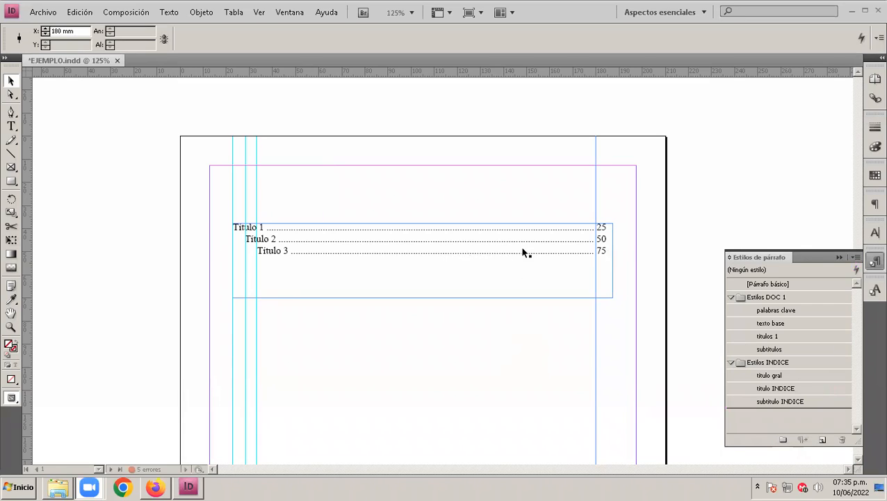
Step: Open the tab settings of the "subtitulo INDICE" paragraph style
{"action": "left_click", "coordinate": [785, 399]}
{"action": "left_click", "coordinate": [785, 399]}
{"action": "left_click", "coordinate": [820, 400]}
{"action": "double_click", "coordinate": [821, 402]}
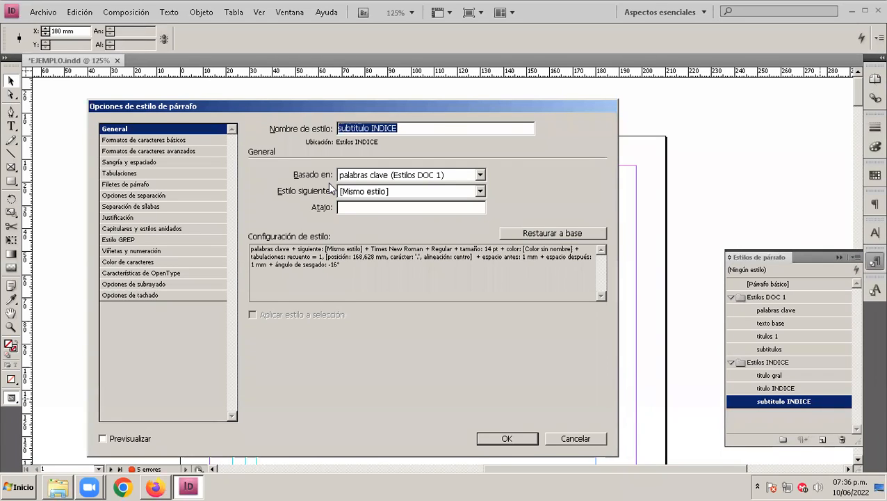
{"action": "left_click", "coordinate": [125, 174]}
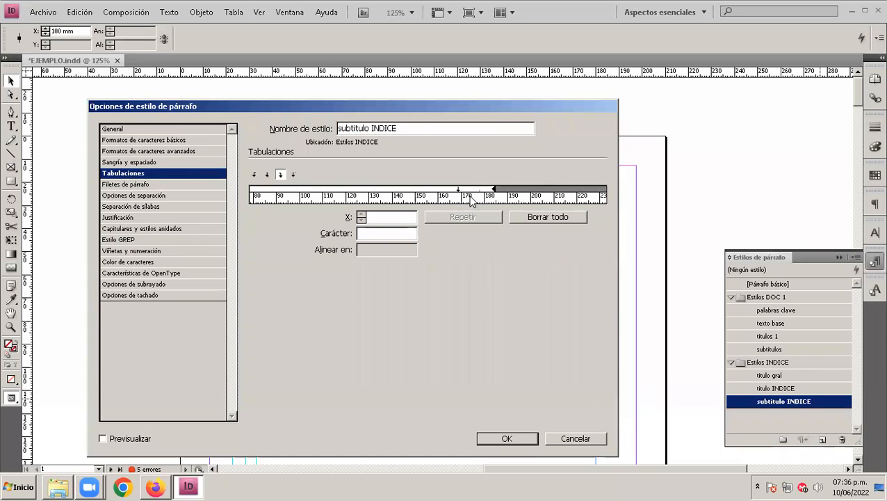
Step: Set the position of the "subtitulo INDICE" style's existing tab stop to 180 mm
{"action": "left_click", "coordinate": [438, 193]}
{"action": "left_click_drag", "start_coordinate": [439, 196], "coordinate": [465, 196]}
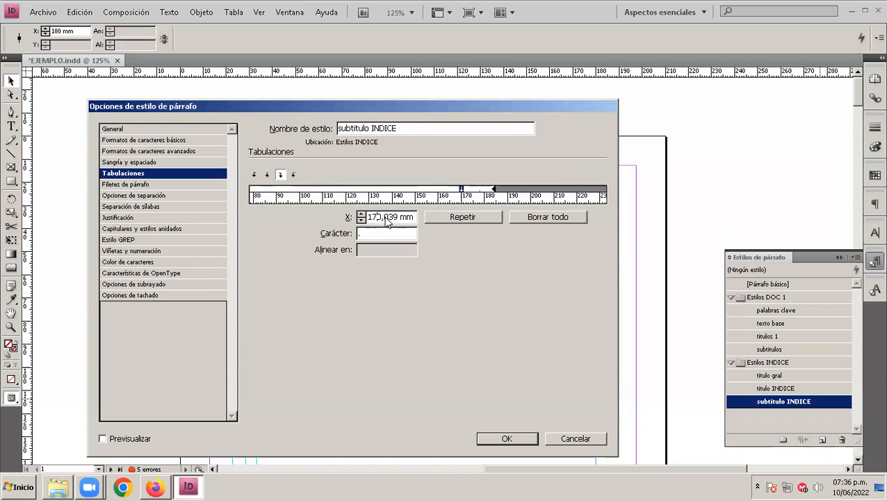
{"action": "left_click_drag", "start_coordinate": [382, 217], "coordinate": [372, 220]}
{"action": "type", "text": "80"}
{"action": "key", "text": "Delete"}
{"action": "key", "text": "Delete"}
{"action": "key", "text": "Delete"}
{"action": "key", "text": "Delete"}
Step: Set the 180 mm tab stop's leader character to "_" and apply the changes to the "subtitulo INDICE" style
{"action": "left_click", "coordinate": [385, 234]}
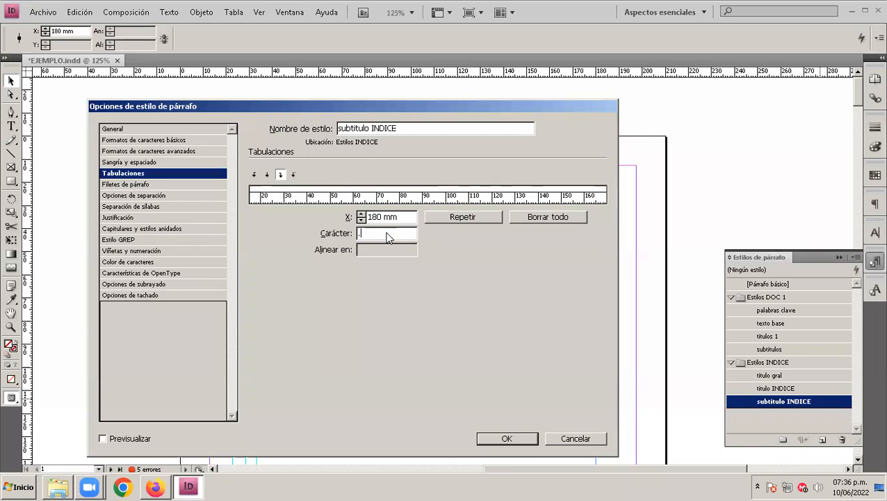
{"action": "left_click_drag", "start_coordinate": [453, 195], "coordinate": [303, 196]}
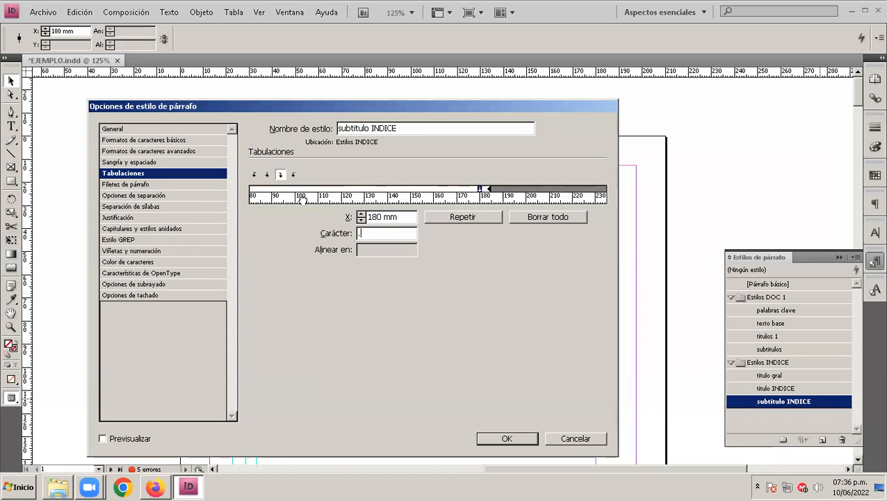
{"action": "double_click", "coordinate": [388, 233]}
{"action": "type", "text": "_"}
{"action": "key", "text": "Return"}
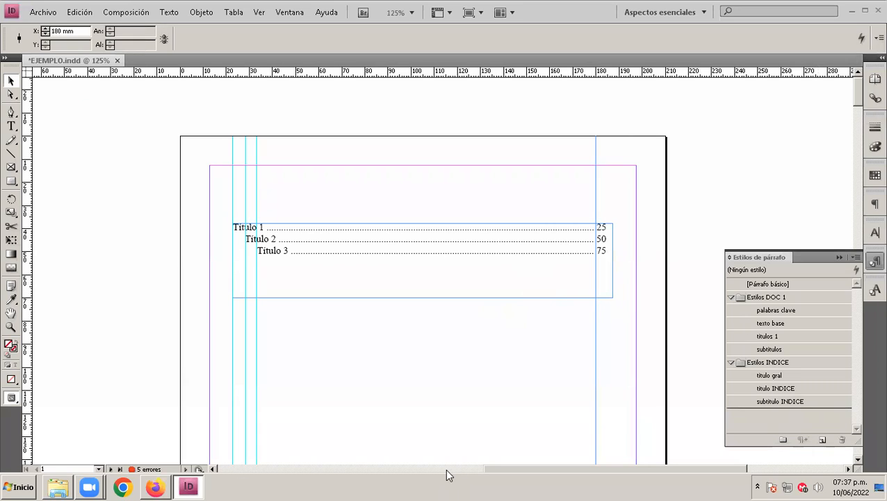
Step: Move the sample index text frame up to the page's top margin and shorten it to about 19 mm high
{"action": "left_click", "coordinate": [366, 253]}
{"action": "left_click_drag", "start_coordinate": [389, 253], "coordinate": [377, 198]}
{"action": "left_click", "coordinate": [374, 305]}
{"action": "left_click", "coordinate": [330, 215]}
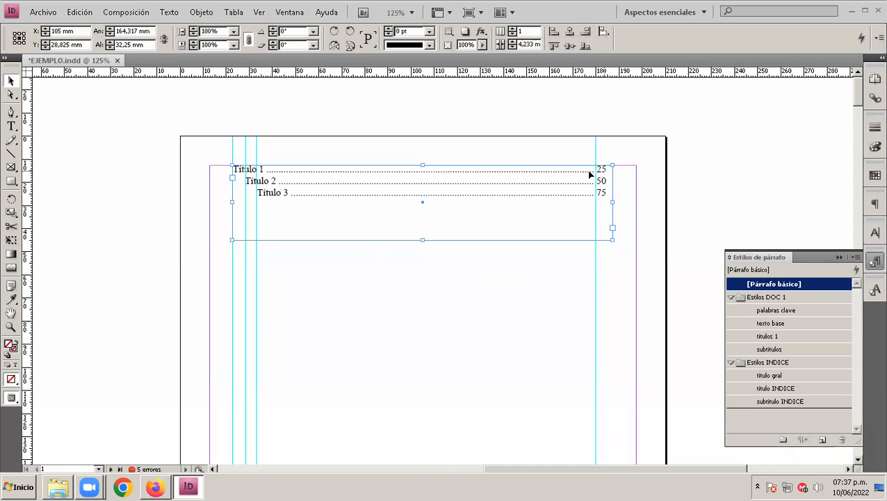
{"action": "left_click_drag", "start_coordinate": [423, 240], "coordinate": [424, 209]}
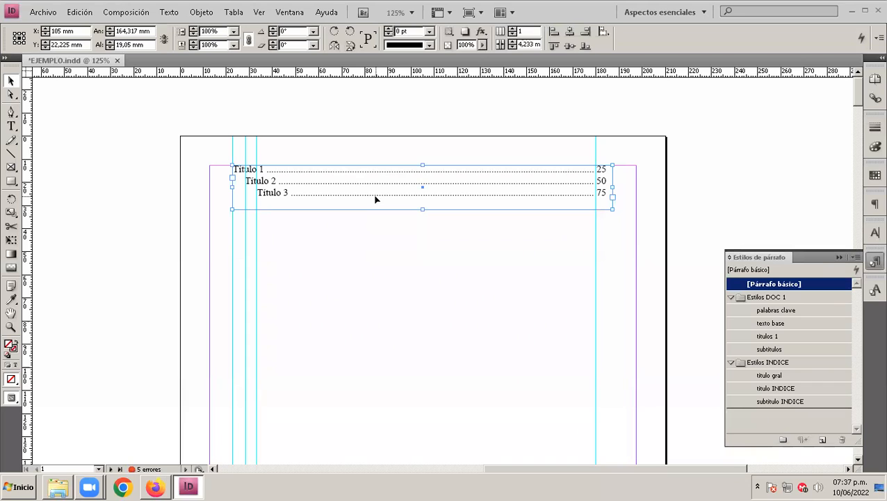
Step: Open the table of contents settings with "Estilo CEC 1" as the table of contents style
{"action": "left_click", "coordinate": [122, 12]}
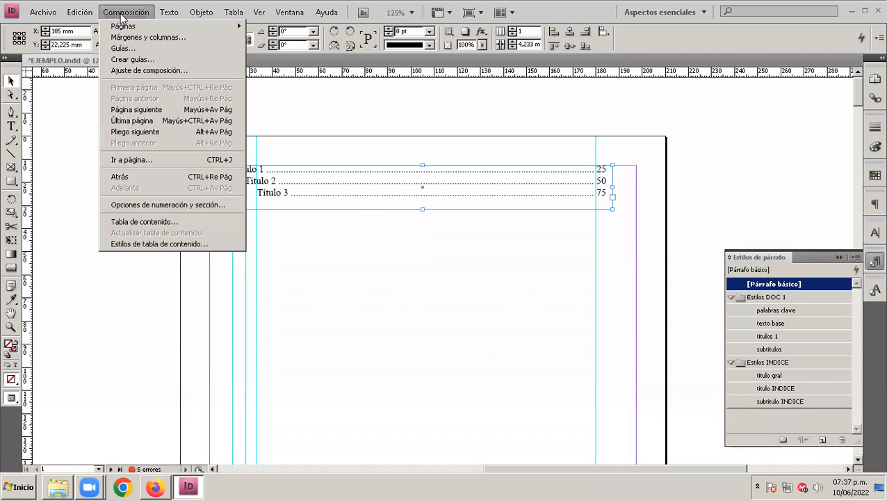
{"action": "left_click", "coordinate": [169, 12]}
{"action": "mouse_move", "coordinate": [141, 15]}
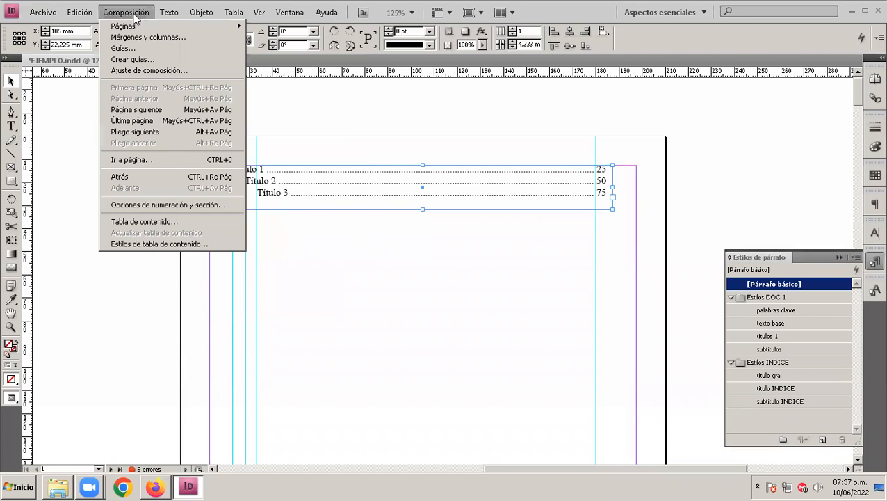
{"action": "left_click", "coordinate": [180, 220]}
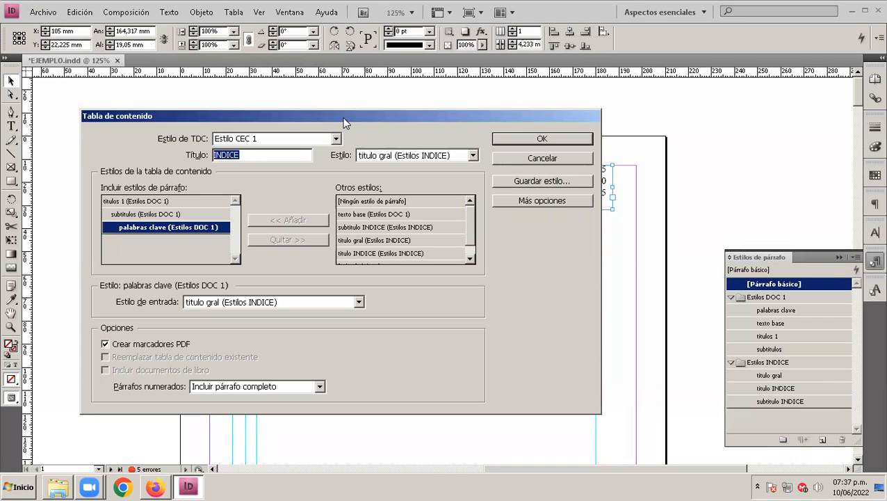
{"action": "left_click_drag", "start_coordinate": [344, 118], "coordinate": [337, 141]}
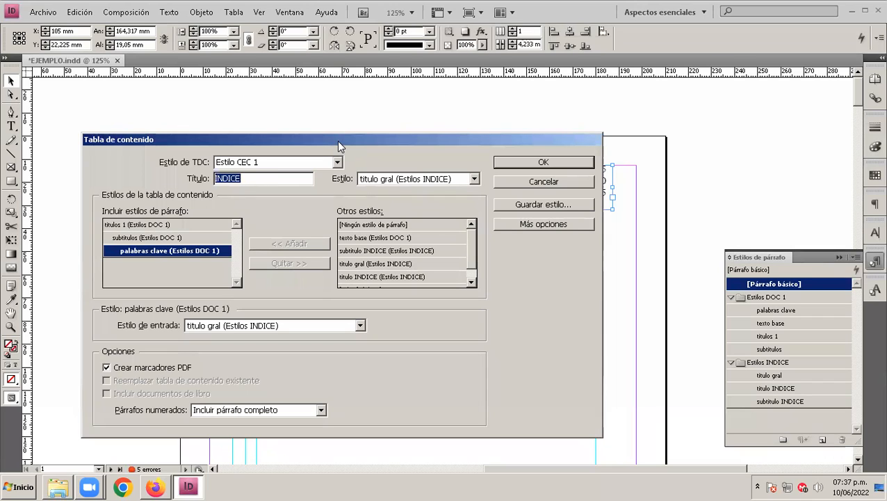
{"action": "left_click", "coordinate": [235, 166]}
{"action": "left_click", "coordinate": [268, 164]}
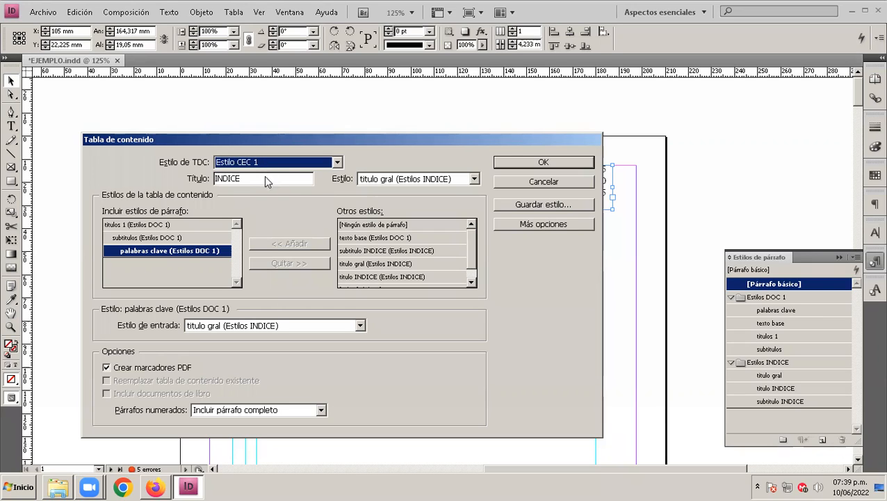
Step: Title the table of contents "INDICE GENERAL" and assign the "titulos 1" paragraph style to that title
{"action": "left_click", "coordinate": [251, 178]}
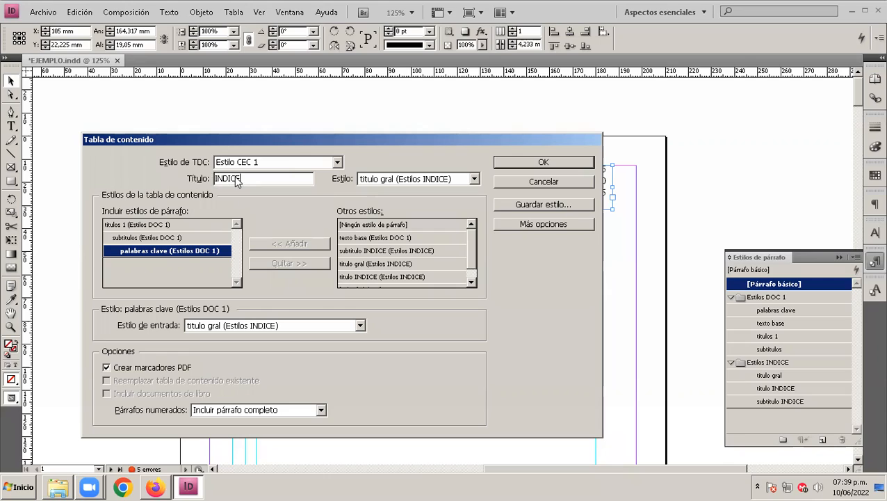
{"action": "double_click", "coordinate": [247, 179]}
{"action": "left_click", "coordinate": [267, 179]}
{"action": "type", "text": "GENERAL"}
{"action": "left_click", "coordinate": [475, 181]}
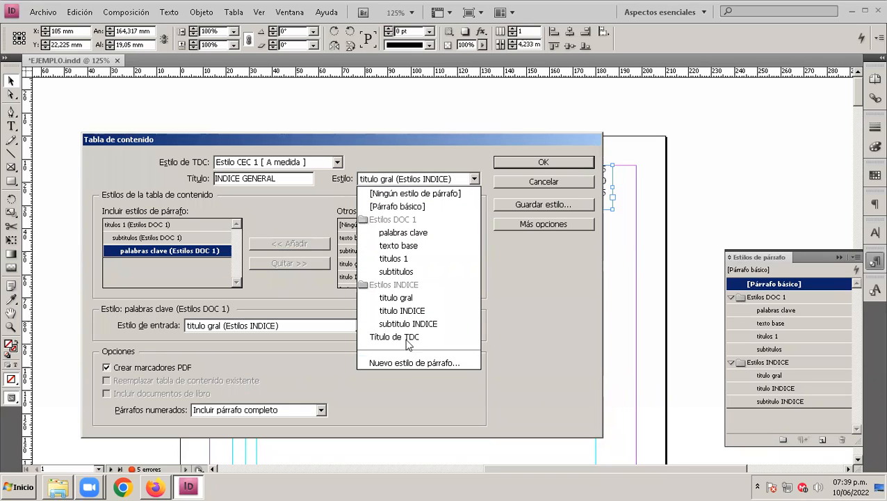
{"action": "left_click", "coordinate": [409, 259]}
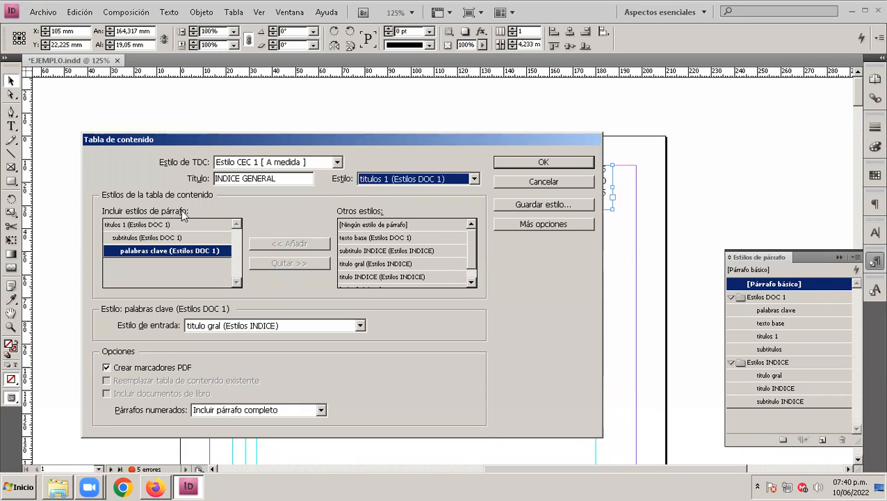
Step: Remove the "palabras clave", "subtitulos" and "titulos 1" styles from the table of contents' included paragraph styles
{"action": "left_click", "coordinate": [140, 226]}
{"action": "left_click", "coordinate": [139, 237]}
{"action": "left_click", "coordinate": [139, 250]}
{"action": "left_click", "coordinate": [134, 237]}
{"action": "left_click", "coordinate": [137, 225]}
{"action": "left_click", "coordinate": [139, 237]}
{"action": "left_click", "coordinate": [144, 251]}
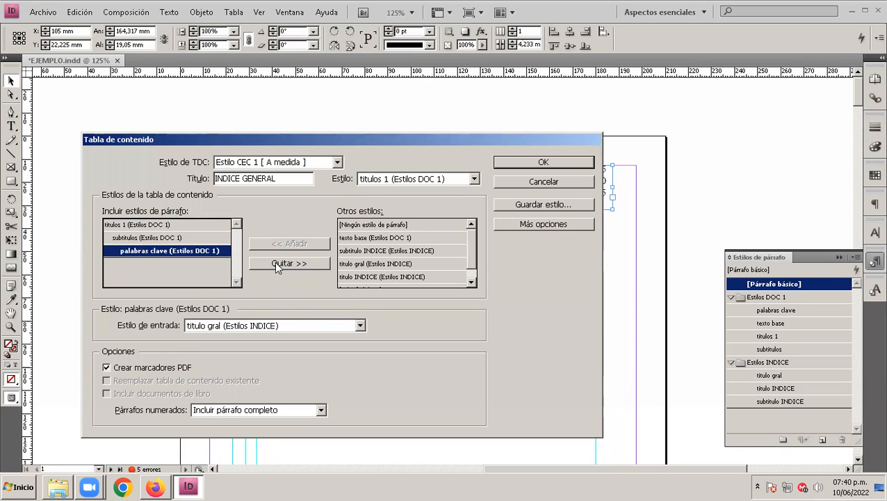
{"action": "left_click", "coordinate": [276, 265]}
{"action": "left_click", "coordinate": [192, 239]}
{"action": "left_click", "coordinate": [277, 264]}
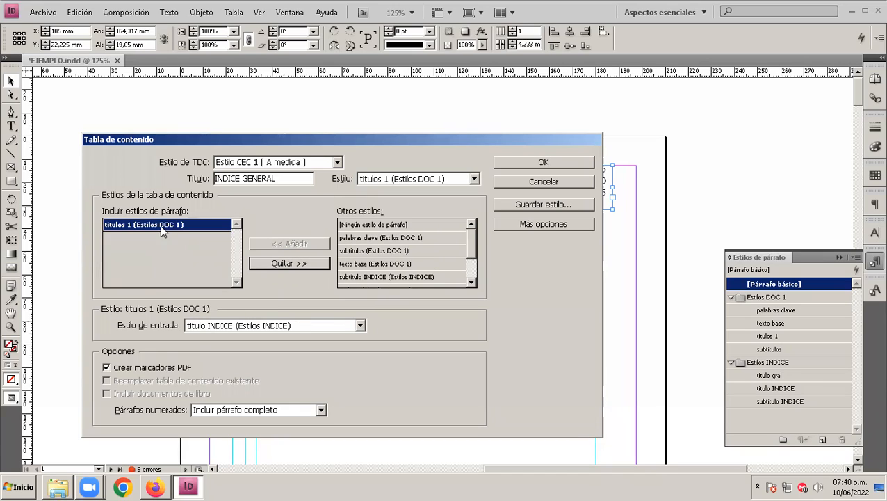
{"action": "left_click", "coordinate": [295, 263]}
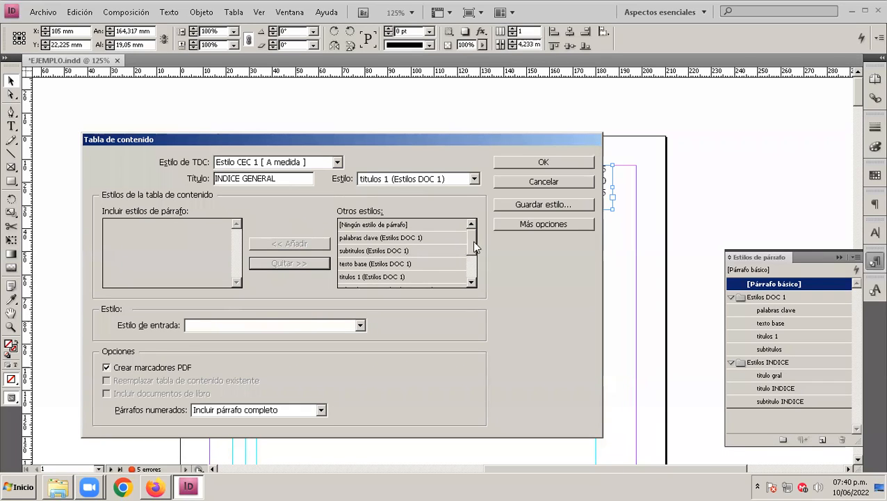
Step: Include the "titulos 1" and "subtitulos" styles from Estilos DOC 1 in the table of contents, in that order
{"action": "mouse_move", "coordinate": [472, 238]}
{"action": "left_mouse_down"}
{"action": "mouse_move", "coordinate": [475, 276]}
{"action": "mouse_move", "coordinate": [473, 242]}
{"action": "left_mouse_up"}
{"action": "left_click", "coordinate": [389, 277]}
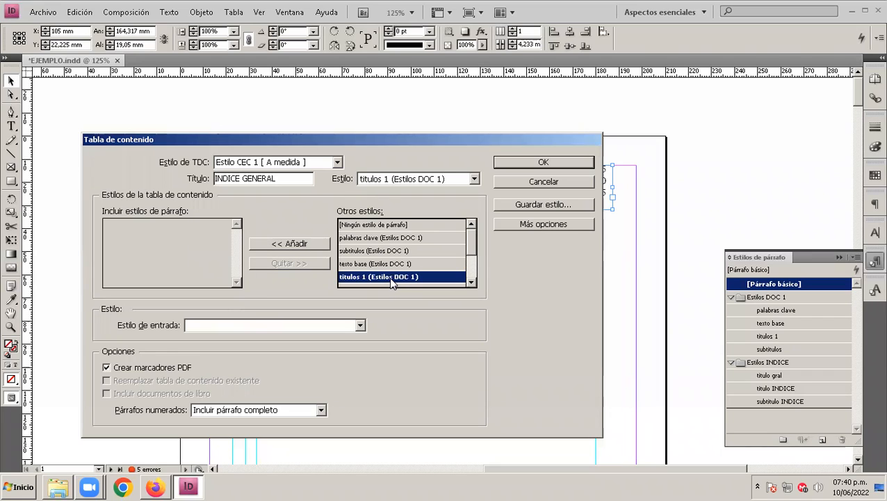
{"action": "left_click", "coordinate": [294, 244]}
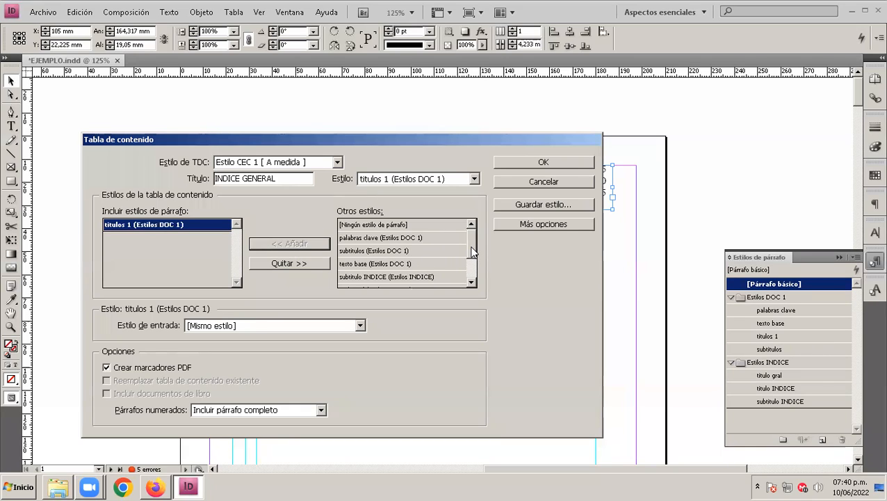
{"action": "left_click_drag", "start_coordinate": [472, 252], "coordinate": [474, 262]}
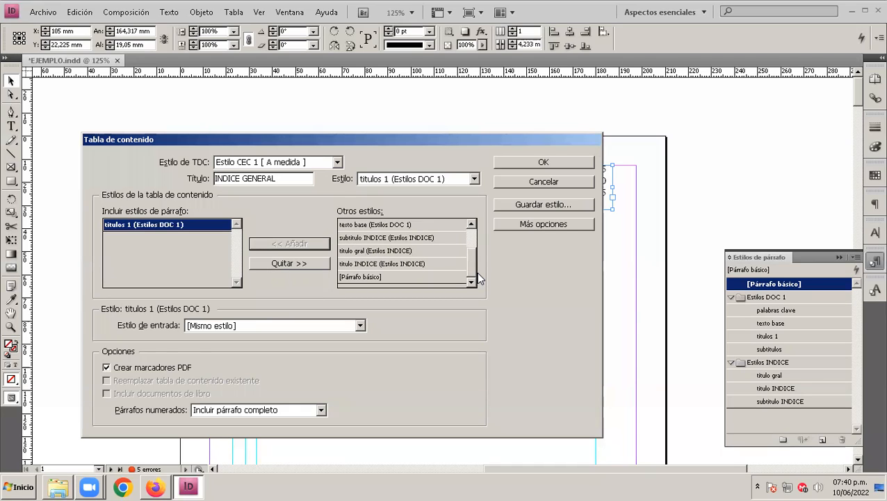
{"action": "left_click_drag", "start_coordinate": [479, 278], "coordinate": [479, 258]}
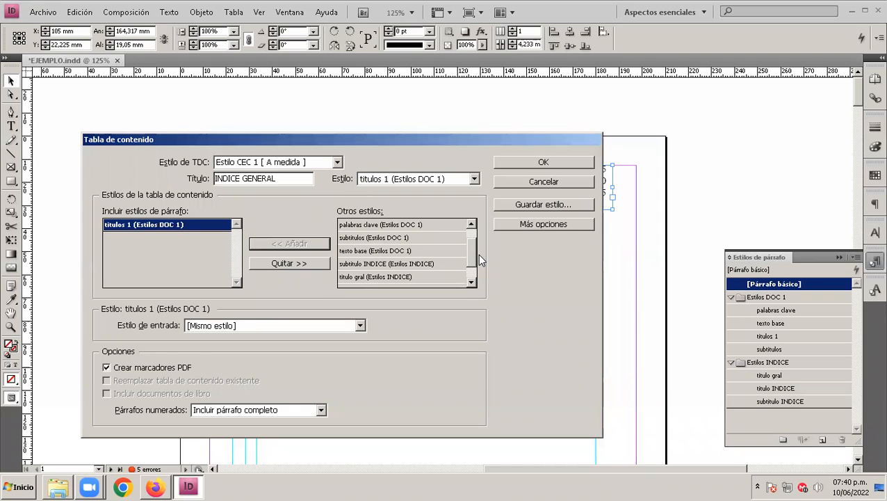
{"action": "left_click", "coordinate": [367, 239]}
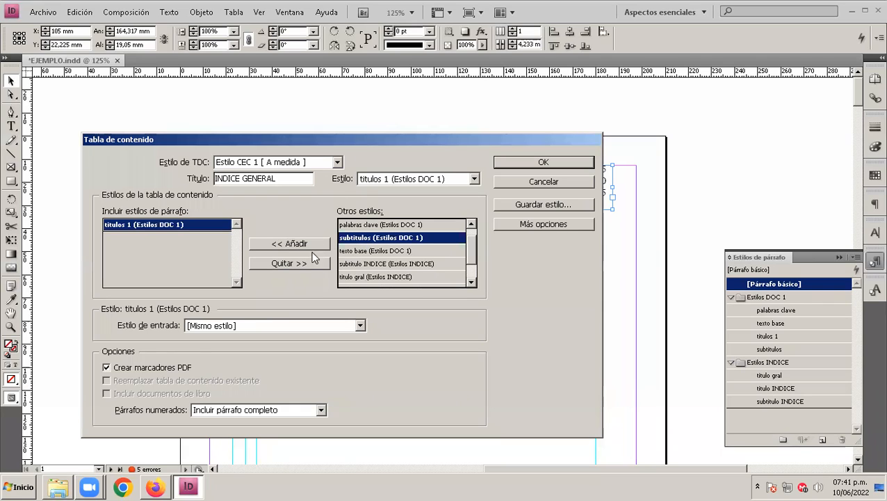
{"action": "left_click", "coordinate": [289, 243]}
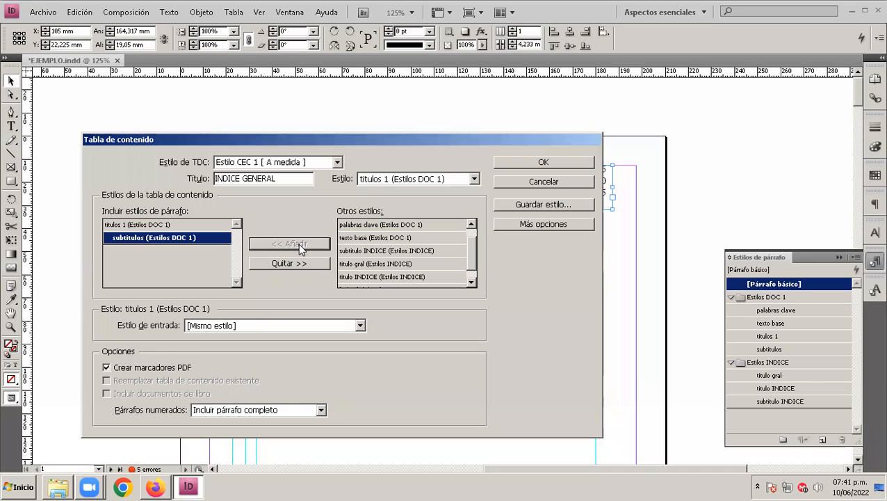
Step: Assign "titulo INDICE" as the entry style for the included "titulos 1" style
{"action": "left_click", "coordinate": [190, 259]}
{"action": "left_click", "coordinate": [153, 222]}
{"action": "left_click", "coordinate": [150, 235]}
{"action": "left_click", "coordinate": [146, 225]}
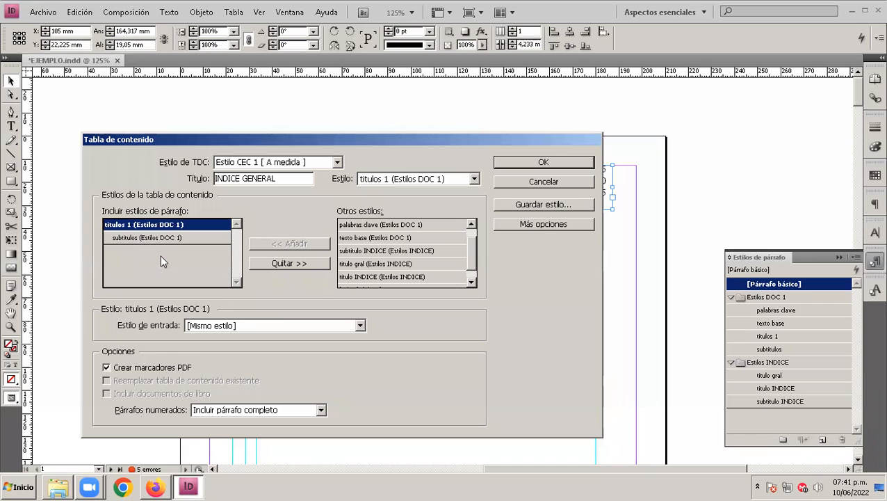
{"action": "left_click", "coordinate": [135, 236]}
{"action": "left_click", "coordinate": [134, 225]}
{"action": "left_click", "coordinate": [133, 237]}
{"action": "left_click", "coordinate": [131, 226]}
{"action": "left_click", "coordinate": [360, 327]}
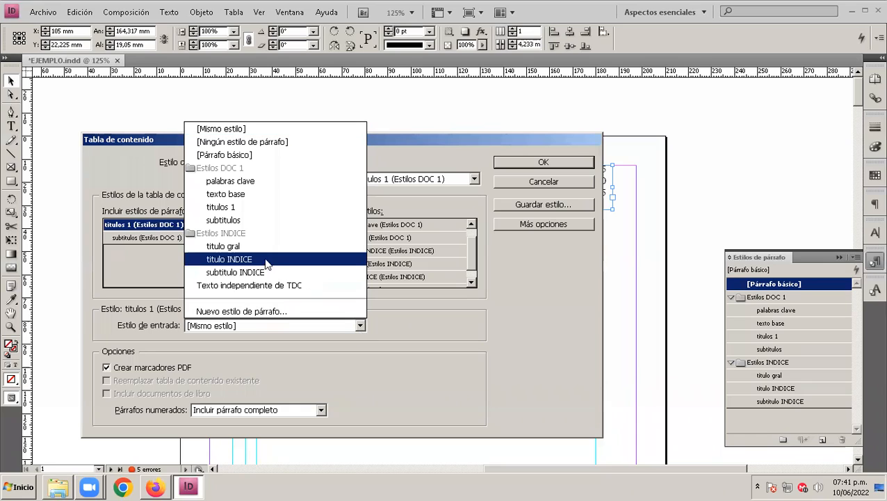
{"action": "left_click", "coordinate": [230, 259]}
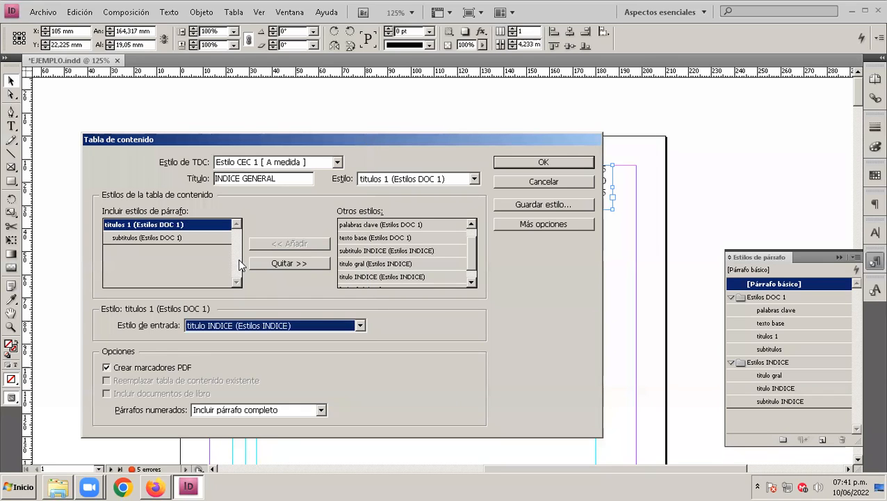
Step: Assign "subtitulo INDICE" as the entry style for the included "subtitulos" style
{"action": "left_click", "coordinate": [124, 236]}
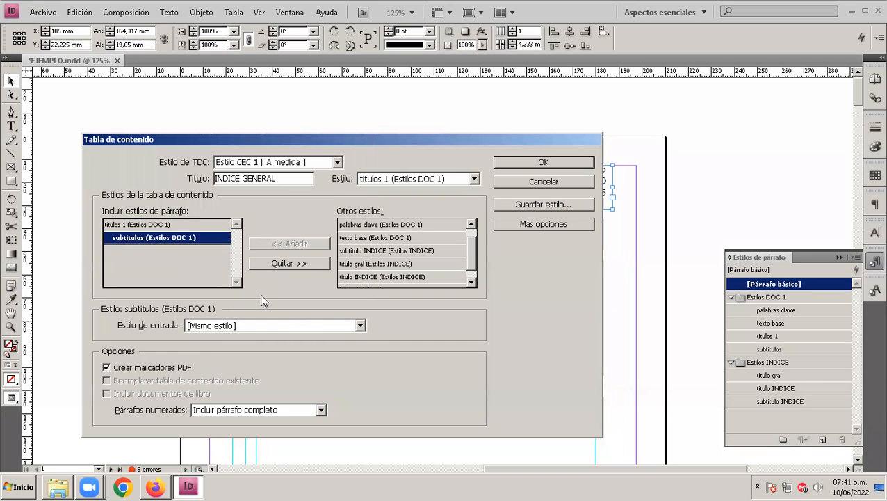
{"action": "left_click", "coordinate": [360, 325]}
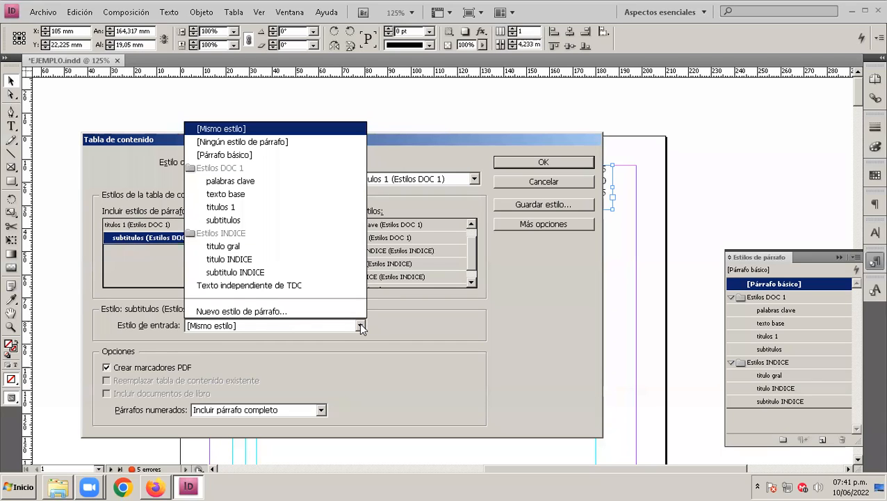
{"action": "left_click", "coordinate": [257, 275]}
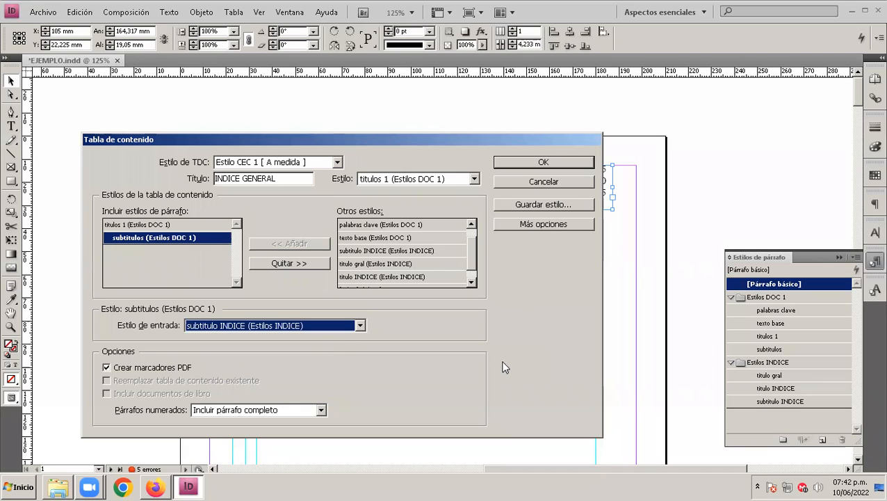
Step: Generate the table of contents including overset text and place it below the sample titles in a frame about 164 mm by 29 mm
{"action": "left_click", "coordinate": [509, 163]}
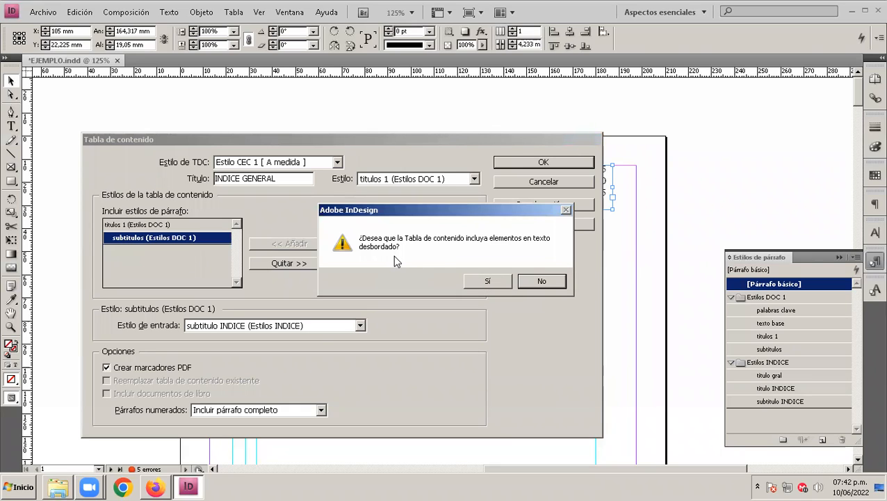
{"action": "left_click", "coordinate": [487, 286]}
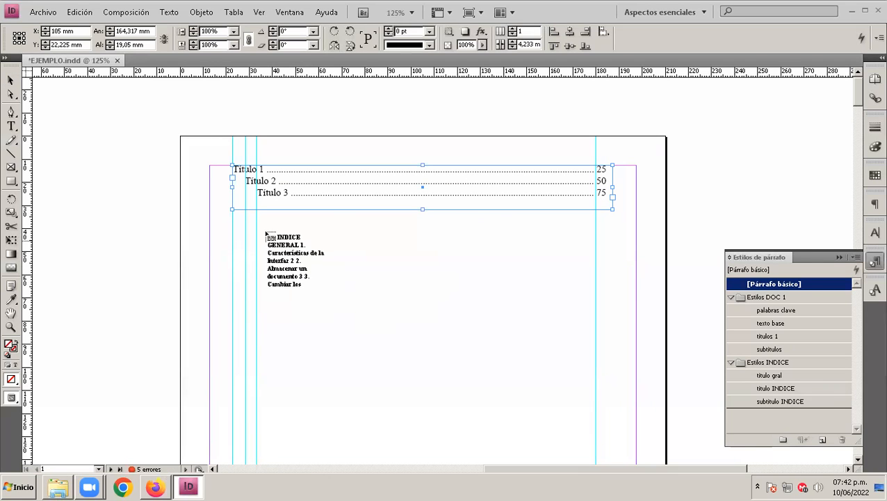
{"action": "left_click_drag", "start_coordinate": [233, 238], "coordinate": [612, 306]}
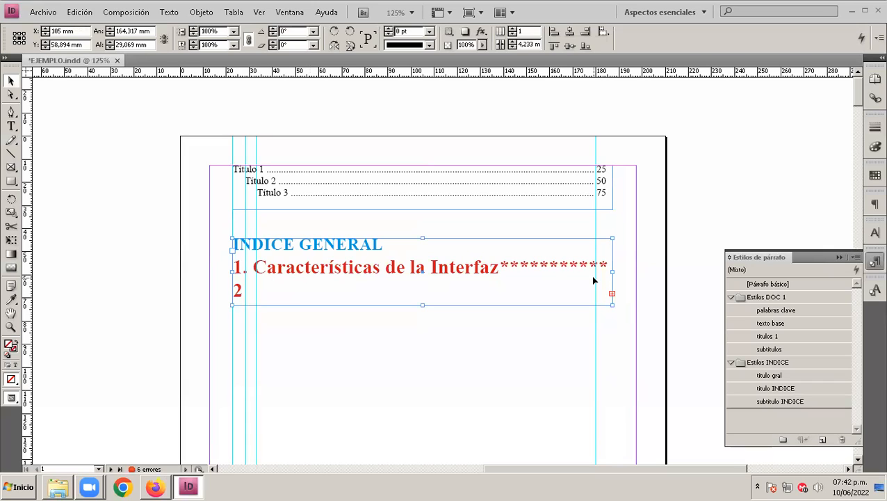
Step: Widen the INDICE GENERAL frame to about 184 mm, fit it between the page margins, and extend its height to about 112 mm
{"action": "left_click_drag", "start_coordinate": [613, 272], "coordinate": [657, 270]}
{"action": "left_click_drag", "start_coordinate": [525, 289], "coordinate": [505, 292]}
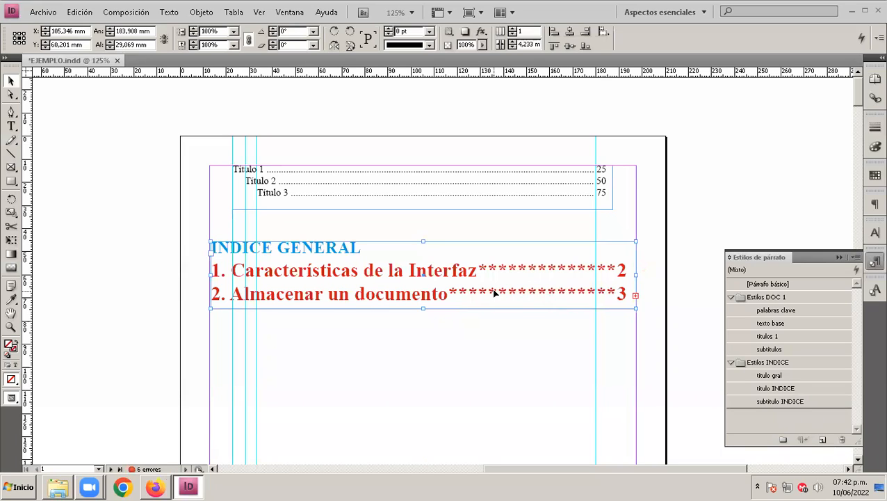
{"action": "left_click_drag", "start_coordinate": [423, 309], "coordinate": [425, 408]}
{"action": "scroll", "coordinate": [412, 354], "scroll_direction": "down", "scroll_amount": 2}
{"action": "left_click_drag", "start_coordinate": [424, 344], "coordinate": [436, 409]}
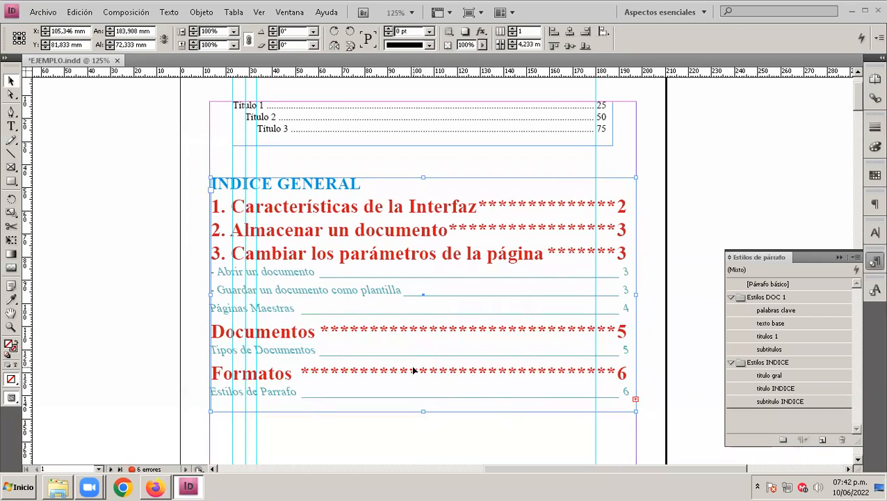
{"action": "left_click_drag", "start_coordinate": [422, 411], "coordinate": [423, 436]}
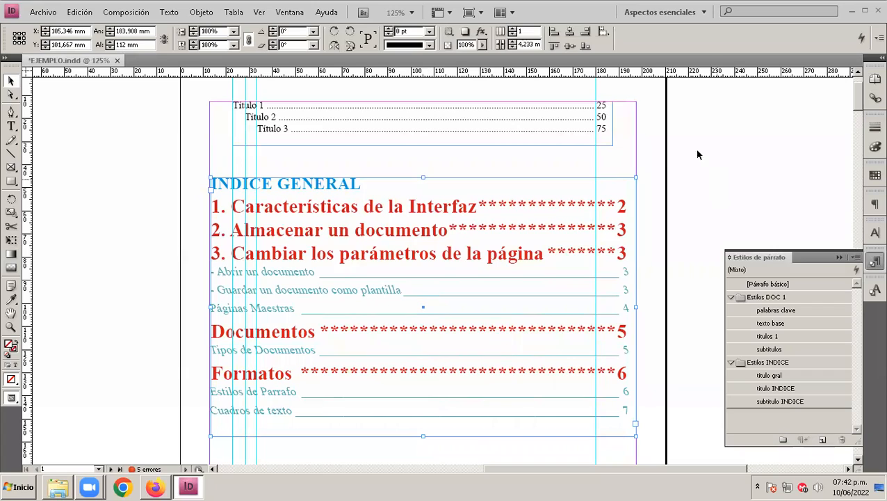
Step: Align the INDICE GENERAL frame's left edge with the first vertical guide and move it further below the sample titles frame
{"action": "left_click", "coordinate": [839, 258]}
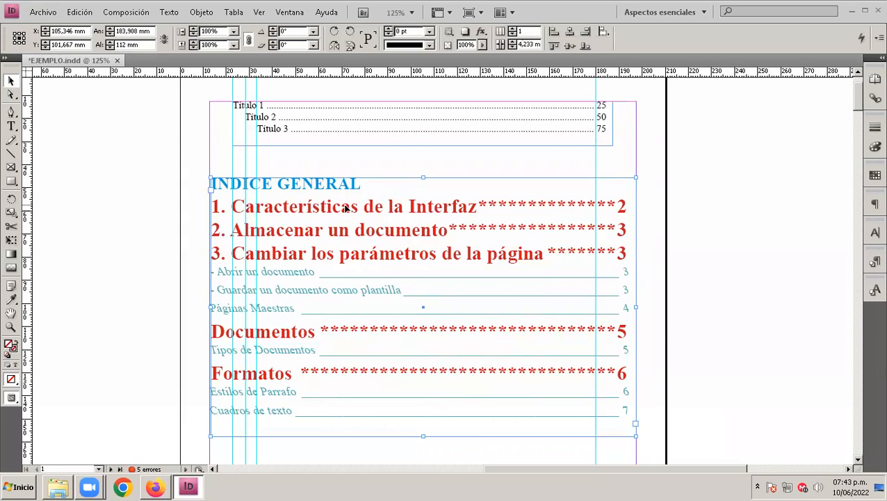
{"action": "left_click_drag", "start_coordinate": [345, 211], "coordinate": [367, 212]}
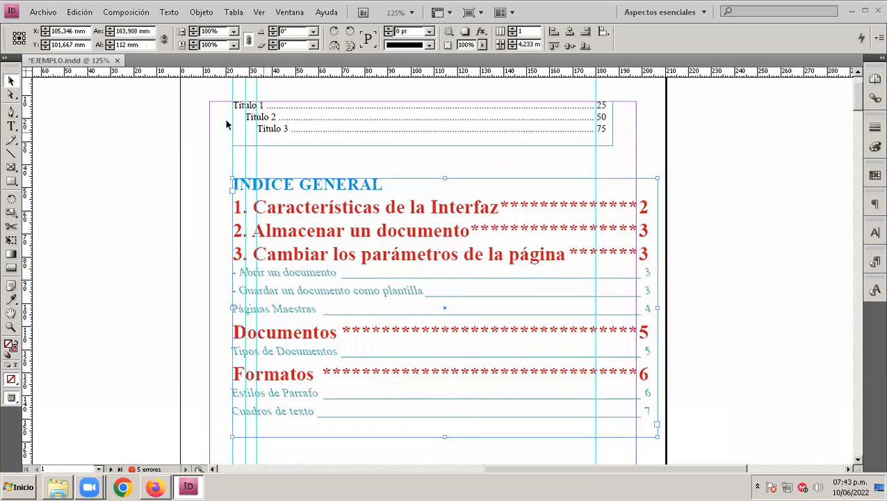
{"action": "left_click", "coordinate": [310, 134]}
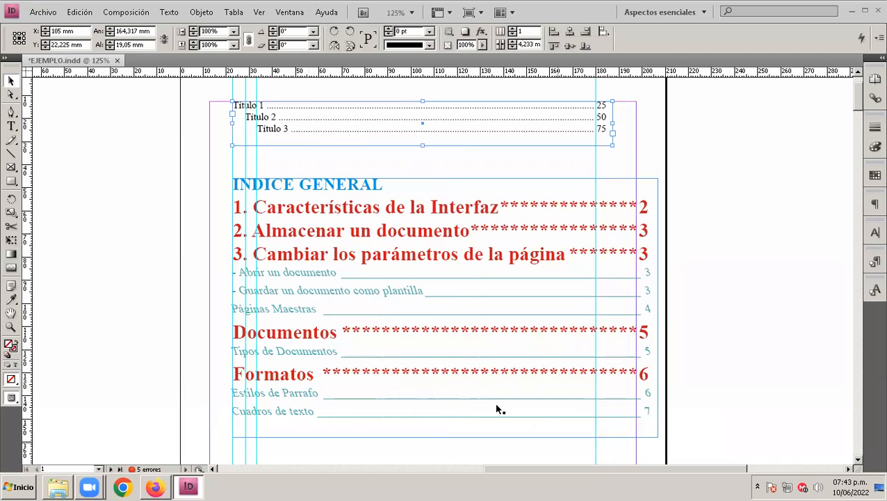
{"action": "mouse_move", "coordinate": [645, 104]}
{"action": "left_mouse_down"}
{"action": "mouse_move", "coordinate": [222, 145]}
{"action": "mouse_move", "coordinate": [213, 101]}
{"action": "left_mouse_up"}
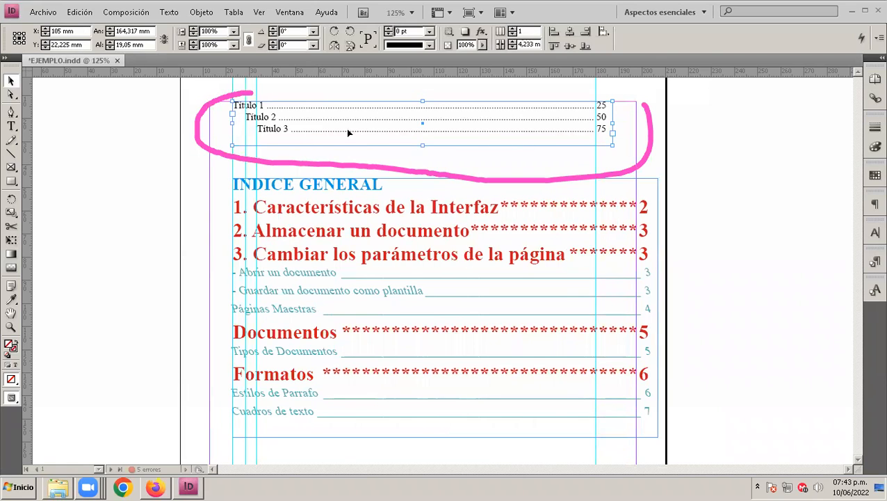
{"action": "left_click", "coordinate": [435, 292]}
{"action": "left_click_drag", "start_coordinate": [429, 290], "coordinate": [430, 312]}
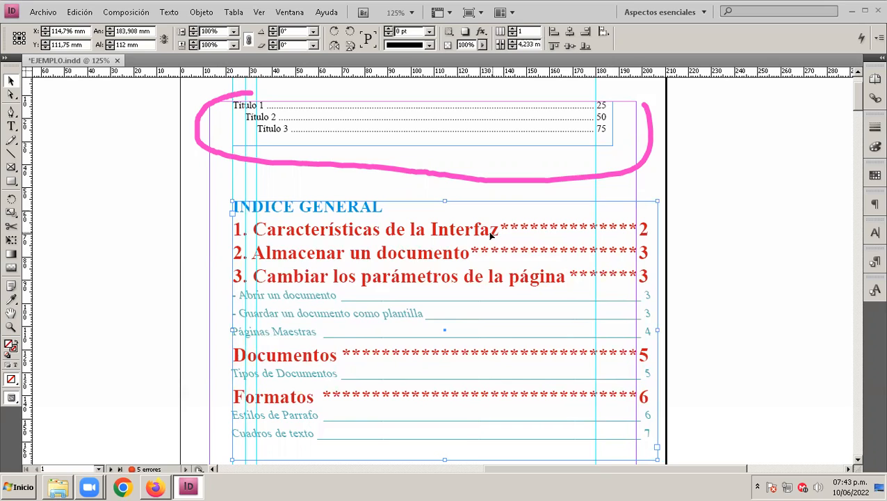
Step: Try shifting the INDICE GENERAL frame left so that its page numbers line up with the rightmost vertical guide
{"action": "left_click_drag", "start_coordinate": [471, 235], "coordinate": [420, 234]}
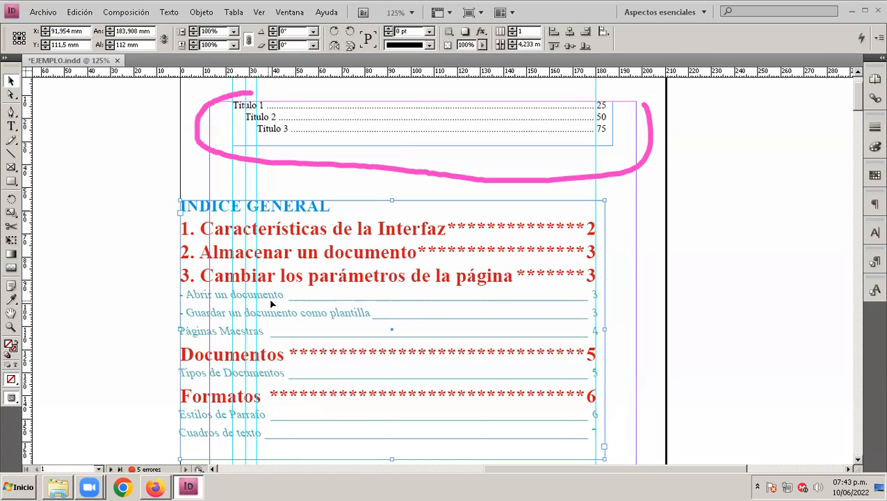
{"action": "left_click_drag", "start_coordinate": [292, 279], "coordinate": [348, 275]}
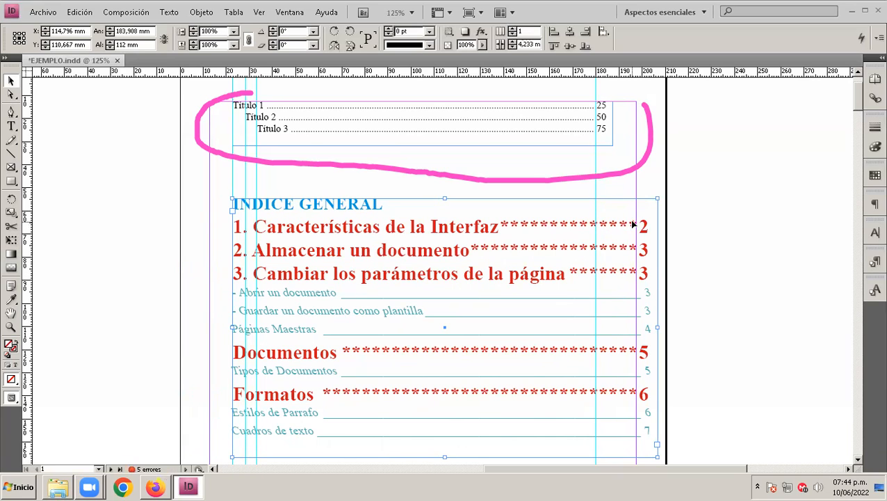
{"action": "left_click_drag", "start_coordinate": [404, 275], "coordinate": [352, 275]}
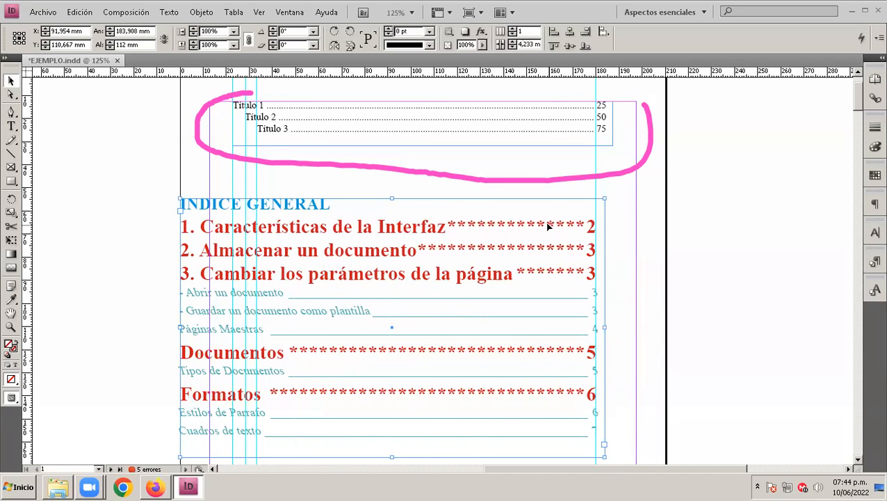
Step: Move the rightmost vertical guide to about 160 mm and realign the INDICE GENERAL frame's left edge with the first vertical guide
{"action": "left_click_drag", "start_coordinate": [597, 190], "coordinate": [547, 193]}
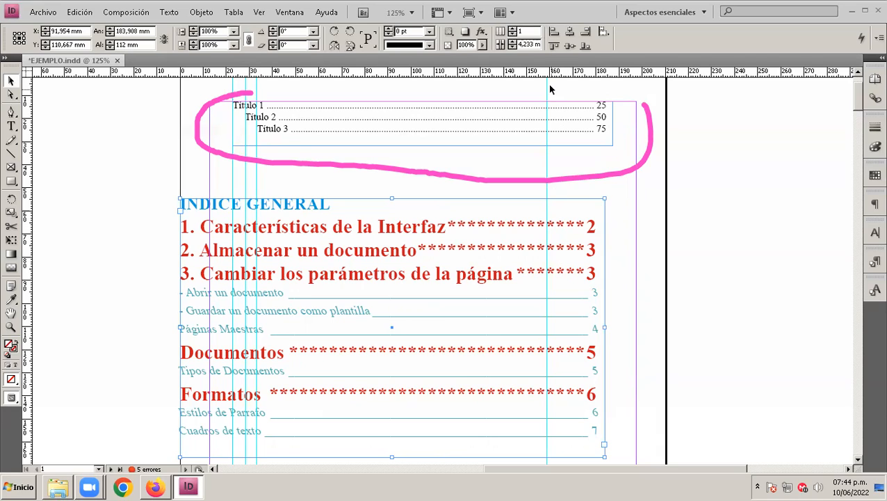
{"action": "left_click_drag", "start_coordinate": [549, 87], "coordinate": [550, 85]}
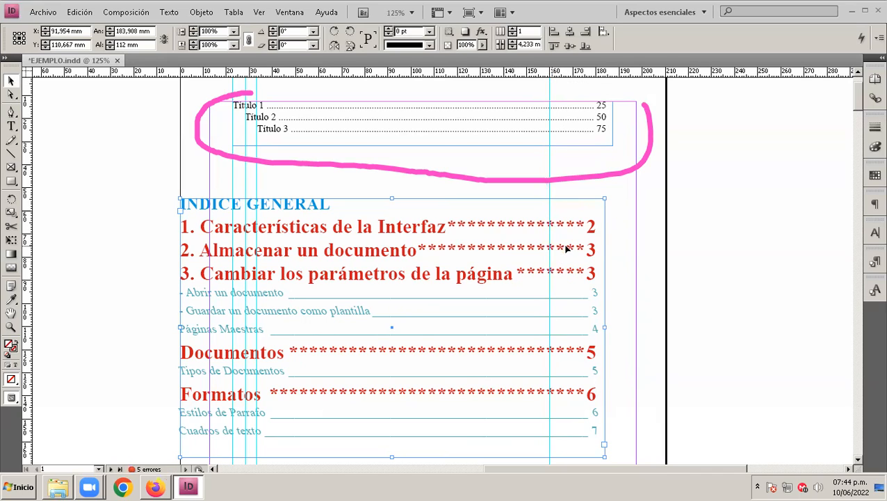
{"action": "left_click_drag", "start_coordinate": [567, 225], "coordinate": [622, 198]}
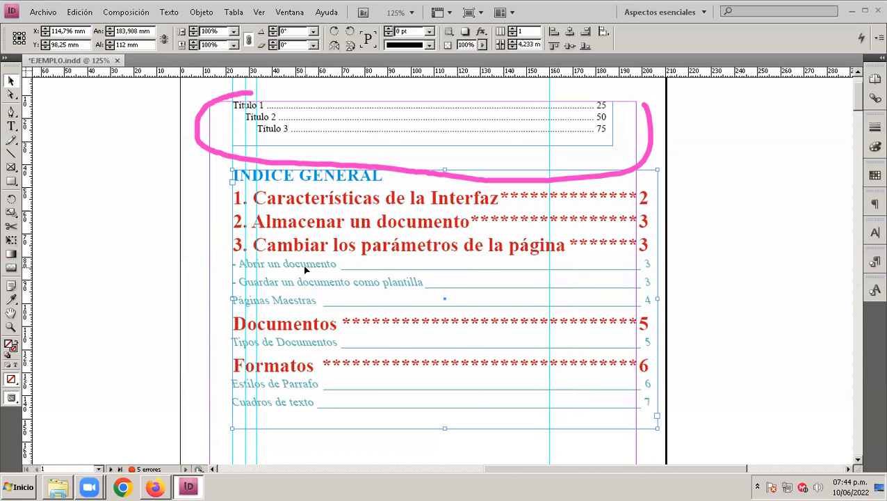
Step: Open the tab settings of the "titulo INDICE" paragraph style
{"action": "left_click", "coordinate": [874, 261]}
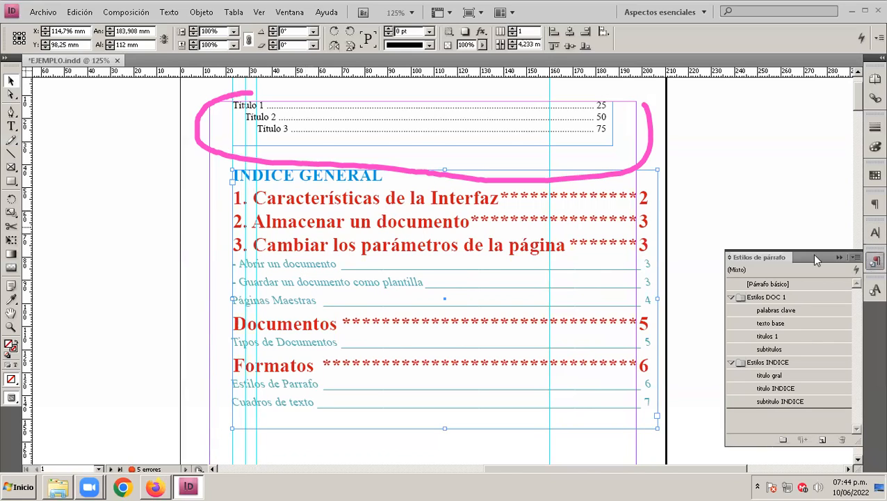
{"action": "double_click", "coordinate": [783, 389]}
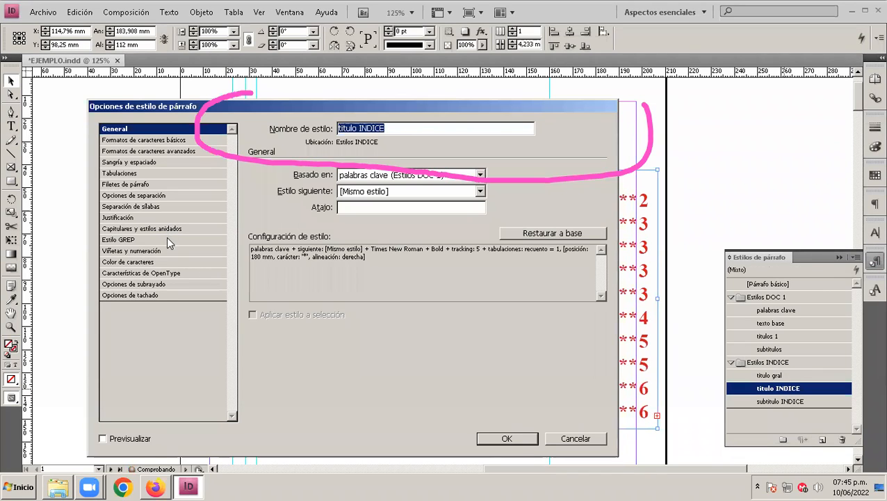
{"action": "left_click", "coordinate": [119, 174]}
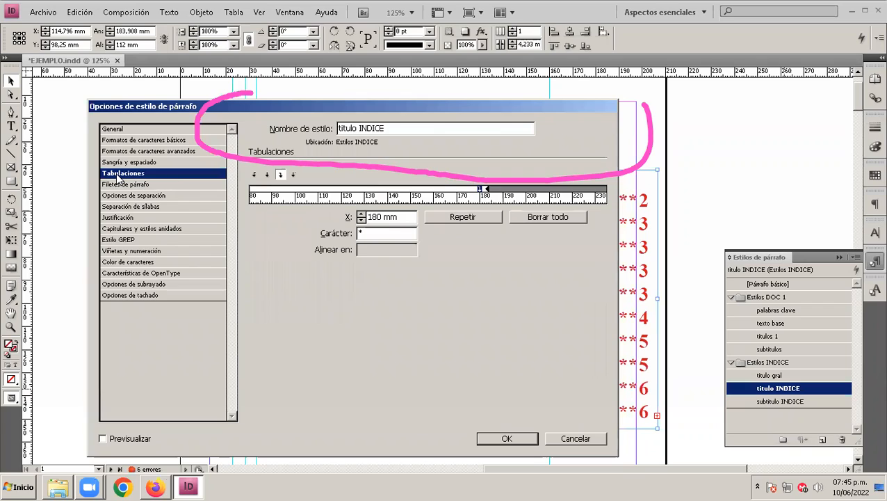
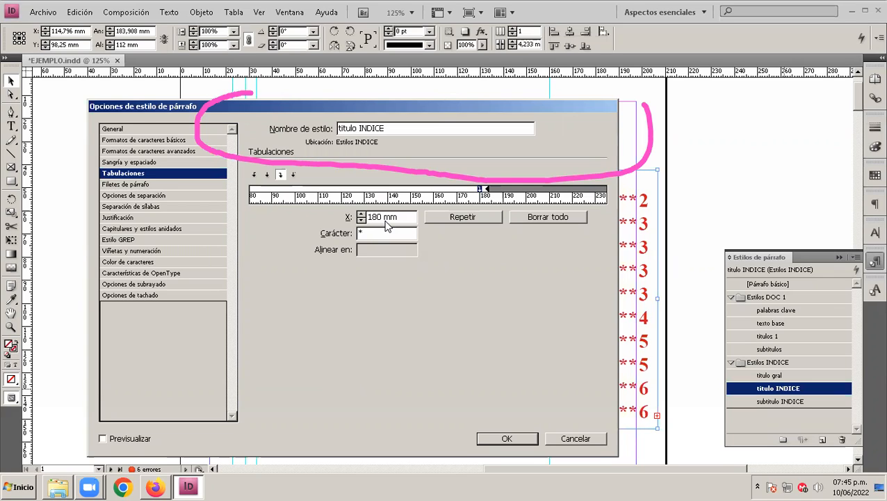
Step: Set the "titulo INDICE" tab stop to 160 mm with a comma as its leader character and accept the style changes
{"action": "left_click", "coordinate": [372, 217]}
{"action": "type", "text": "6"}
{"action": "key", "text": "Delete"}
{"action": "left_click", "coordinate": [369, 233]}
{"action": "double_click", "coordinate": [367, 233]}
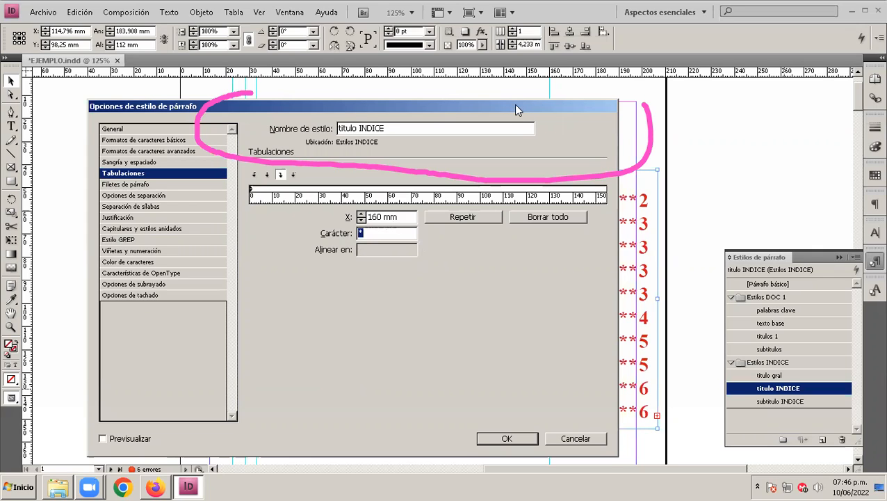
{"action": "left_click_drag", "start_coordinate": [515, 110], "coordinate": [402, 110]}
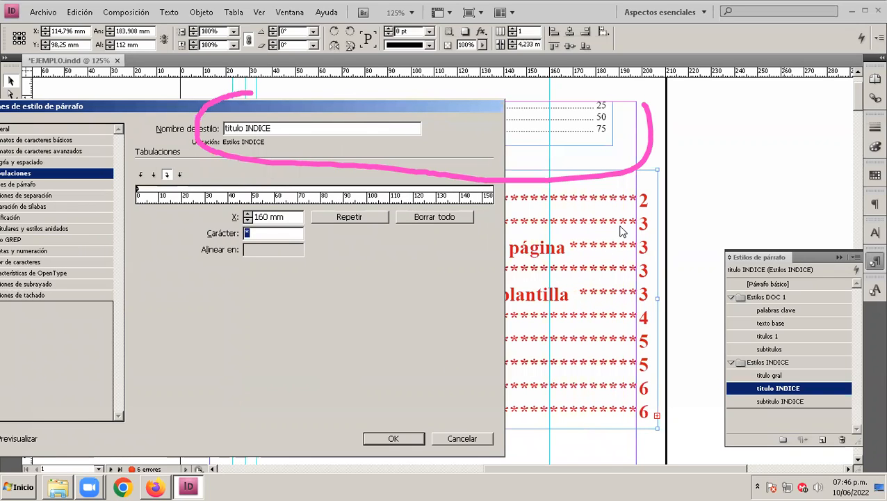
{"action": "left_click", "coordinate": [265, 233]}
{"action": "double_click", "coordinate": [265, 233]}
{"action": "type", "text": ","}
{"action": "key", "text": "Return"}
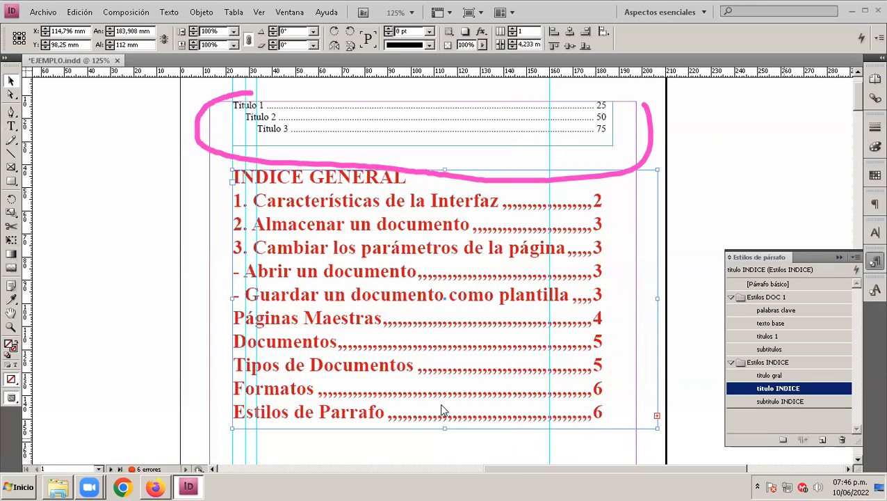
Step: Align the INDICE GENERAL frame's left edge with the page's left edge and the rightmost vertical guide with the page numbers at about 160 mm
{"action": "mouse_move", "coordinate": [377, 286]}
{"action": "left_mouse_down"}
{"action": "mouse_move", "coordinate": [422, 286]}
{"action": "mouse_move", "coordinate": [377, 289]}
{"action": "left_mouse_up"}
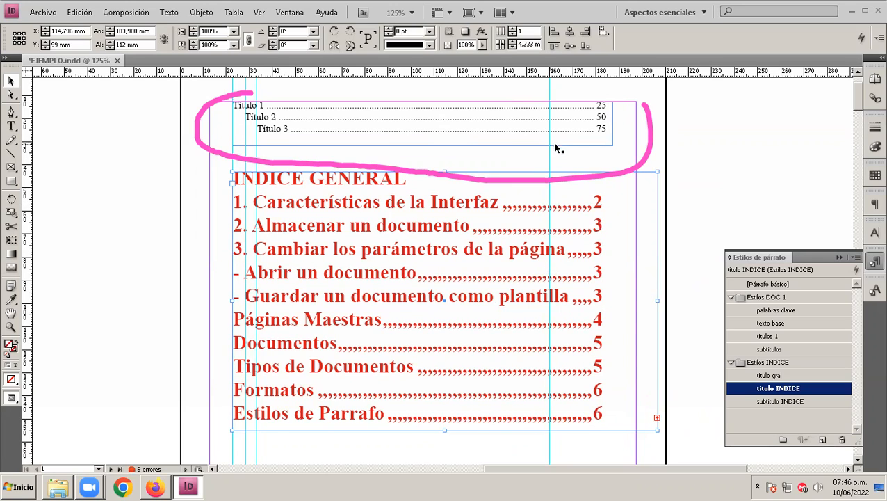
{"action": "left_click_drag", "start_coordinate": [549, 156], "coordinate": [597, 151]}
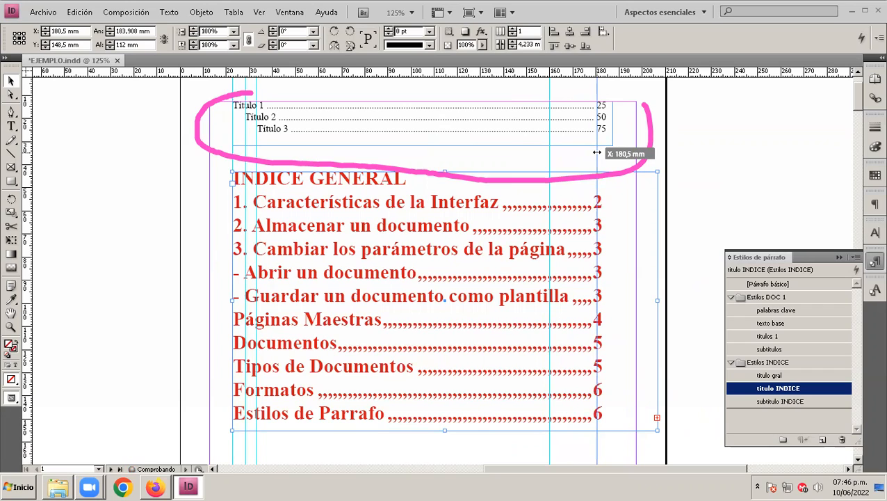
{"action": "left_click_drag", "start_coordinate": [597, 151], "coordinate": [594, 151]}
{"action": "left_click_drag", "start_coordinate": [425, 306], "coordinate": [372, 313]}
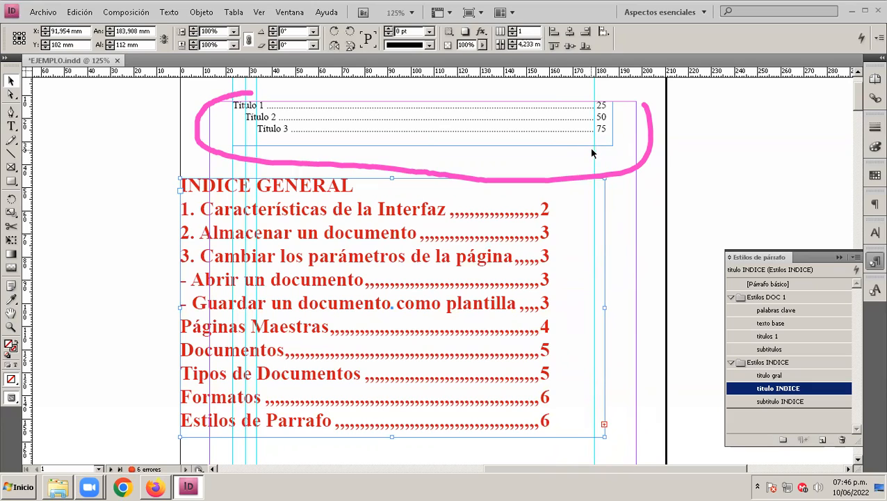
{"action": "left_click_drag", "start_coordinate": [595, 154], "coordinate": [551, 154]}
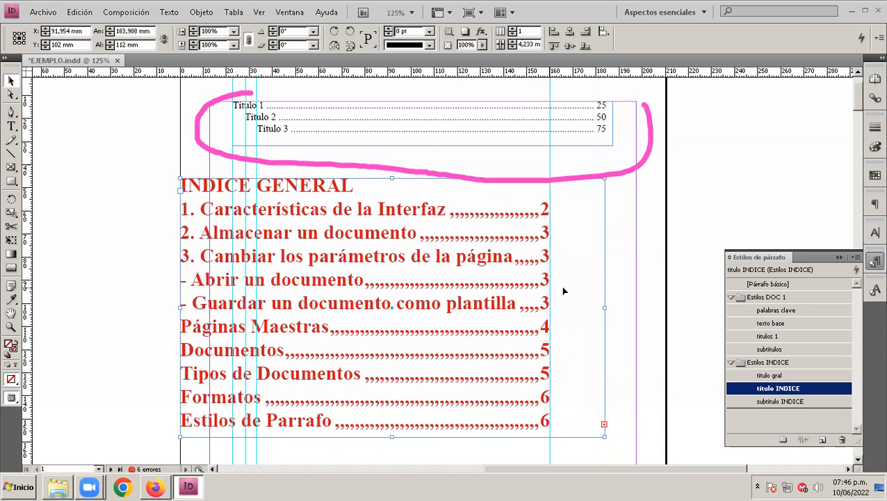
Step: Set the tab stop of the "titulo INDICE" paragraph style to 161 mm
{"action": "double_click", "coordinate": [798, 388]}
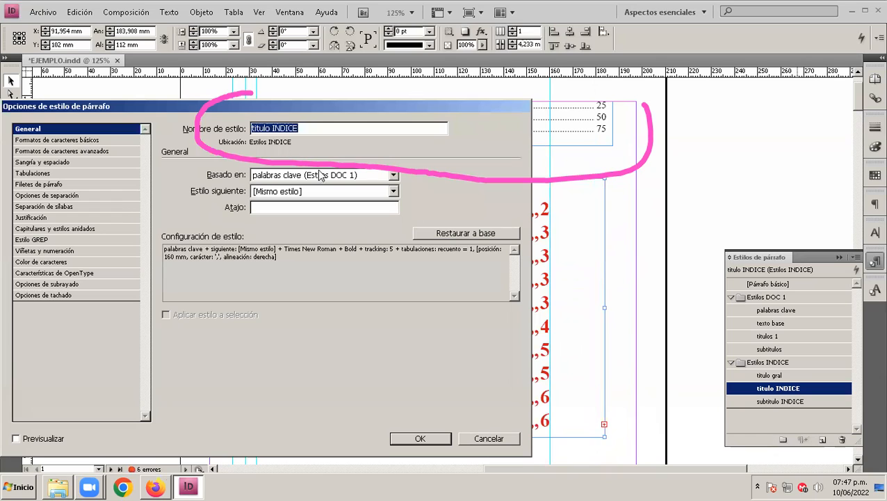
{"action": "left_click", "coordinate": [34, 173]}
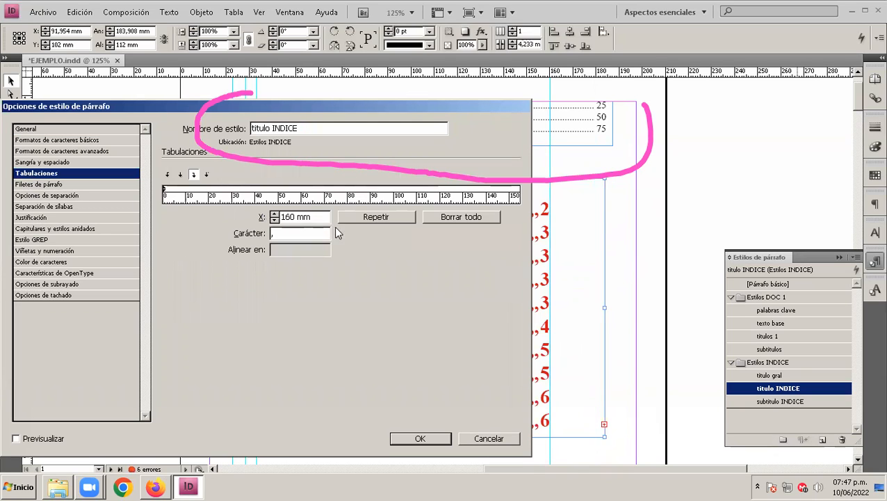
{"action": "left_click_drag", "start_coordinate": [386, 198], "coordinate": [241, 199]}
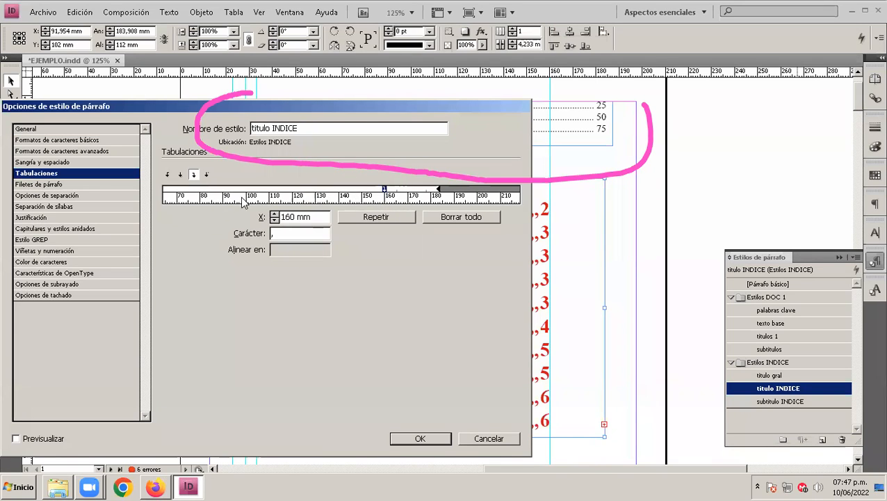
{"action": "left_click", "coordinate": [292, 217]}
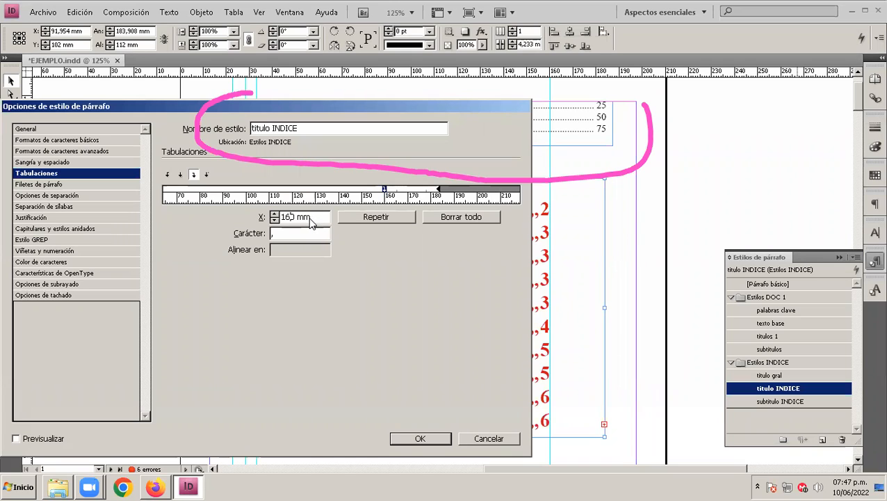
{"action": "type", "text": "1"}
{"action": "key", "text": "Delete"}
{"action": "key", "text": "Return"}
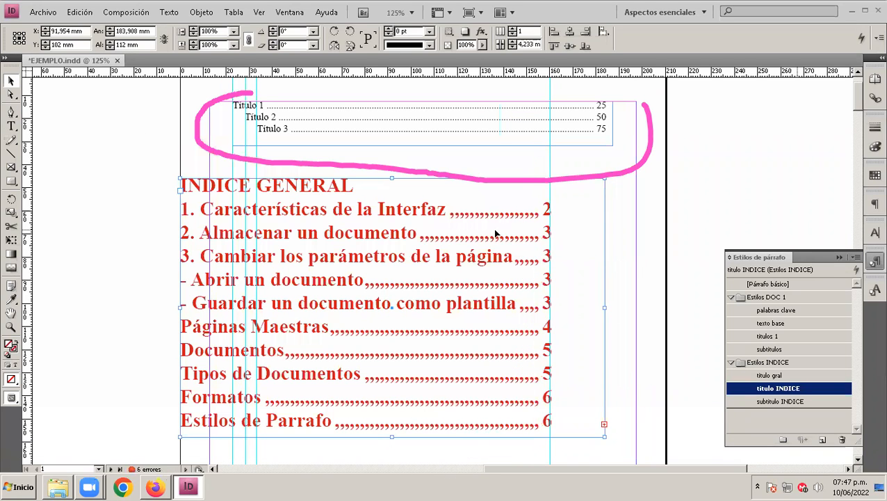
Step: Realign the INDICE GENERAL frame's left edge with the first vertical guide and extend the frame downward to about 160 mm high
{"action": "left_click_drag", "start_coordinate": [459, 238], "coordinate": [511, 238]}
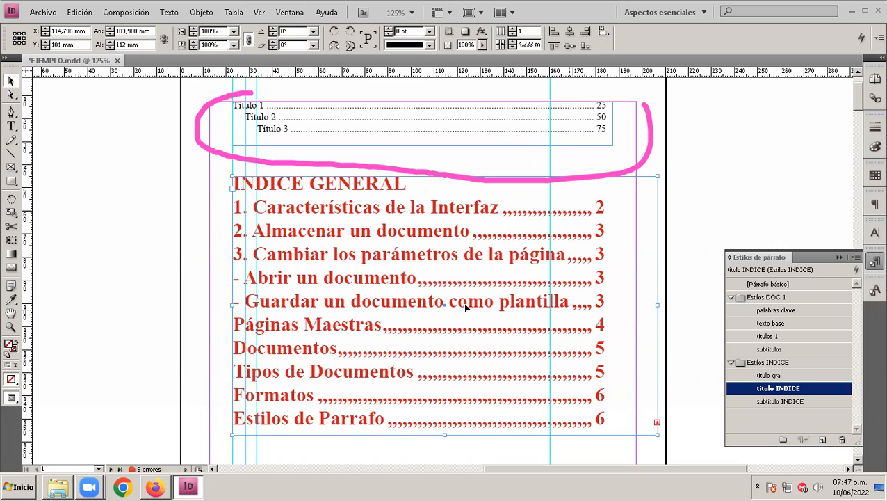
{"action": "scroll", "coordinate": [439, 362], "scroll_direction": "down", "scroll_amount": 2}
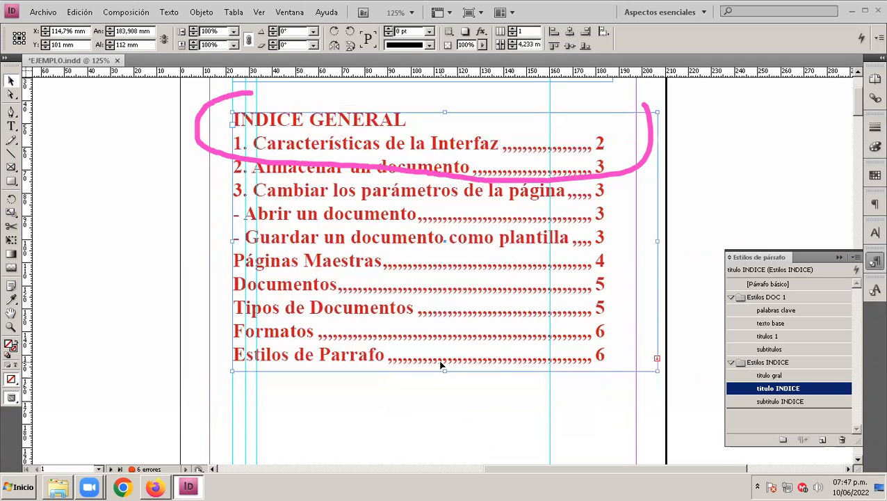
{"action": "left_click_drag", "start_coordinate": [443, 372], "coordinate": [450, 407]}
{"action": "scroll", "coordinate": [450, 407], "scroll_direction": "down", "scroll_amount": 2}
{"action": "left_click_drag", "start_coordinate": [444, 372], "coordinate": [445, 418]}
{"action": "scroll", "coordinate": [454, 398], "scroll_direction": "up", "scroll_amount": 4}
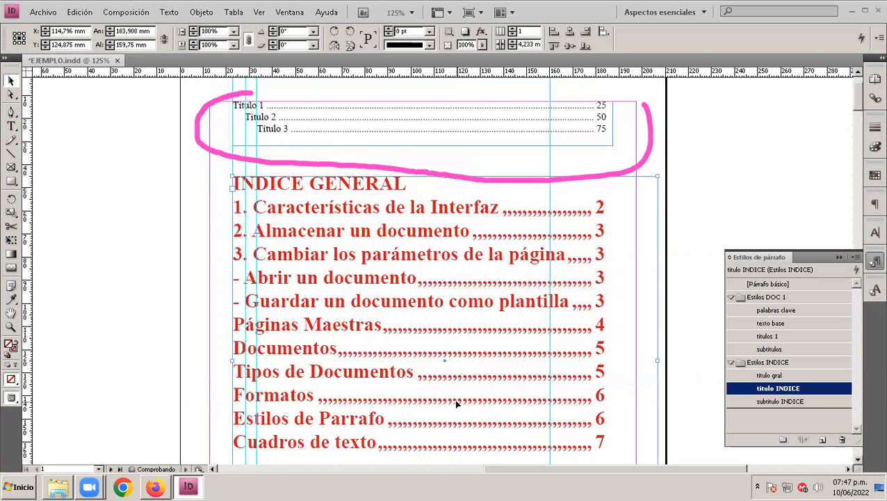
Step: Apply "subtitulo INDICE" to the index frame and replace the style's 180 mm tab stop with a right-aligned one at about 159 mm
{"action": "scroll", "coordinate": [454, 399], "scroll_direction": "down", "scroll_amount": 1}
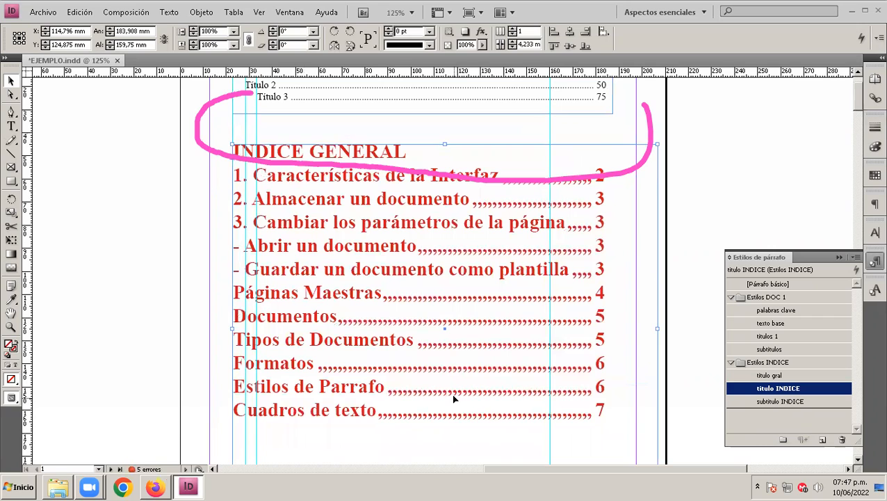
{"action": "double_click", "coordinate": [778, 403]}
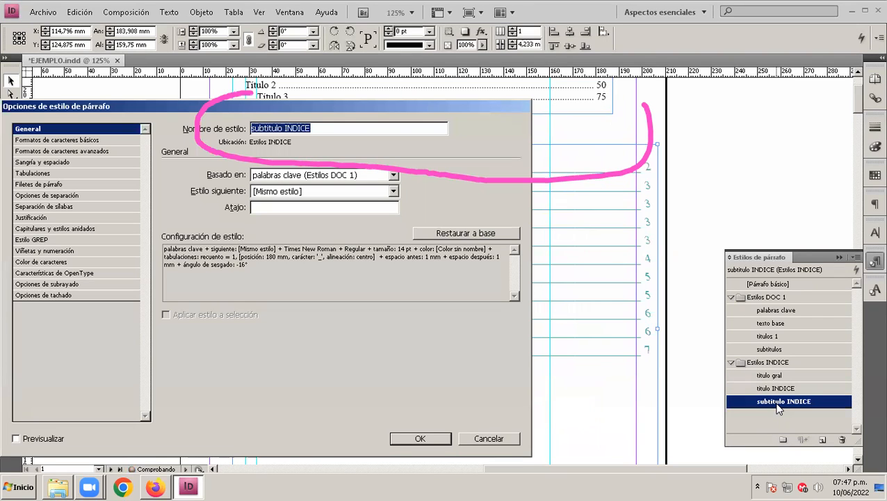
{"action": "left_click", "coordinate": [34, 172]}
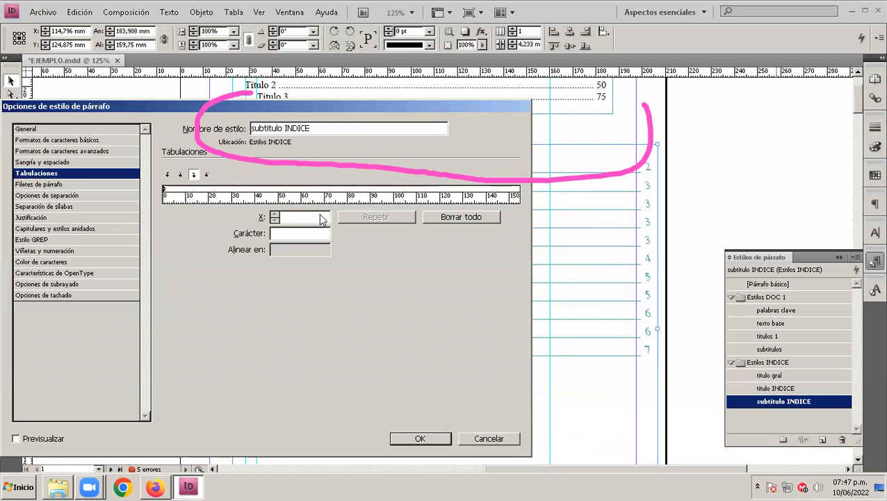
{"action": "left_click_drag", "start_coordinate": [457, 201], "coordinate": [271, 201]}
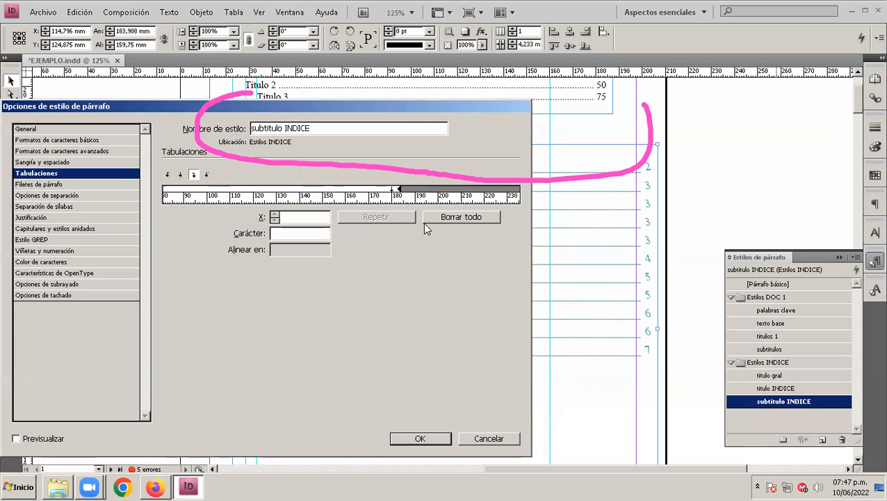
{"action": "left_click", "coordinate": [345, 192]}
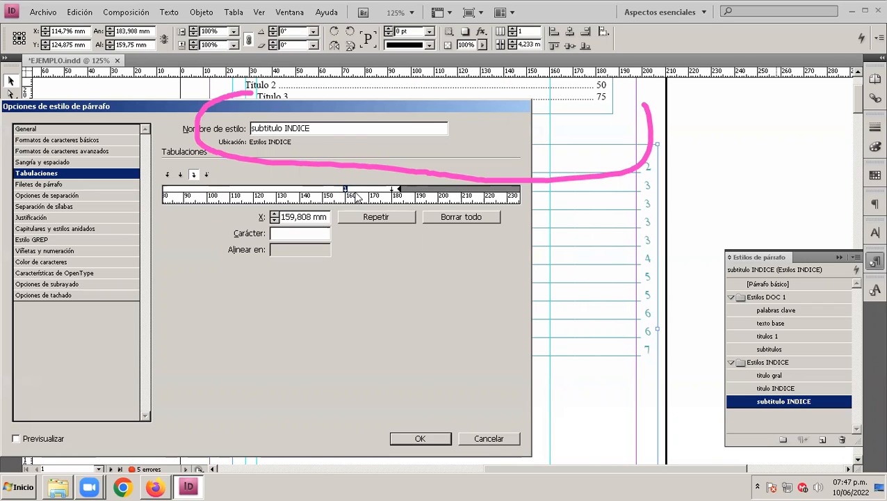
{"action": "mouse_move", "coordinate": [345, 189]}
{"action": "left_mouse_down"}
{"action": "mouse_move", "coordinate": [394, 193]}
{"action": "mouse_move", "coordinate": [386, 190]}
{"action": "left_mouse_up"}
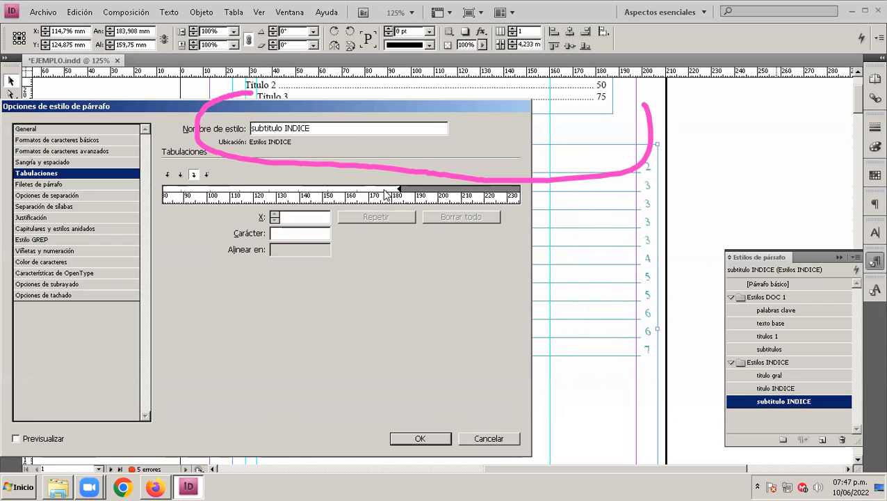
{"action": "left_click", "coordinate": [347, 194]}
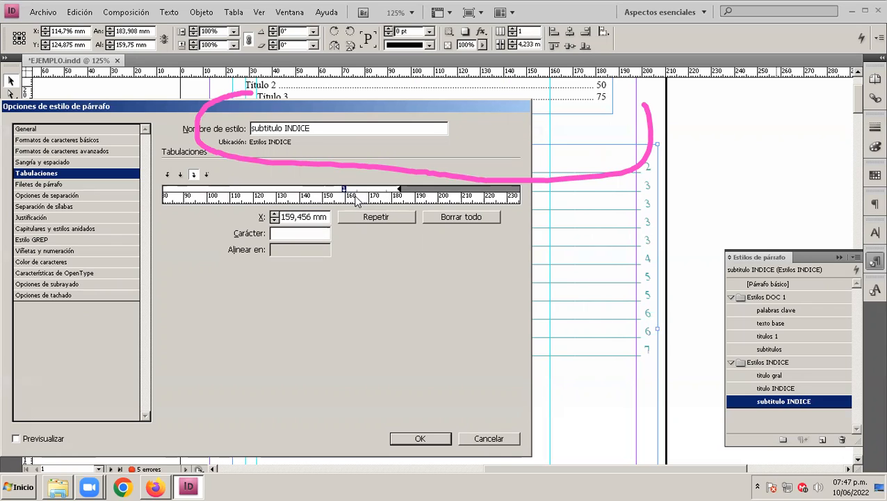
Step: Set the "subtitulo INDICE" tab stop to 164 mm with a period as its leader character and accept the style changes
{"action": "double_click", "coordinate": [292, 216]}
{"action": "key", "text": "Left"}
{"action": "key", "text": "Left"}
{"action": "key", "text": "Left"}
{"action": "key", "text": "Left"}
{"action": "key", "text": "Left"}
{"action": "key", "text": "Left"}
{"action": "key", "text": "Left"}
{"action": "key", "text": "Left"}
{"action": "key", "text": "Right"}
{"action": "key", "text": "Delete"}
{"action": "key", "text": "Delete"}
{"action": "type", "text": "64"}
{"action": "key", "text": "Delete"}
{"action": "key", "text": "Delete"}
{"action": "key", "text": "Delete"}
{"action": "key", "text": "BackSpace"}
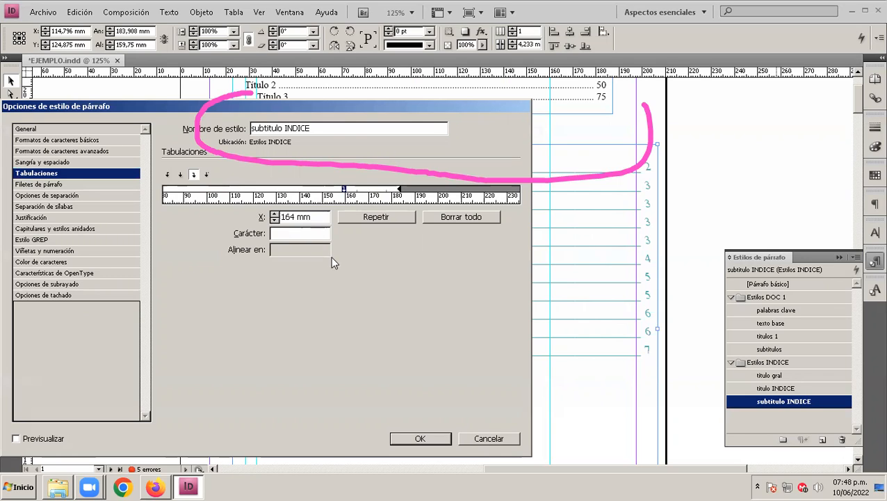
{"action": "key", "text": "Tab"}
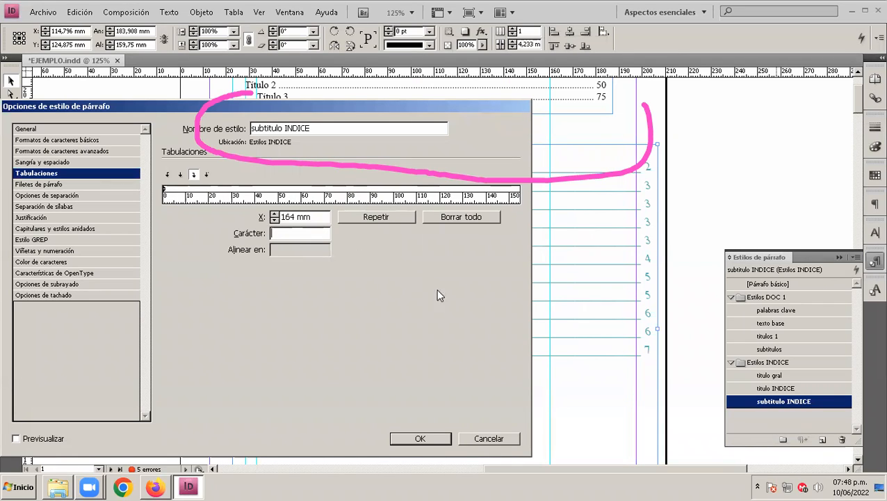
{"action": "type", "text": "."}
{"action": "key", "text": "Return"}
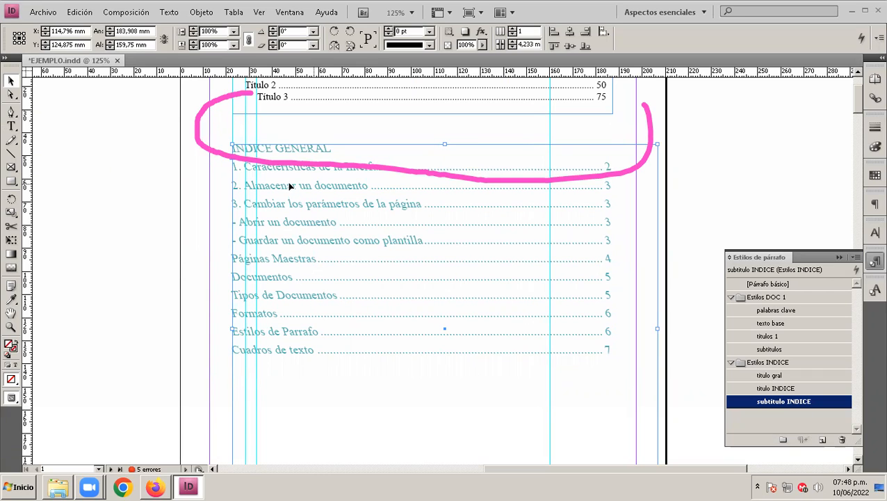
Step: Switch the index text to "titulo INDICE" and back to "subtitulo INDICE" to compare the two styles
{"action": "left_click", "coordinate": [788, 389]}
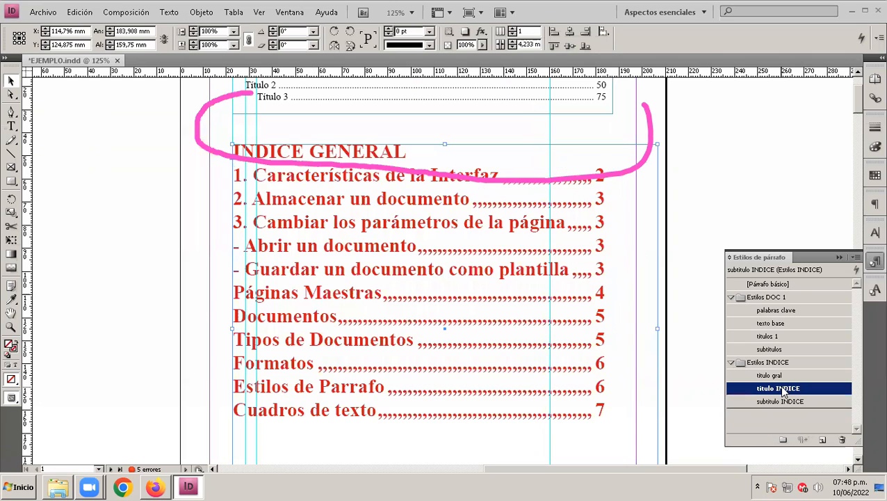
{"action": "left_click", "coordinate": [792, 403]}
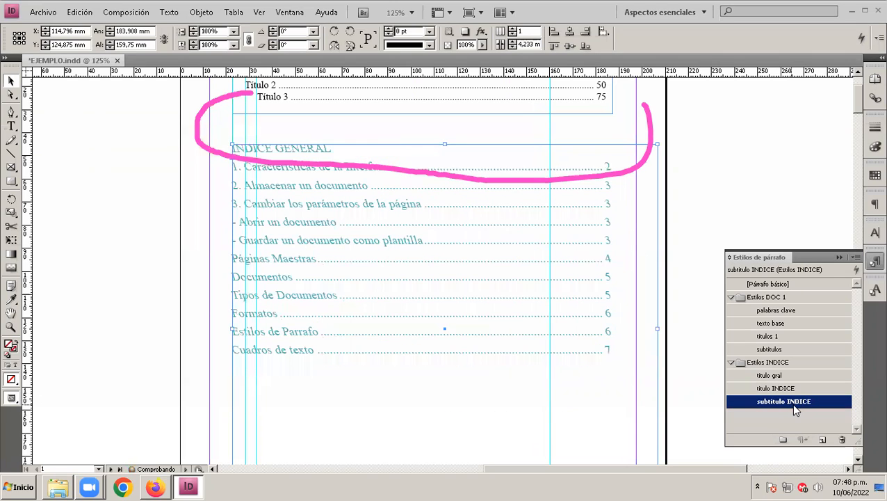
{"action": "left_click", "coordinate": [794, 410]}
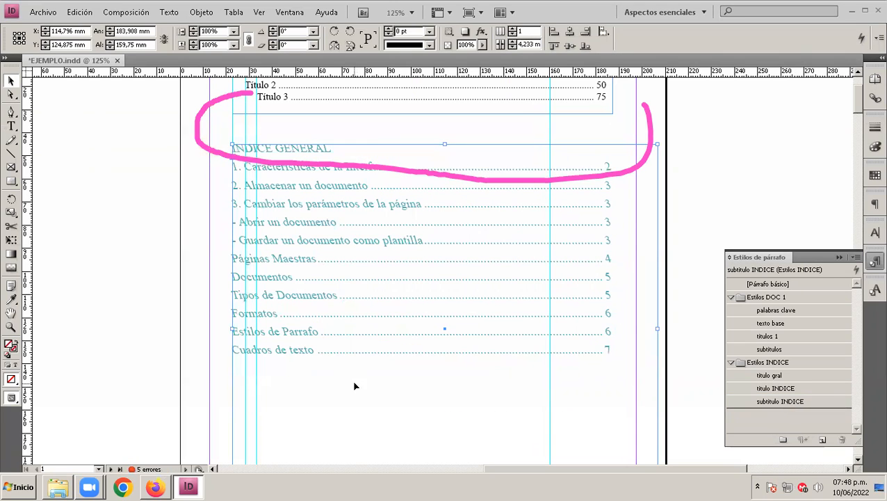
Step: Update the table of contents, including the items in overset text
{"action": "left_click", "coordinate": [134, 12]}
{"action": "left_click", "coordinate": [179, 236]}
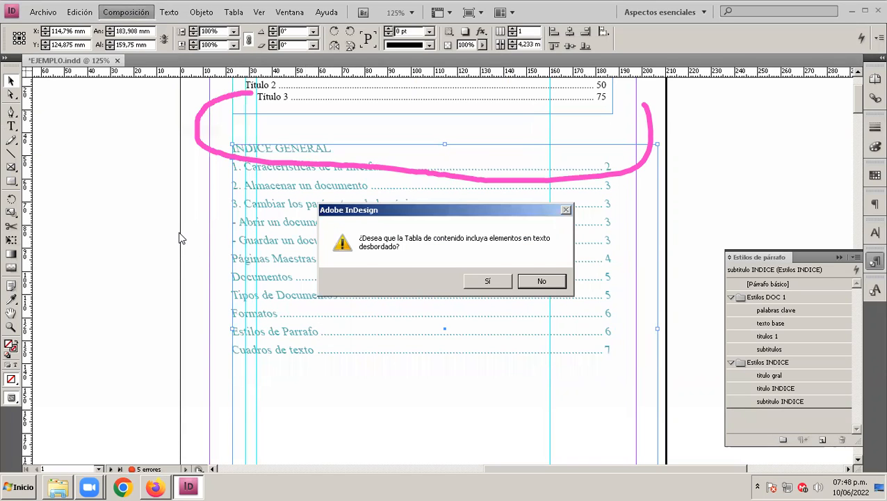
{"action": "left_click", "coordinate": [480, 278]}
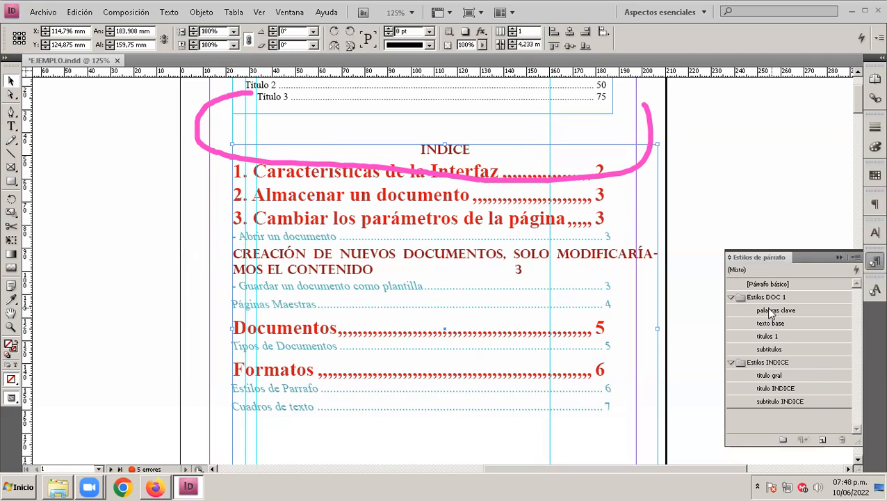
Step: Select the "CREACIÓN DE NUEVOS DOCUMENTOS" entry in the index and update the table of contents again
{"action": "double_click", "coordinate": [330, 269]}
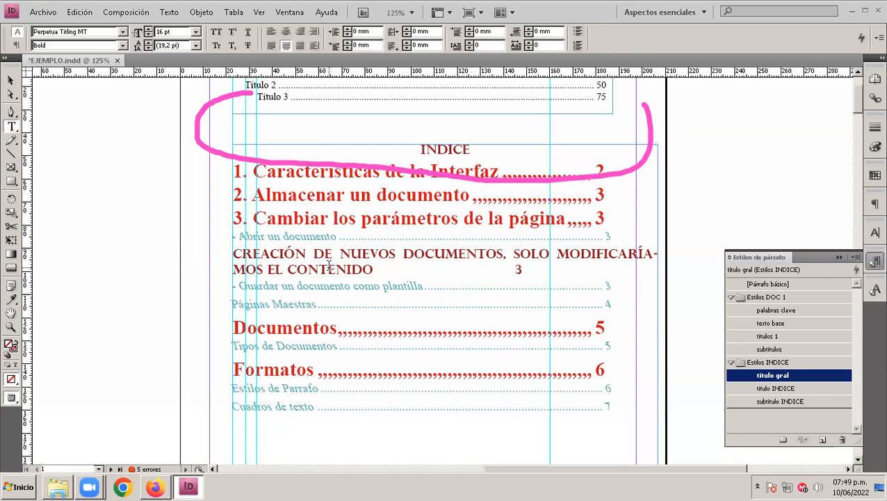
{"action": "left_click_drag", "start_coordinate": [543, 270], "coordinate": [231, 254]}
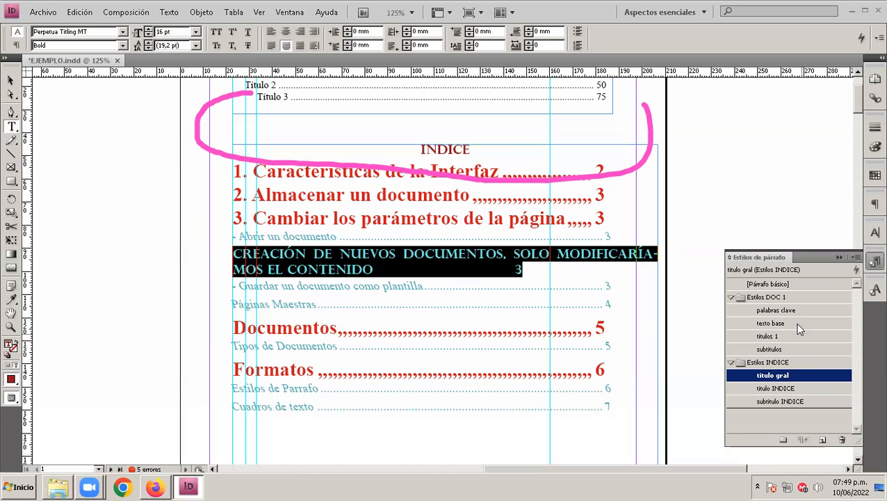
{"action": "left_click", "coordinate": [758, 297]}
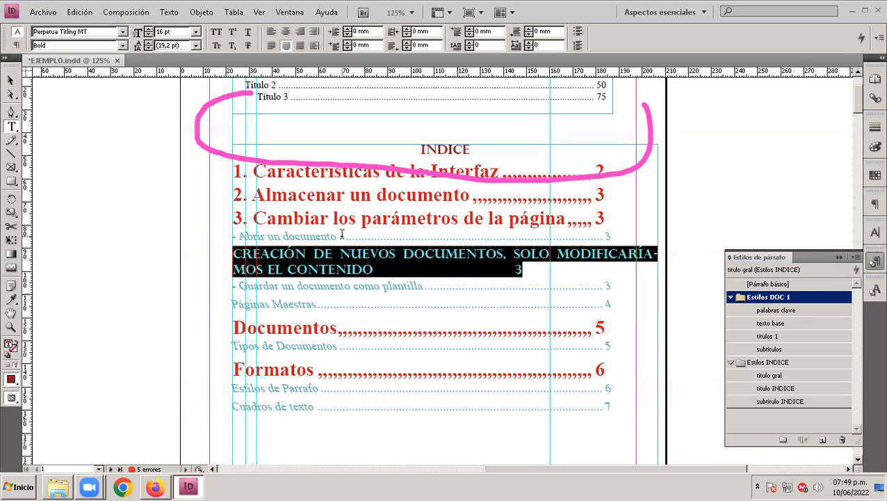
{"action": "left_click", "coordinate": [135, 9]}
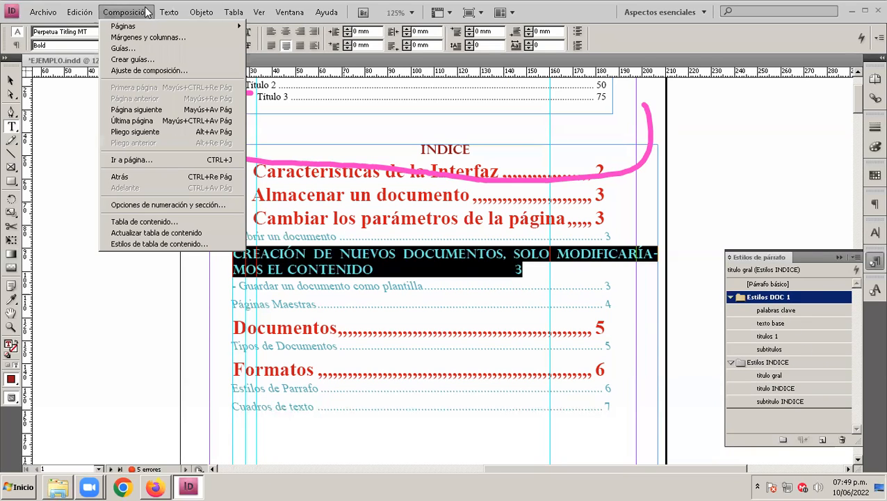
{"action": "left_click", "coordinate": [175, 233]}
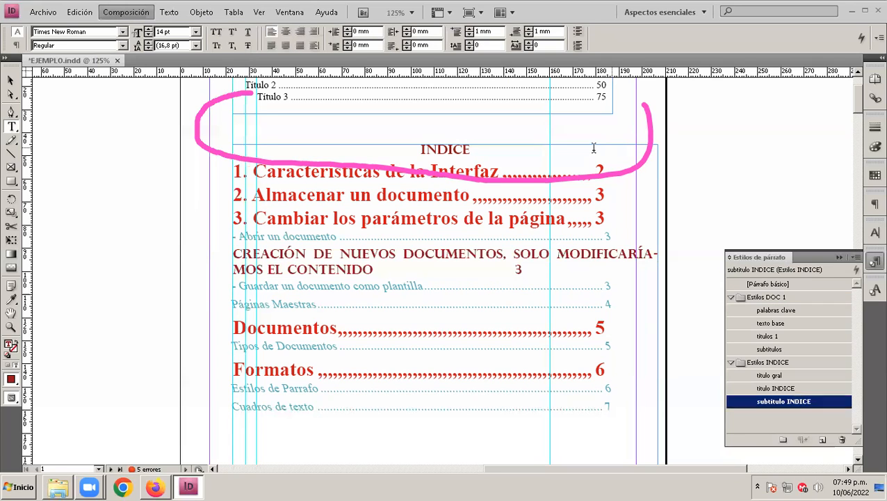
Step: Delete the existing index frame and open the table of contents settings with the "titulos 1" style selected
{"action": "left_click", "coordinate": [10, 80]}
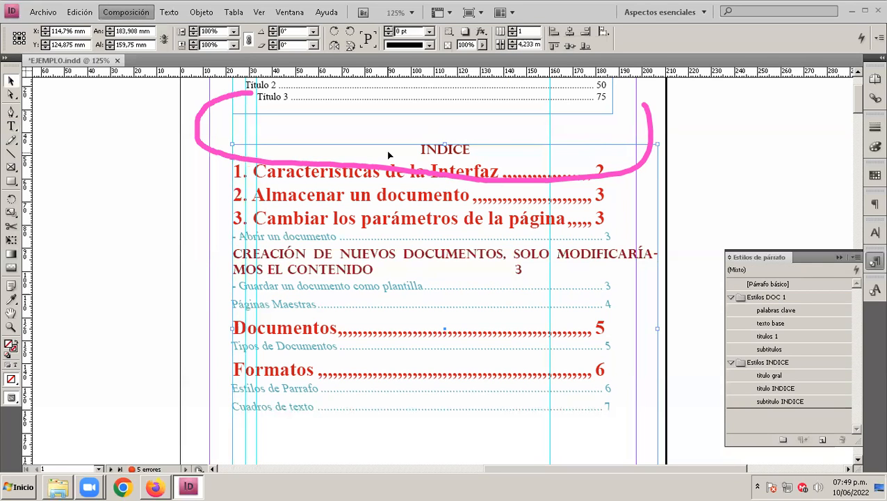
{"action": "key", "text": "Delete"}
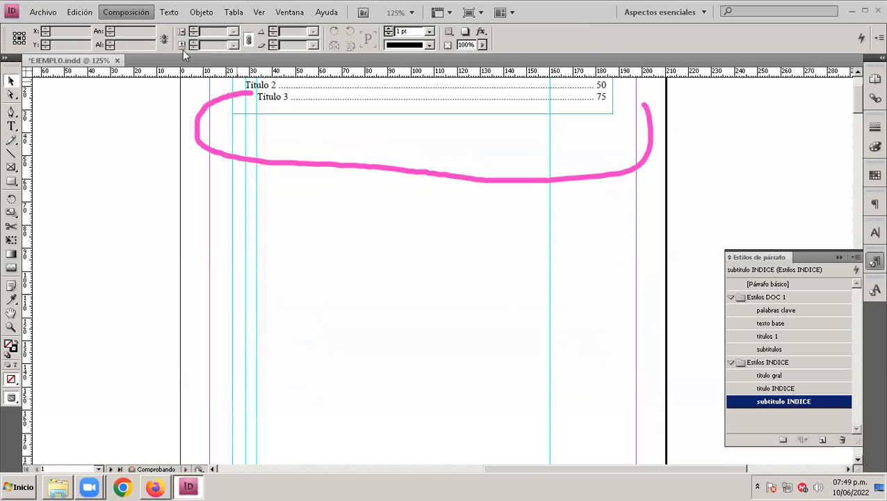
{"action": "left_click", "coordinate": [126, 12]}
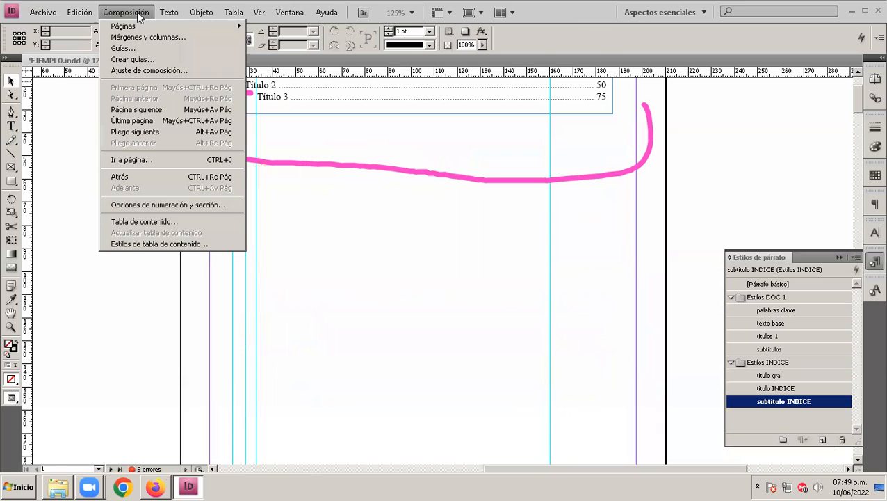
{"action": "left_click", "coordinate": [192, 220]}
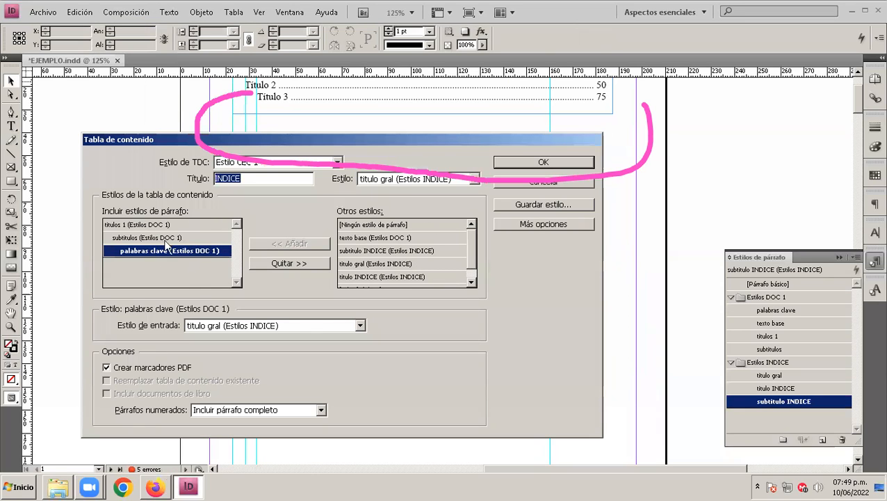
{"action": "left_click", "coordinate": [146, 226]}
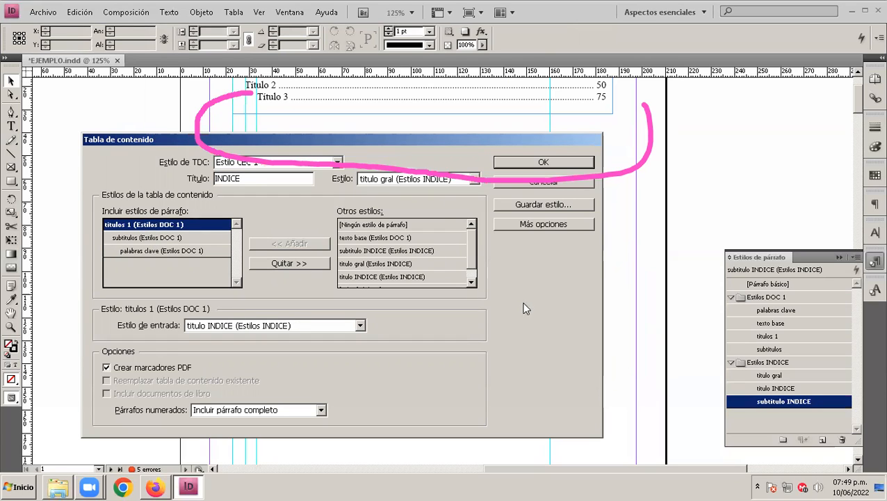
{"action": "left_click_drag", "start_coordinate": [388, 151], "coordinate": [366, 192]}
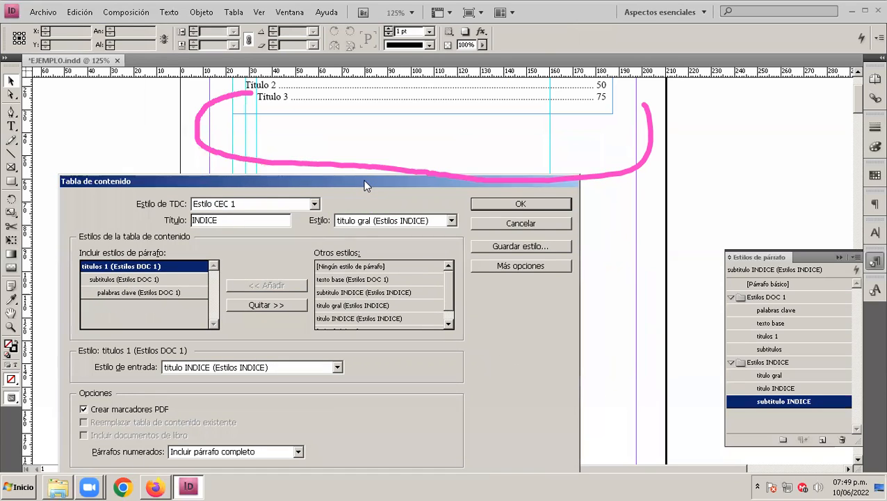
{"action": "left_click", "coordinate": [551, 466]}
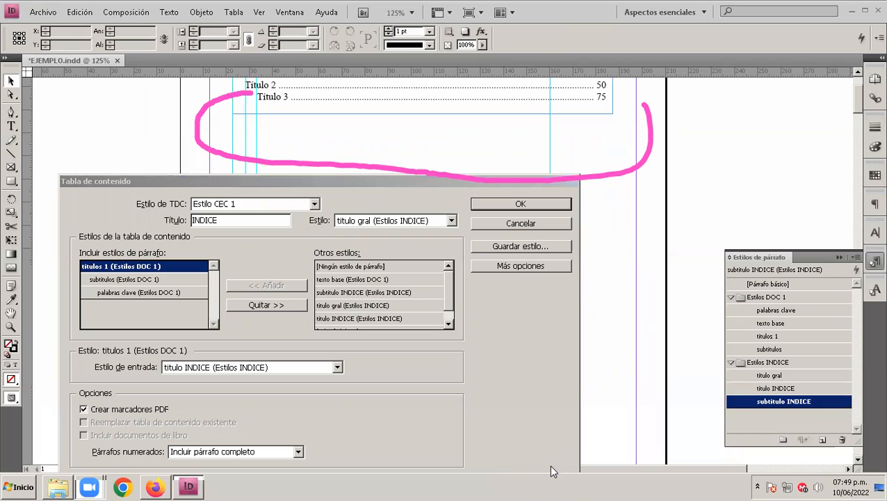
{"action": "left_click", "coordinate": [551, 466]}
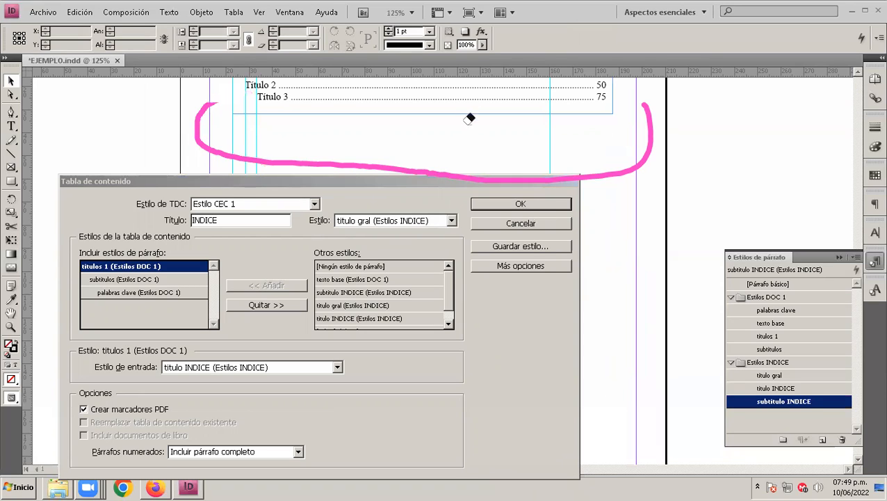
{"action": "left_click", "coordinate": [467, 173]}
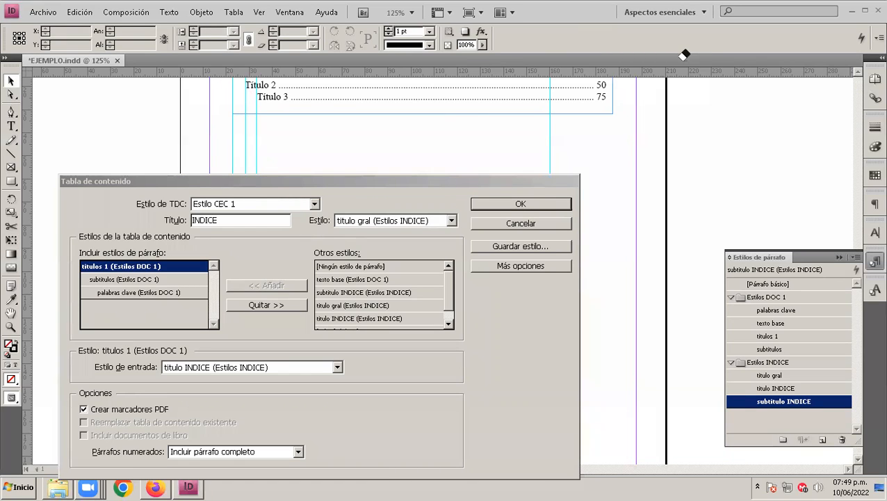
{"action": "left_click_drag", "start_coordinate": [309, 182], "coordinate": [303, 146]}
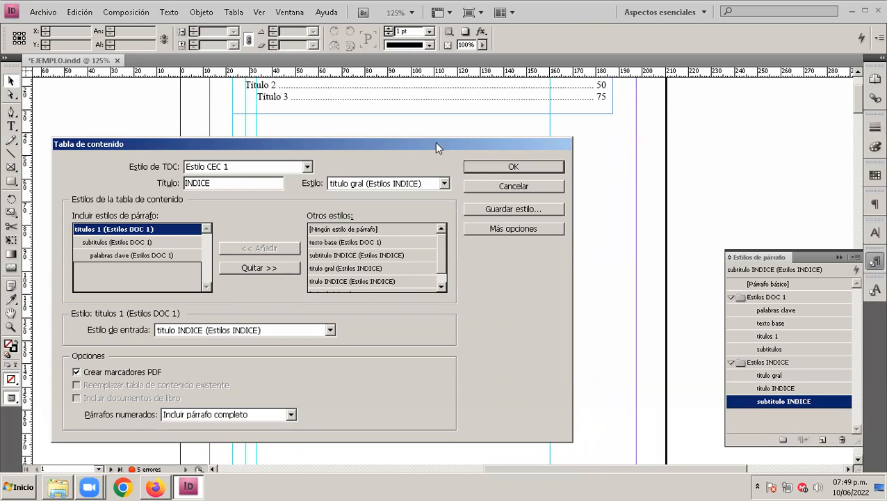
{"action": "left_click_drag", "start_coordinate": [437, 146], "coordinate": [425, 194]}
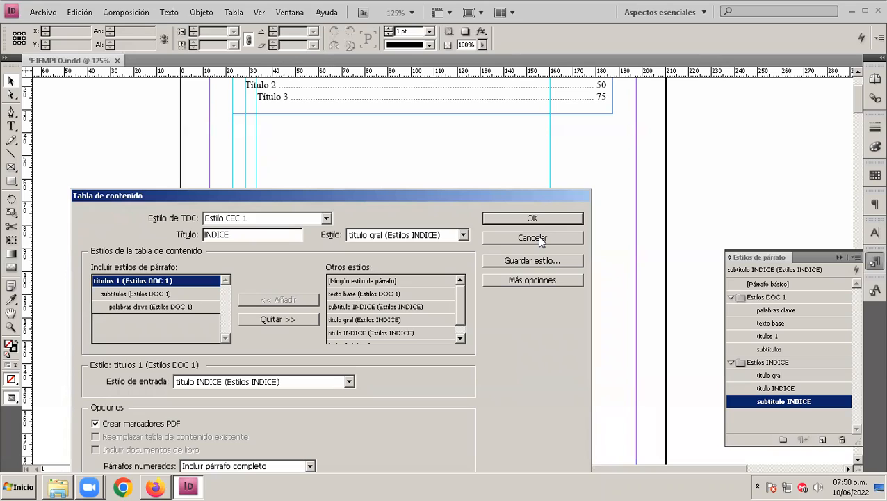
Step: Remove "palabras clave" from the included styles and assign "titulo INDICE" to "titulos 1" and "subtitulo INDICE" to "subtitulos"
{"action": "left_click", "coordinate": [189, 310]}
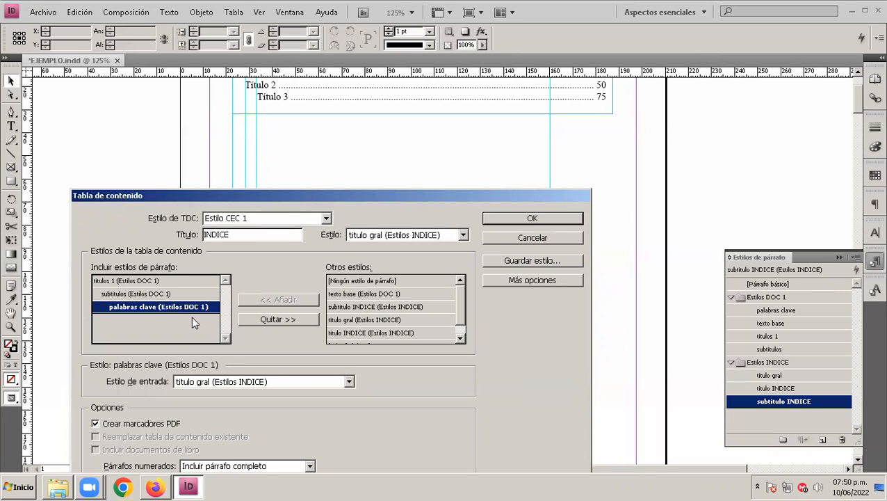
{"action": "left_click", "coordinate": [278, 320]}
{"action": "left_click", "coordinate": [170, 280]}
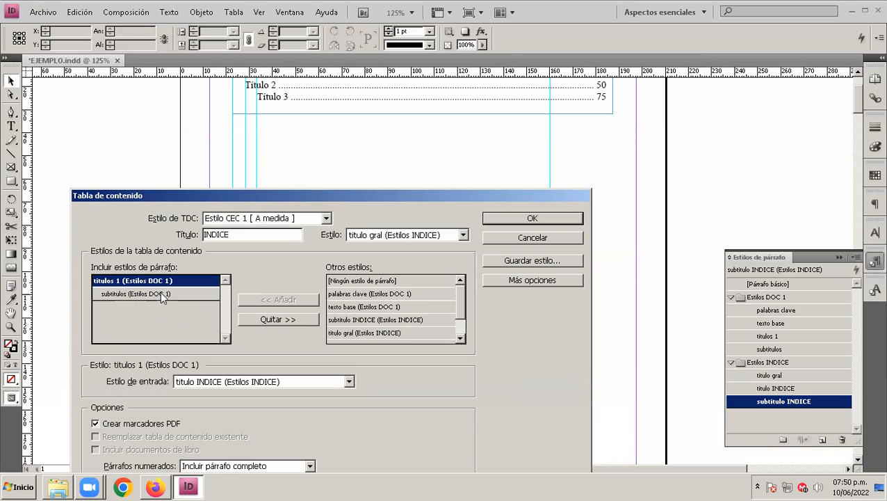
{"action": "left_click", "coordinate": [160, 293]}
{"action": "left_click", "coordinate": [149, 281]}
{"action": "left_click", "coordinate": [318, 383]}
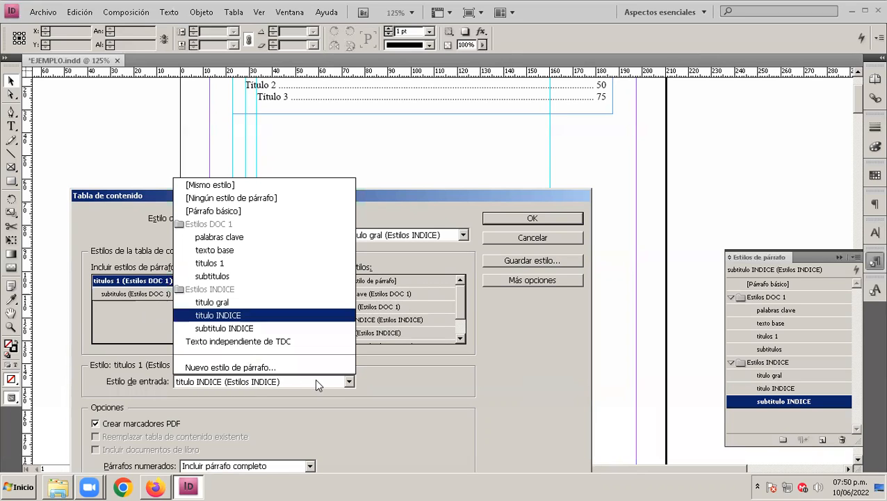
{"action": "left_click", "coordinate": [237, 317]}
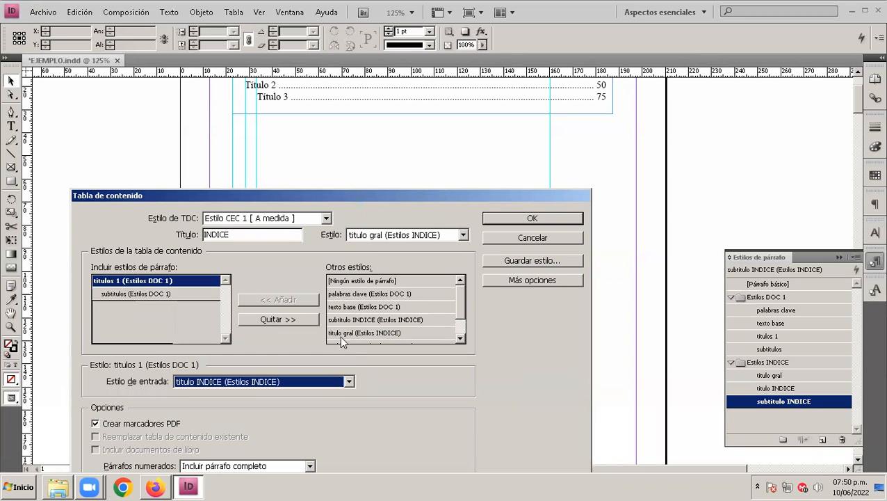
{"action": "left_click", "coordinate": [146, 300]}
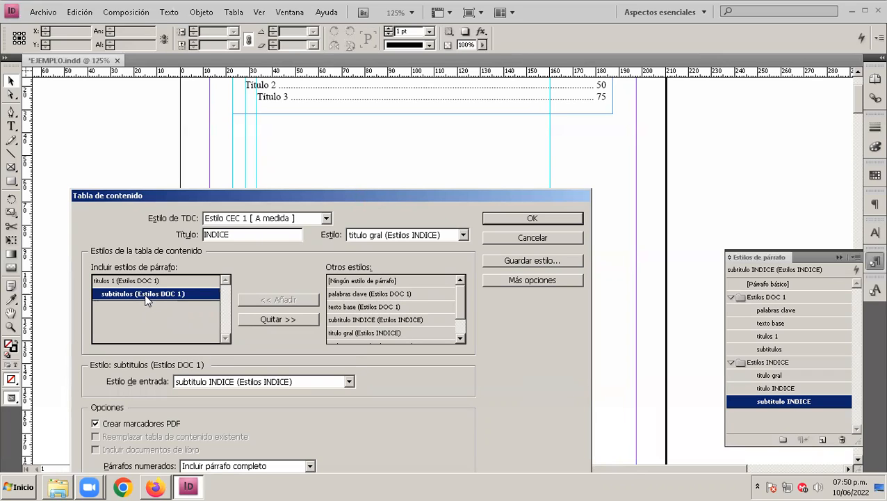
{"action": "left_click", "coordinate": [309, 383]}
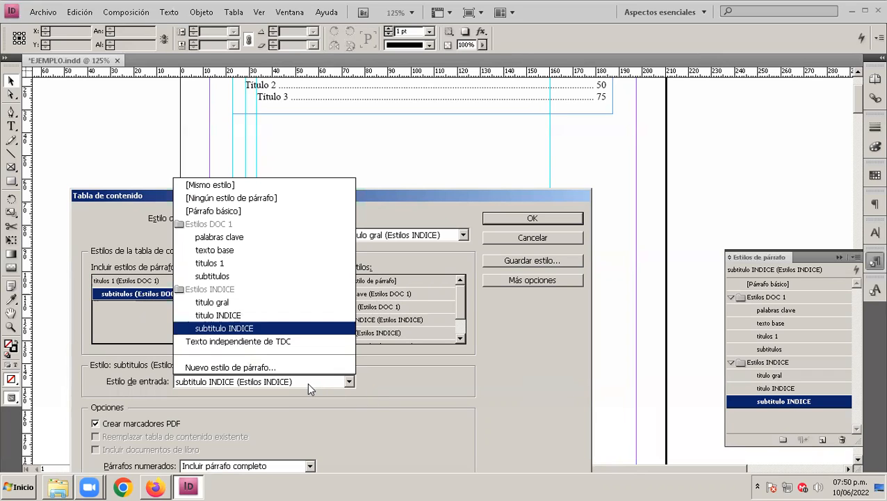
{"action": "left_click", "coordinate": [265, 326]}
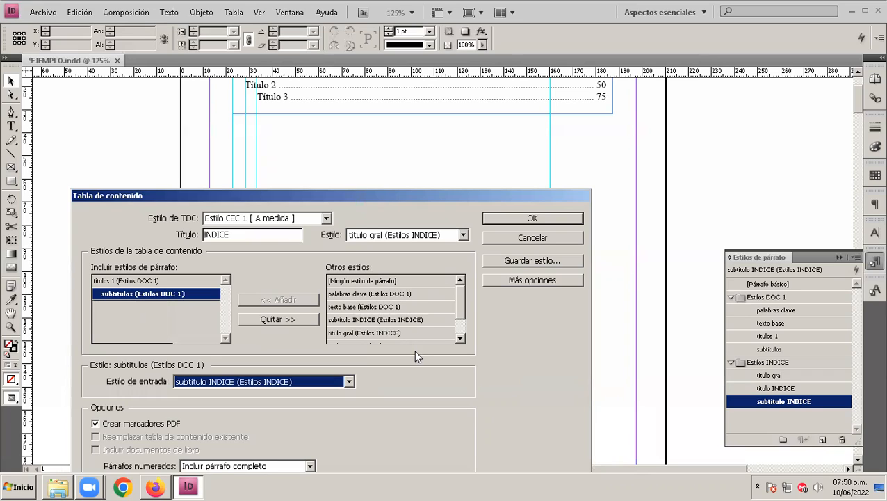
Step: Title the table of contents "INDICE GENERAL" and generate it, including the elements in overset text
{"action": "left_click", "coordinate": [243, 234]}
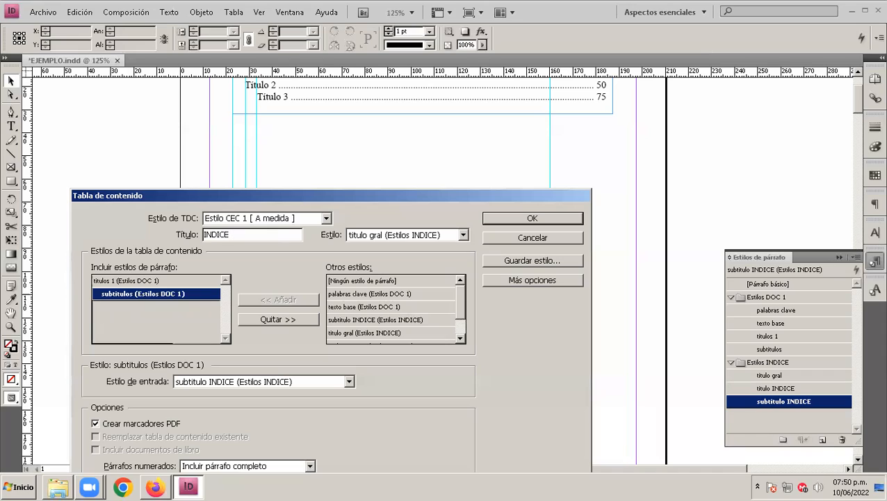
{"action": "type", "text": "INDICE GENERAL"}
{"action": "left_click", "coordinate": [326, 219]}
{"action": "left_click", "coordinate": [326, 218]}
{"action": "left_click", "coordinate": [326, 218]}
{"action": "left_click", "coordinate": [327, 218]}
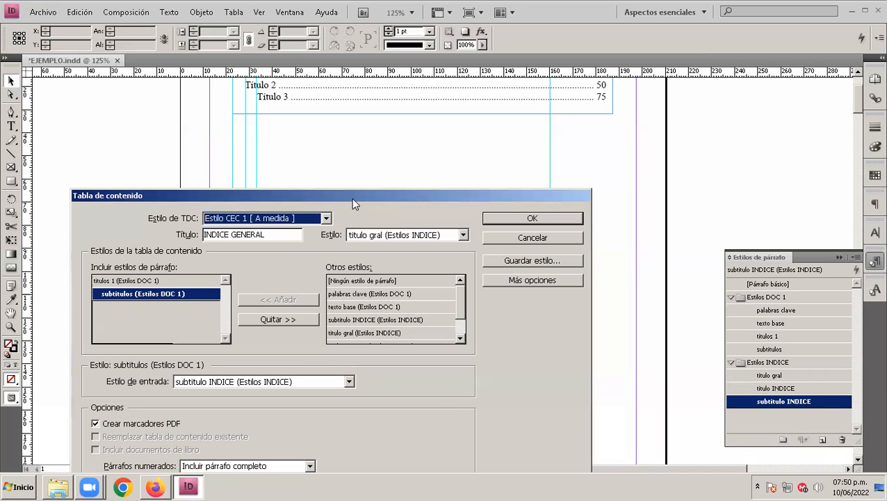
{"action": "left_click_drag", "start_coordinate": [351, 197], "coordinate": [342, 174]}
{"action": "left_click", "coordinate": [518, 194]}
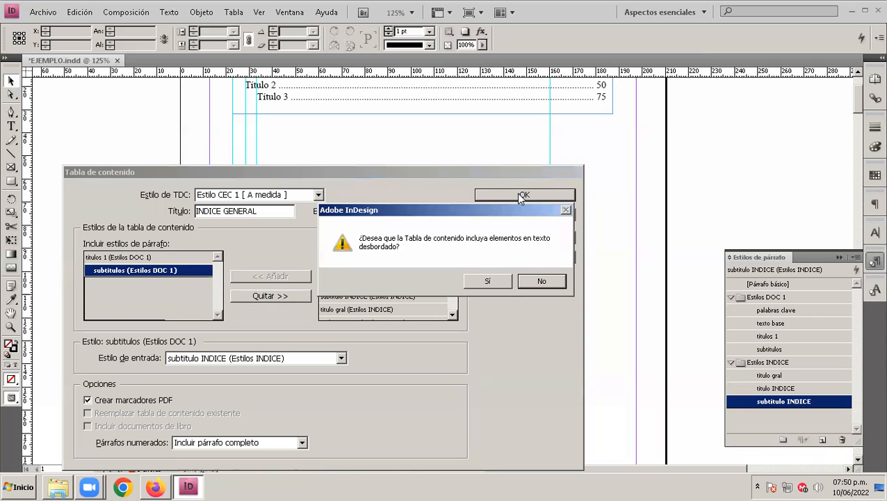
{"action": "left_click", "coordinate": [489, 282]}
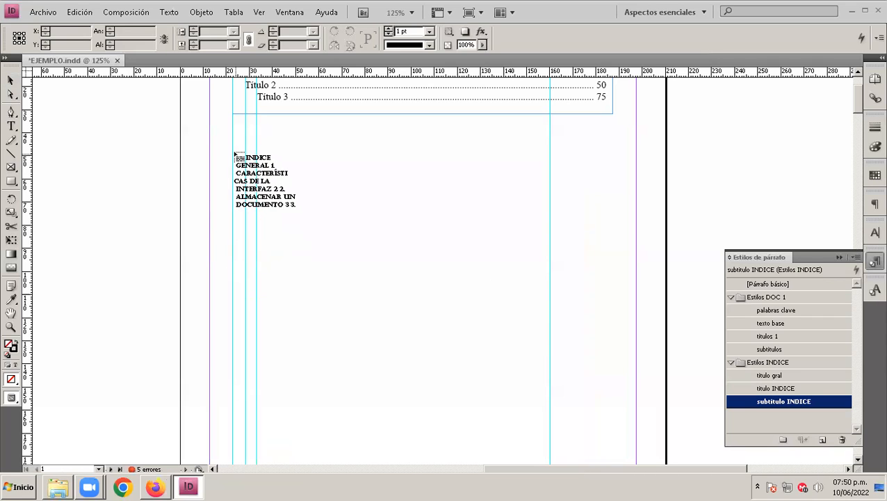
Step: Place the table of contents below the sample titles in a frame about 167 mm wide and 104 mm high
{"action": "left_click_drag", "start_coordinate": [233, 143], "coordinate": [608, 240]}
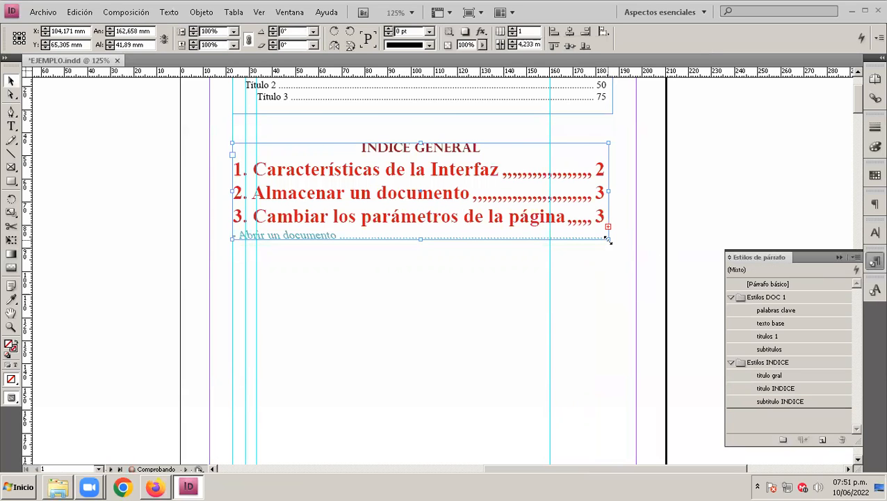
{"action": "left_click_drag", "start_coordinate": [420, 240], "coordinate": [441, 388]}
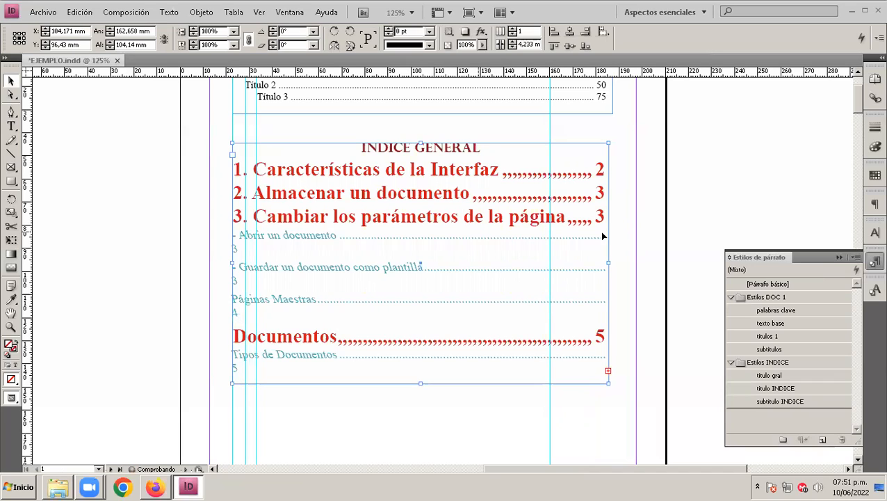
{"action": "left_click_drag", "start_coordinate": [612, 263], "coordinate": [619, 263]}
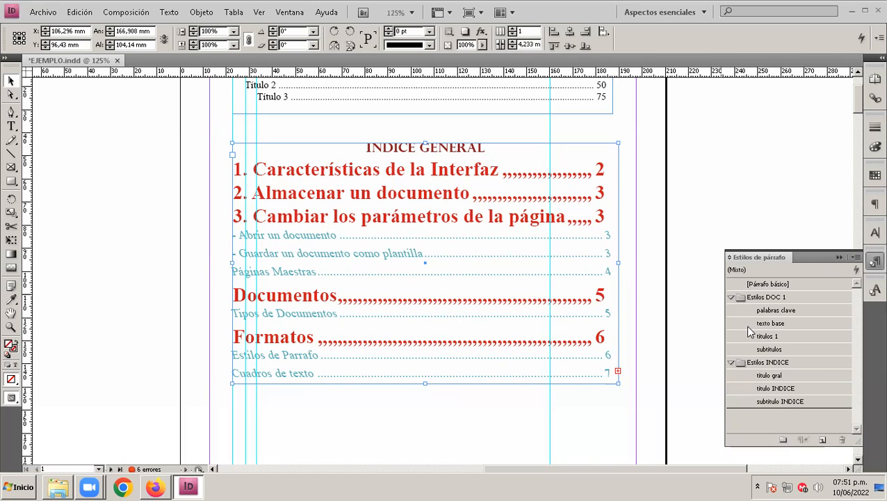
Step: Move the right-aligned tab stop of the "subtitulo INDICE" style slightly to the left and accept the style changes
{"action": "double_click", "coordinate": [783, 401]}
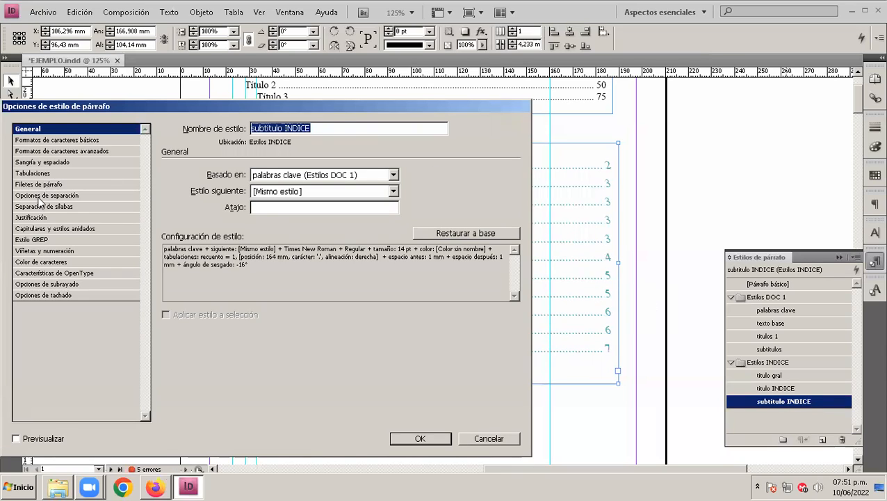
{"action": "left_click", "coordinate": [33, 174]}
{"action": "left_click_drag", "start_coordinate": [369, 200], "coordinate": [212, 198]}
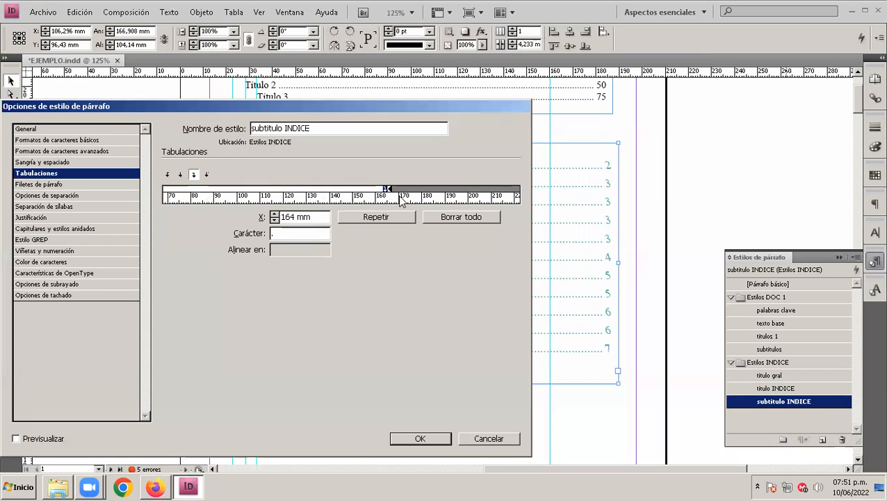
{"action": "left_click", "coordinate": [290, 217]}
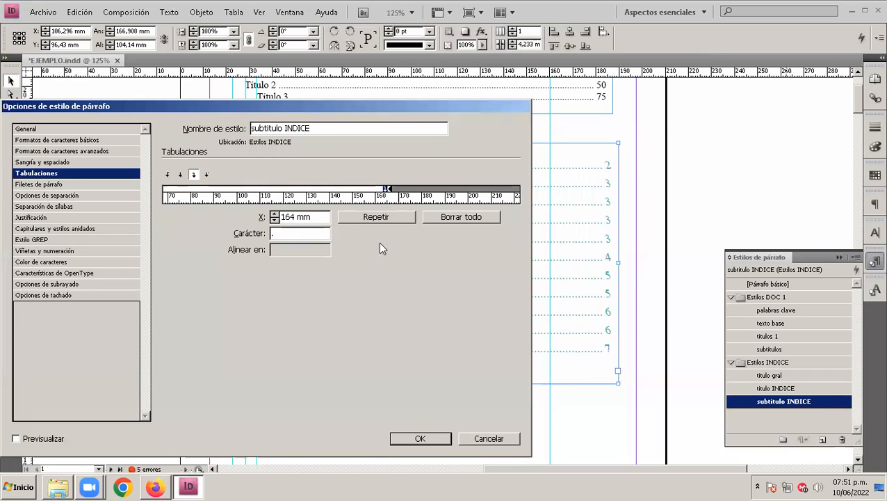
{"action": "type", "text": "1"}
{"action": "key", "text": "Delete"}
{"action": "left_click_drag", "start_coordinate": [376, 106], "coordinate": [374, 83]}
{"action": "left_click", "coordinate": [416, 415]}
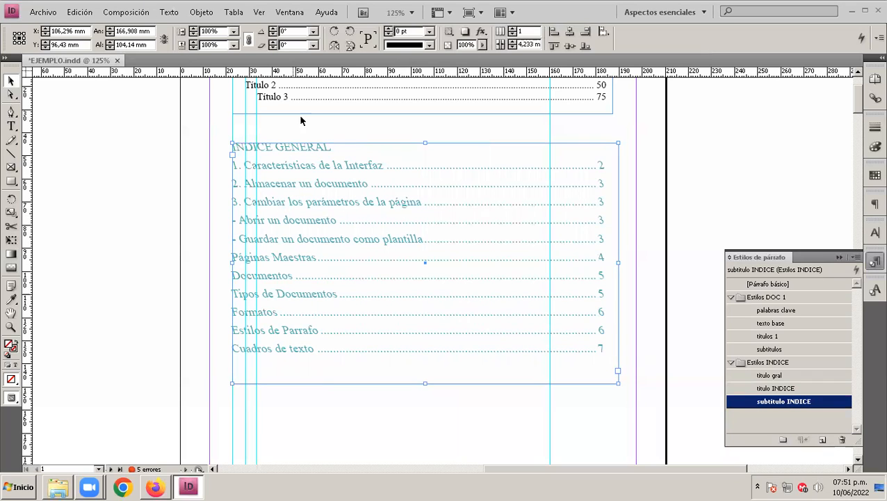
Step: Update the table of contents in the selected frame, including the elements in overset text
{"action": "left_click", "coordinate": [127, 12]}
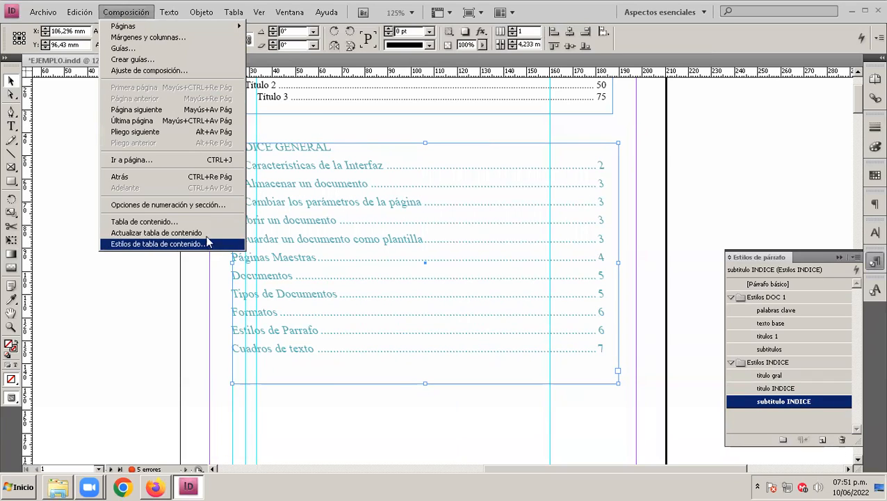
{"action": "left_click", "coordinate": [197, 232]}
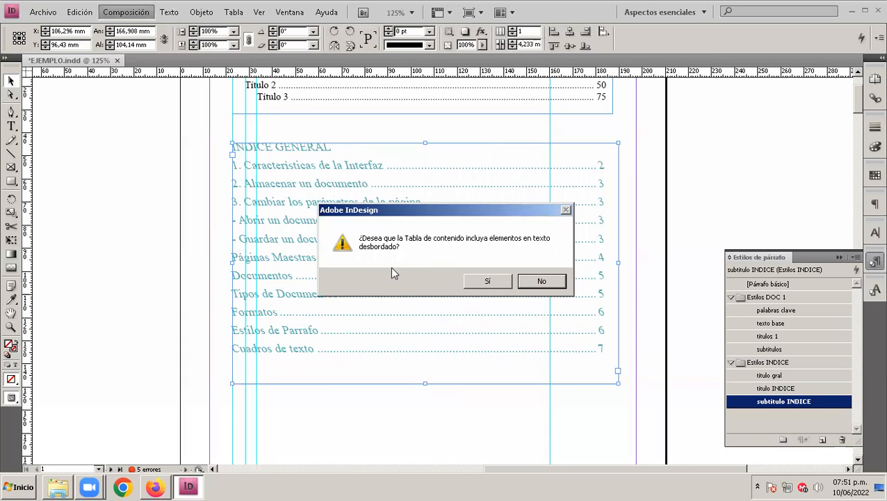
{"action": "left_click", "coordinate": [473, 281]}
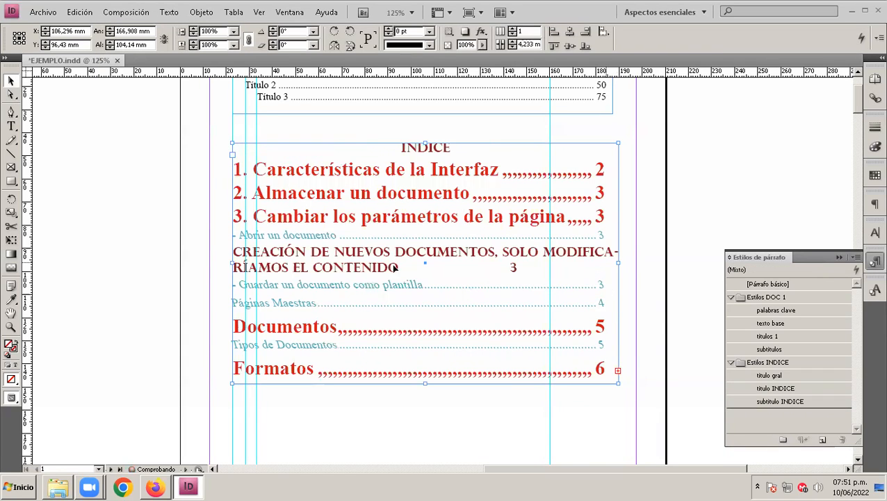
Step: Check which paragraph style the "CREACIÓN DE NUEVOS DOCUMENTOS" entry uses and reselect the index frame
{"action": "double_click", "coordinate": [515, 265]}
{"action": "left_click_drag", "start_coordinate": [515, 265], "coordinate": [230, 253]}
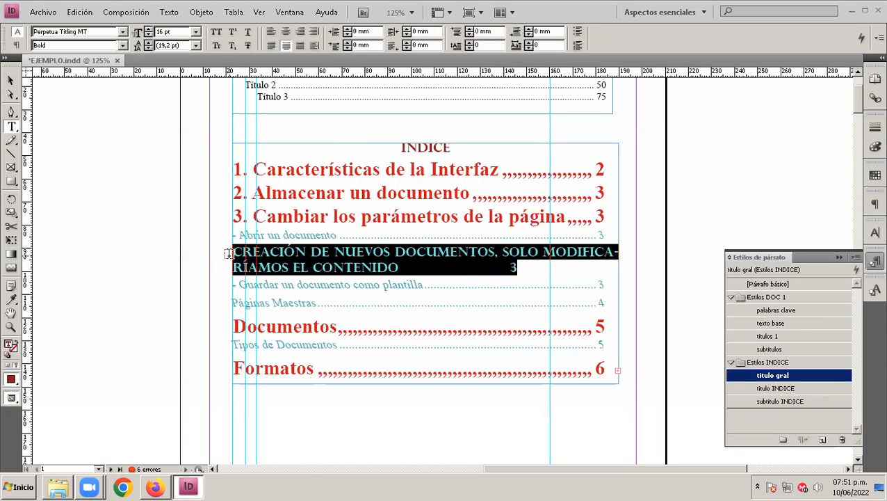
{"action": "left_click", "coordinate": [348, 404]}
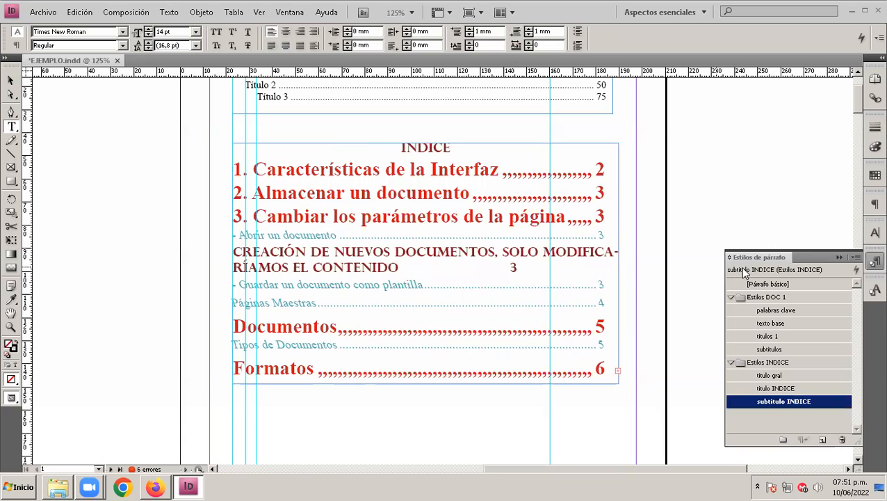
{"action": "left_click", "coordinate": [11, 82]}
{"action": "left_click", "coordinate": [350, 196]}
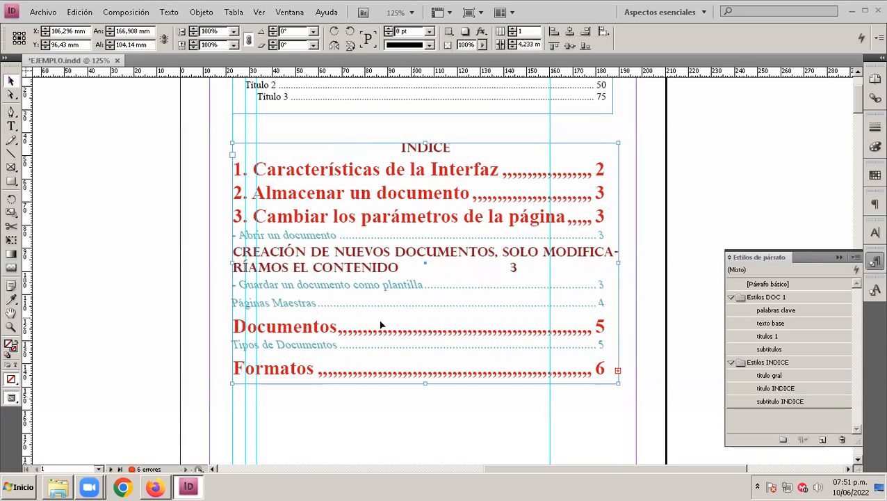
Step: Highlight the "CREACIÓN DE NUEVOS DOCUMENTOS" entry in the index and delete the whole table of contents frame
{"action": "double_click", "coordinate": [249, 264]}
{"action": "left_click_drag", "start_coordinate": [516, 267], "coordinate": [210, 252]}
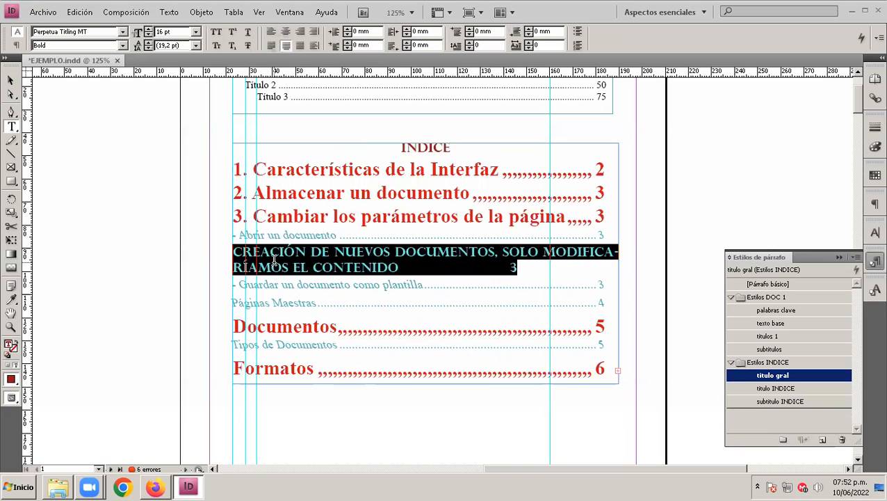
{"action": "left_click", "coordinate": [11, 80]}
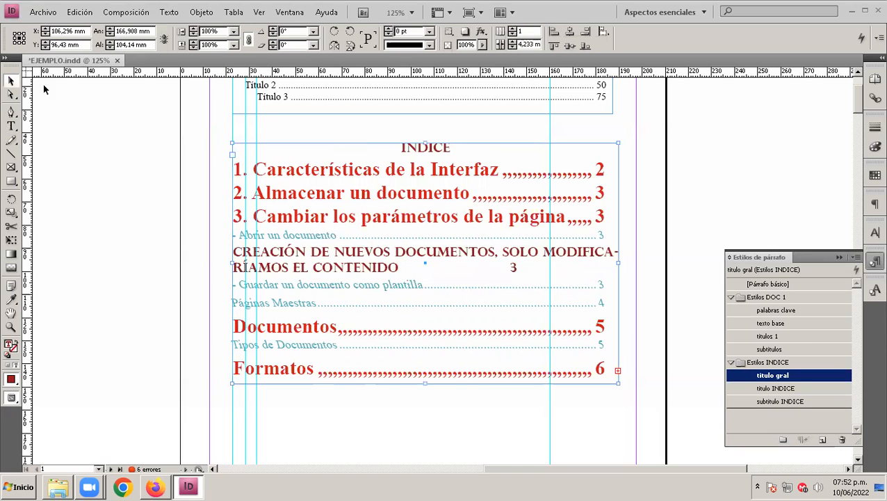
{"action": "key", "text": "Delete"}
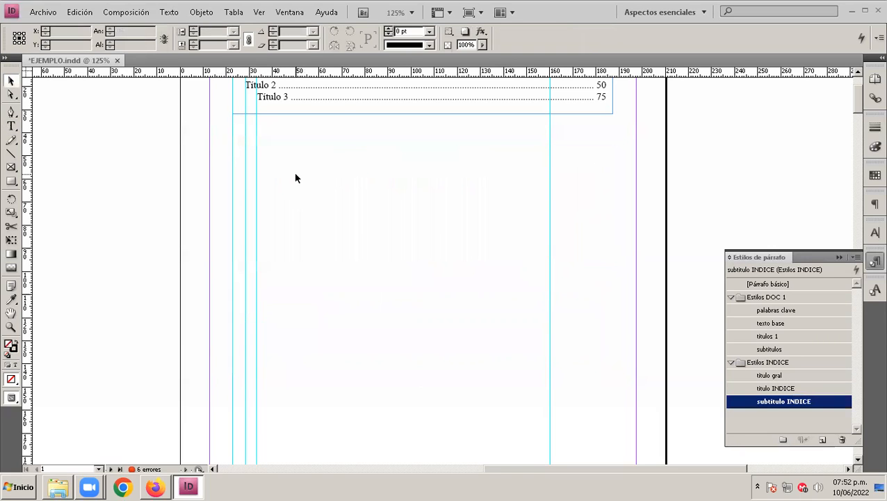
Step: Set up a new table of contents without the "palabras clave" style and check the entry styles of "titulos 1" and "subtitulos"
{"action": "left_click", "coordinate": [139, 15]}
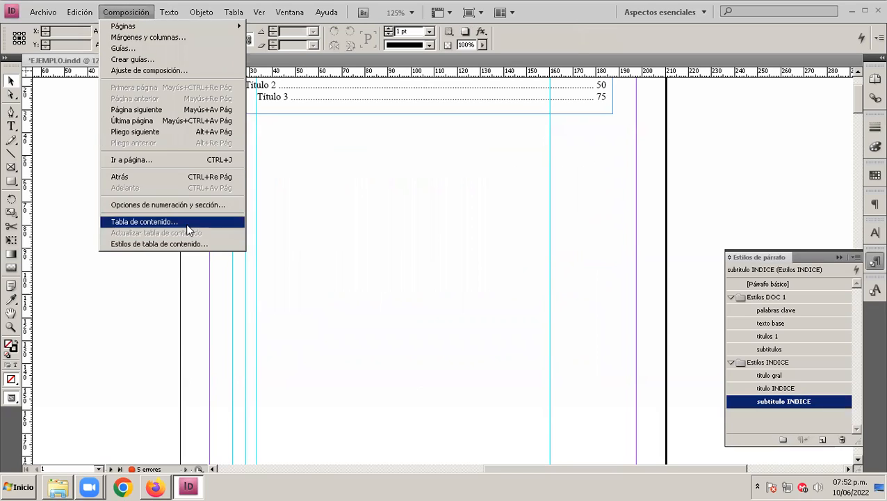
{"action": "left_click", "coordinate": [190, 224]}
{"action": "left_click", "coordinate": [138, 282]}
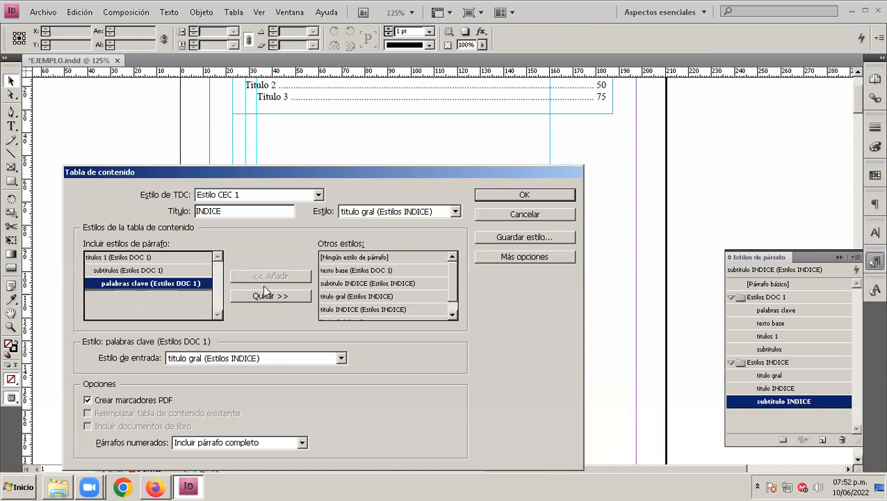
{"action": "left_click", "coordinate": [278, 295]}
{"action": "left_click", "coordinate": [115, 257]}
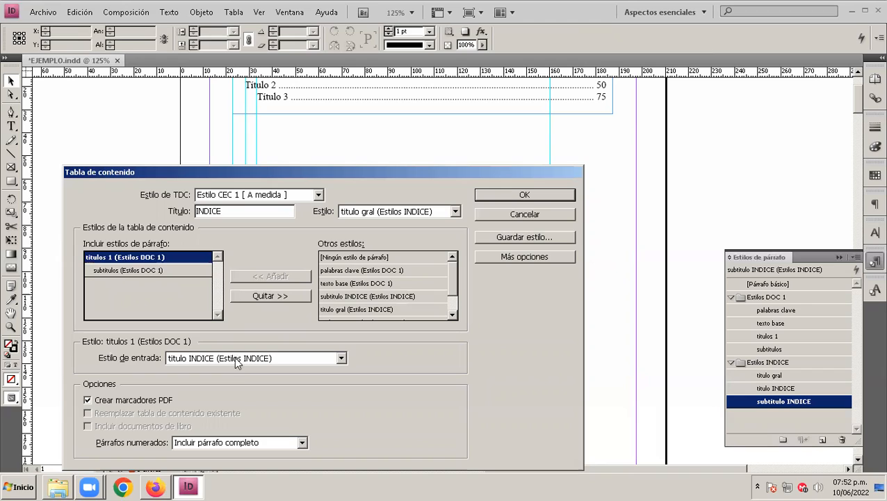
{"action": "left_click", "coordinate": [151, 270]}
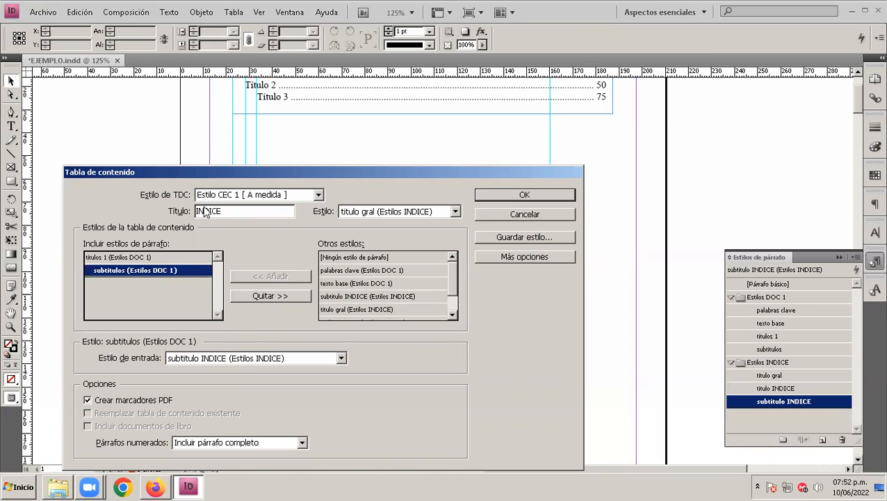
Step: Title the table of contents "INDICE GENERAL" and save the settings over the existing TOC style "Estilo CEC 1"
{"action": "left_click", "coordinate": [251, 211]}
{"action": "type", "text": "GENERAL"}
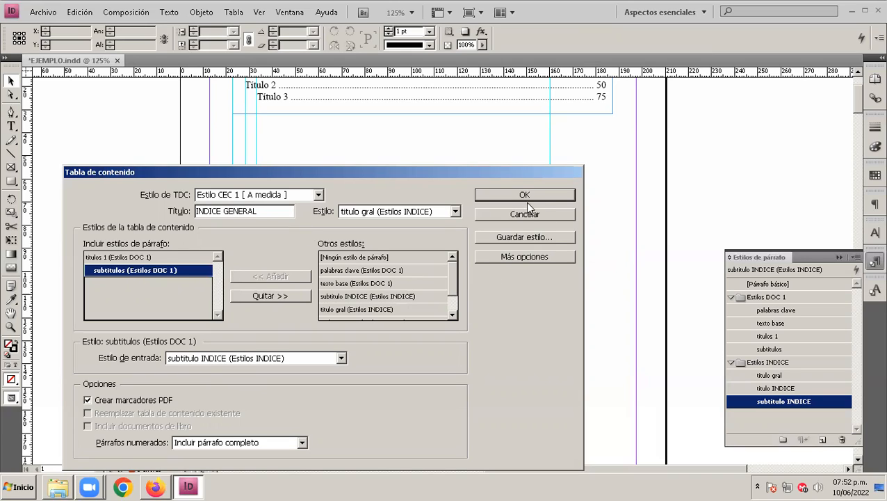
{"action": "left_click", "coordinate": [515, 239]}
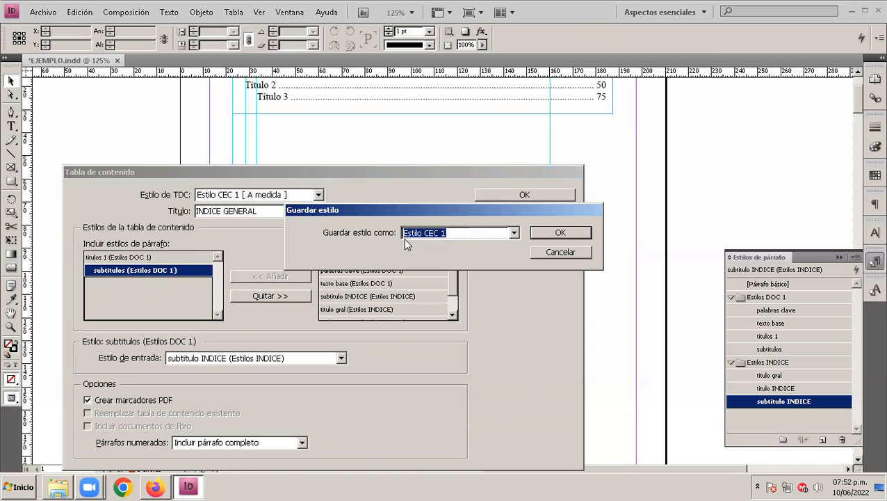
{"action": "left_click", "coordinate": [554, 231]}
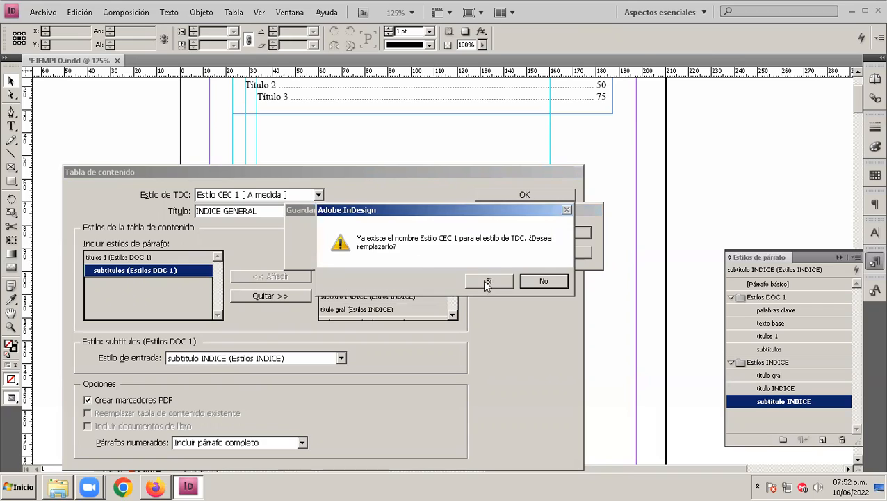
{"action": "left_click_drag", "start_coordinate": [509, 210], "coordinate": [381, 252]}
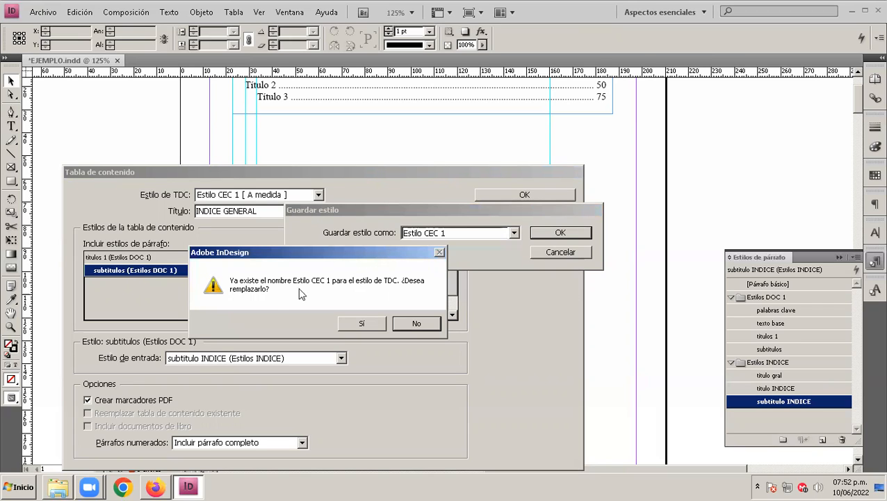
{"action": "left_click", "coordinate": [365, 326]}
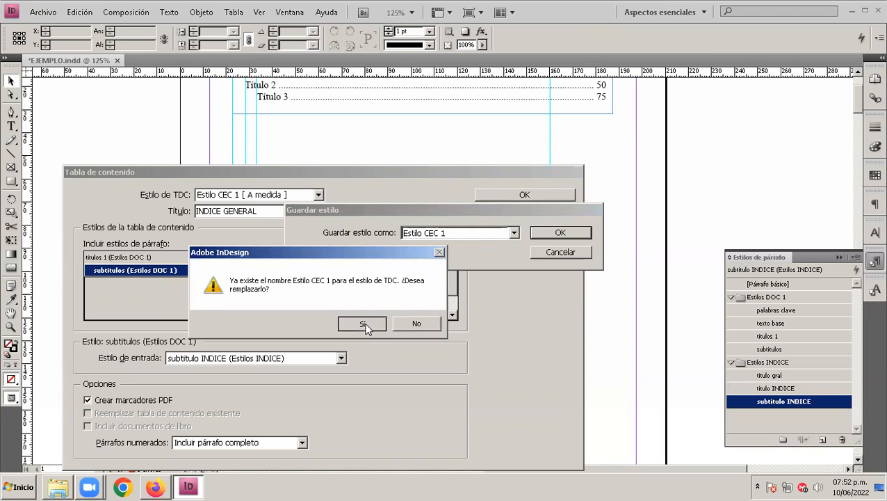
Step: Generate the table of contents including overset text and place it below the sample titles, about 164 mm wide and 134 mm high
{"action": "left_click", "coordinate": [490, 195]}
{"action": "left_click", "coordinate": [488, 280]}
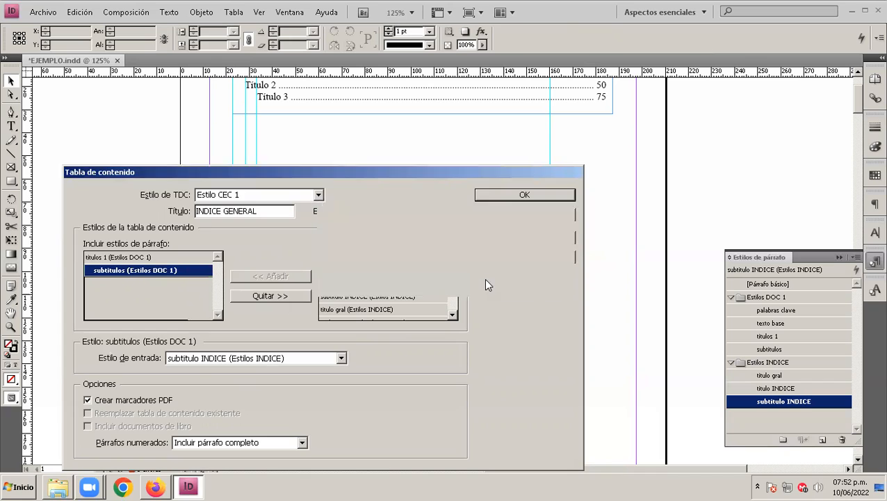
{"action": "left_click_drag", "start_coordinate": [232, 140], "coordinate": [612, 225]}
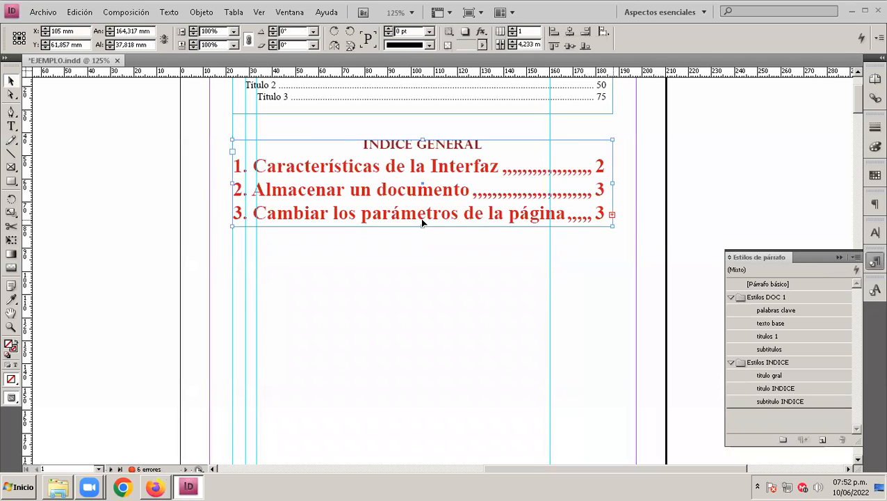
{"action": "left_click_drag", "start_coordinate": [422, 226], "coordinate": [446, 348]}
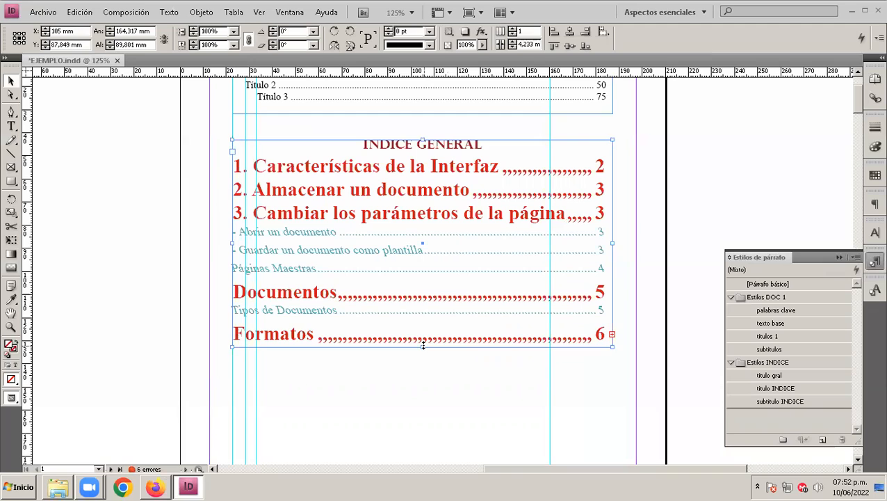
{"action": "left_click_drag", "start_coordinate": [423, 346], "coordinate": [425, 412]}
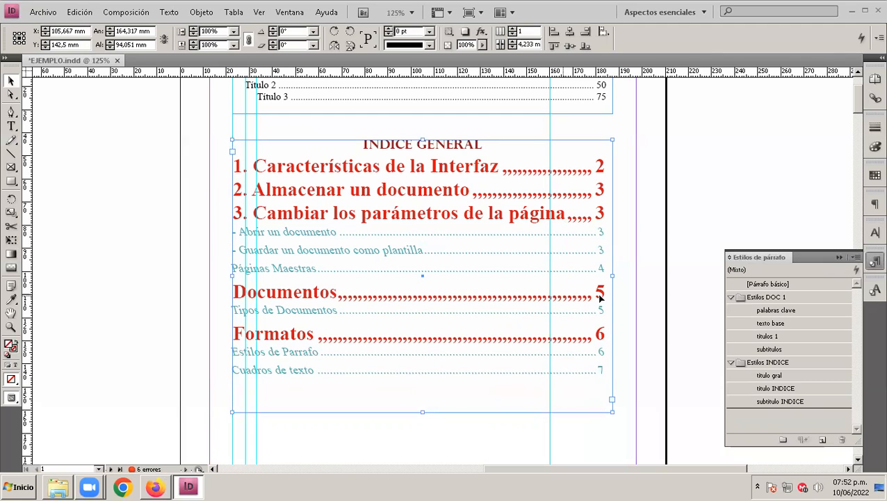
{"action": "scroll", "coordinate": [389, 234], "scroll_direction": "down", "scroll_amount": 1}
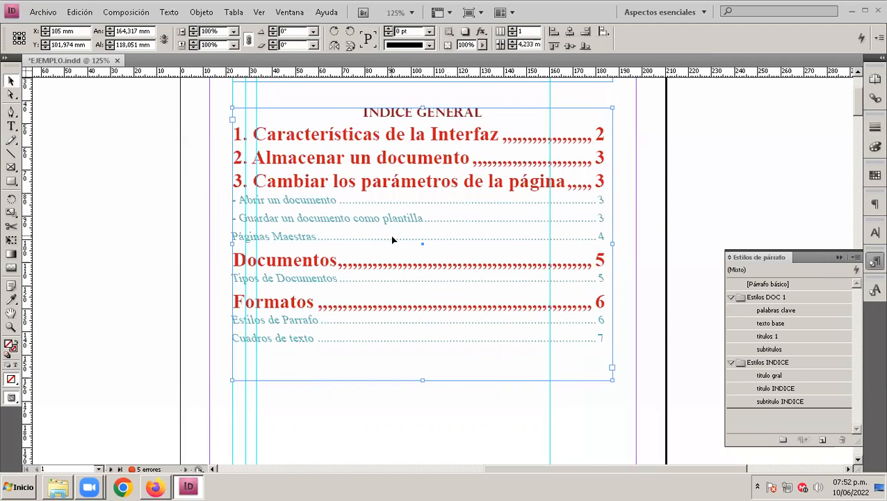
{"action": "left_click_drag", "start_coordinate": [423, 380], "coordinate": [422, 418]}
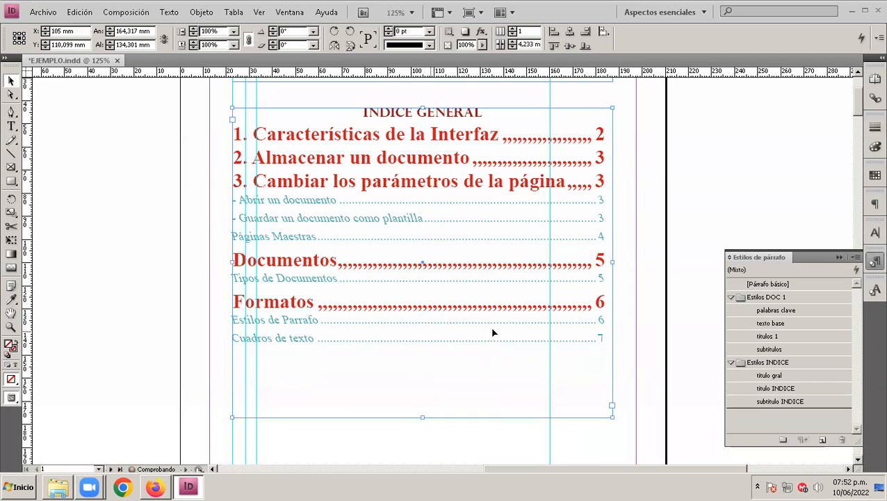
Step: Move the sample titles frame down about 2.5 mm and place the text cursor before "Titulo 2" to check its indent
{"action": "scroll", "coordinate": [491, 316], "scroll_direction": "up", "scroll_amount": 1}
{"action": "scroll", "coordinate": [491, 316], "scroll_direction": "up", "scroll_amount": 3}
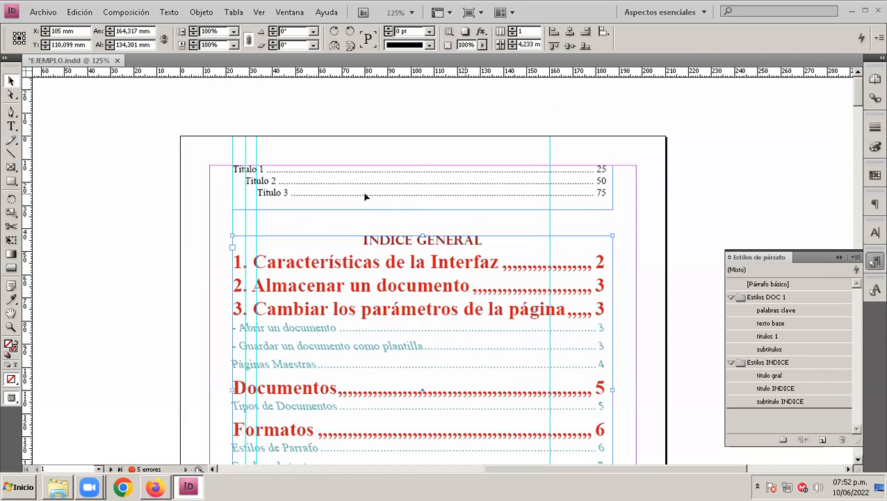
{"action": "left_click", "coordinate": [366, 196]}
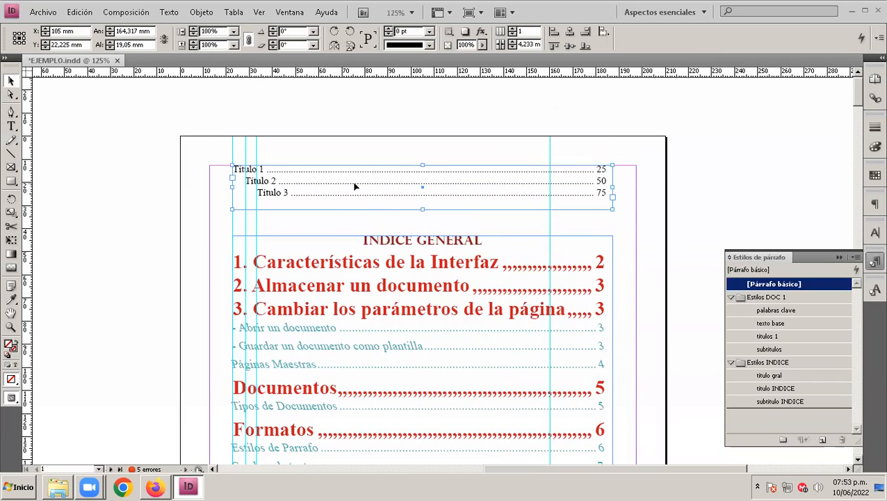
{"action": "mouse_move", "coordinate": [379, 187]}
{"action": "left_mouse_down"}
{"action": "mouse_move", "coordinate": [379, 177]}
{"action": "mouse_move", "coordinate": [388, 197]}
{"action": "left_mouse_up"}
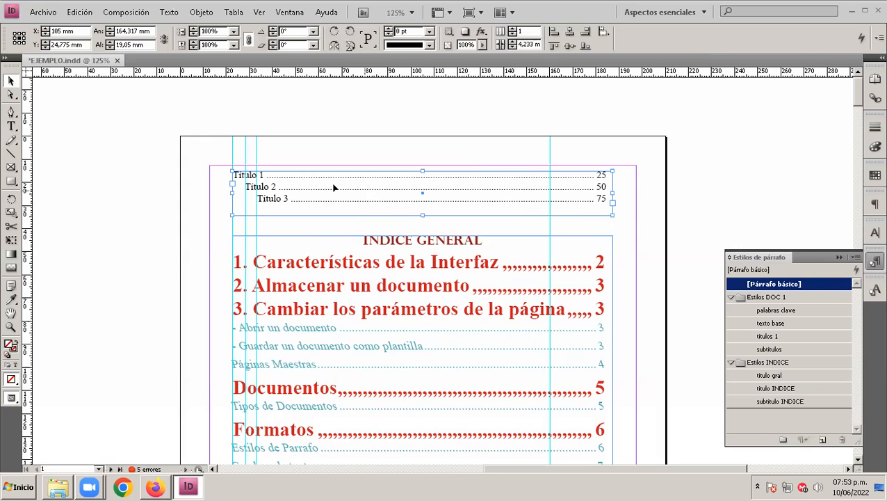
{"action": "double_click", "coordinate": [253, 189]}
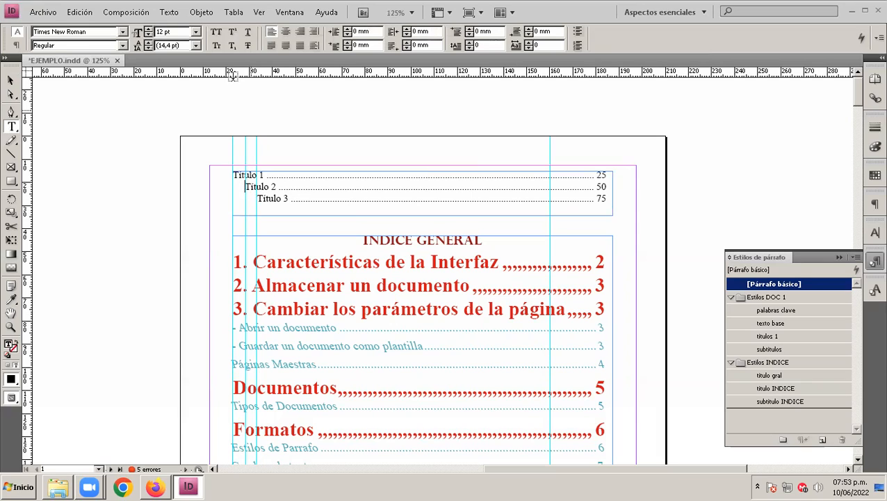
{"action": "left_click", "coordinate": [233, 184]}
{"action": "left_click", "coordinate": [11, 80]}
Step: With the index frame selected, add a left-aligned tab stop at 5 mm to the "subtitulo INDICE" style and accept the change
{"action": "left_click", "coordinate": [406, 335]}
{"action": "scroll", "coordinate": [407, 336], "scroll_direction": "down", "scroll_amount": 2}
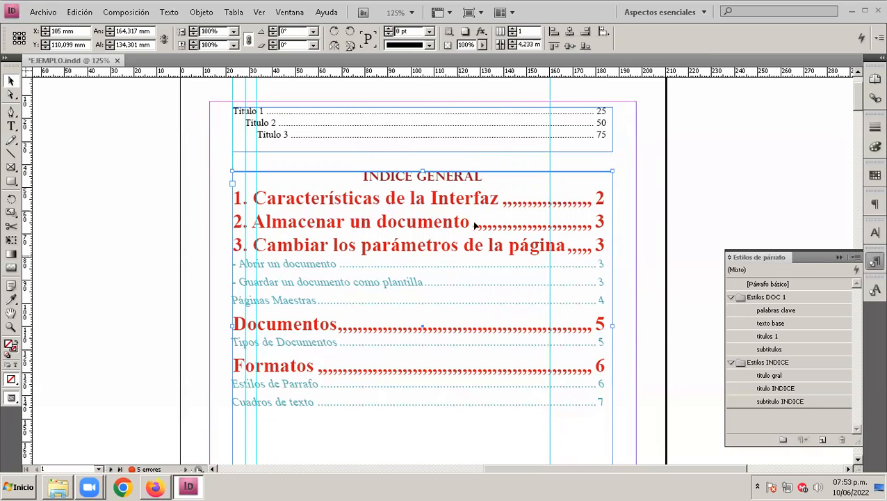
{"action": "double_click", "coordinate": [779, 403]}
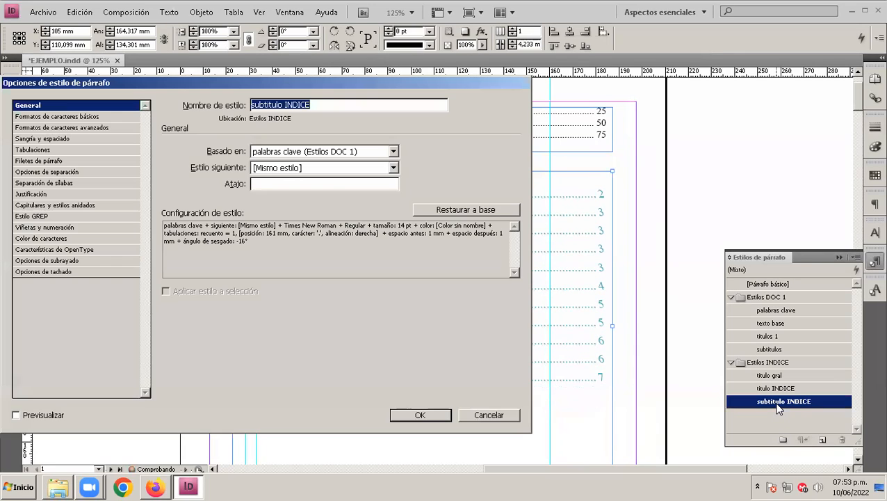
{"action": "left_click", "coordinate": [36, 150]}
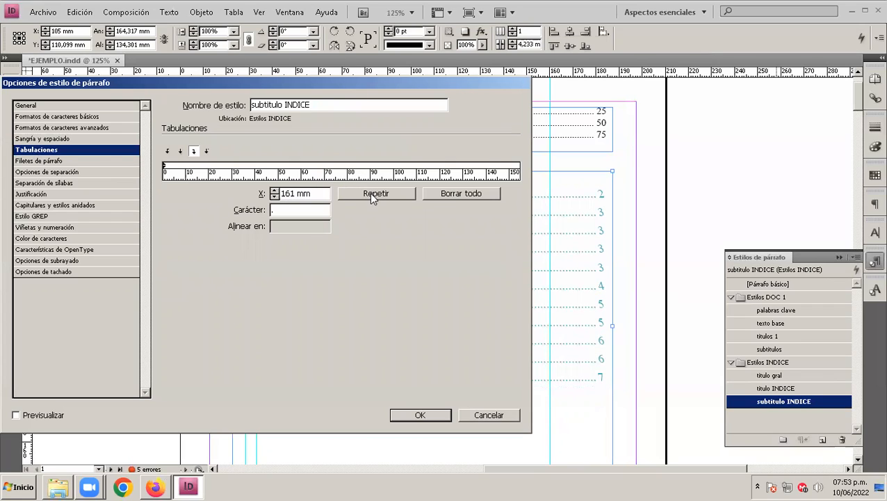
{"action": "left_click", "coordinate": [175, 167]}
{"action": "left_click_drag", "start_coordinate": [174, 166], "coordinate": [182, 124]}
{"action": "left_click", "coordinate": [169, 152]}
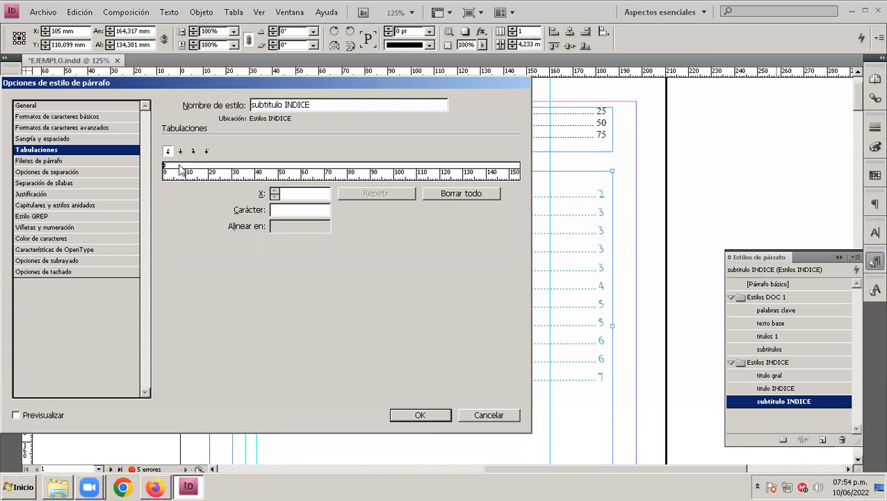
{"action": "left_click", "coordinate": [174, 170]}
{"action": "left_click", "coordinate": [174, 168]}
{"action": "double_click", "coordinate": [299, 193]}
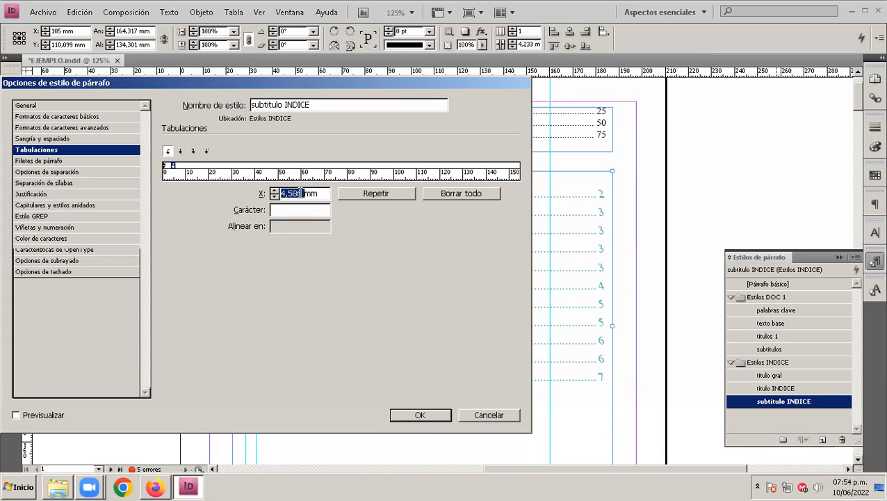
{"action": "left_click", "coordinate": [302, 194]}
{"action": "key", "text": "BackSpace"}
{"action": "key", "text": "BackSpace"}
{"action": "key", "text": "BackSpace"}
{"action": "key", "text": "BackSpace"}
{"action": "key", "text": "Left"}
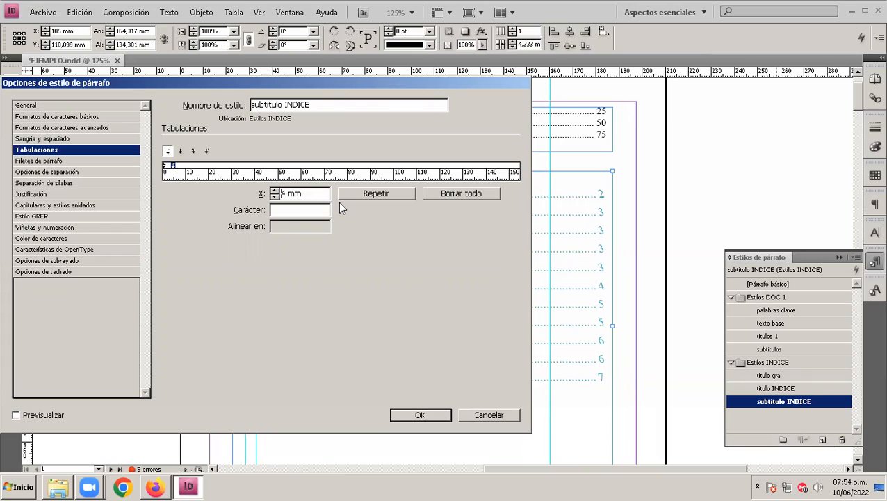
{"action": "type", "text": "5"}
{"action": "key", "text": "Delete"}
{"action": "left_click", "coordinate": [505, 413]}
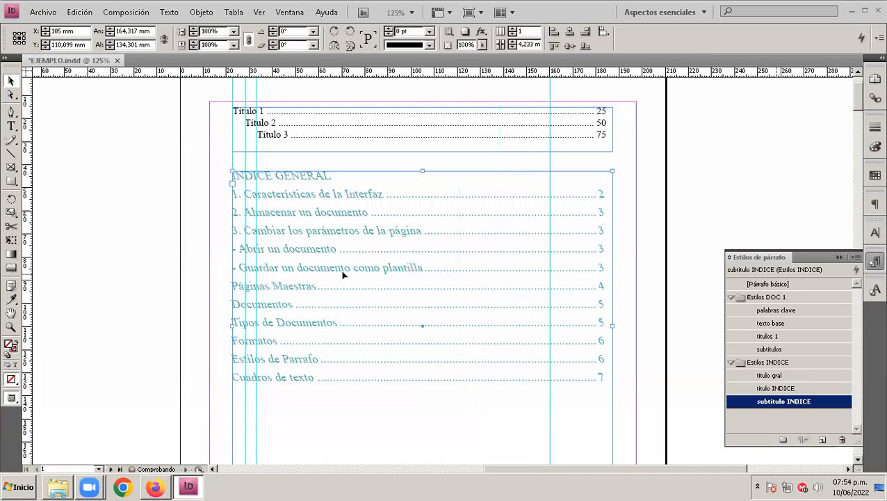
Step: Update the "INDICE GENERAL" table of contents, including the elements in overset text
{"action": "left_click", "coordinate": [126, 12]}
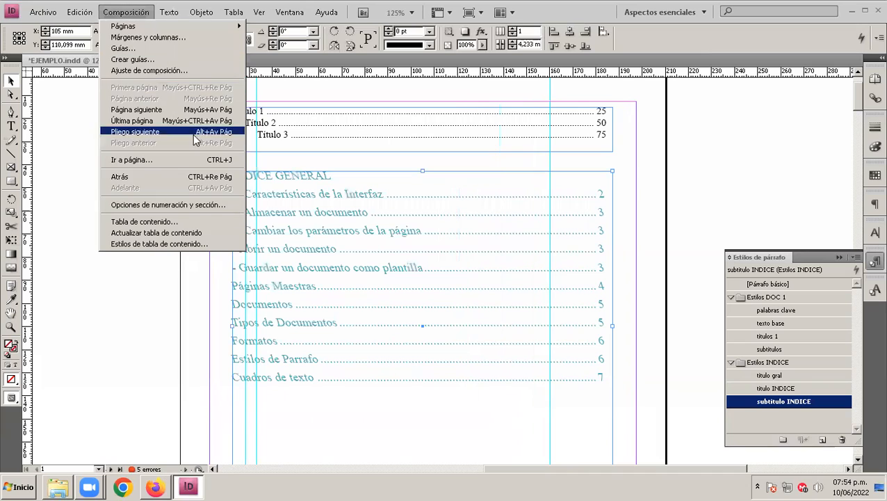
{"action": "left_click", "coordinate": [208, 234]}
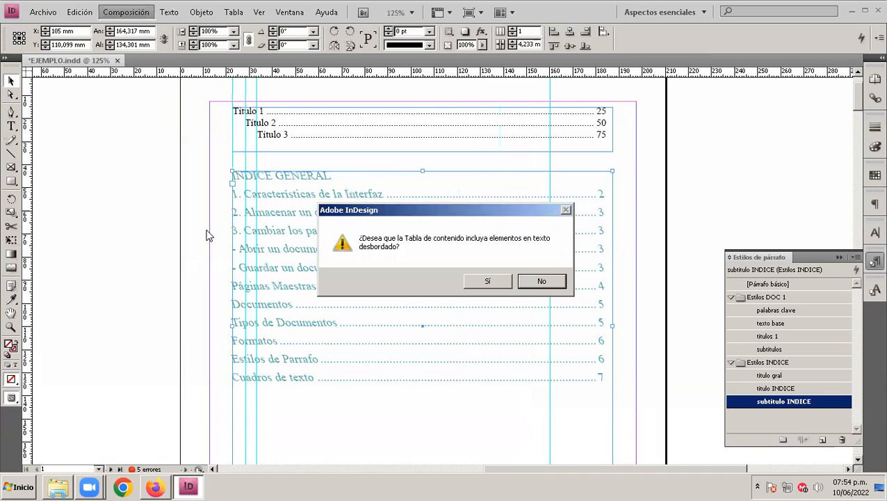
{"action": "left_click", "coordinate": [491, 280]}
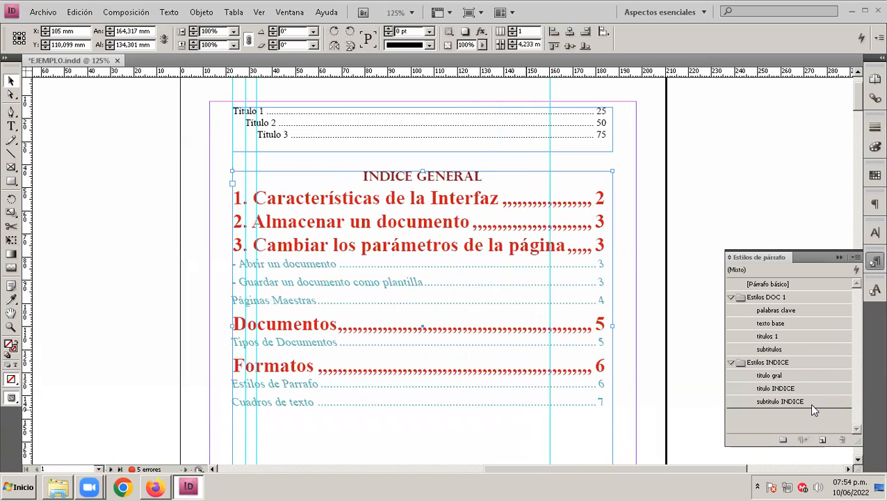
Step: Replace the 5 mm tab stop in the "subtitulo INDICE" style with a centre-aligned one at 10 mm and accept the change
{"action": "double_click", "coordinate": [778, 403]}
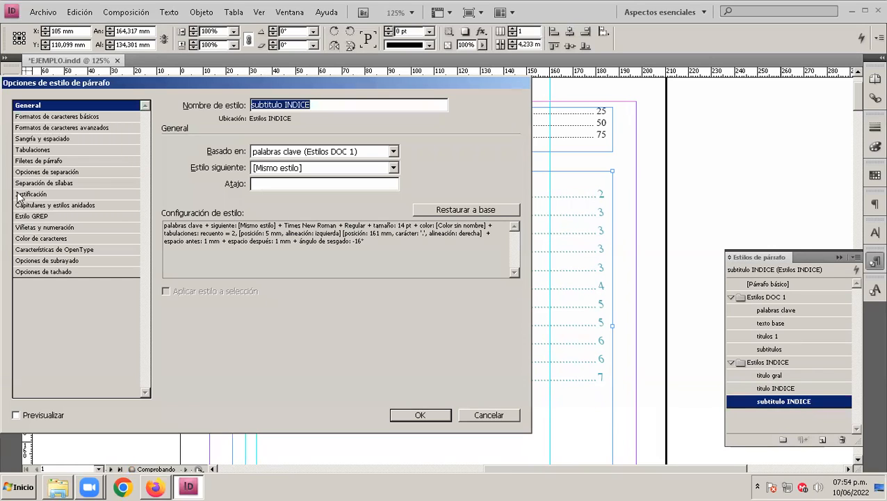
{"action": "left_click", "coordinate": [29, 149]}
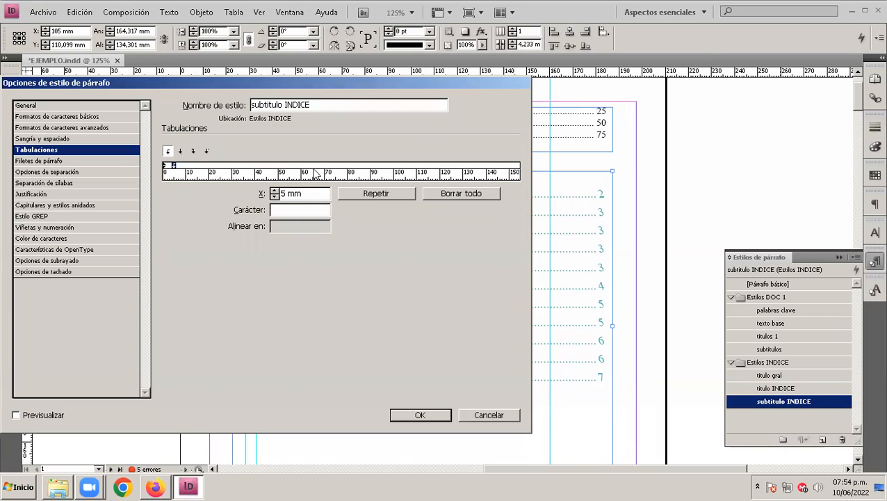
{"action": "left_click_drag", "start_coordinate": [369, 176], "coordinate": [409, 175]}
{"action": "mouse_move", "coordinate": [173, 167]}
{"action": "left_mouse_down"}
{"action": "mouse_move", "coordinate": [187, 182]}
{"action": "mouse_move", "coordinate": [184, 159]}
{"action": "left_mouse_up"}
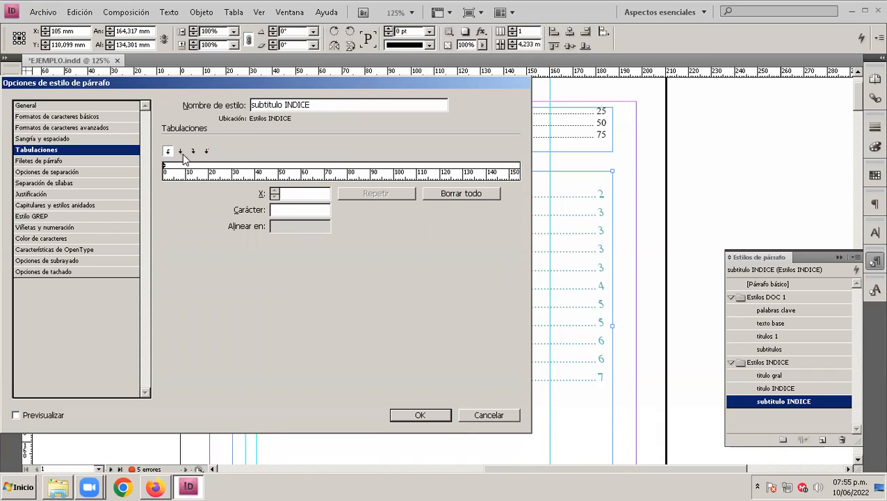
{"action": "left_click", "coordinate": [181, 151]}
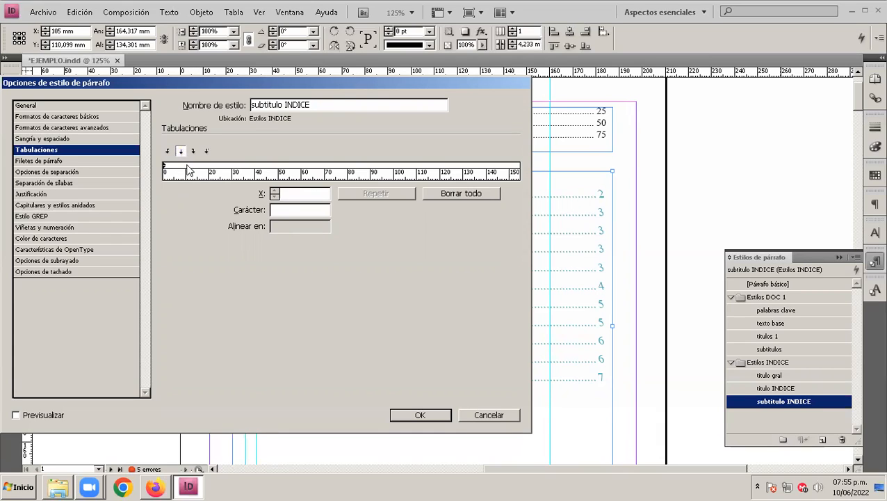
{"action": "left_click", "coordinate": [185, 170]}
{"action": "double_click", "coordinate": [304, 193]}
{"action": "type", "text": "10"}
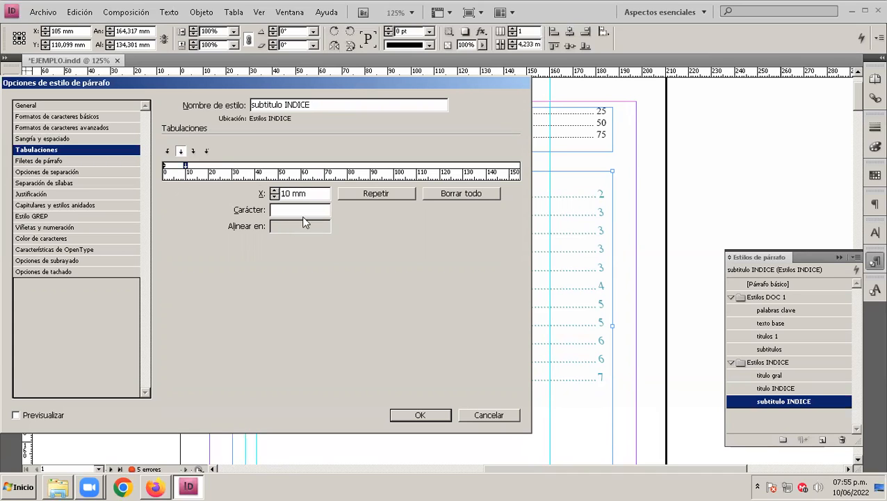
{"action": "key", "text": "Return"}
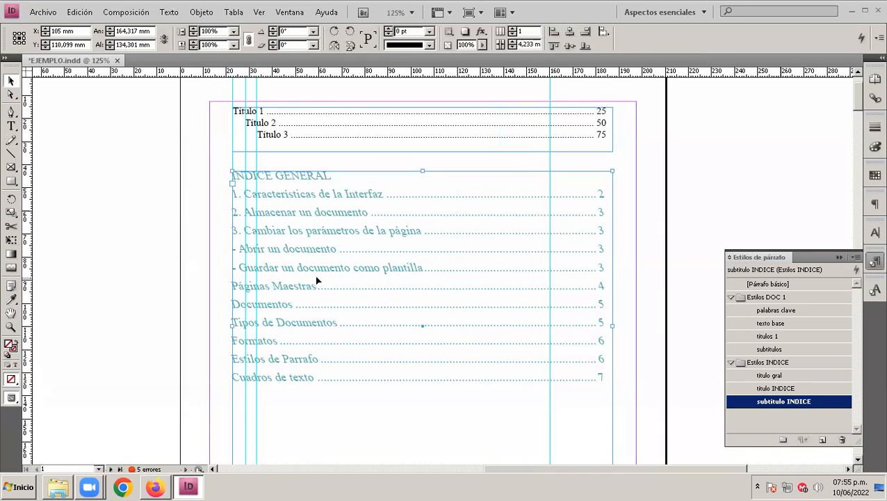
Step: Update the "INDICE GENERAL" table of contents, including the elements in overset text
{"action": "left_click", "coordinate": [123, 12]}
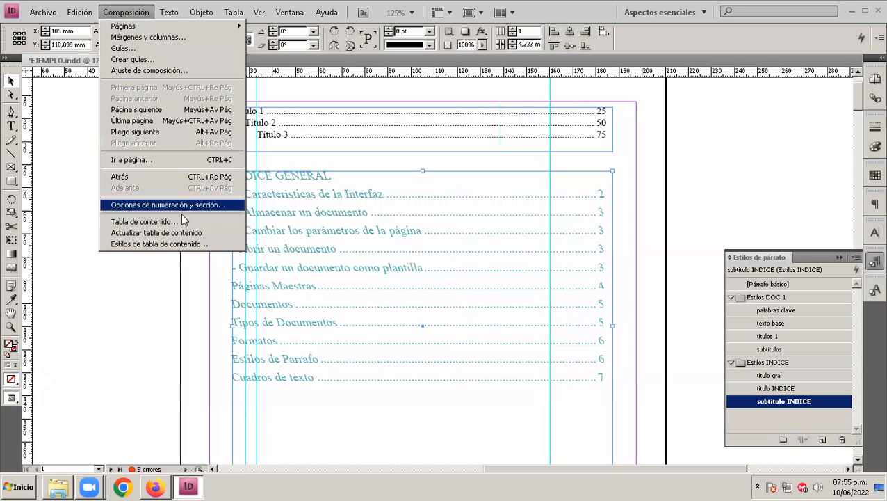
{"action": "left_click", "coordinate": [188, 233]}
{"action": "left_click", "coordinate": [493, 282]}
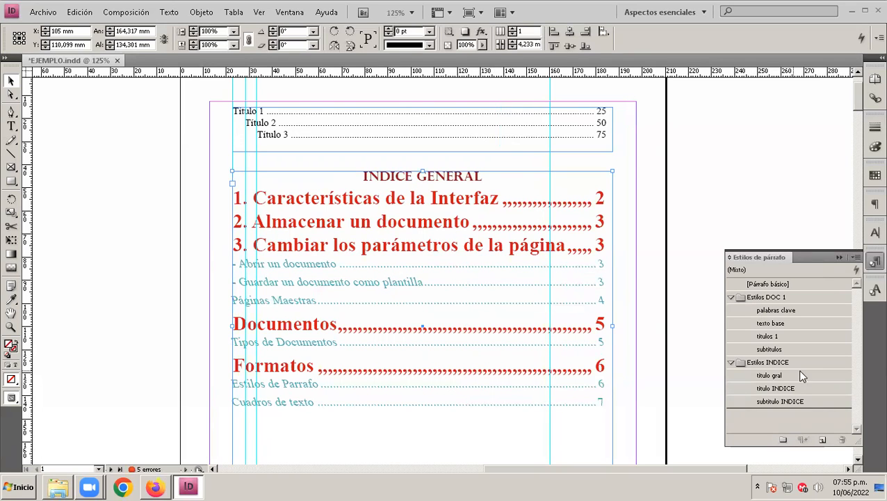
Step: In the "subtitulo INDICE" style, remove the 10 mm tab stop, set the left indent to 5 mm and accept
{"action": "double_click", "coordinate": [799, 402]}
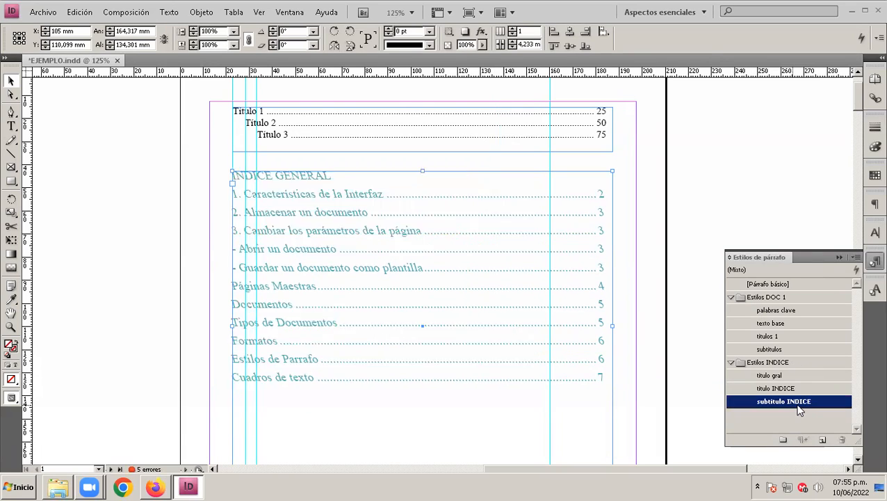
{"action": "left_click", "coordinate": [42, 150]}
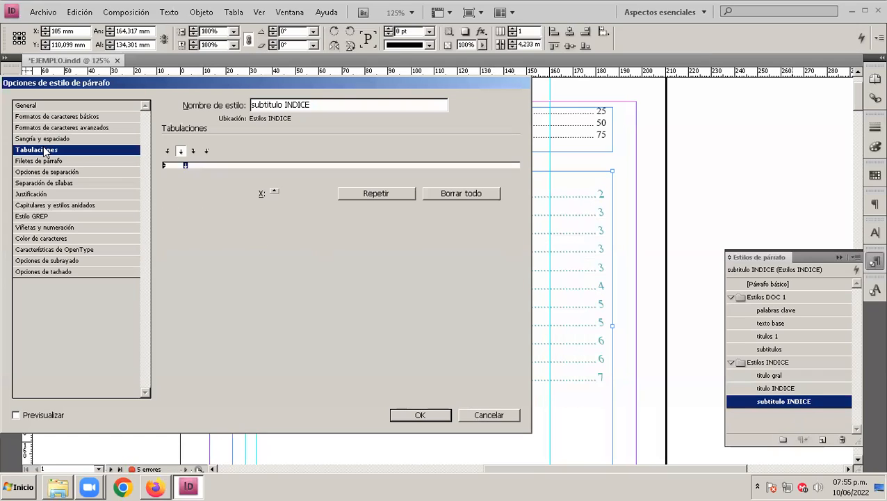
{"action": "left_click_drag", "start_coordinate": [187, 165], "coordinate": [153, 179]}
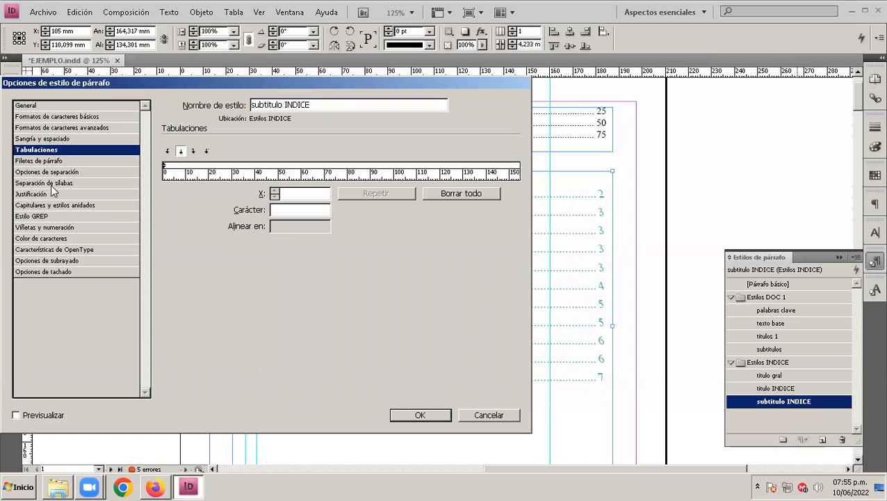
{"action": "left_click", "coordinate": [37, 139]}
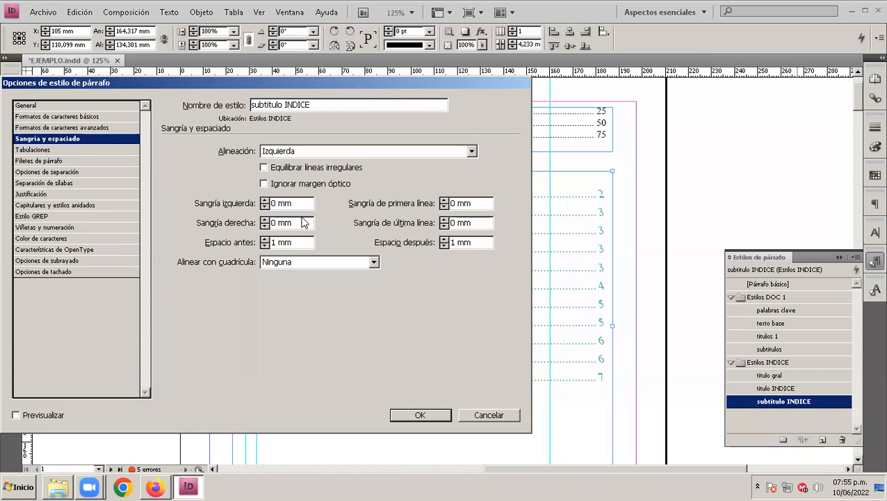
{"action": "left_click", "coordinate": [238, 203]}
{"action": "type", "text": "5"}
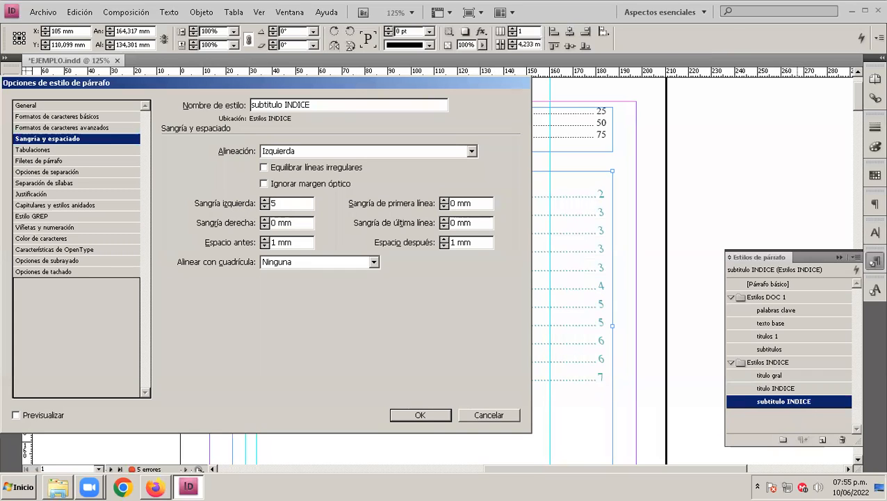
{"action": "left_click", "coordinate": [477, 413]}
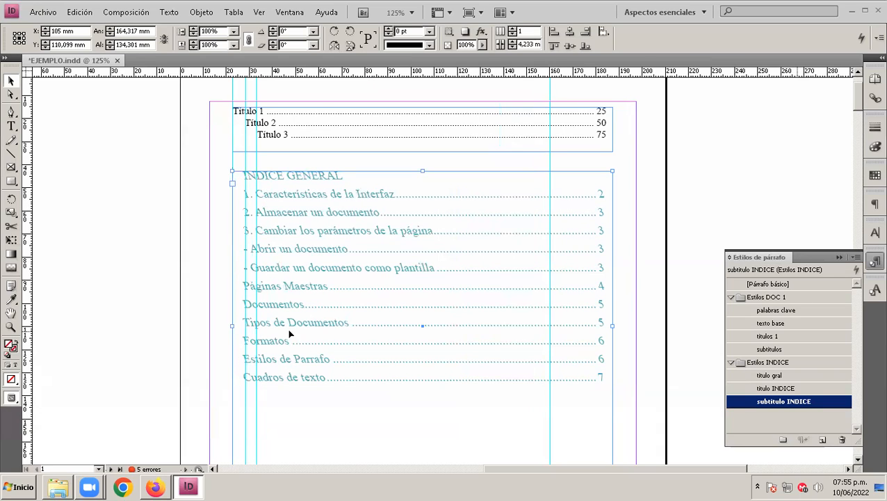
Step: Update the index with its overset text elements so the subtitle entries take the new left indent
{"action": "left_click", "coordinate": [133, 15]}
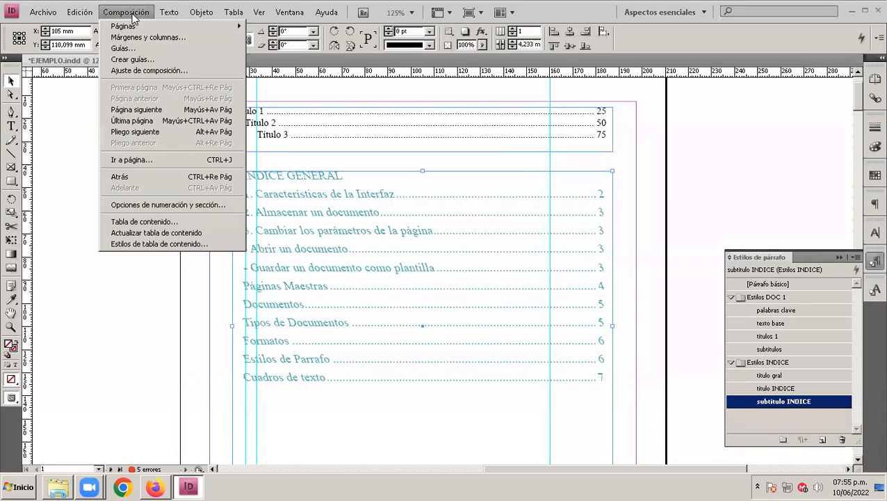
{"action": "left_click", "coordinate": [188, 233]}
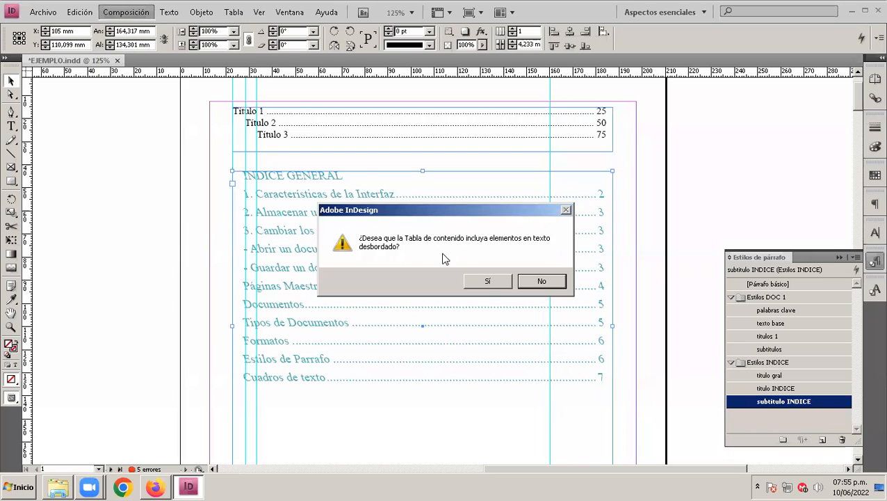
{"action": "left_click", "coordinate": [487, 281]}
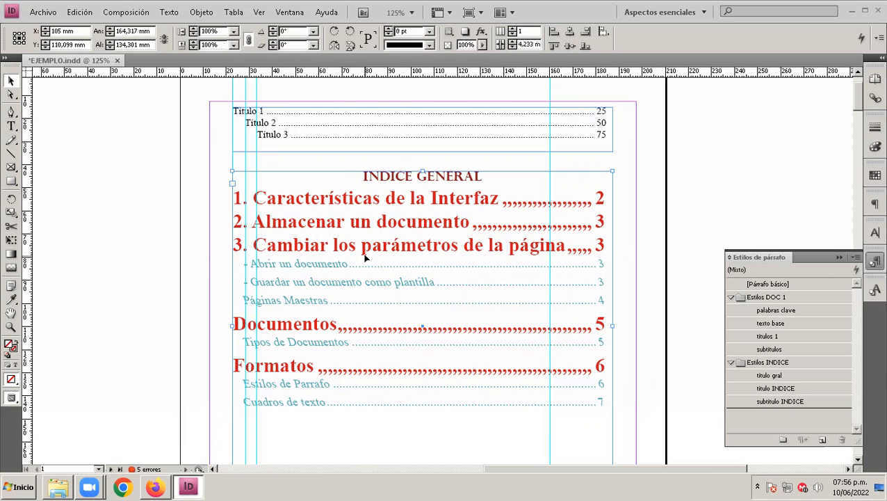
Step: In the "titulo INDICE" style, change the leader character of the 161 mm right-aligned tab stop to a period
{"action": "left_click", "coordinate": [761, 388]}
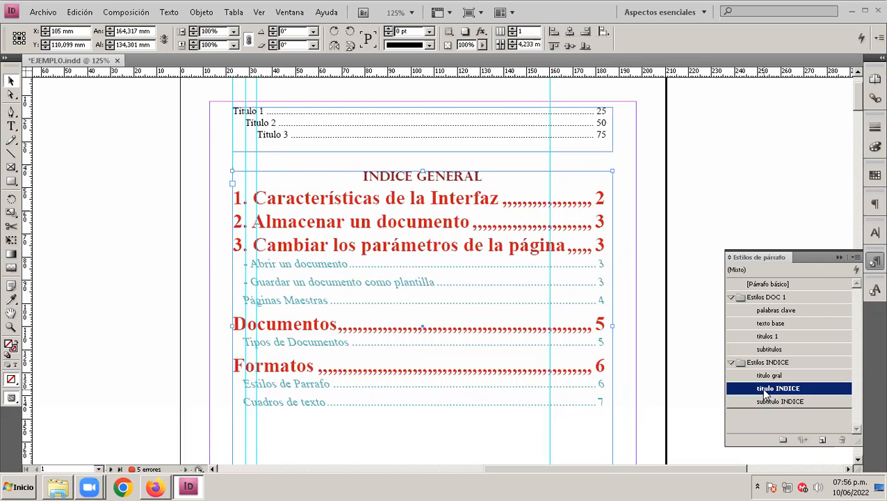
{"action": "left_click", "coordinate": [778, 388]}
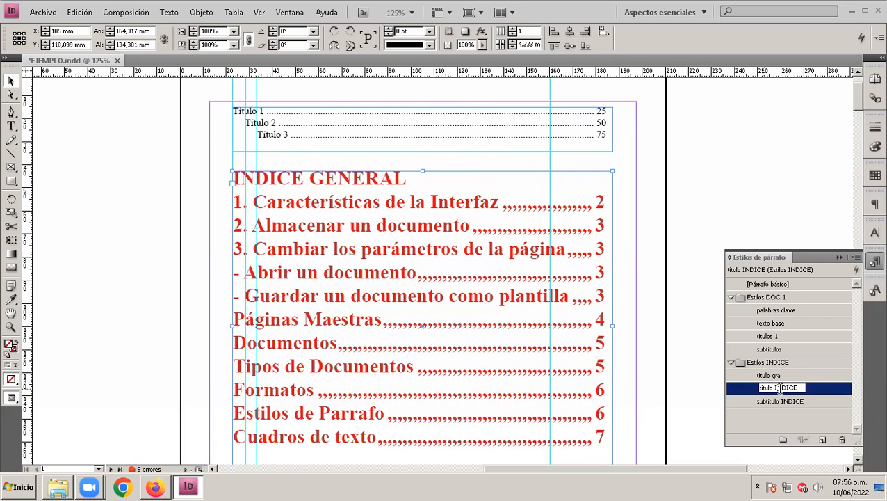
{"action": "double_click", "coordinate": [779, 388]}
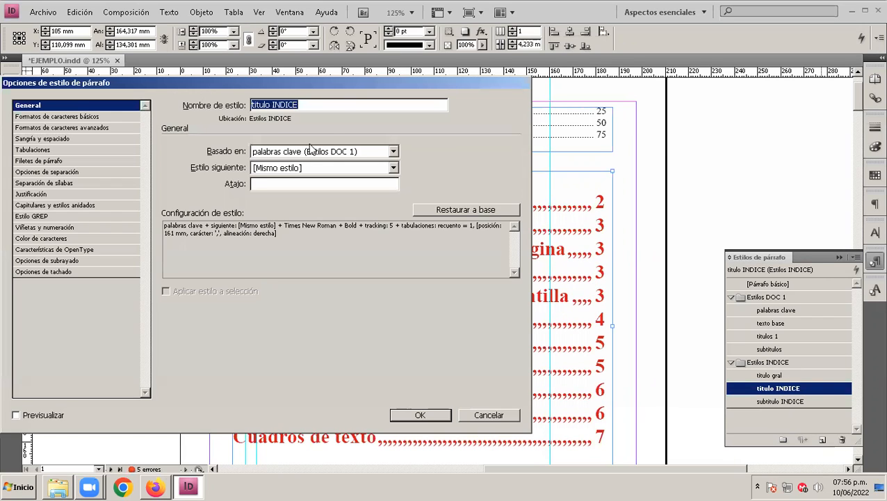
{"action": "left_click_drag", "start_coordinate": [293, 84], "coordinate": [290, 65]}
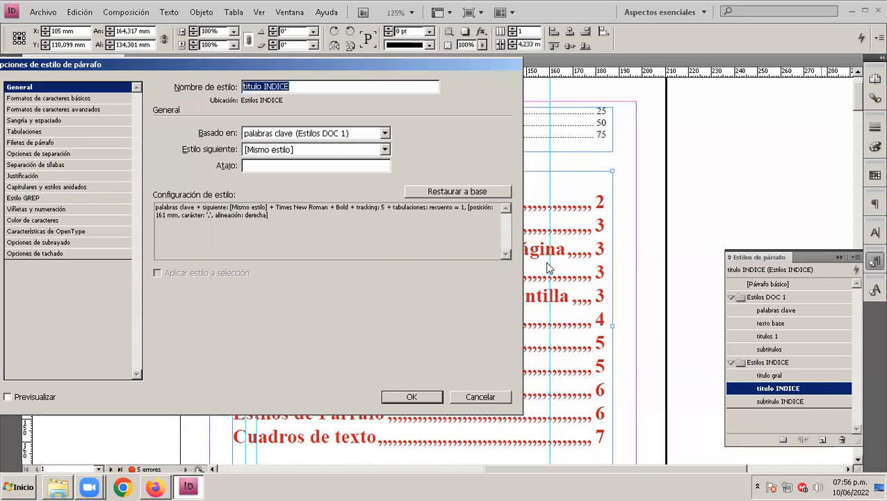
{"action": "left_click", "coordinate": [30, 130]}
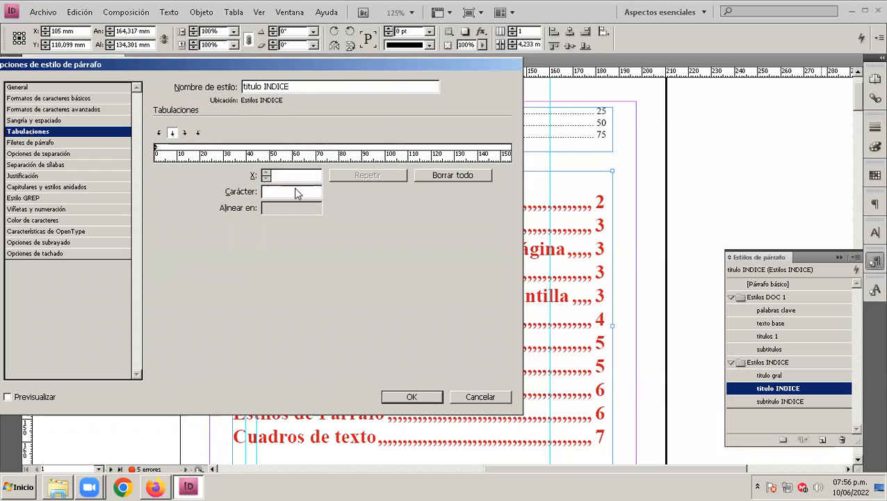
{"action": "left_click_drag", "start_coordinate": [389, 159], "coordinate": [190, 159]}
{"action": "left_click", "coordinate": [331, 150]}
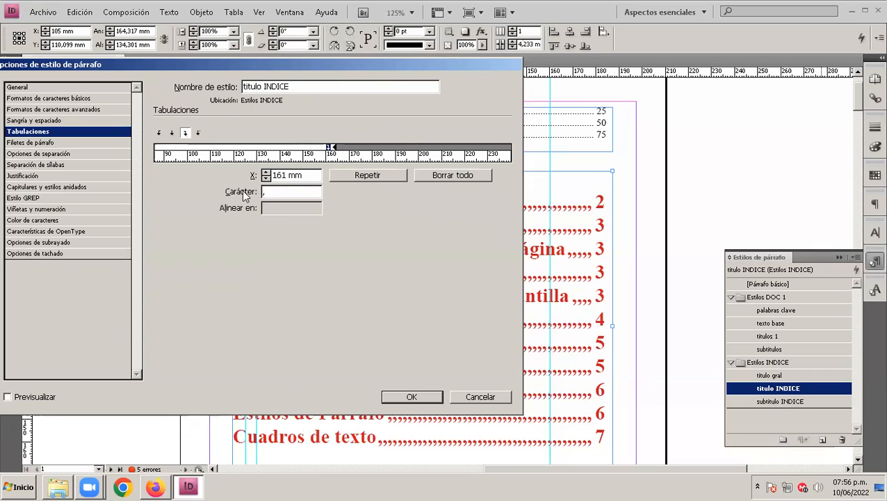
{"action": "double_click", "coordinate": [264, 192]}
{"action": "key", "text": "BackSpace"}
{"action": "type", "text": "."}
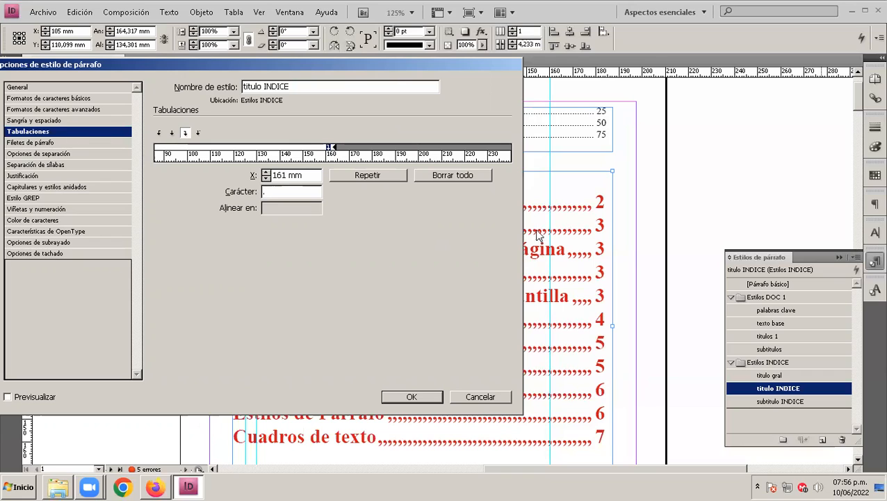
Step: Set the "titulo INDICE" style's font size to 15 pt and accept the style changes
{"action": "left_click", "coordinate": [32, 99]}
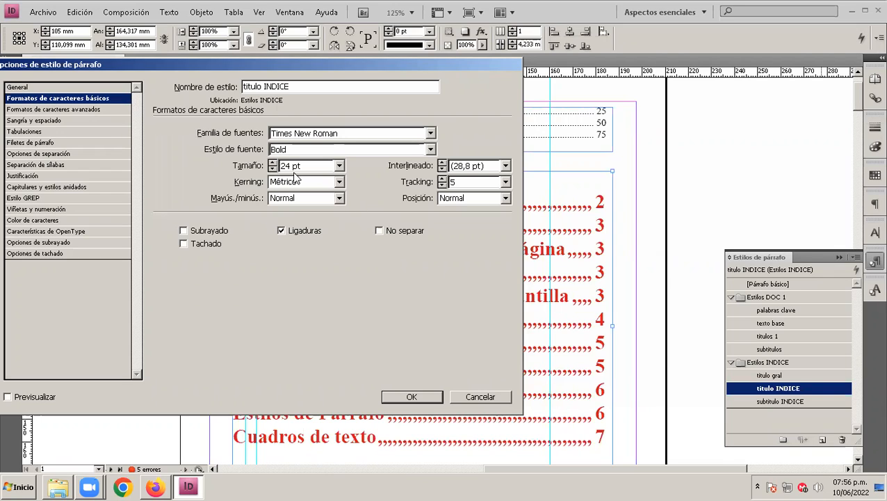
{"action": "left_click_drag", "start_coordinate": [320, 166], "coordinate": [202, 166]}
{"action": "type", "text": "15"}
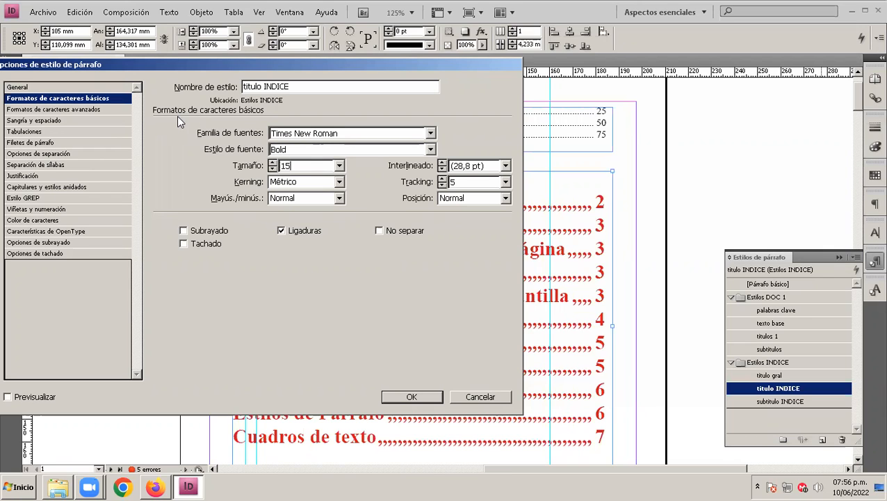
{"action": "left_click", "coordinate": [411, 398]}
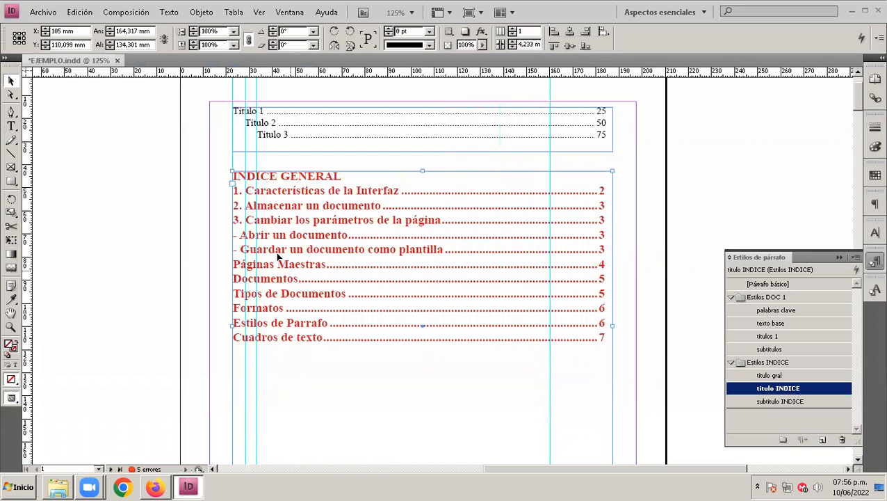
Step: Update the "INDICE GENERAL" table of contents with overset text included, applying the revised title style
{"action": "left_click", "coordinate": [127, 12]}
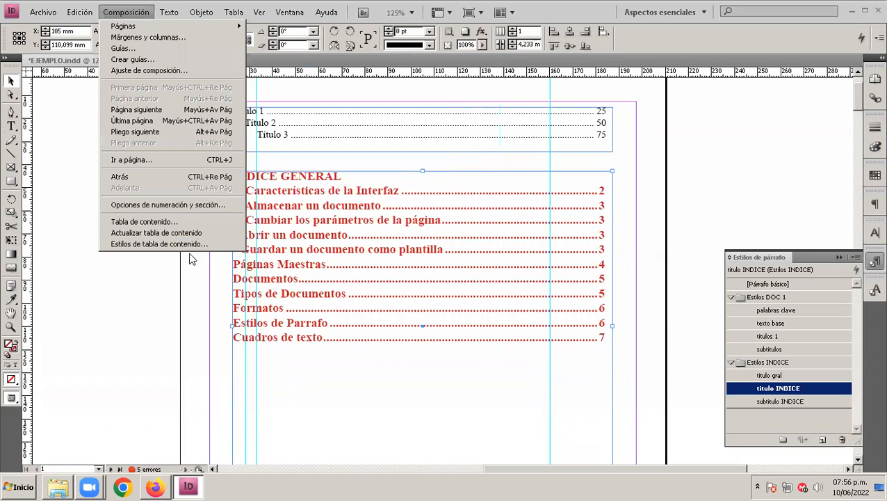
{"action": "left_click", "coordinate": [179, 235]}
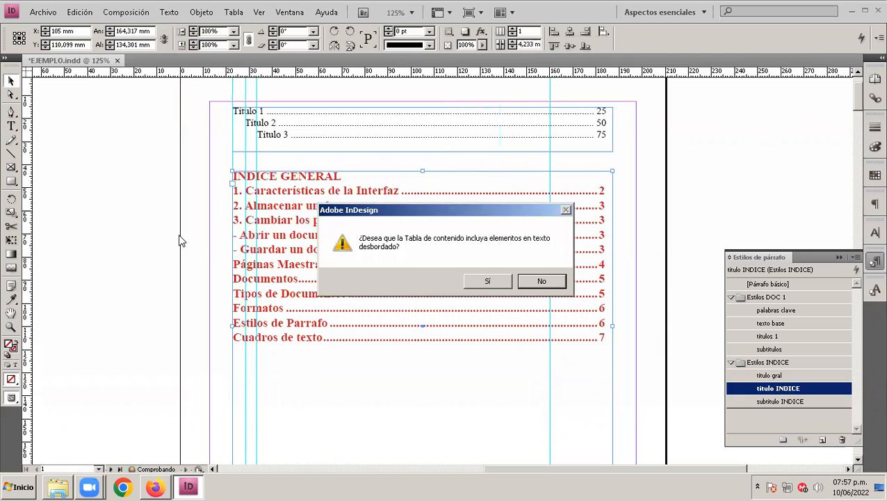
{"action": "left_click", "coordinate": [486, 281]}
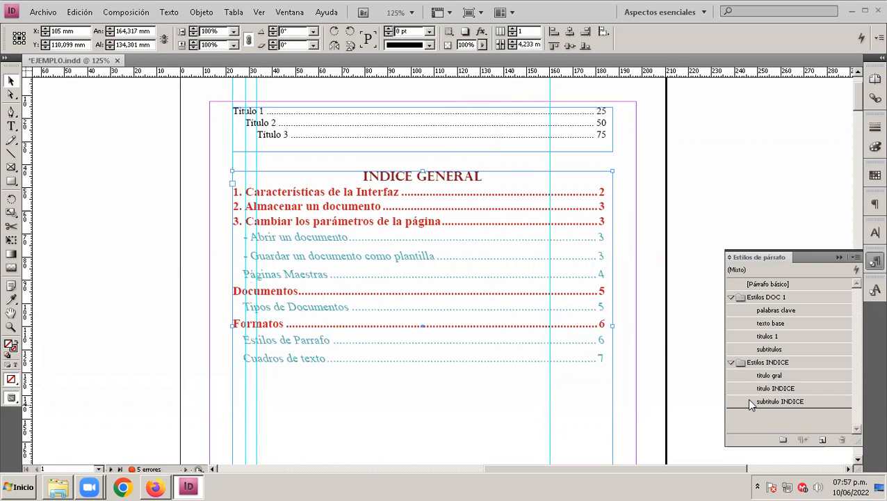
Step: Review the tab stop and the indent and spacing settings of the "titulo INDICE" style without changing them
{"action": "double_click", "coordinate": [777, 388]}
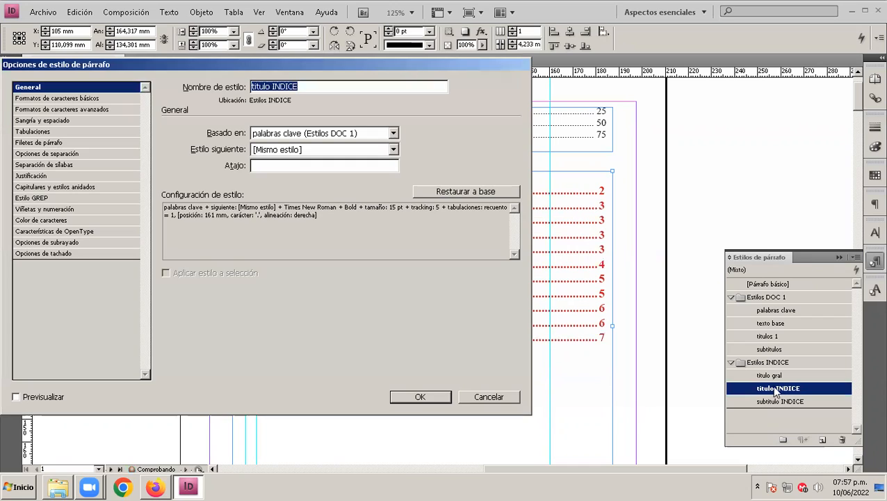
{"action": "left_click", "coordinate": [35, 133]}
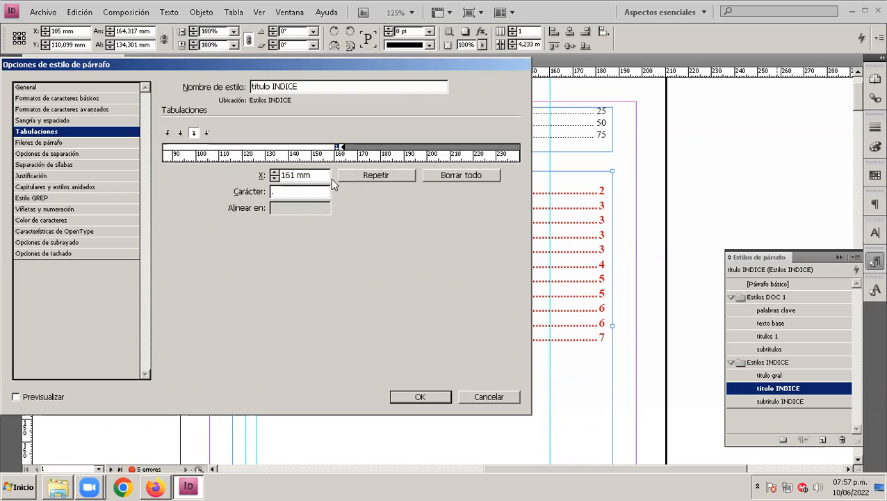
{"action": "left_click", "coordinate": [45, 122]}
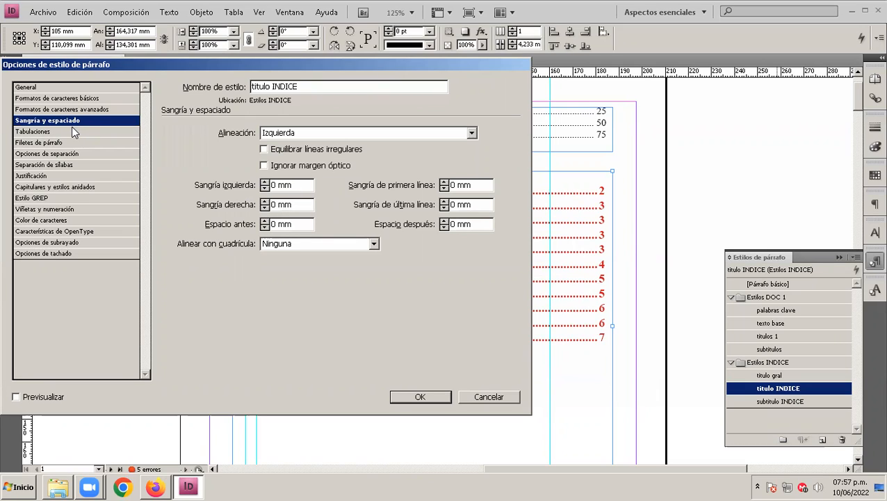
{"action": "left_click", "coordinate": [494, 400]}
Step: Open the "subtitulo INDICE" paragraph style and set its character skew to 0°
{"action": "double_click", "coordinate": [781, 402]}
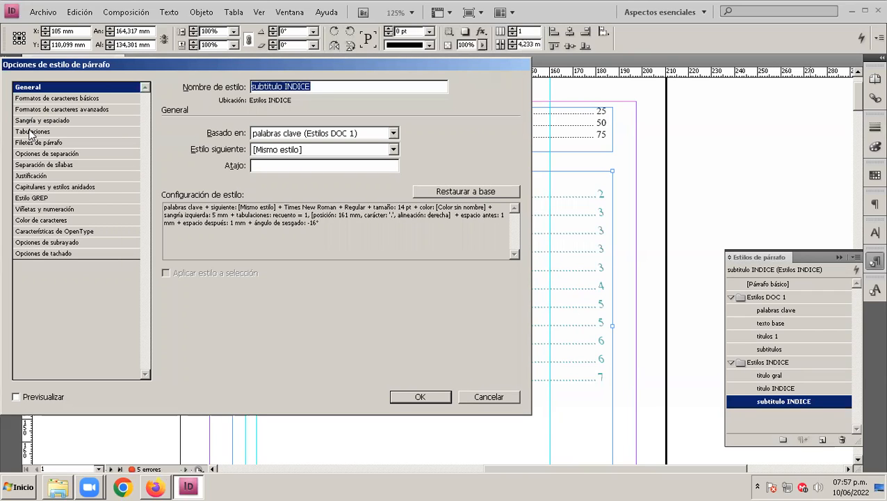
{"action": "left_click", "coordinate": [32, 109]}
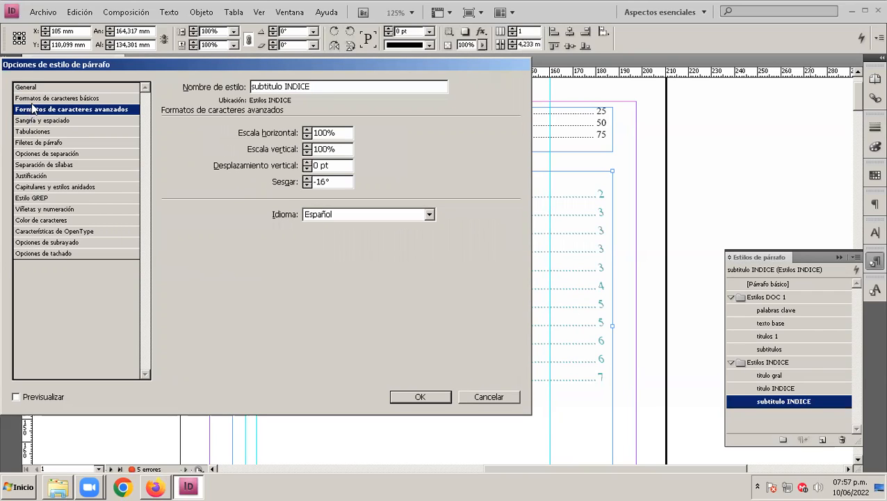
{"action": "left_click", "coordinate": [34, 99]}
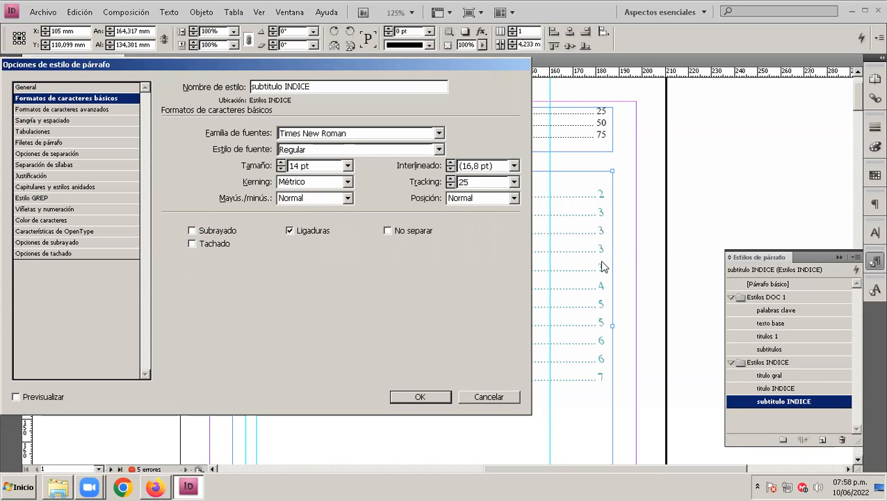
{"action": "left_click", "coordinate": [52, 109]}
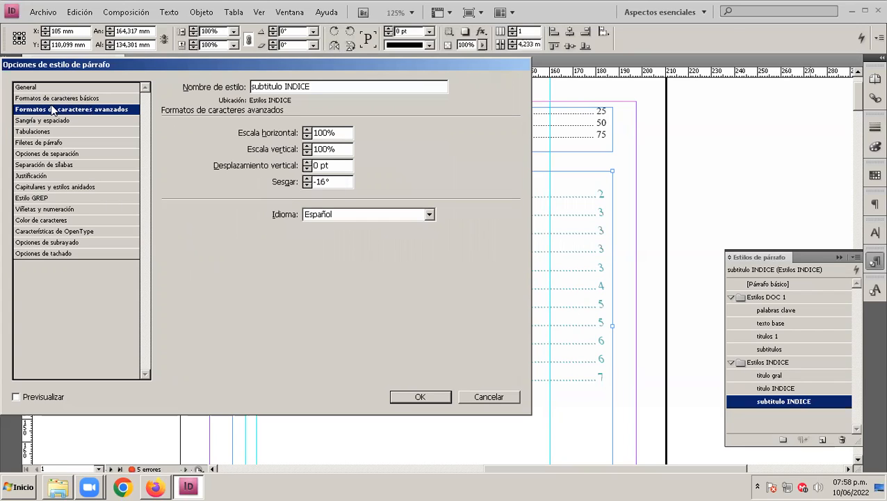
{"action": "left_click", "coordinate": [291, 181]}
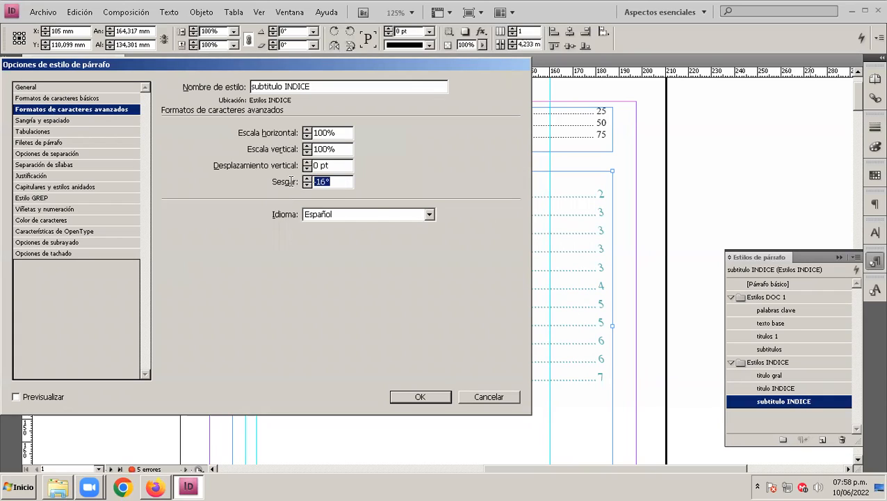
{"action": "type", "text": "0"}
{"action": "left_click", "coordinate": [331, 167]}
Step: Set the "subtitulo INDICE" style's character colour to the magenta swatch C=0 M=100 Y=0 K=0
{"action": "left_click", "coordinate": [44, 221]}
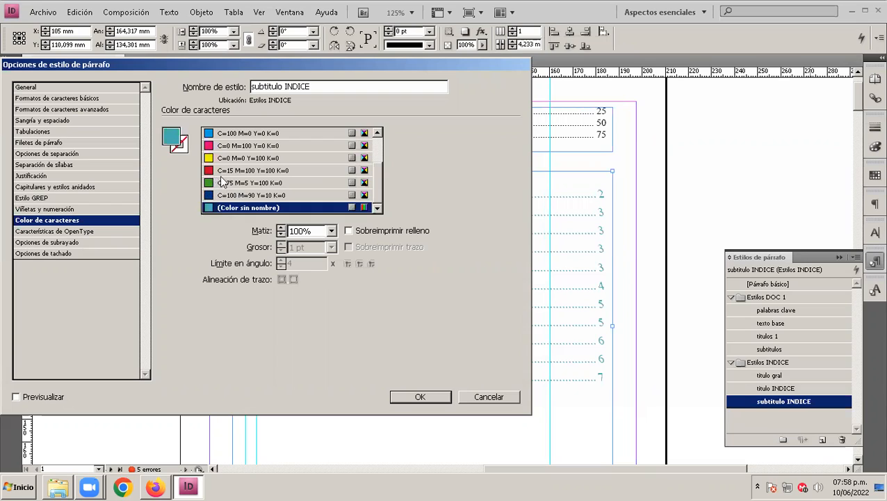
{"action": "left_click_drag", "start_coordinate": [377, 168], "coordinate": [379, 141]}
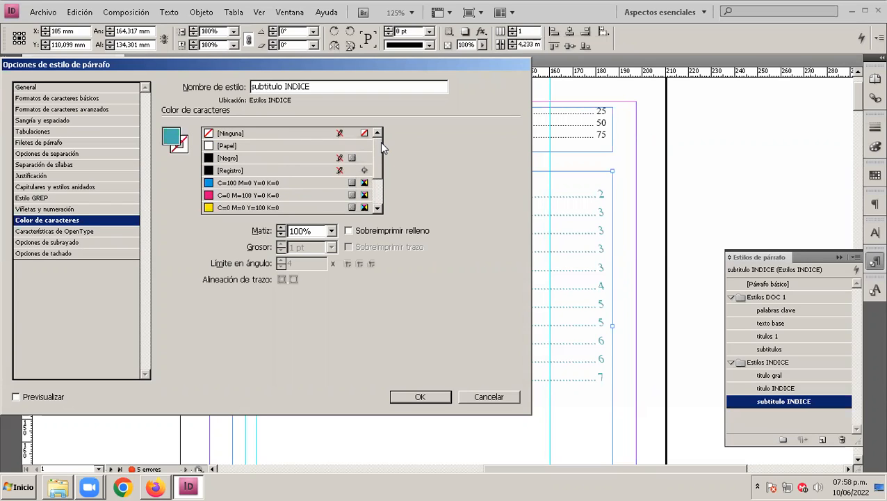
{"action": "left_click", "coordinate": [210, 198]}
{"action": "double_click", "coordinate": [172, 139]}
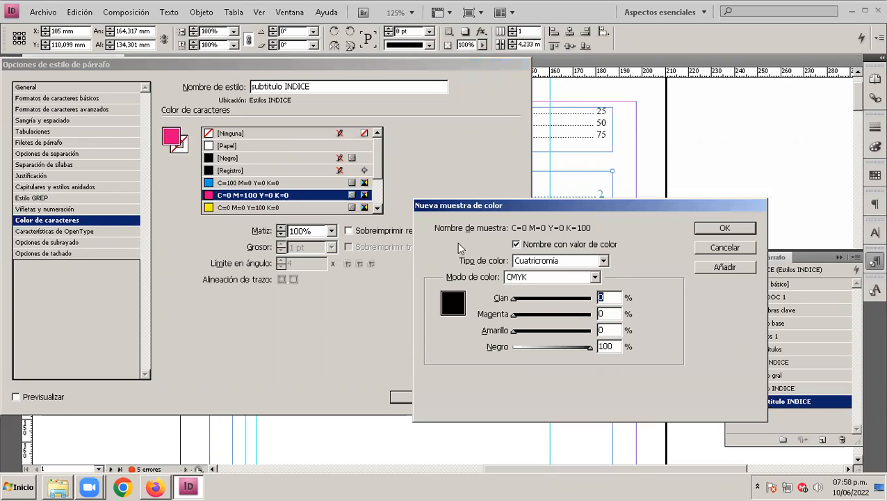
{"action": "left_click", "coordinate": [593, 277]}
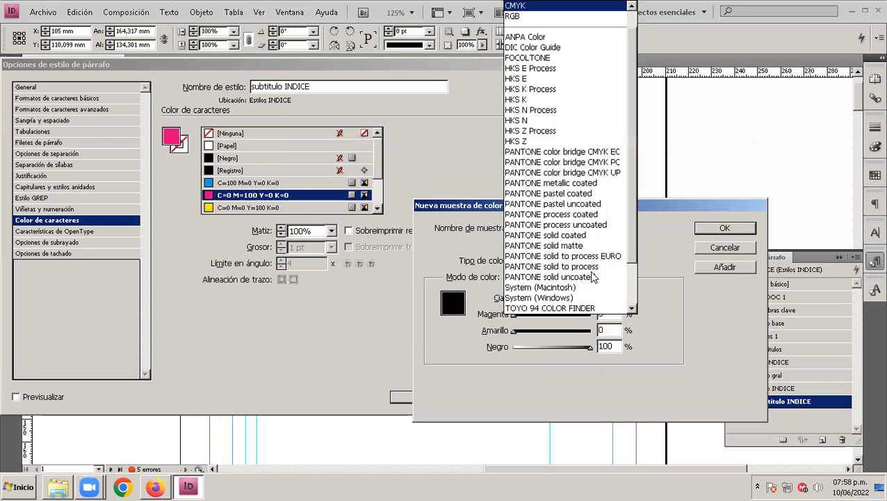
{"action": "left_click", "coordinate": [664, 264]}
{"action": "left_click_drag", "start_coordinate": [513, 299], "coordinate": [526, 320]}
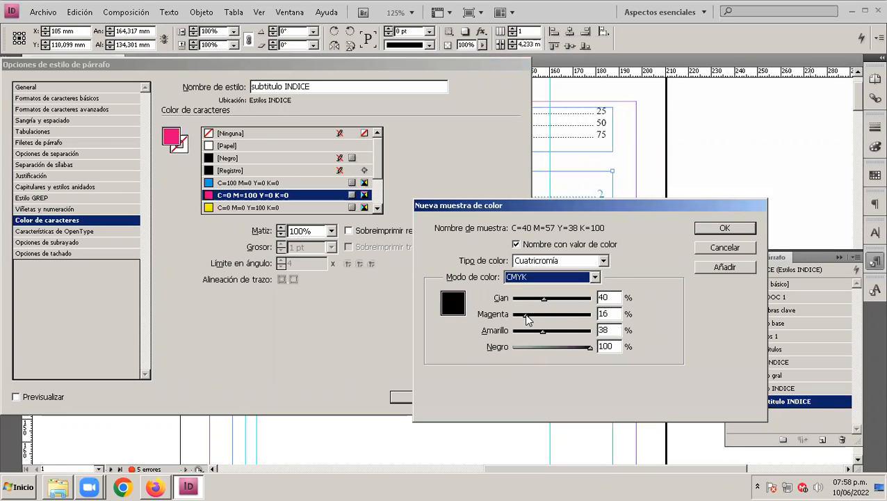
{"action": "left_click", "coordinate": [734, 252]}
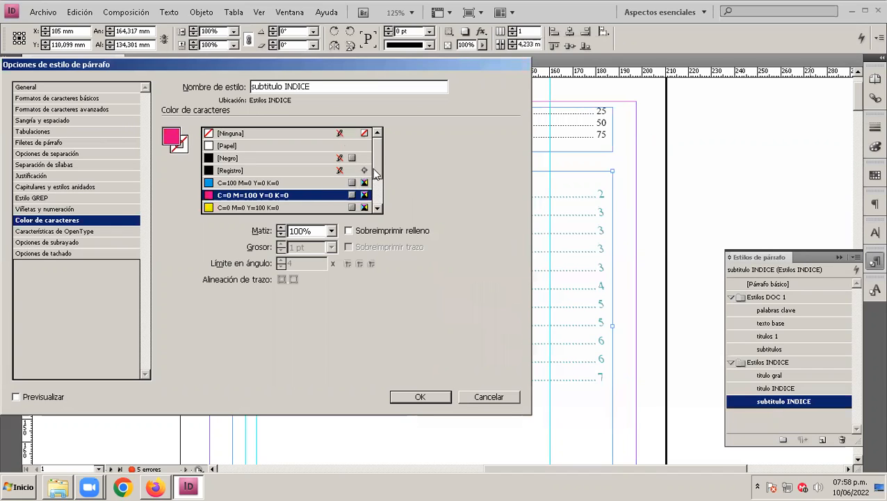
Step: Try the red C=15 M=100 Y=100 K=0 swatch, return to magenta C=0 M=100 Y=0 K=0 and accept the "subtitulo INDICE" style changes
{"action": "scroll", "coordinate": [375, 174], "scroll_direction": "down", "scroll_amount": 2}
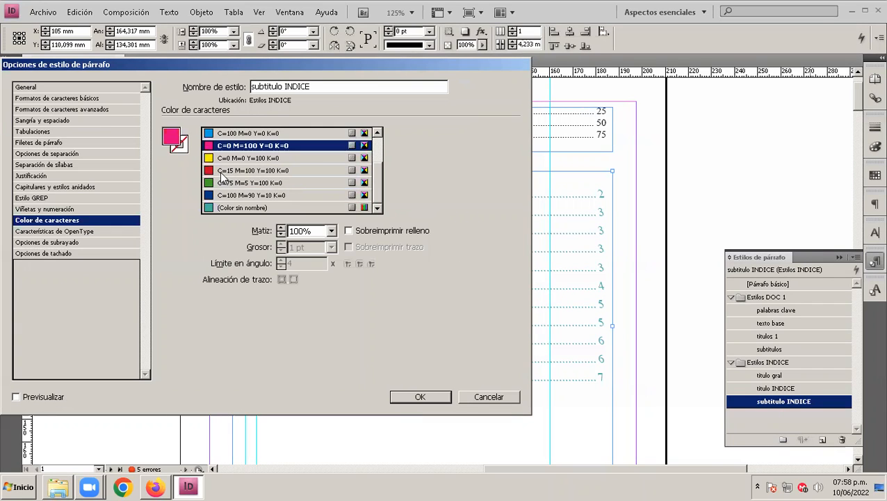
{"action": "left_click", "coordinate": [223, 174]}
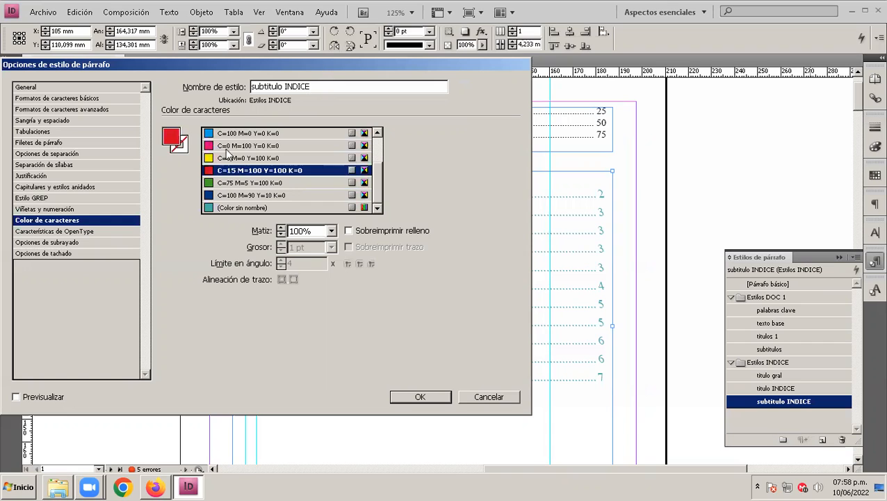
{"action": "left_click", "coordinate": [227, 147]}
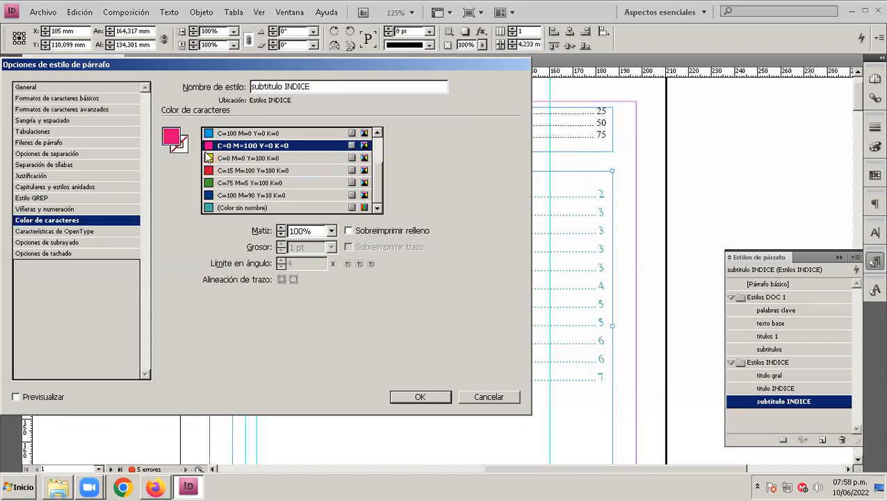
{"action": "left_click", "coordinate": [420, 396]}
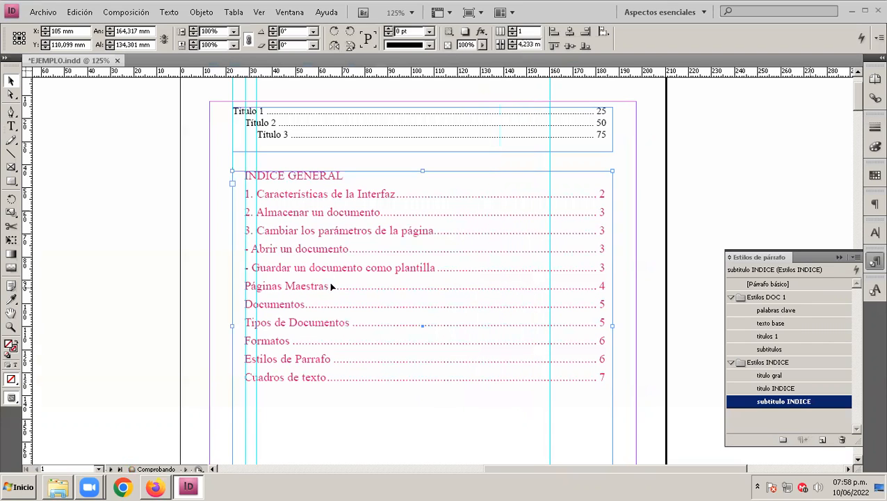
Step: Update the "INDICE GENERAL" table of contents with overset text included, applying the recoloured subtitle style
{"action": "left_click", "coordinate": [128, 15]}
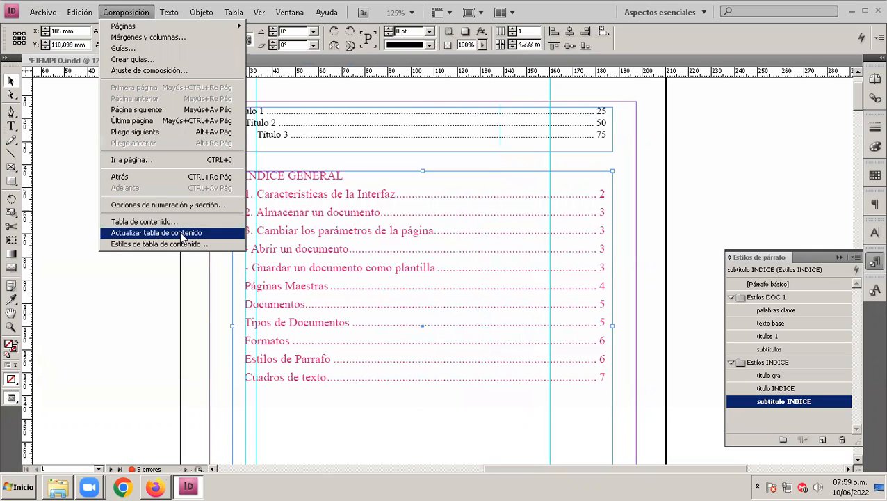
{"action": "left_click", "coordinate": [182, 234]}
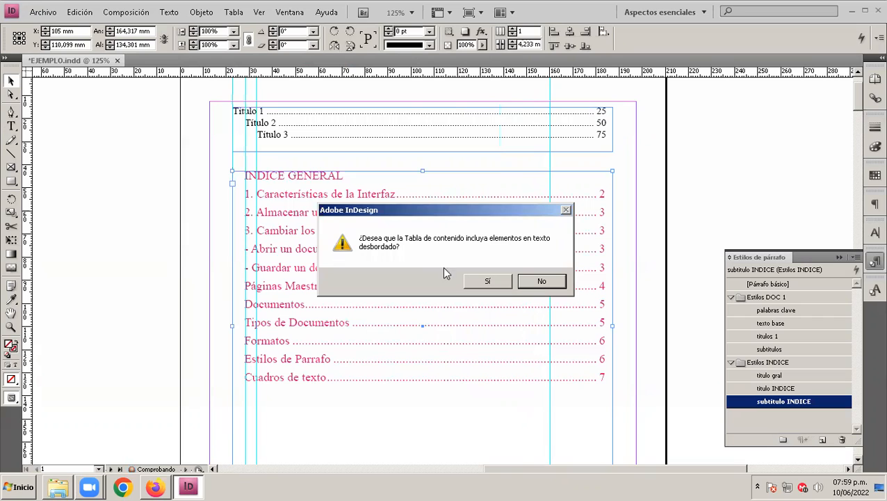
{"action": "left_click", "coordinate": [485, 282]}
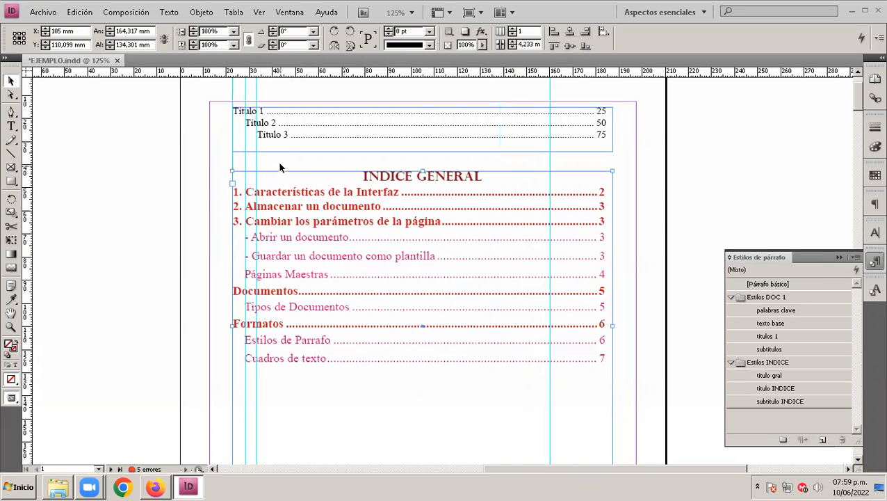
Step: Put away the paragraph styles list and select the "INDICE GENERAL" text frame
{"action": "left_click", "coordinate": [279, 136]}
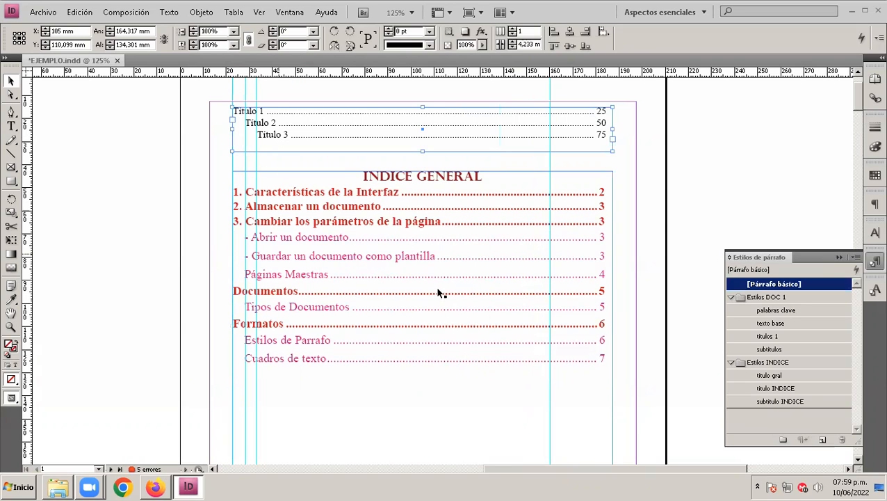
{"action": "left_click", "coordinate": [837, 257]}
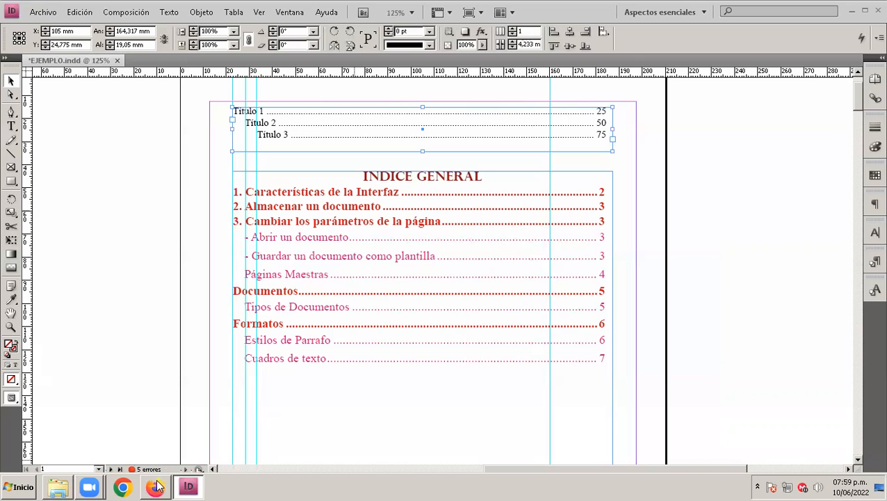
{"action": "left_click", "coordinate": [488, 402]}
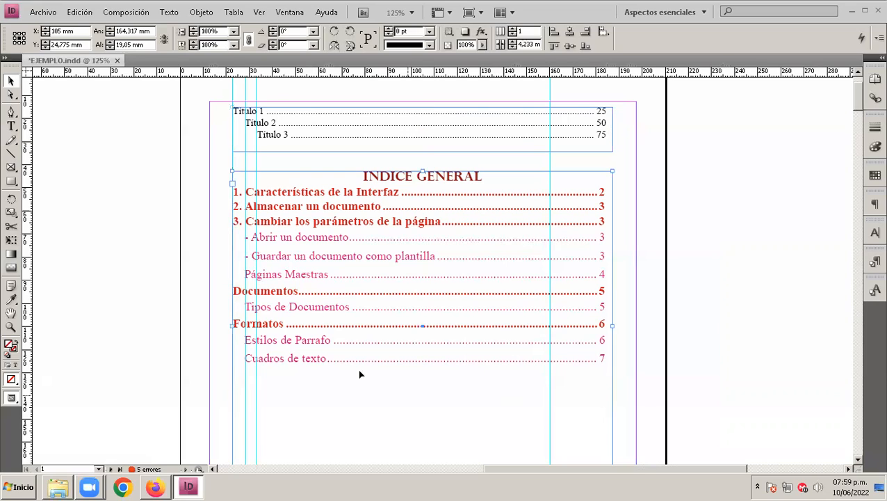
{"action": "left_click_drag", "start_coordinate": [785, 53], "coordinate": [788, 50]}
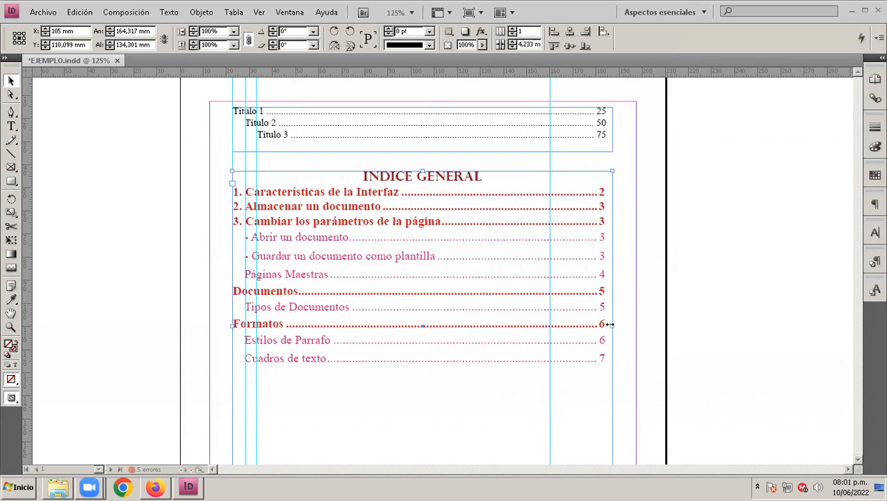
Step: Narrow the "INDICE GENERAL" frame to about 139 mm, shift it slightly upward and widen it to about 176 mm
{"action": "left_click_drag", "start_coordinate": [610, 324], "coordinate": [592, 324]}
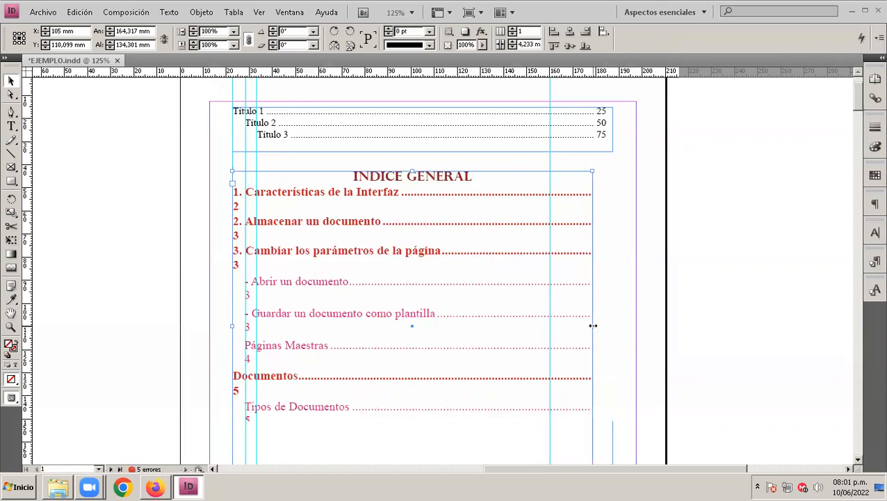
{"action": "left_click_drag", "start_coordinate": [461, 176], "coordinate": [464, 171]}
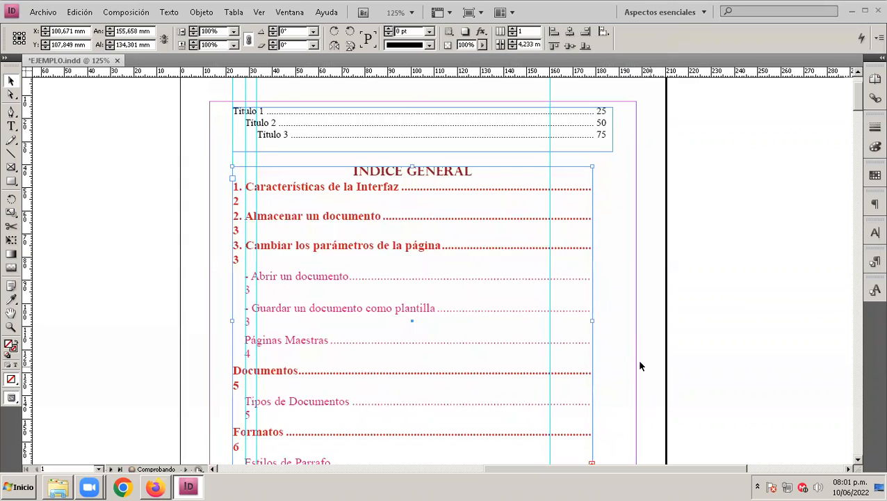
{"action": "left_click_drag", "start_coordinate": [591, 319], "coordinate": [555, 320]}
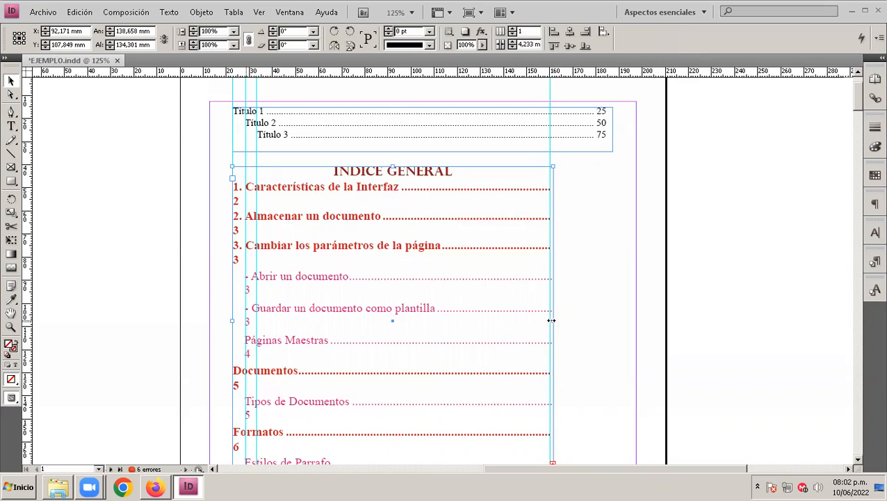
{"action": "left_click_drag", "start_coordinate": [554, 320], "coordinate": [574, 325]}
{"action": "mouse_move", "coordinate": [641, 320]}
{"action": "left_mouse_down"}
{"action": "mouse_move", "coordinate": [409, 322]}
{"action": "mouse_move", "coordinate": [649, 323]}
{"action": "mouse_move", "coordinate": [596, 325]}
{"action": "mouse_move", "coordinate": [640, 324]}
{"action": "left_mouse_up"}
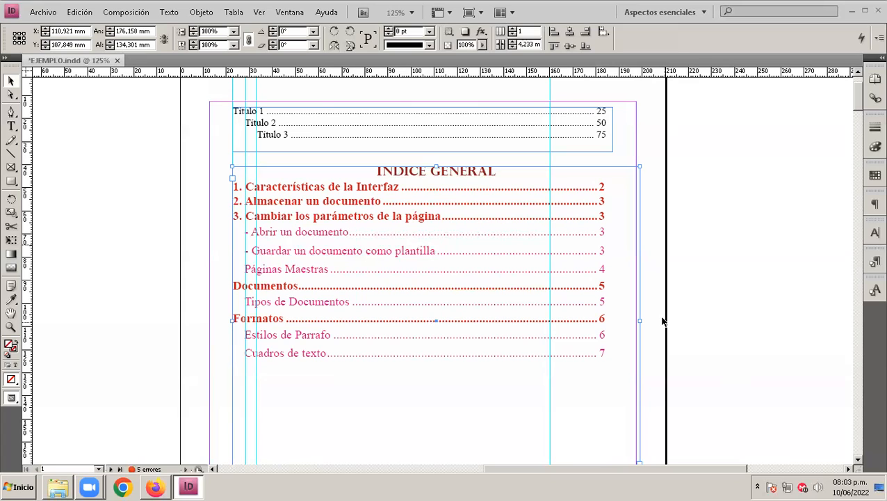
{"action": "left_click", "coordinate": [758, 485]}
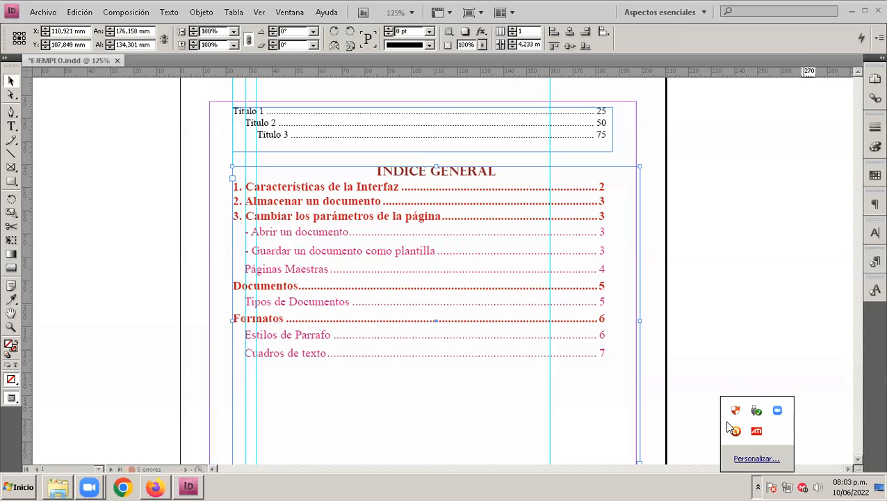
{"action": "left_click", "coordinate": [574, 15]}
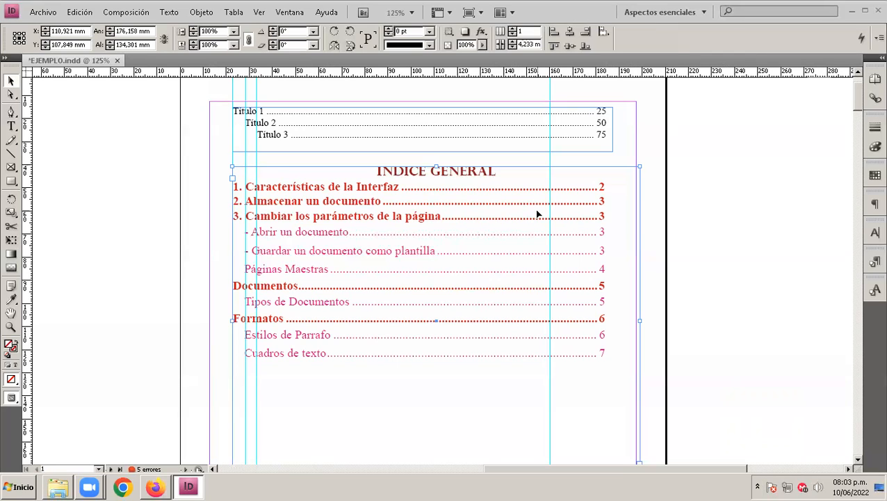
{"action": "left_click", "coordinate": [443, 481]}
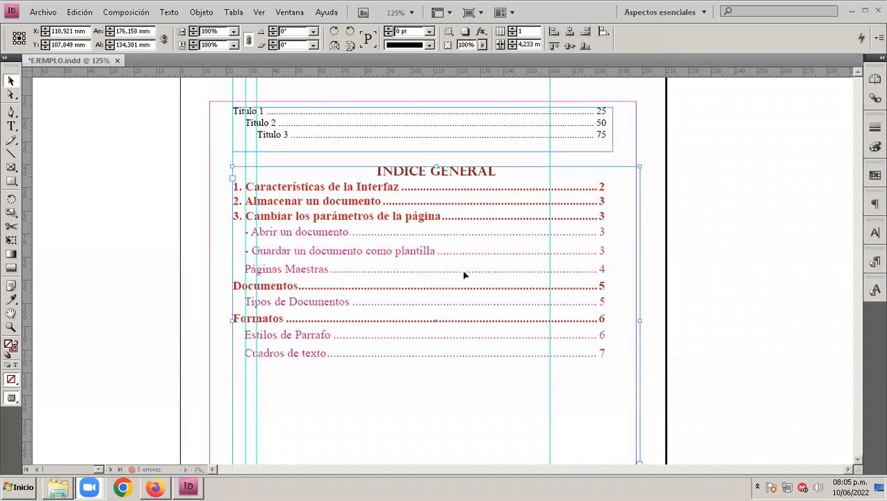
Step: Shorten the "INDICE GENERAL" frame to about 89 mm high and delete it from the page
{"action": "scroll", "coordinate": [460, 292], "scroll_direction": "down", "scroll_amount": 3}
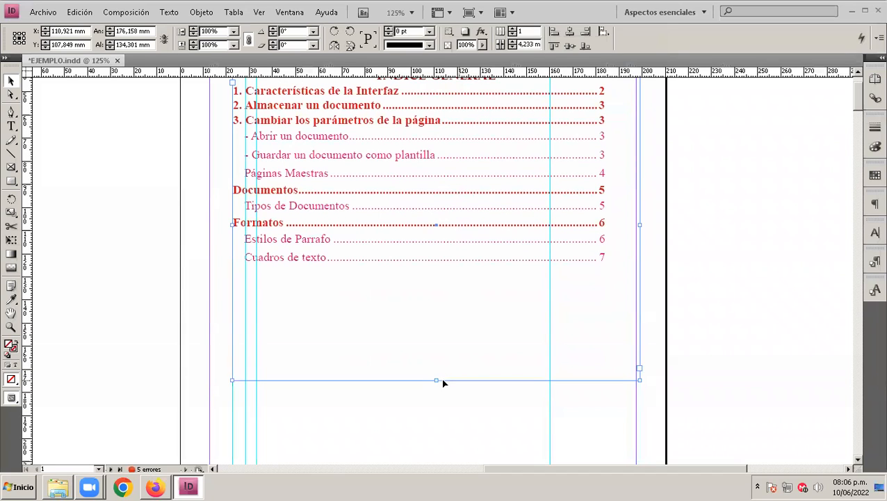
{"action": "left_click_drag", "start_coordinate": [437, 380], "coordinate": [434, 279]}
{"action": "scroll", "coordinate": [433, 279], "scroll_direction": "up", "scroll_amount": 5}
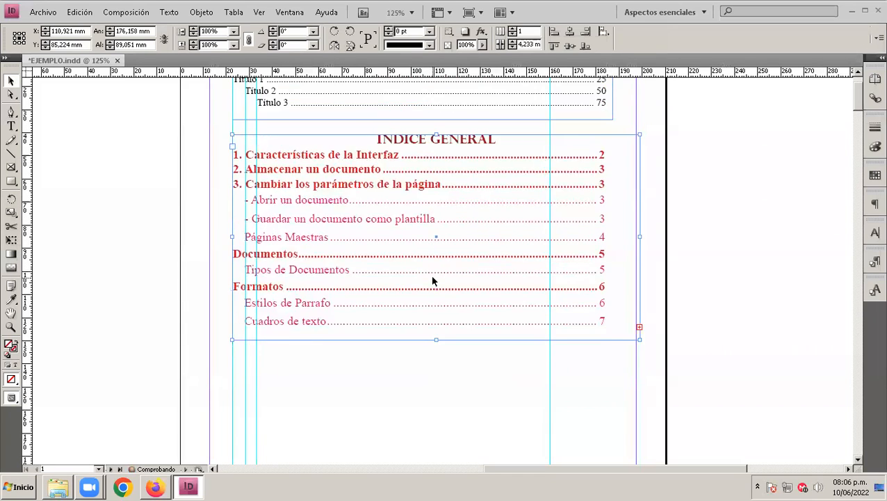
{"action": "key", "text": "Delete"}
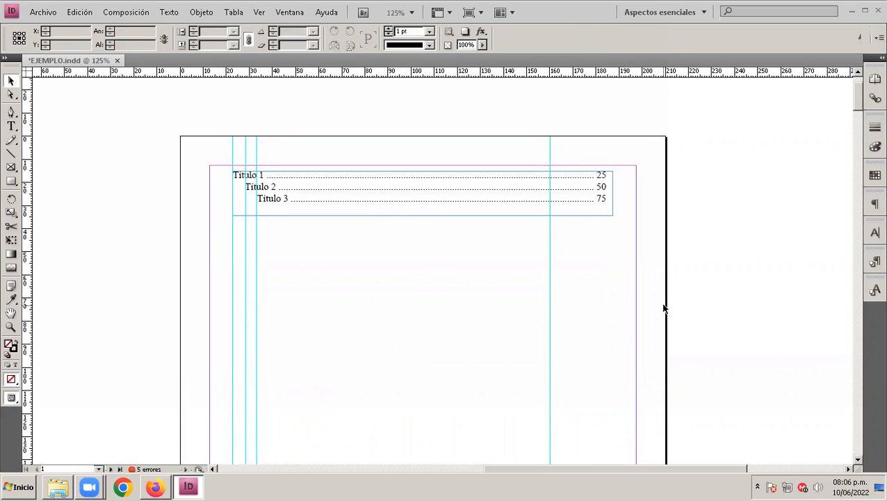
{"action": "key", "text": "ctrl+d"}
{"action": "left_click", "coordinate": [118, 13]}
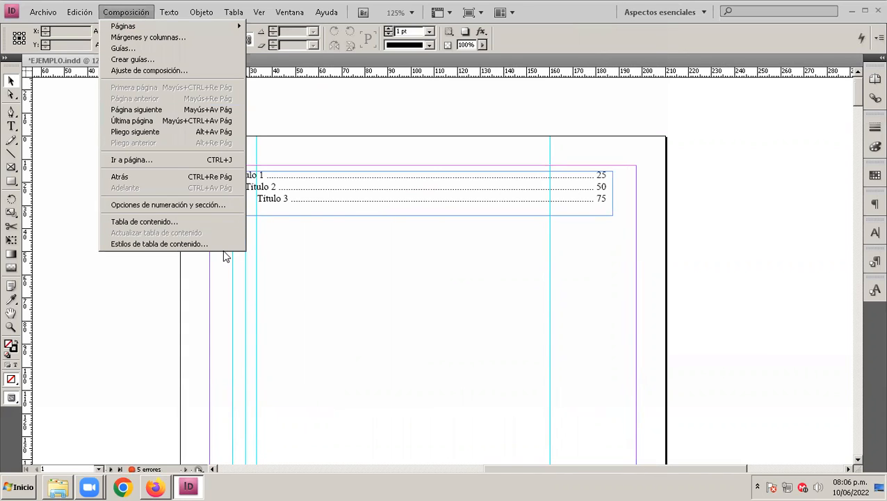
{"action": "left_click", "coordinate": [201, 223]}
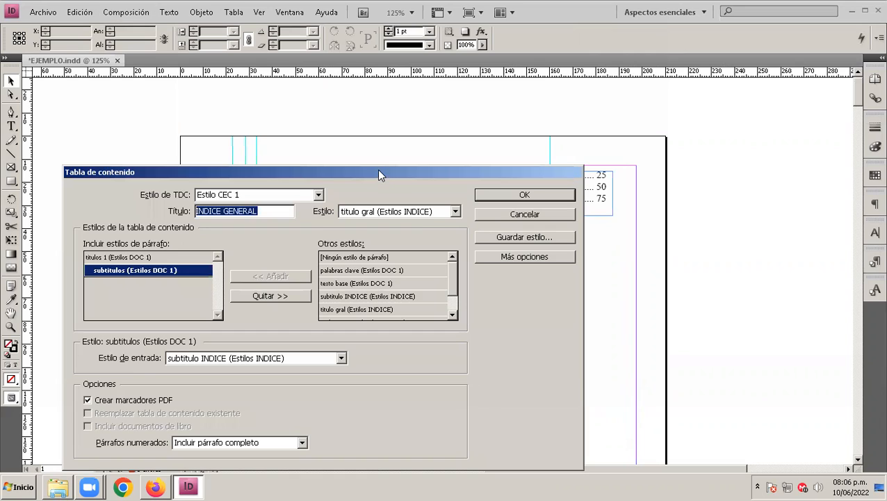
{"action": "left_click_drag", "start_coordinate": [380, 176], "coordinate": [429, 109]}
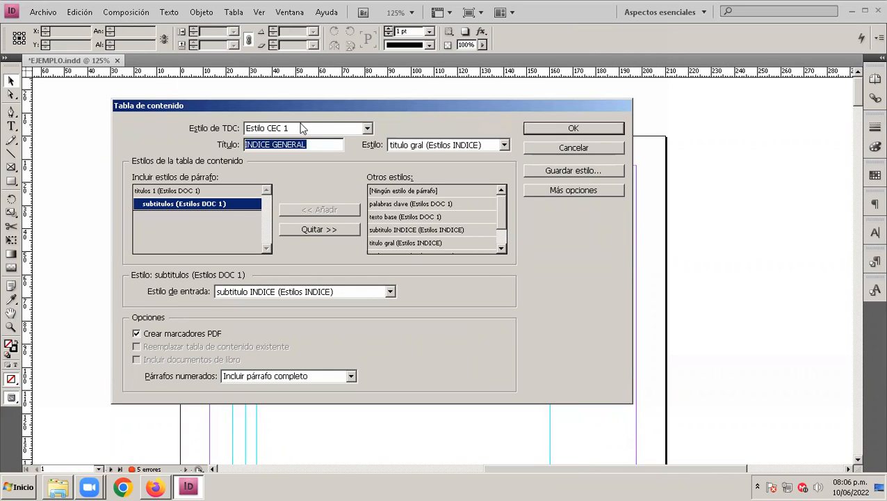
{"action": "left_click", "coordinate": [582, 150]}
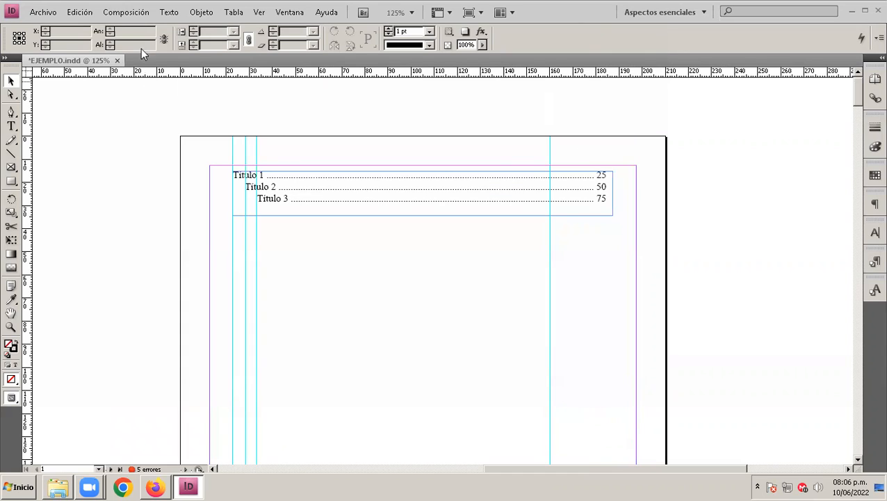
Step: Start a new table of contents style named "Estilo de TDC 2", keeping the title "Contenido"
{"action": "left_click", "coordinate": [135, 14]}
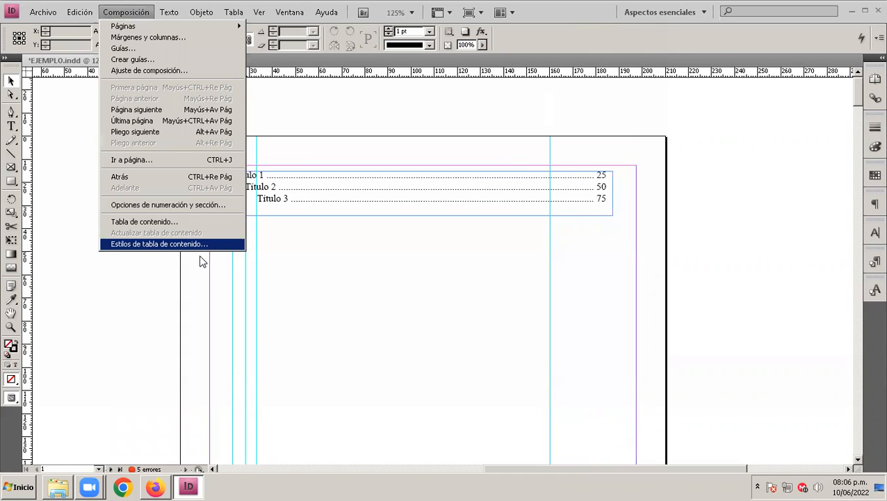
{"action": "left_click", "coordinate": [166, 245]}
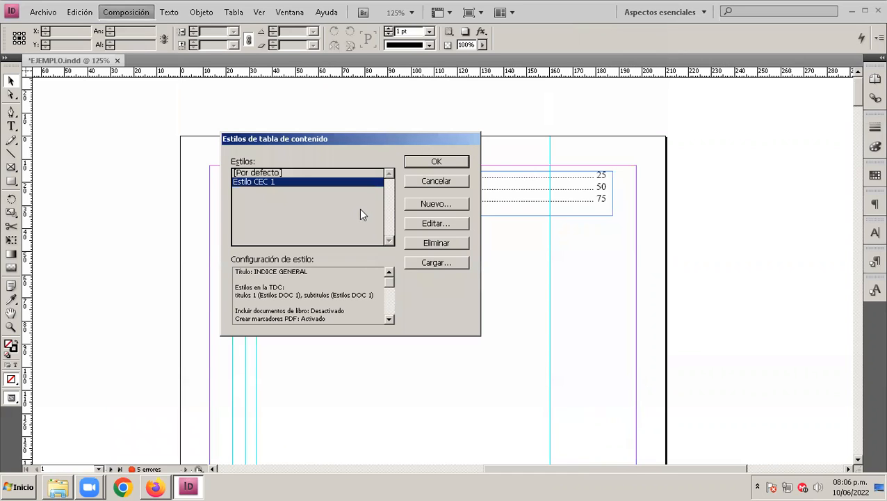
{"action": "left_click", "coordinate": [438, 204]}
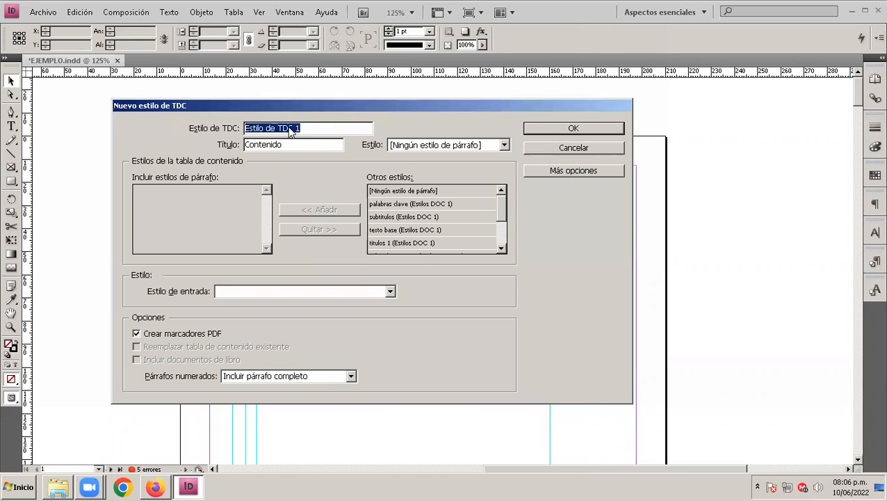
{"action": "left_click", "coordinate": [316, 132]}
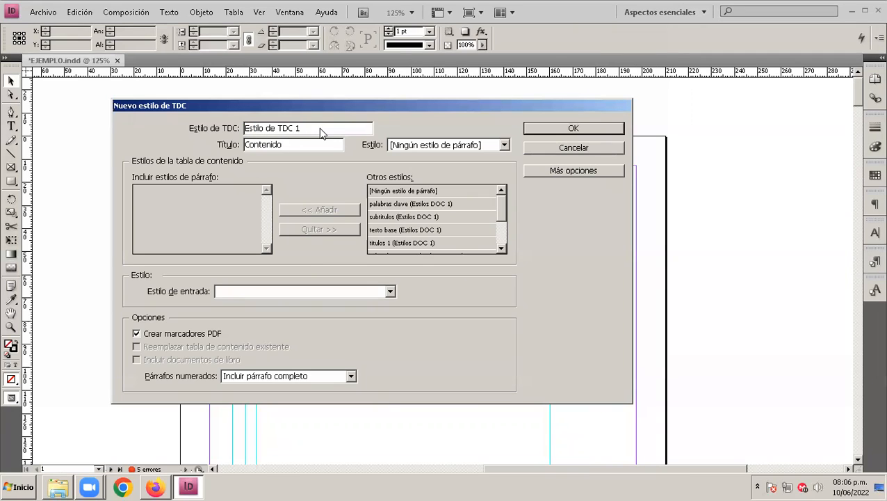
{"action": "type", "text": "2"}
{"action": "left_click", "coordinate": [574, 130]}
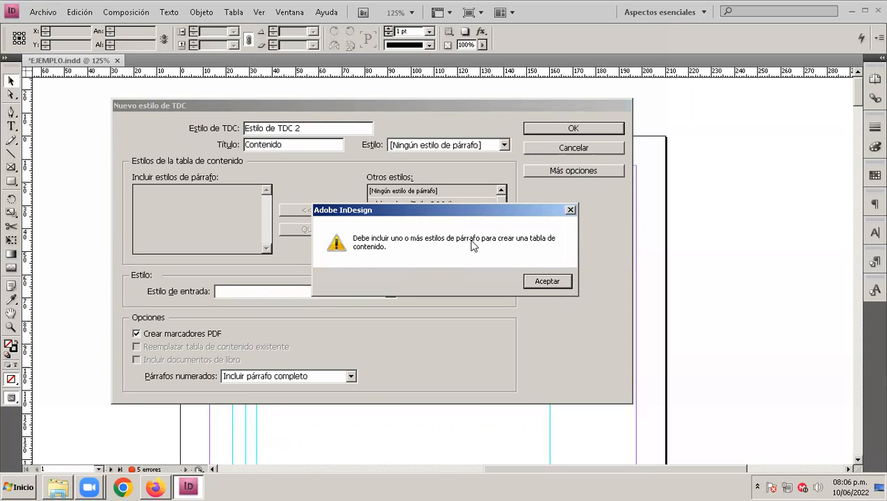
{"action": "left_click", "coordinate": [557, 283]}
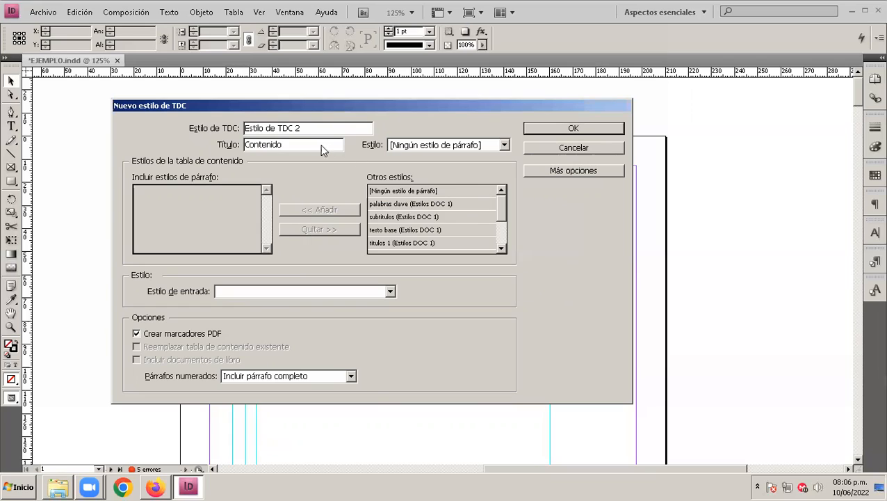
Step: Include the paragraph styles "titulos 1" and "subtitulos" from Estilos DOC 1 in the new table of contents style
{"action": "left_click", "coordinate": [411, 207]}
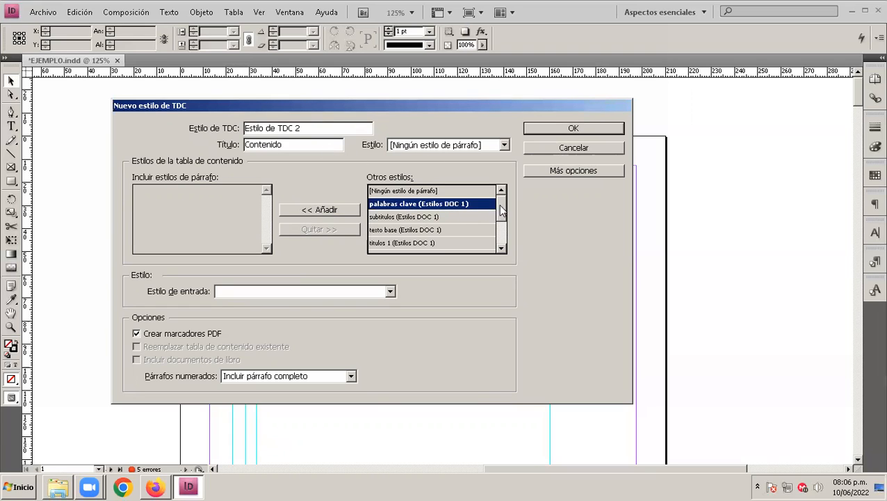
{"action": "left_click", "coordinate": [426, 243]}
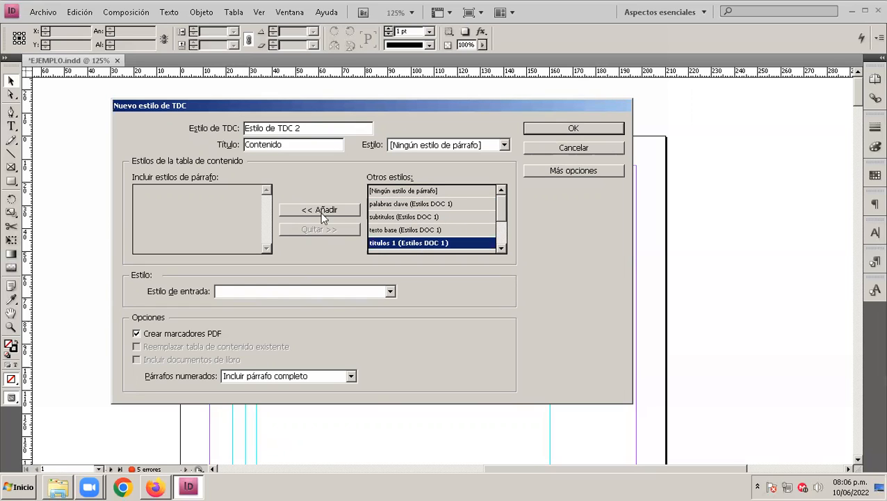
{"action": "left_click", "coordinate": [319, 210]}
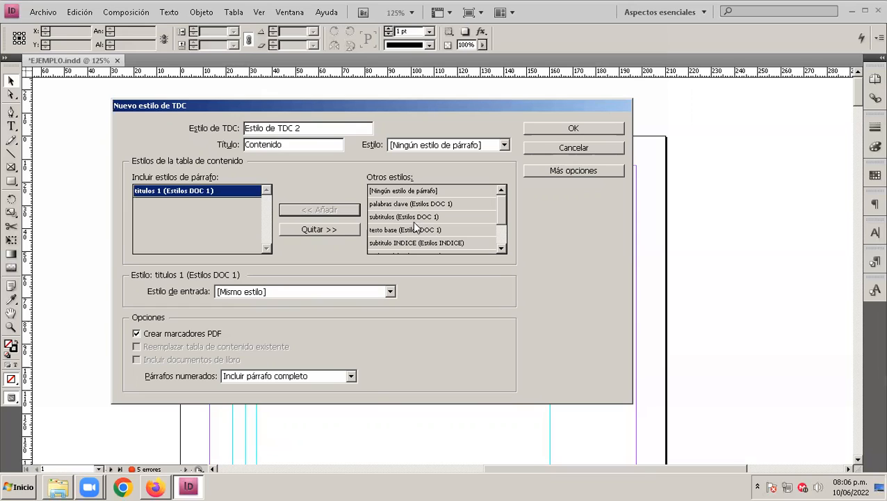
{"action": "left_click", "coordinate": [414, 218]}
{"action": "left_click", "coordinate": [319, 209]}
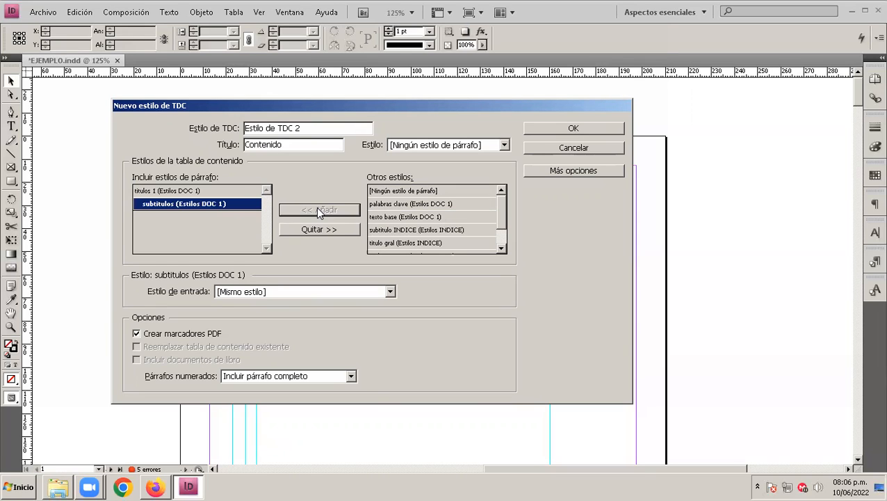
Step: Set the entry style of both "subtitulos" and "titulos 1" to [Párrafo básico] and save the table of contents style
{"action": "left_click", "coordinate": [391, 292]}
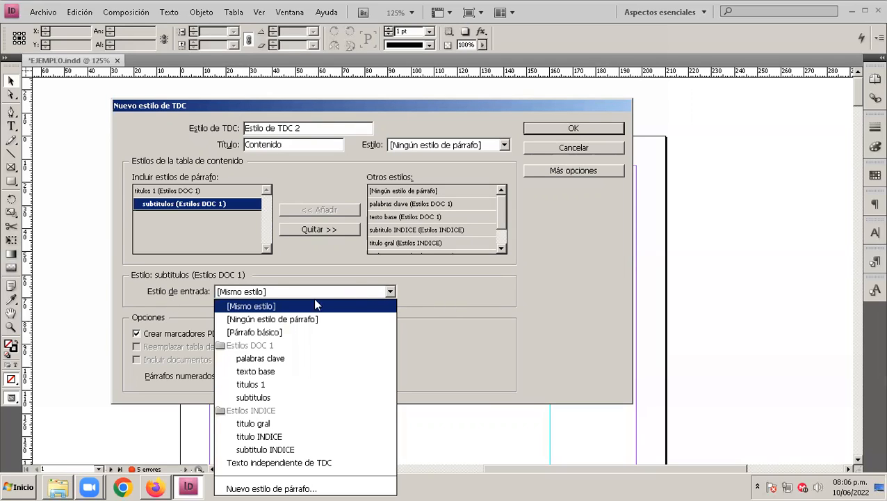
{"action": "left_click", "coordinate": [257, 332]}
{"action": "left_click", "coordinate": [192, 192]}
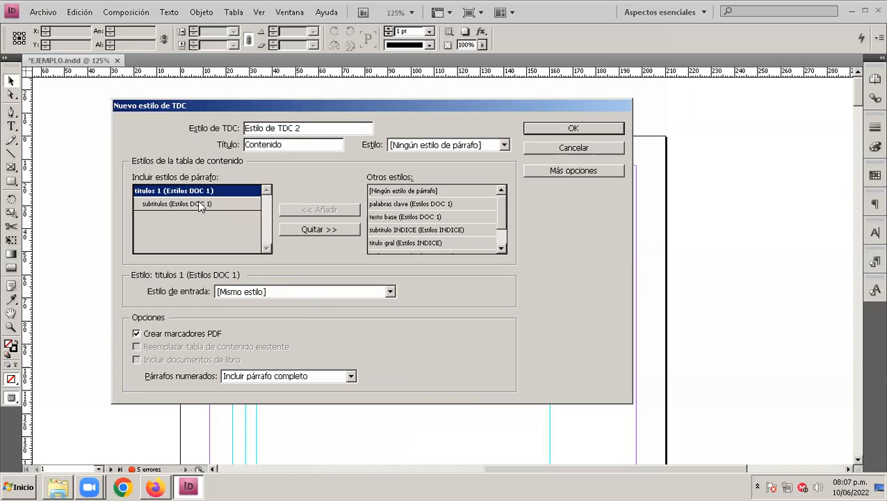
{"action": "left_click", "coordinate": [303, 291]}
{"action": "left_click", "coordinate": [274, 333]}
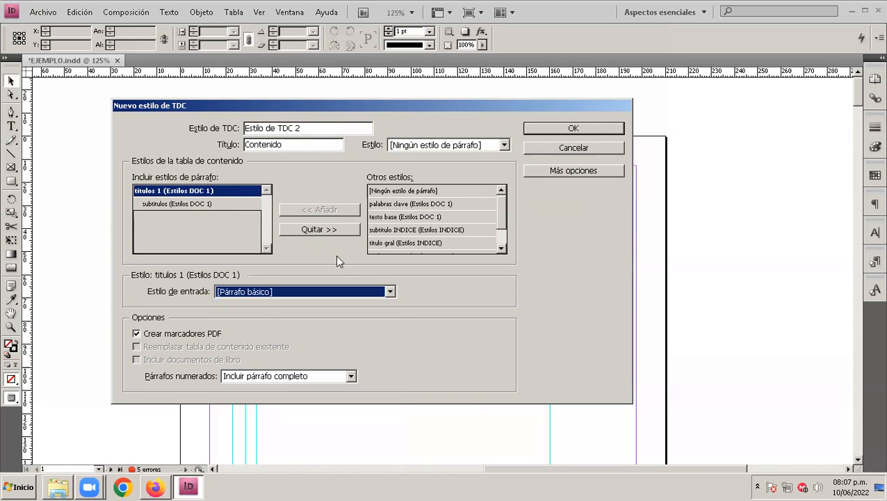
{"action": "left_click", "coordinate": [560, 131]}
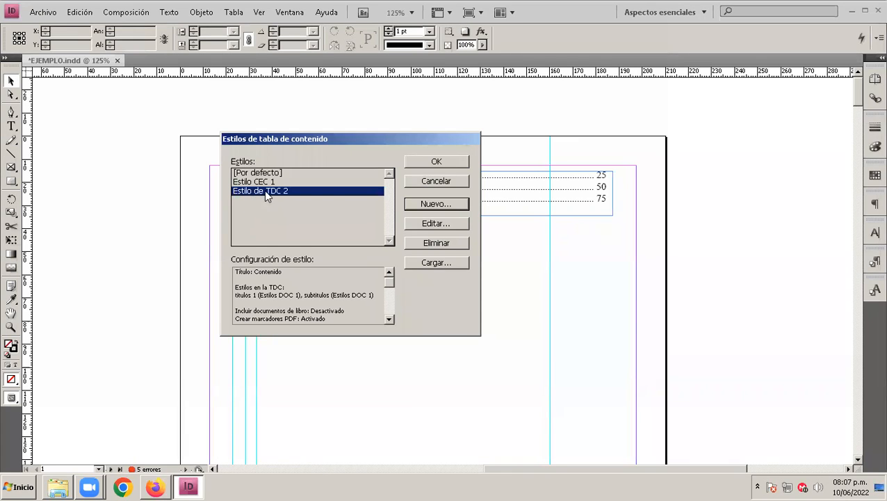
{"action": "left_click", "coordinate": [424, 162]}
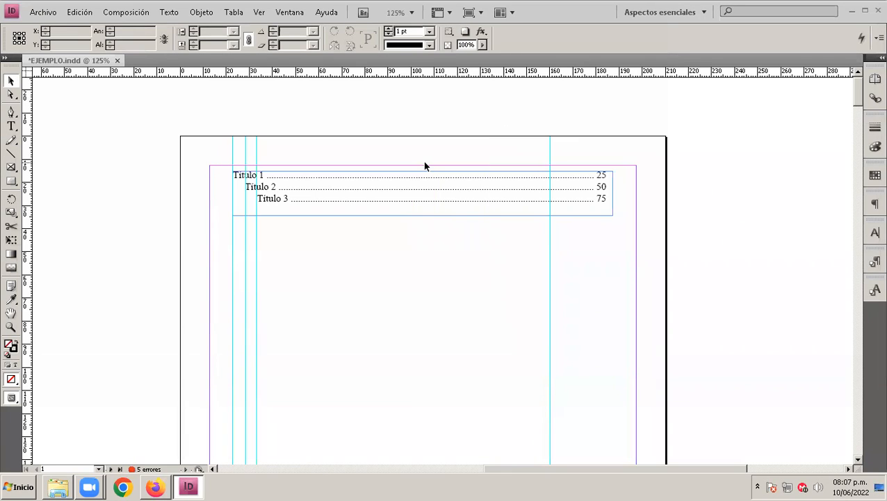
Step: Generate a table of contents from "Estilo de TDC 2" with overset text included, placing it below the sample lines at about 164 × 52 mm
{"action": "left_click", "coordinate": [135, 13]}
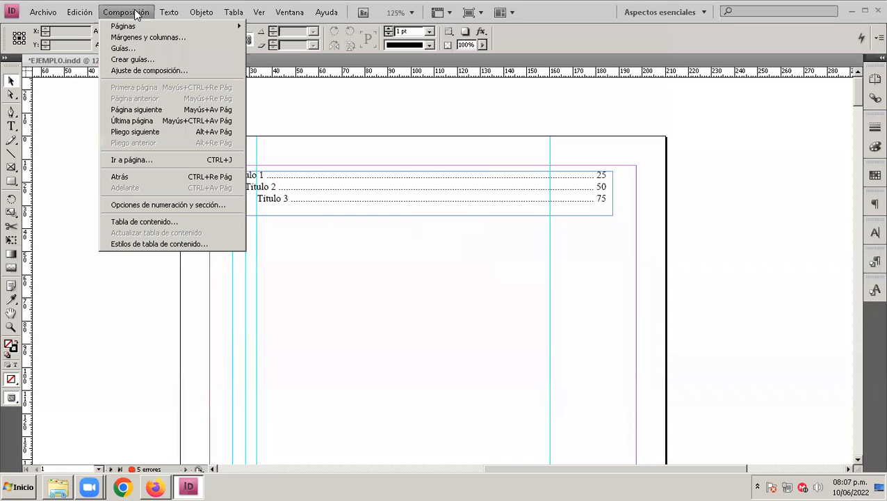
{"action": "left_click", "coordinate": [180, 221]}
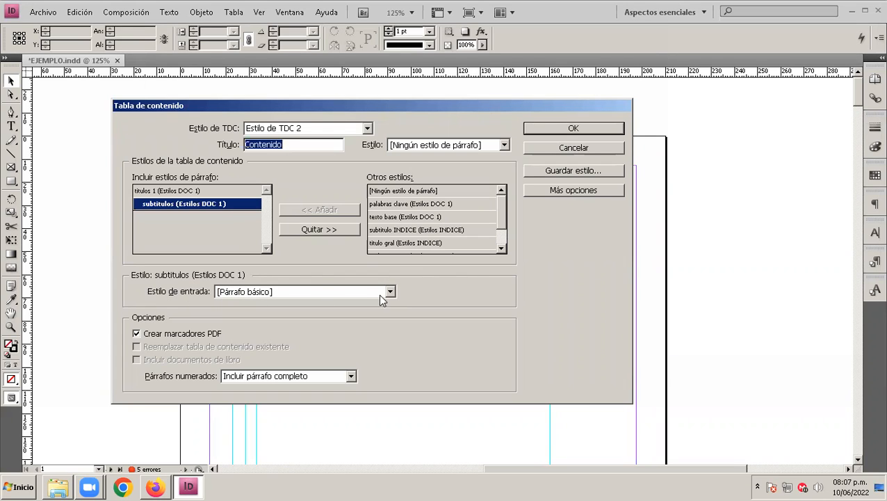
{"action": "left_click", "coordinate": [541, 128]}
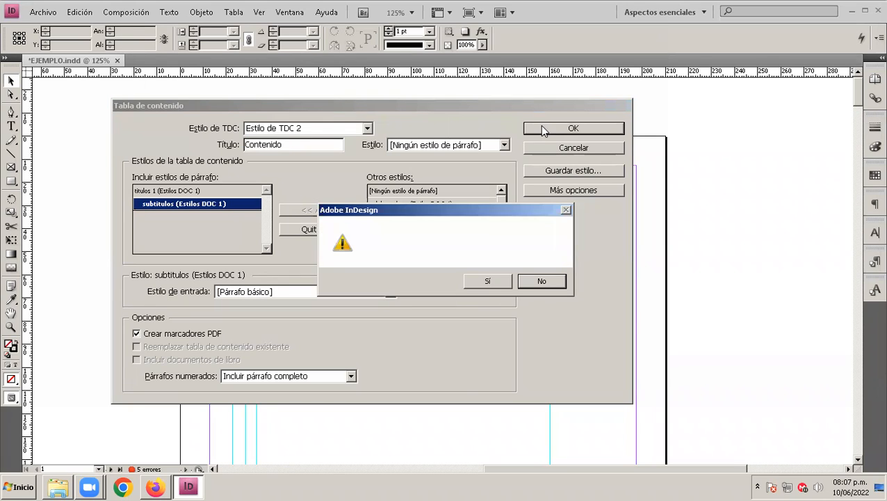
{"action": "left_click", "coordinate": [485, 282]}
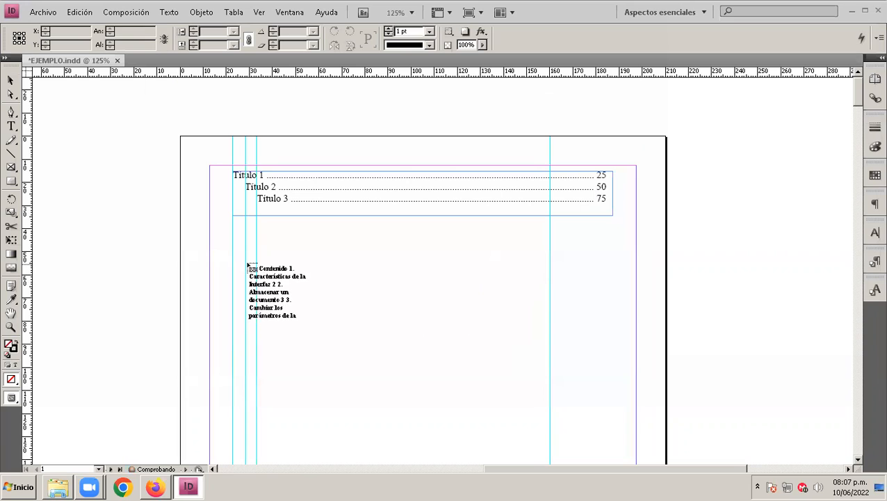
{"action": "left_click_drag", "start_coordinate": [234, 257], "coordinate": [612, 376]}
Step: Lengthen the "Contenido" frame to about 69 mm high so all of its entries fit
{"action": "scroll", "coordinate": [396, 355], "scroll_direction": "down", "scroll_amount": 1}
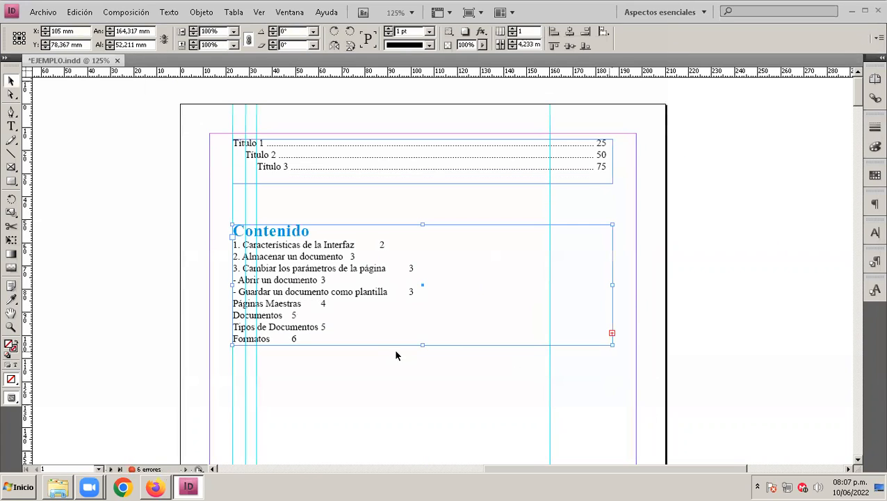
{"action": "left_click_drag", "start_coordinate": [426, 345], "coordinate": [429, 407]}
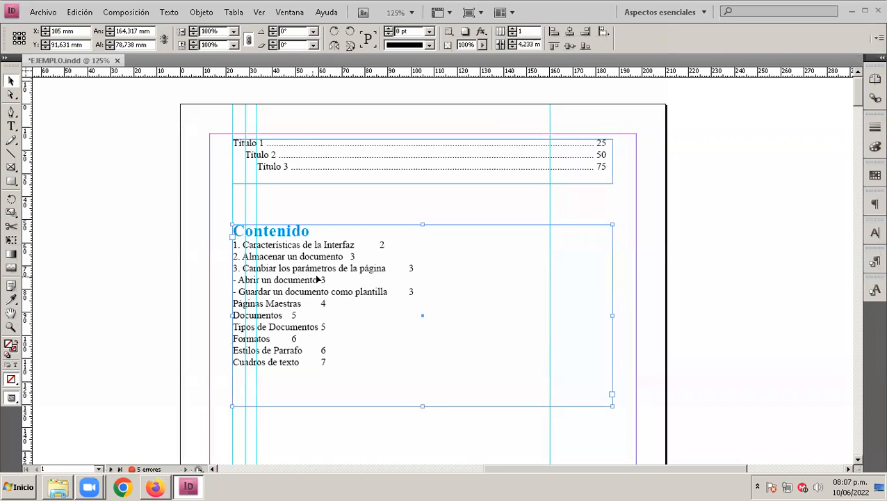
{"action": "left_click_drag", "start_coordinate": [422, 407], "coordinate": [423, 383]}
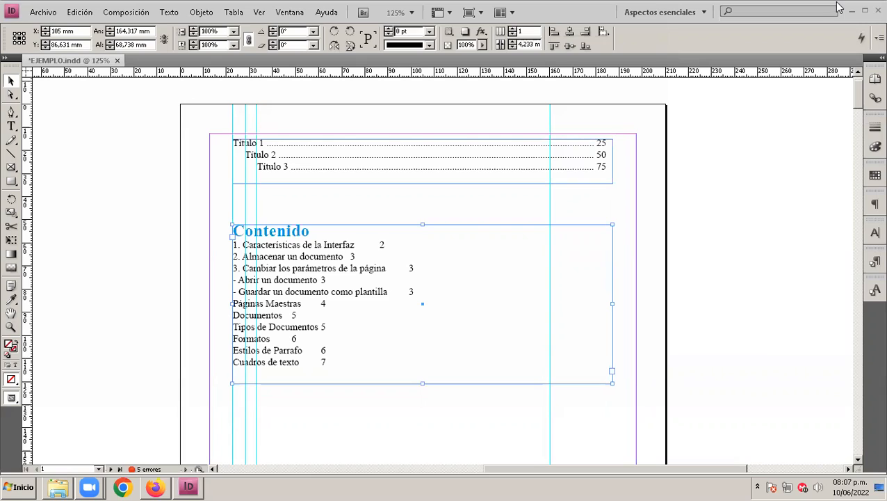
Step: Bring up the paragraph styles, select the "Titulo 3" sample line and create a new paragraph style from it
{"action": "left_click", "coordinate": [826, 323]}
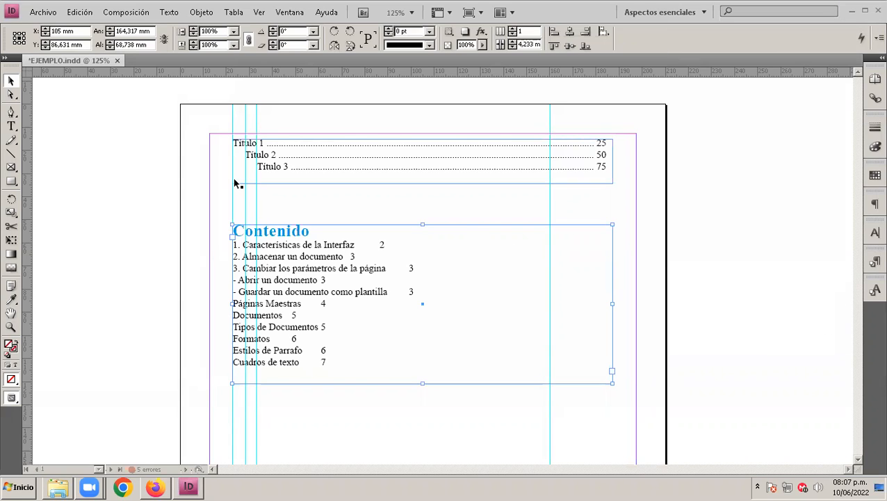
{"action": "left_click", "coordinate": [875, 263]}
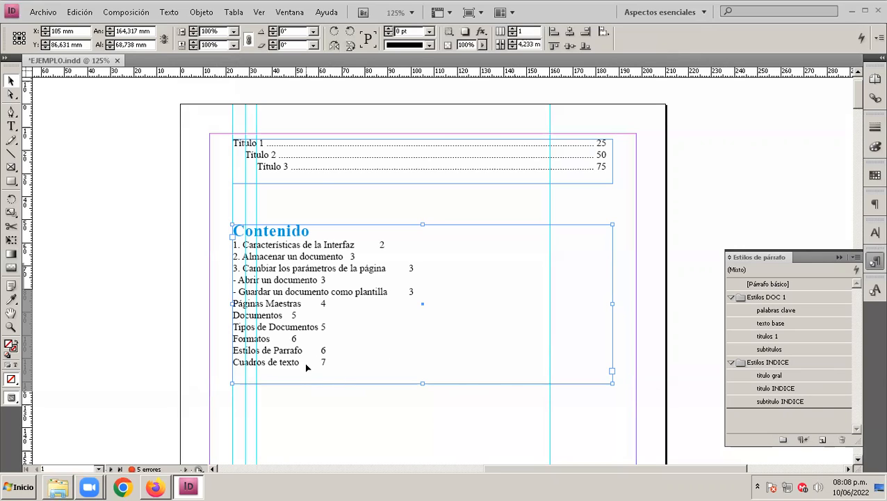
{"action": "double_click", "coordinate": [309, 164]}
{"action": "left_click_drag", "start_coordinate": [613, 166], "coordinate": [256, 167]}
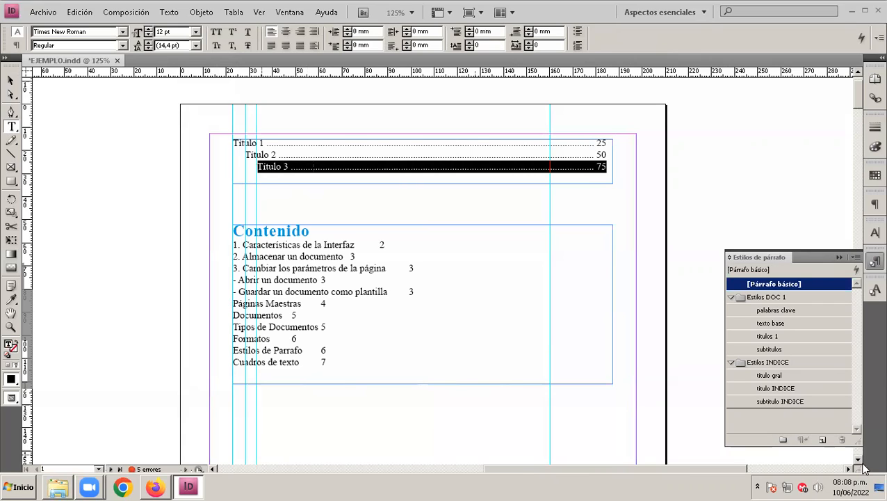
{"action": "left_click", "coordinate": [822, 440]}
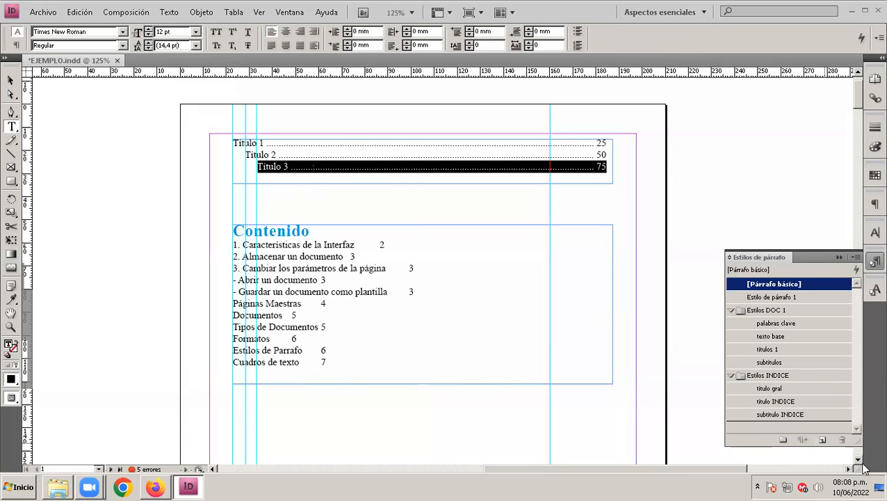
Step: Apply the new paragraph style to the "Titulo 3" line and move the style into the Estilos INDICE group
{"action": "left_click", "coordinate": [769, 299]}
{"action": "left_click", "coordinate": [769, 299]}
{"action": "left_click_drag", "start_coordinate": [734, 299], "coordinate": [762, 414]}
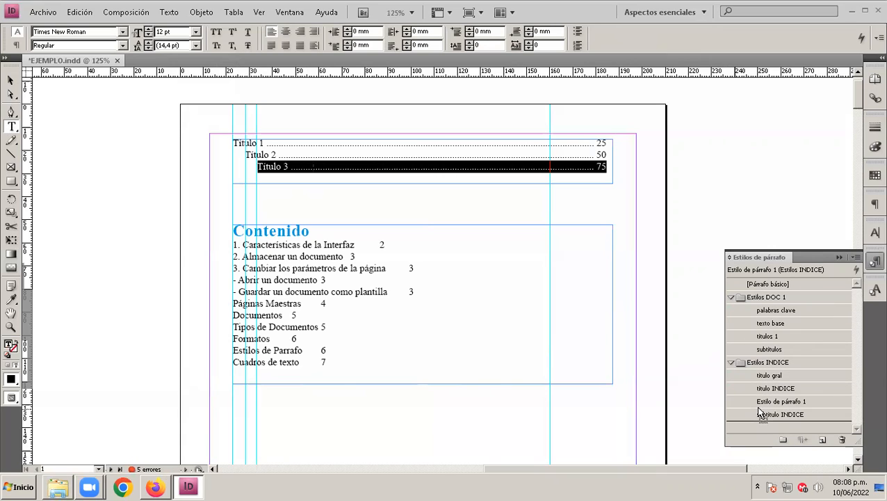
Step: Give the new paragraph style a right-aligned tab stop at 161 mm with a "." leader
{"action": "double_click", "coordinate": [763, 402]}
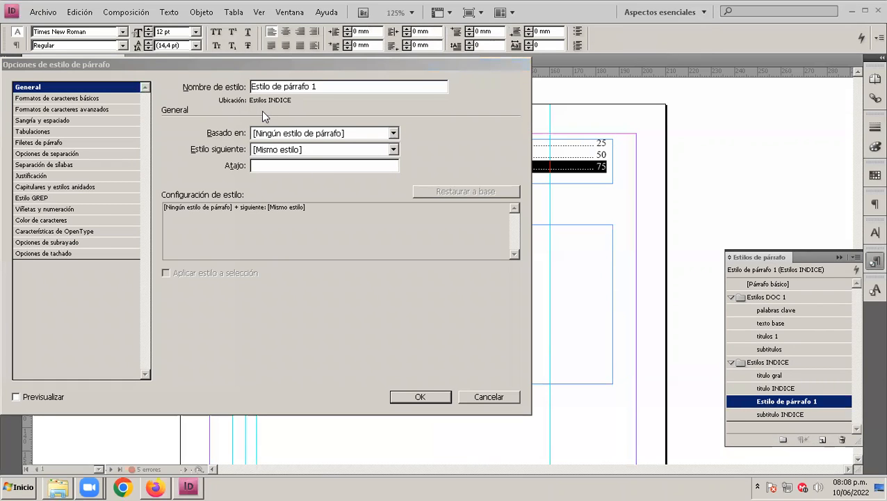
{"action": "left_click", "coordinate": [32, 132]}
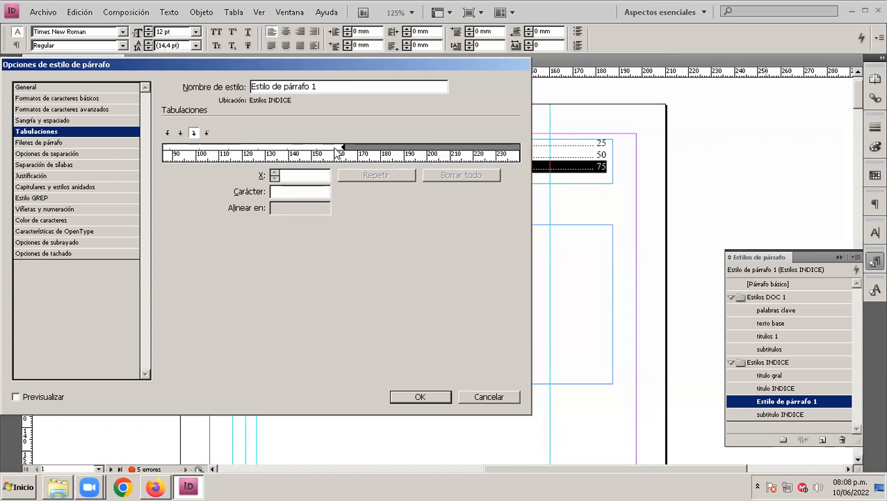
{"action": "left_click", "coordinate": [306, 175]}
{"action": "type", "text": "161"}
{"action": "left_click", "coordinate": [294, 198]}
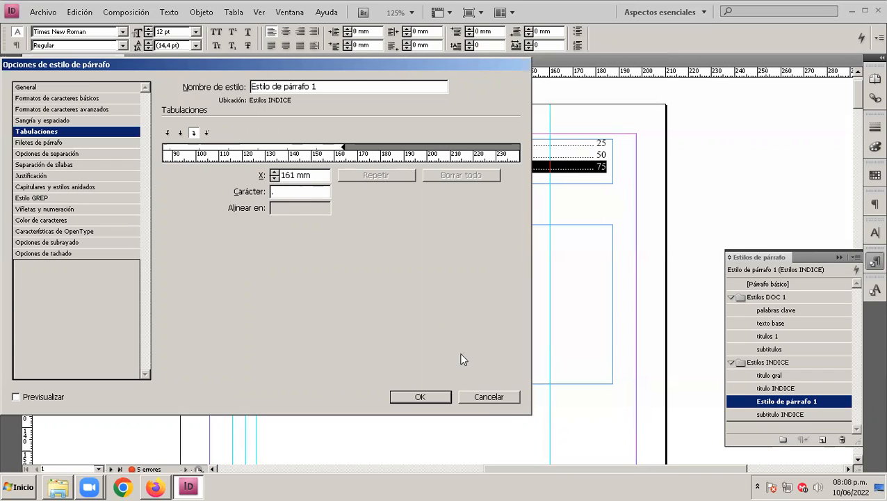
{"action": "left_click", "coordinate": [431, 395]}
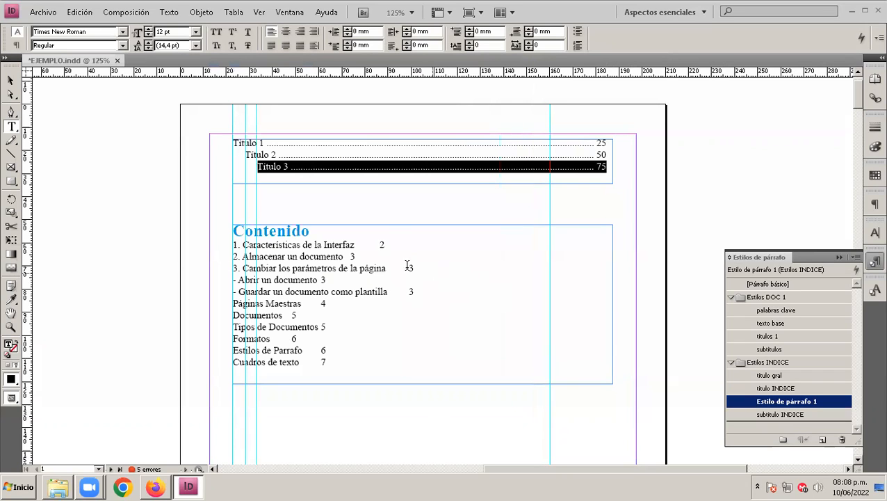
Step: Delete the existing "Contenido" table of contents frame from the page
{"action": "left_click", "coordinate": [126, 11]}
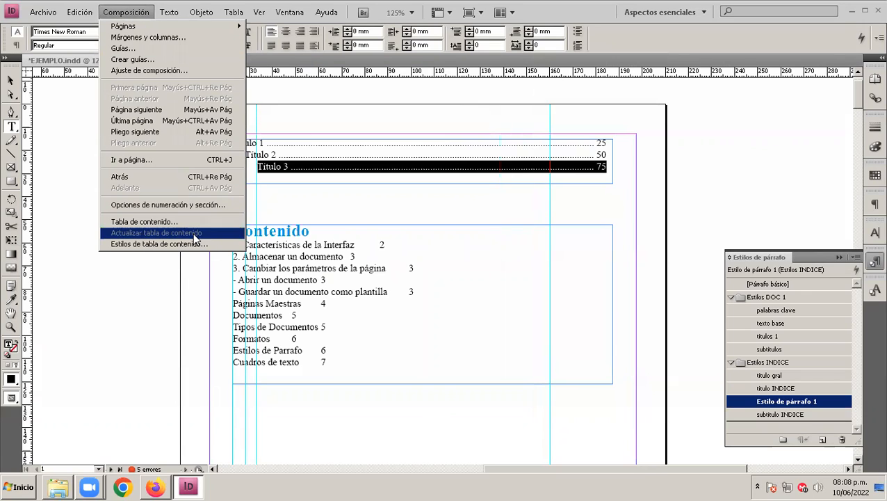
{"action": "left_click", "coordinate": [322, 288]}
{"action": "left_click", "coordinate": [12, 79]}
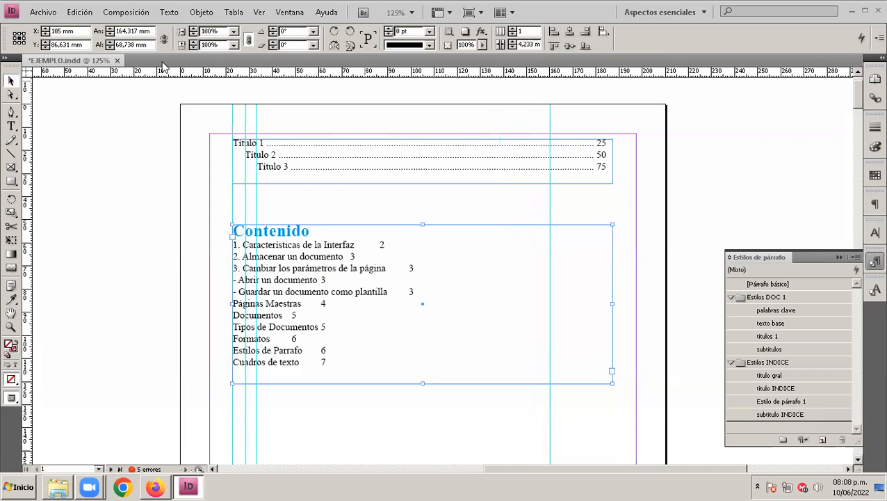
{"action": "left_click", "coordinate": [126, 12]}
{"action": "left_click", "coordinate": [314, 213]}
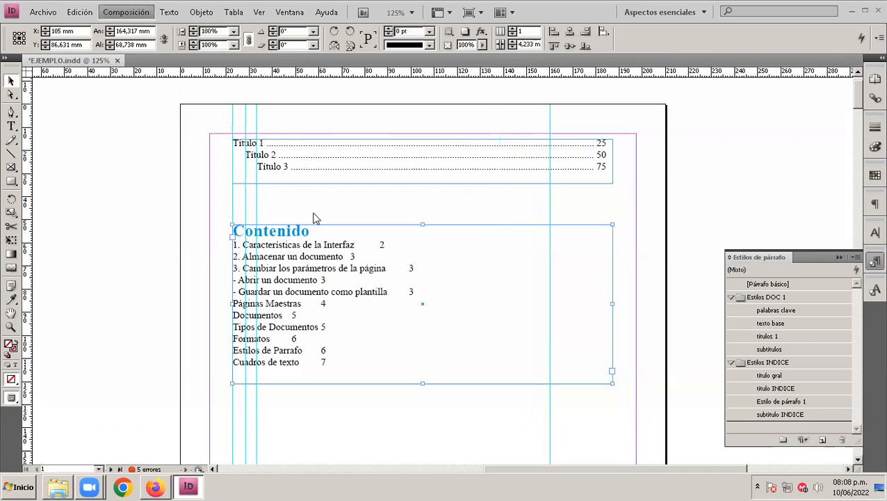
{"action": "key", "text": "Delete"}
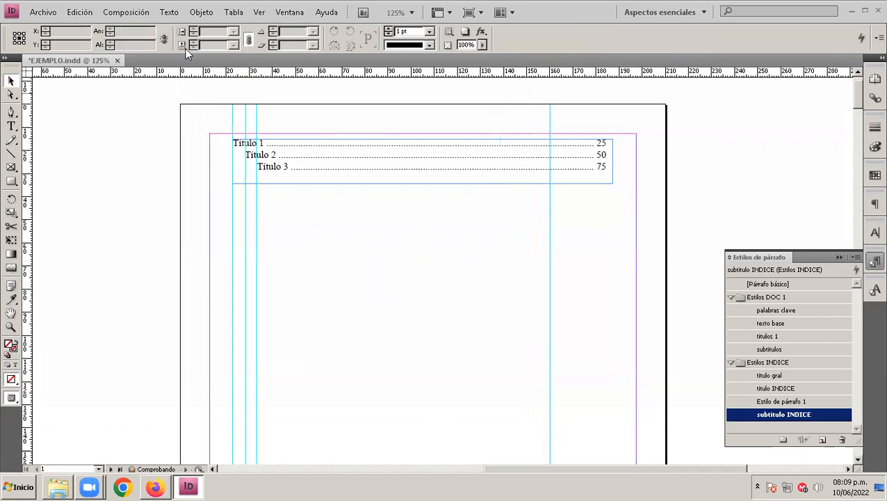
Step: Set up the table of contents so titulos 1, subtitulos and the "Contenido" title all use Estilo de párrafo 1
{"action": "left_click", "coordinate": [132, 13]}
{"action": "left_click", "coordinate": [185, 222]}
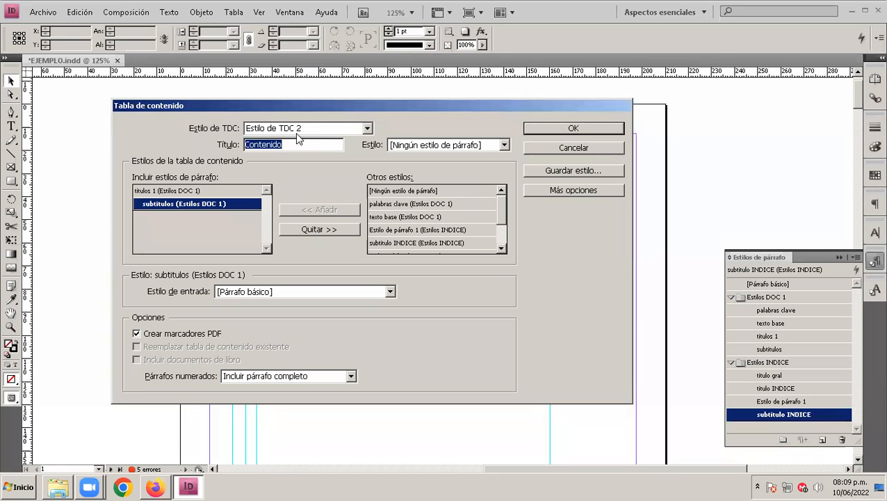
{"action": "left_click", "coordinate": [158, 194]}
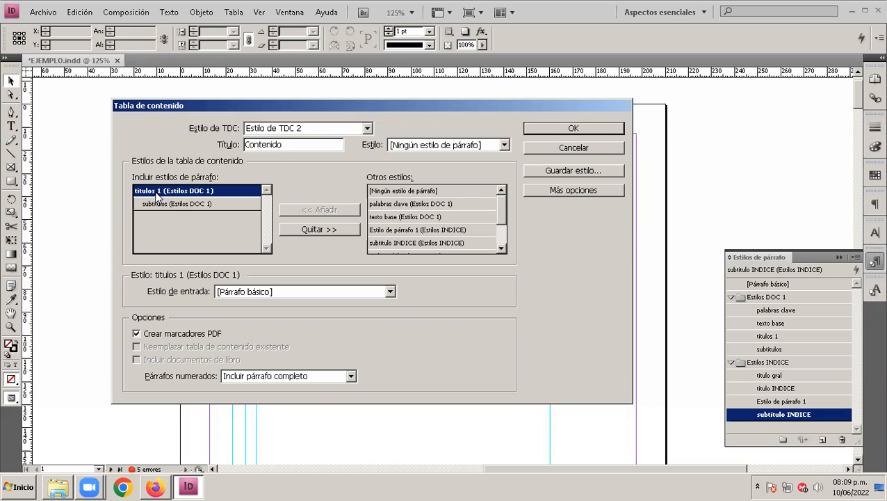
{"action": "left_click", "coordinate": [320, 292]}
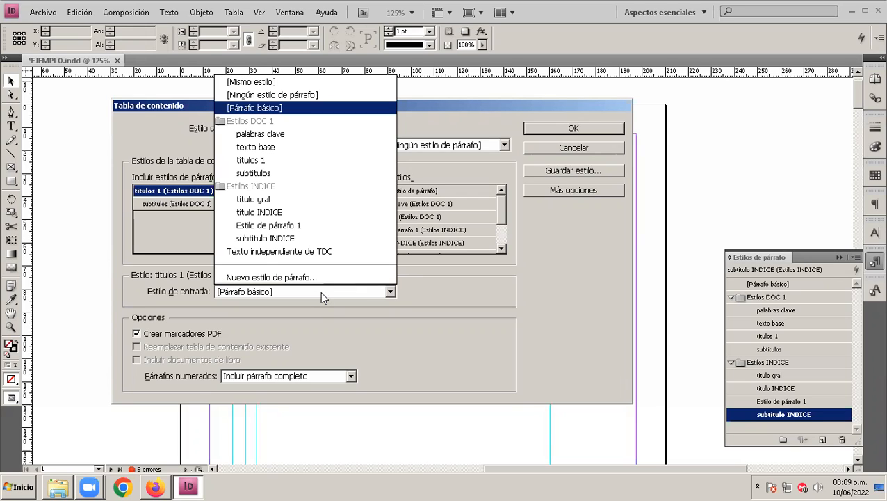
{"action": "left_click", "coordinate": [304, 227]}
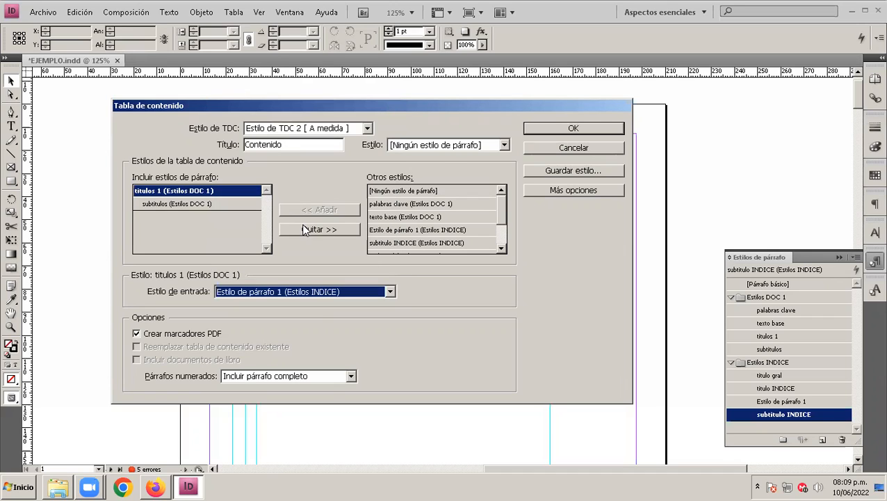
{"action": "left_click", "coordinate": [157, 203]}
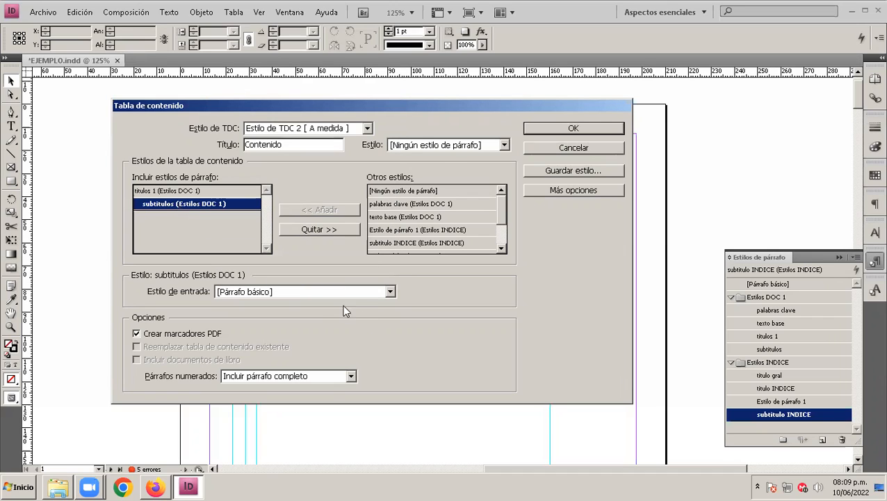
{"action": "left_click", "coordinate": [319, 290]}
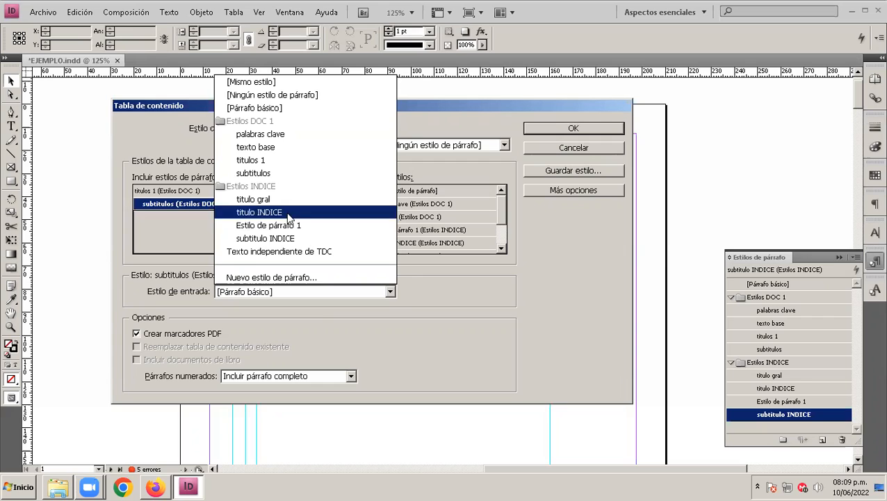
{"action": "left_click", "coordinate": [299, 226]}
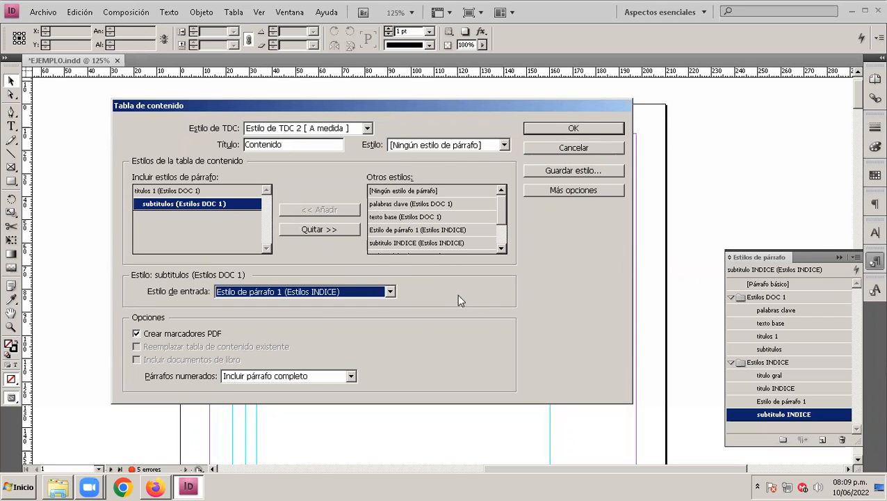
{"action": "left_click", "coordinate": [501, 146]}
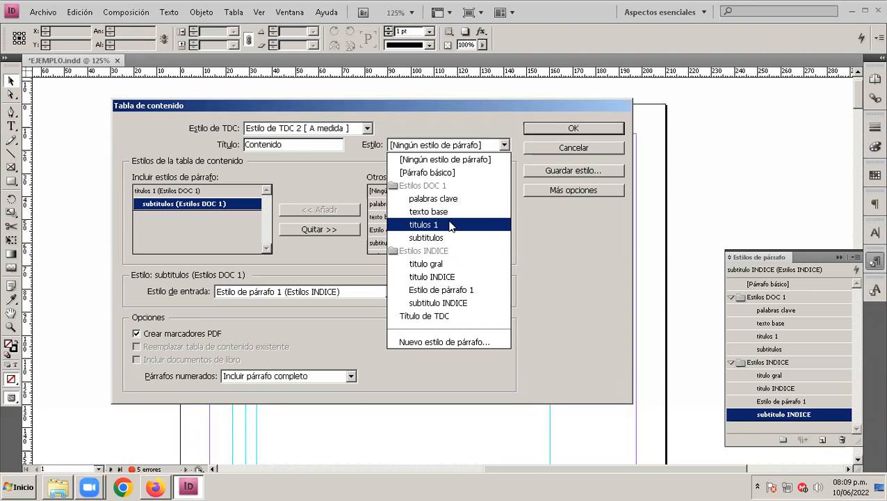
{"action": "left_click", "coordinate": [464, 291]}
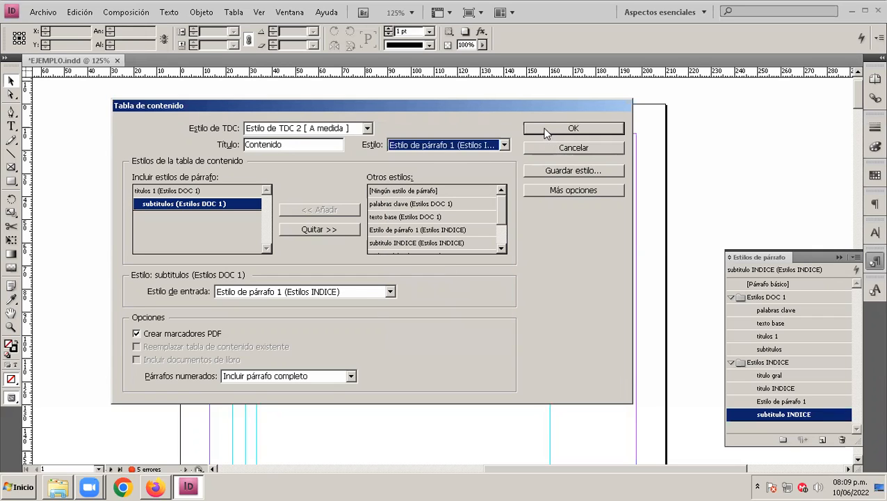
Step: Generate the table of contents and place it below the sample lines in a frame about 164 by 68 mm
{"action": "left_click", "coordinate": [546, 132]}
{"action": "left_click", "coordinate": [482, 280]}
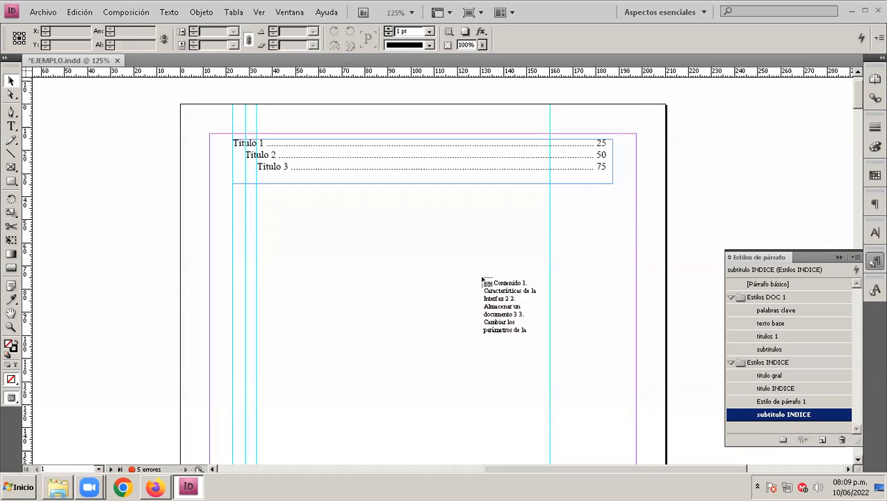
{"action": "left_click_drag", "start_coordinate": [232, 216], "coordinate": [614, 372]}
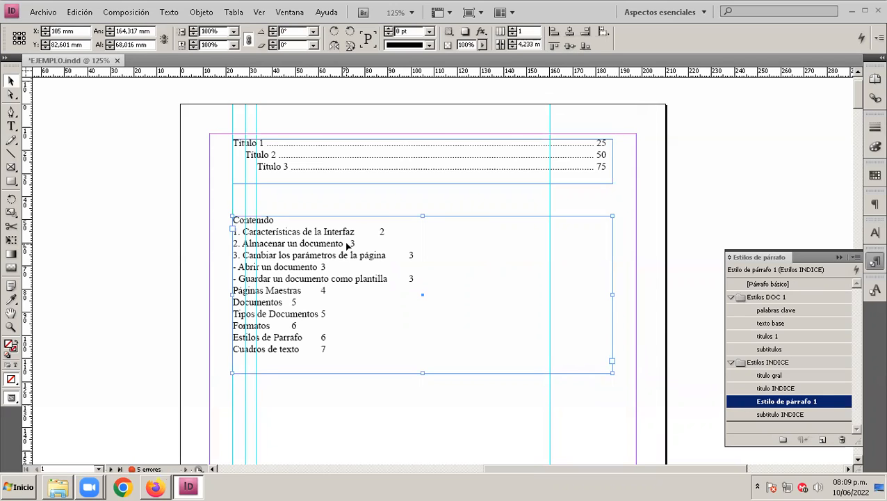
Step: Try to give Estilo de párrafo 1 a right-aligned tab position of 161 mm with a "." leader
{"action": "double_click", "coordinate": [797, 402]}
{"action": "left_click", "coordinate": [34, 131]}
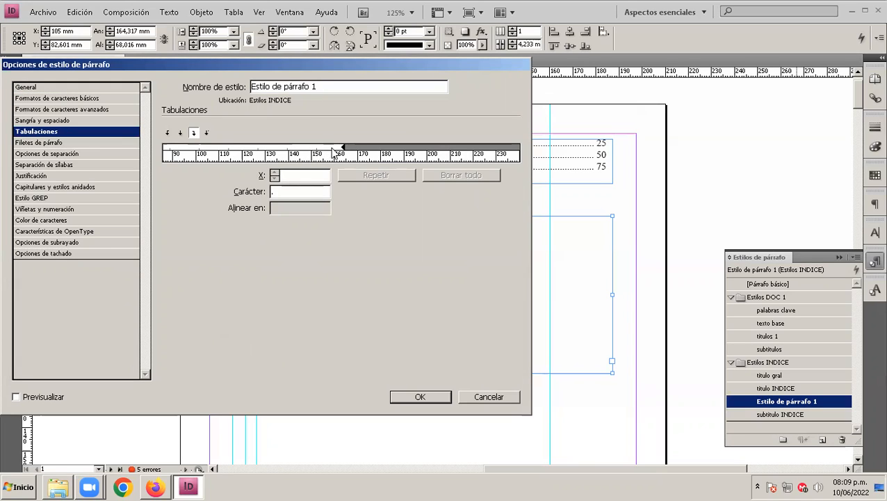
{"action": "type", "text": "161"}
{"action": "left_click", "coordinate": [310, 191]}
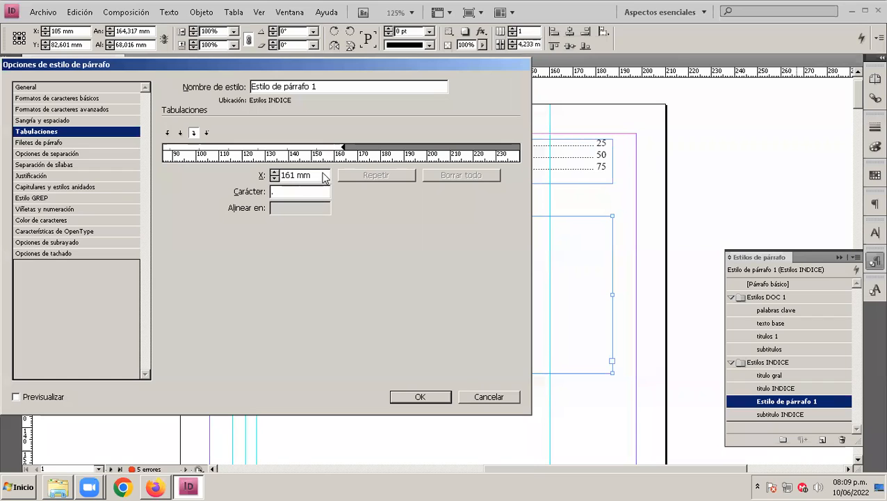
{"action": "left_click", "coordinate": [425, 398]}
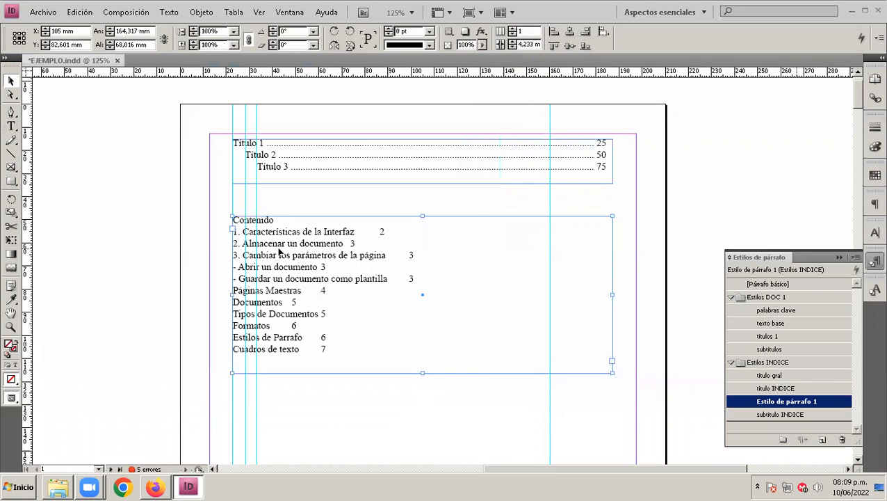
Step: Update the table of contents and reapply Estilo de párrafo 1 to all of its text
{"action": "left_click", "coordinate": [126, 11]}
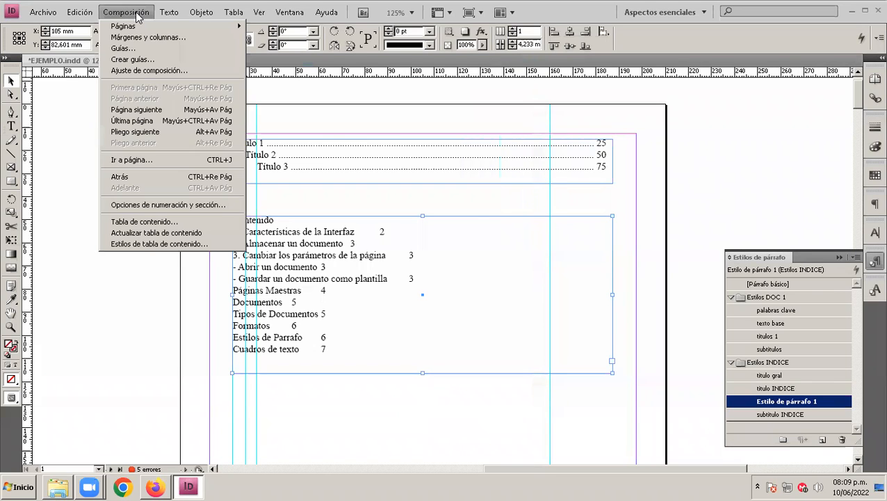
{"action": "left_click", "coordinate": [196, 237]}
{"action": "left_click", "coordinate": [490, 279]}
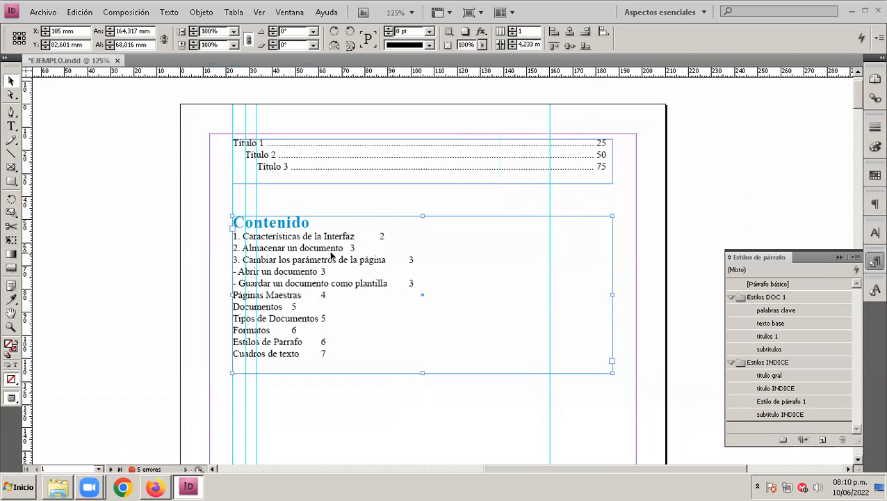
{"action": "left_click", "coordinate": [778, 407]}
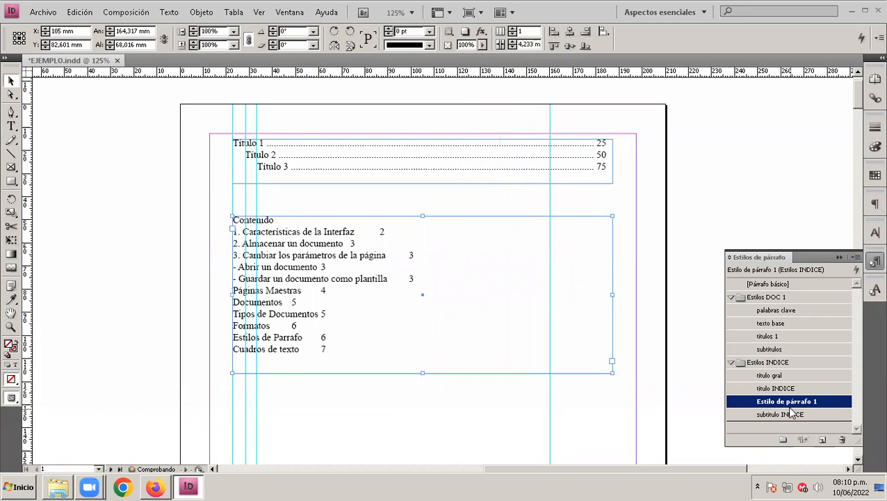
{"action": "left_click", "coordinate": [789, 403]}
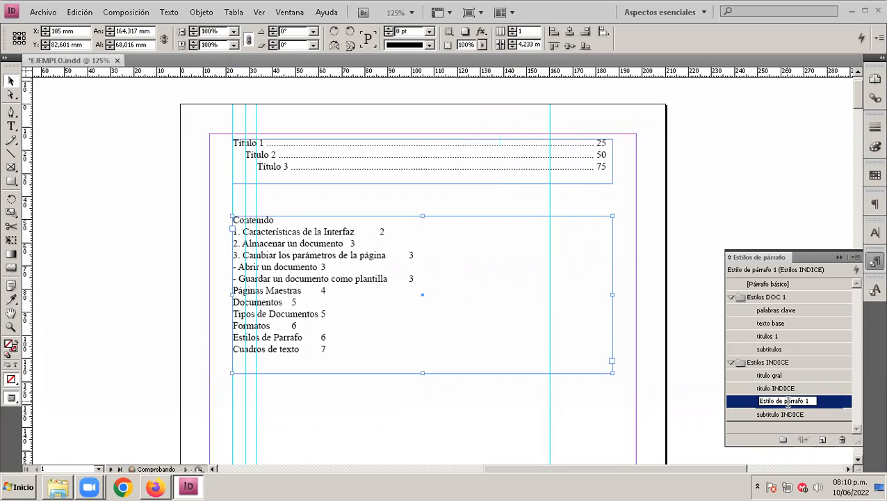
Step: Add a right-aligned tab stop at 161 mm with a "." leader to Estilo de párrafo 1
{"action": "double_click", "coordinate": [823, 404]}
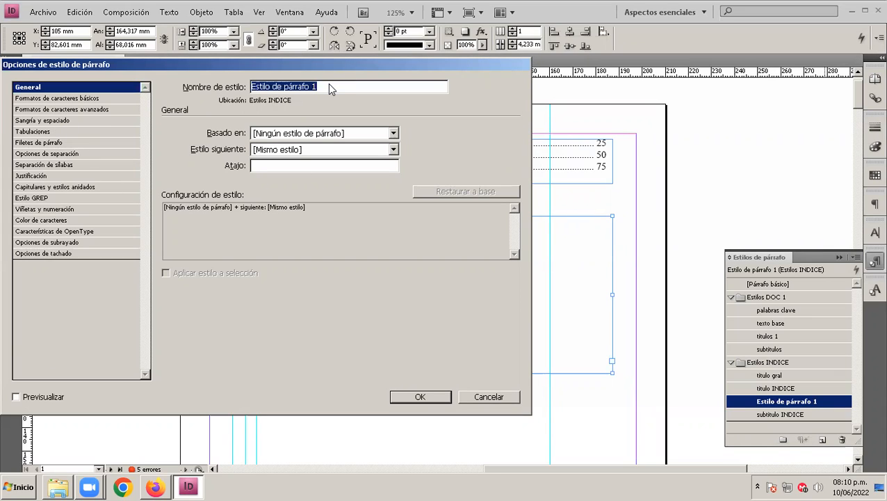
{"action": "left_click", "coordinate": [44, 131]}
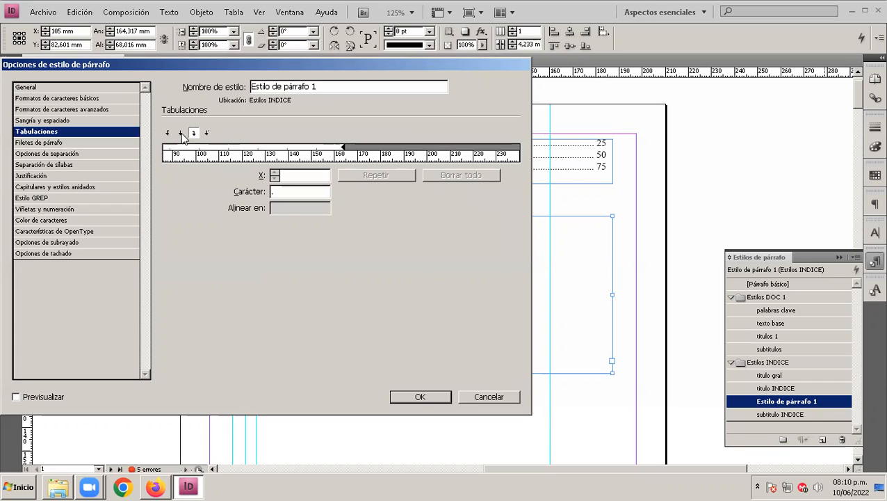
{"action": "left_click", "coordinate": [334, 153]}
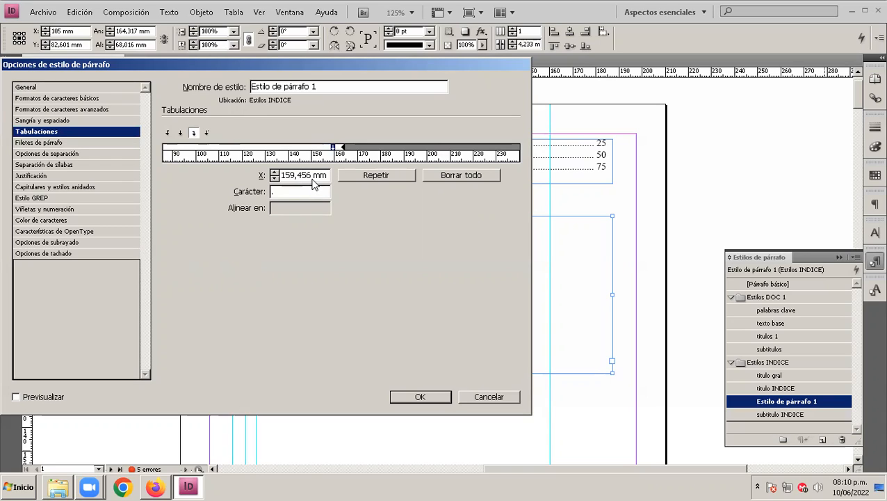
{"action": "type", "text": "61"}
{"action": "key", "text": "Delete"}
{"action": "key", "text": "Delete"}
{"action": "key", "text": "Right"}
{"action": "key", "text": "Delete"}
{"action": "key", "text": "Delete"}
{"action": "key", "text": "Delete"}
{"action": "key", "text": "BackSpace"}
{"action": "left_click", "coordinate": [419, 396]}
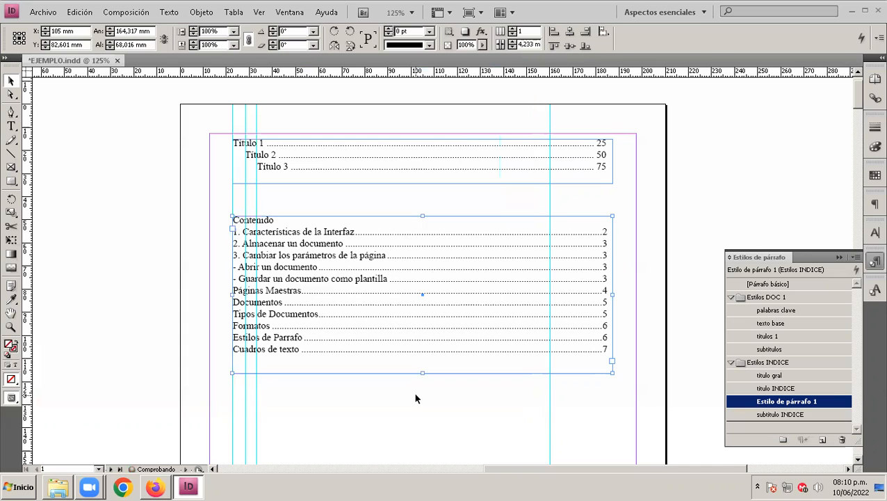
Step: Center the "Contenido" title and insert two blank lines between it and the first entry
{"action": "double_click", "coordinate": [265, 219]}
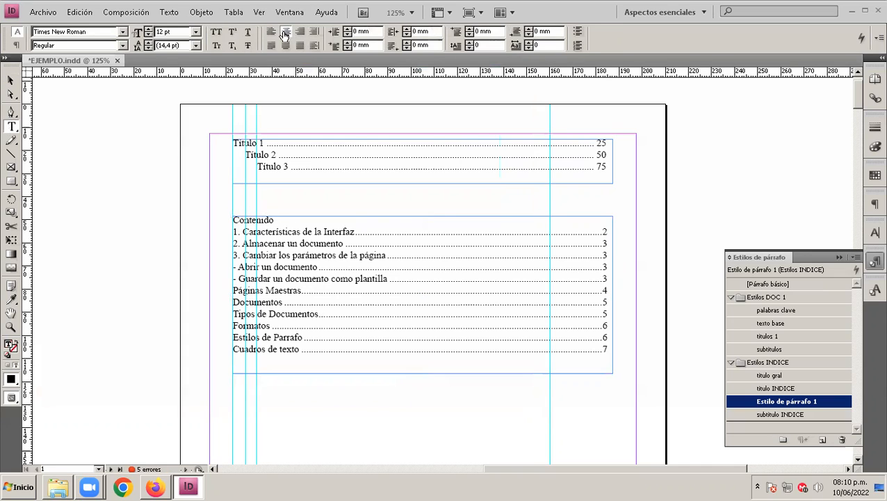
{"action": "left_click", "coordinate": [286, 31]}
{"action": "left_click", "coordinate": [452, 222]}
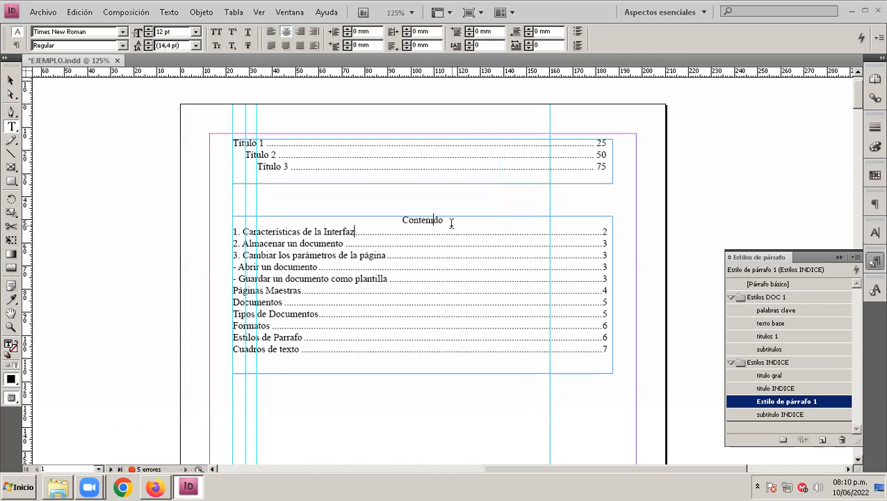
{"action": "left_click", "coordinate": [443, 220]}
{"action": "key", "text": "Return"}
{"action": "key", "text": "Return"}
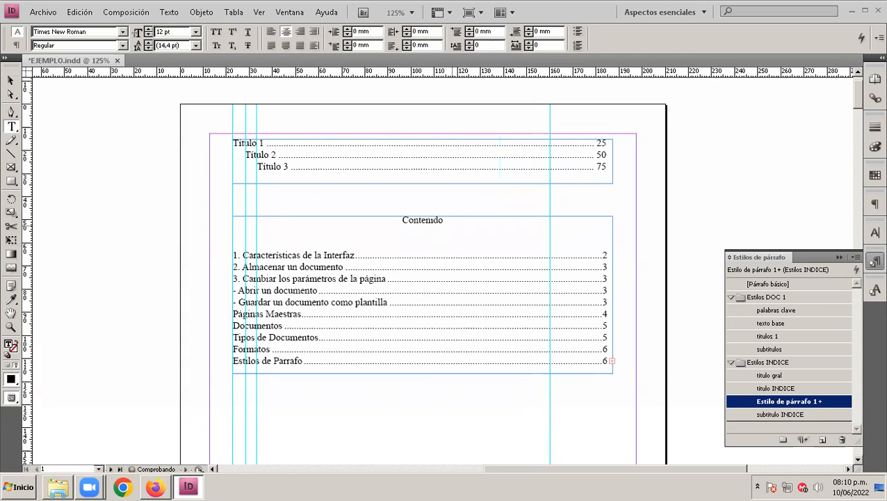
Step: Lengthen the "Contenido" frame to about 86 mm high and put away the paragraph styles
{"action": "left_click", "coordinate": [10, 80]}
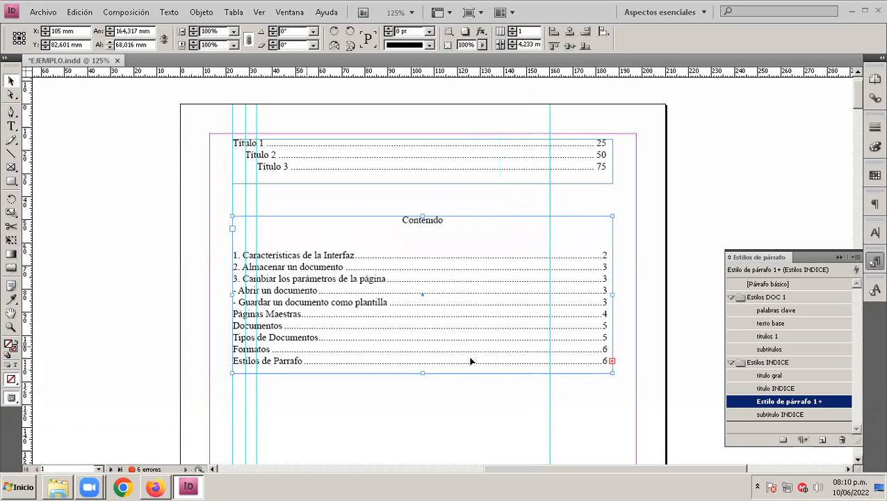
{"action": "left_click_drag", "start_coordinate": [423, 374], "coordinate": [429, 415]}
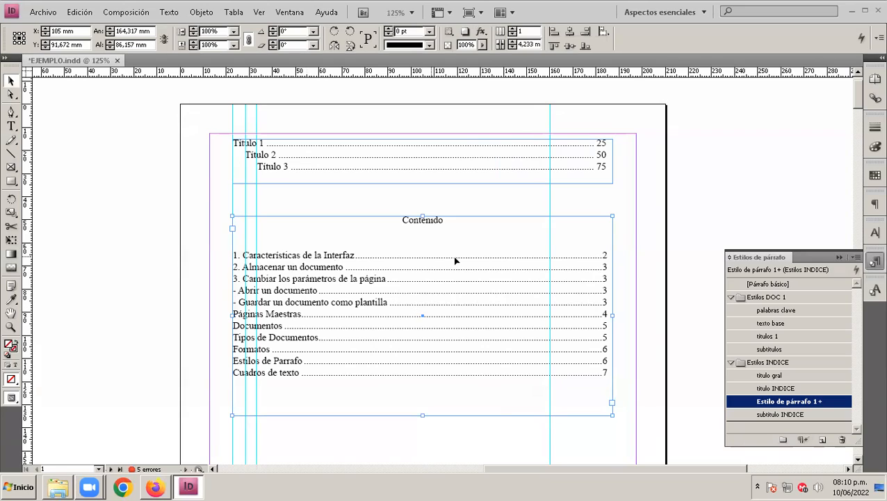
{"action": "left_click", "coordinate": [839, 258]}
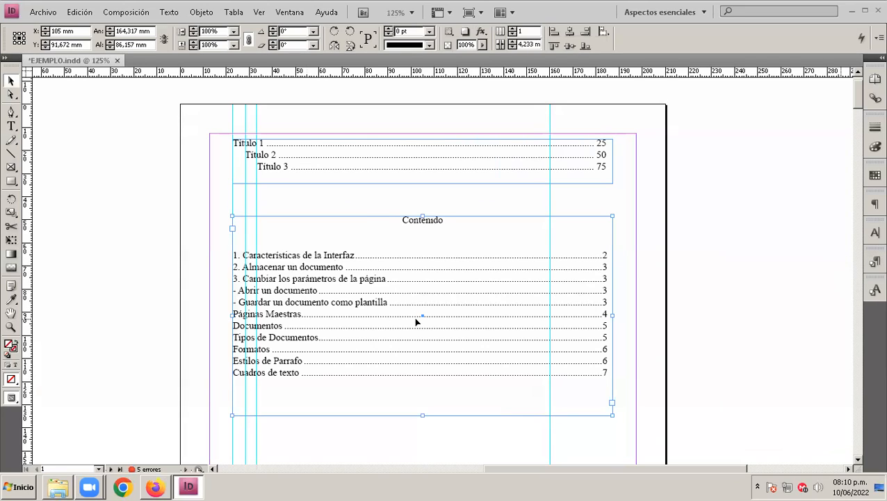
{"action": "scroll", "coordinate": [418, 322], "scroll_direction": "down", "scroll_amount": 1}
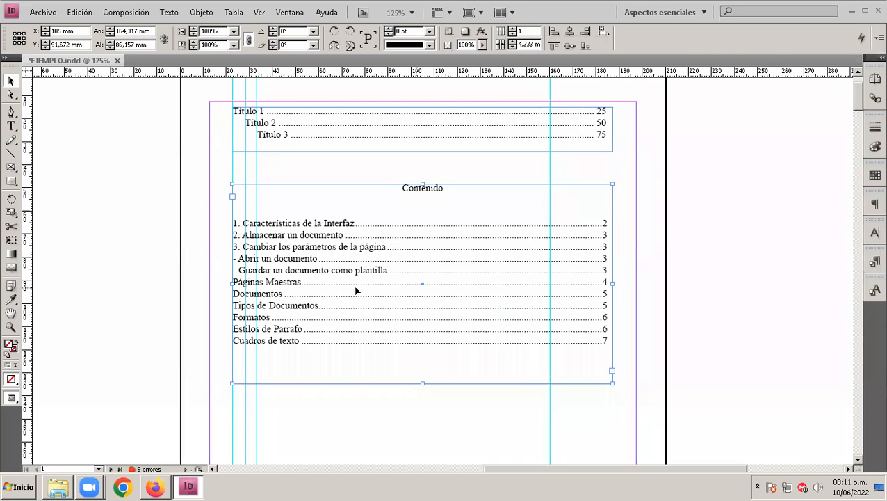
{"action": "scroll", "coordinate": [320, 263], "scroll_direction": "down", "scroll_amount": 3}
{"action": "scroll", "coordinate": [322, 255], "scroll_direction": "right", "scroll_amount": 2}
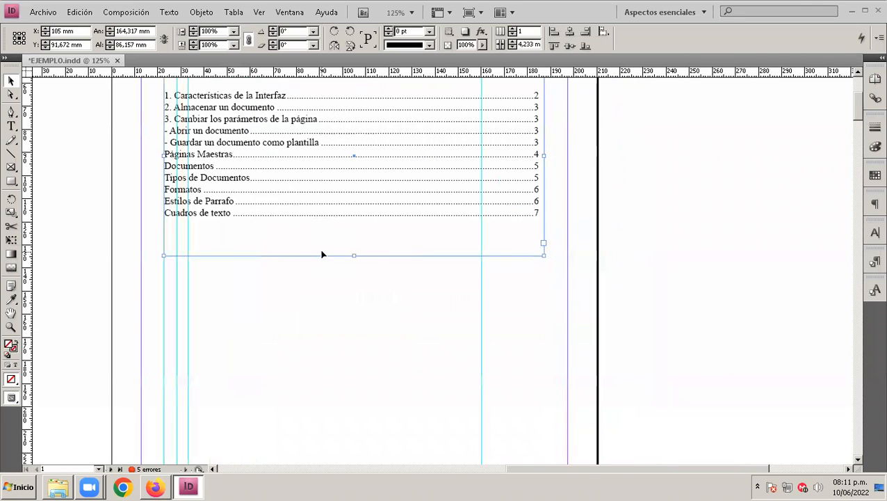
{"action": "scroll", "coordinate": [322, 255], "scroll_direction": "down", "scroll_amount": 1}
{"action": "key", "text": "alt"}
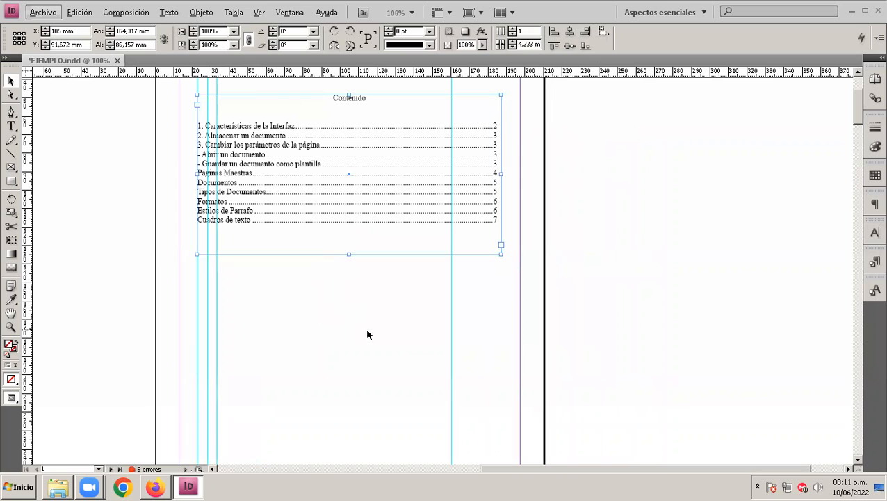
Step: Generate a new table of contents with the Estilo CEC 1 TOC style, including items in overset text
{"action": "left_click", "coordinate": [126, 12]}
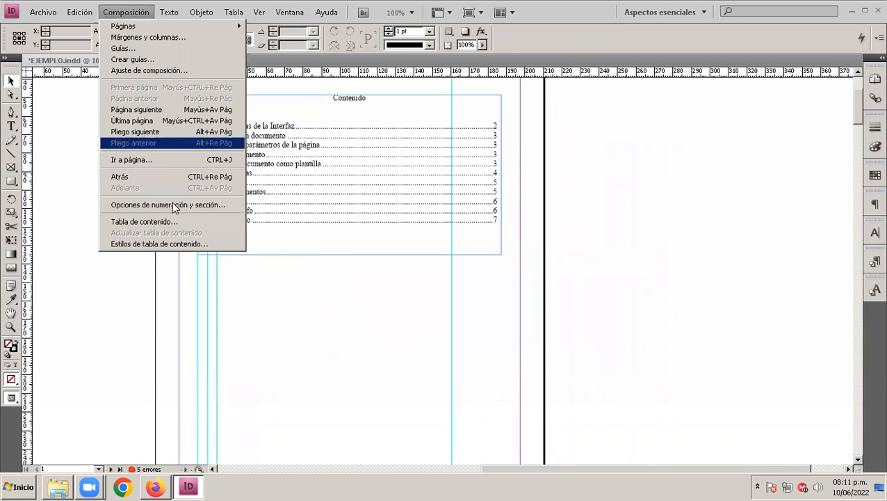
{"action": "left_click", "coordinate": [161, 221]}
{"action": "left_click", "coordinate": [368, 128]}
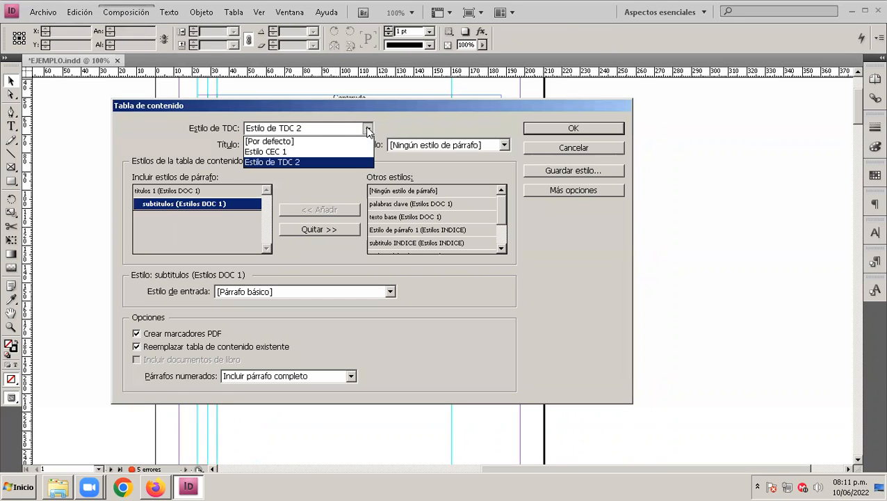
{"action": "left_click", "coordinate": [295, 154]}
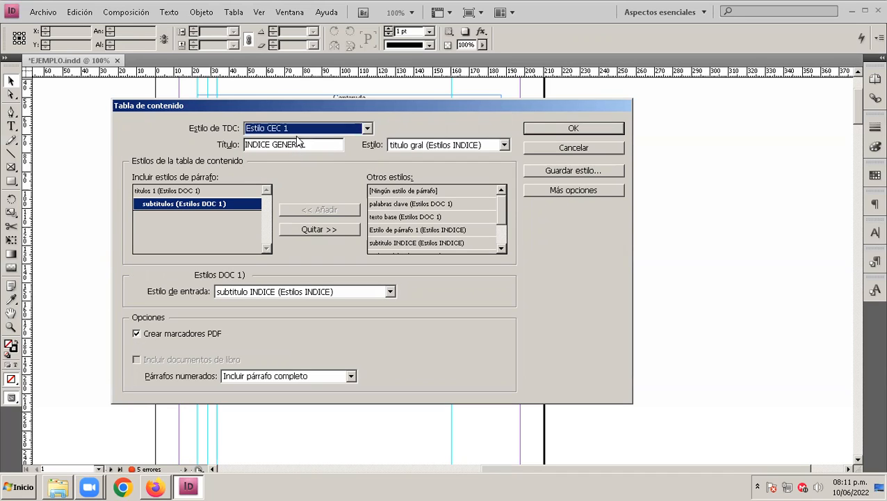
{"action": "left_click", "coordinate": [547, 127]}
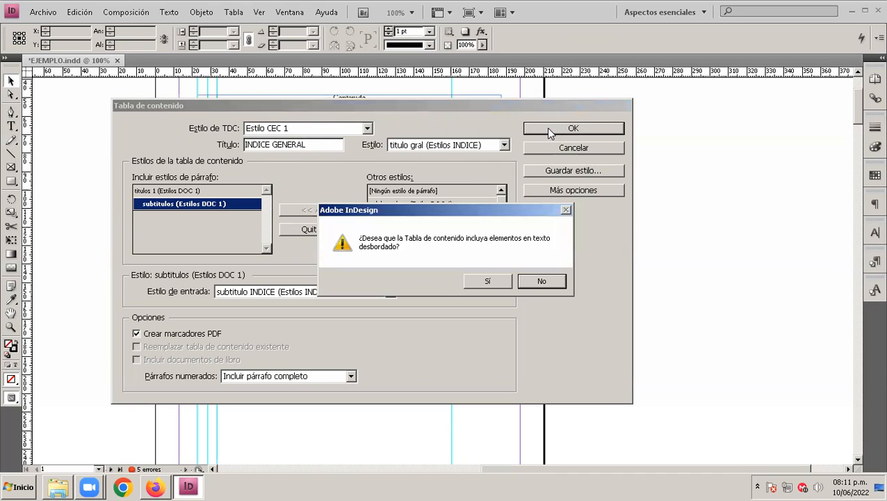
{"action": "left_click", "coordinate": [478, 281]}
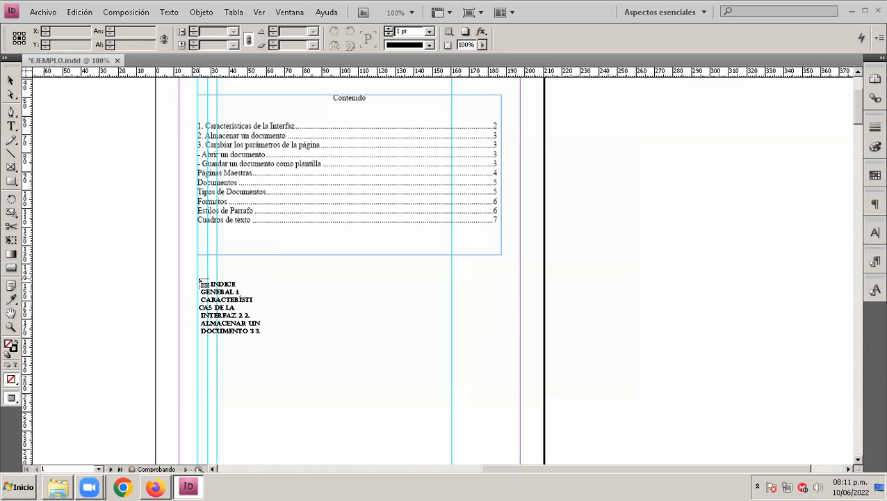
Step: Place the INDICE GENERAL table of contents below the Contenido frame, about 164 mm wide, and lengthen its frame to about 99 mm high
{"action": "left_click_drag", "start_coordinate": [198, 277], "coordinate": [489, 412]}
{"action": "scroll", "coordinate": [330, 338], "scroll_direction": "down", "scroll_amount": 1}
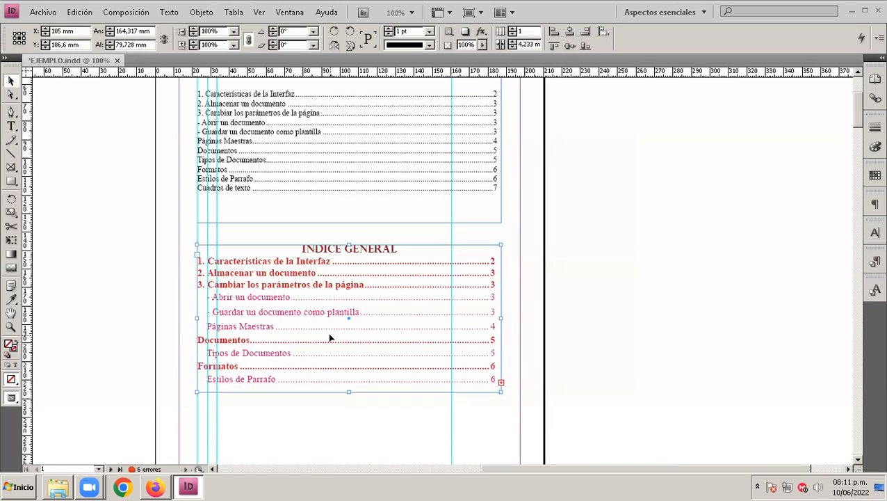
{"action": "left_click_drag", "start_coordinate": [347, 391], "coordinate": [353, 403]}
{"action": "scroll", "coordinate": [353, 402], "scroll_direction": "up", "scroll_amount": 2}
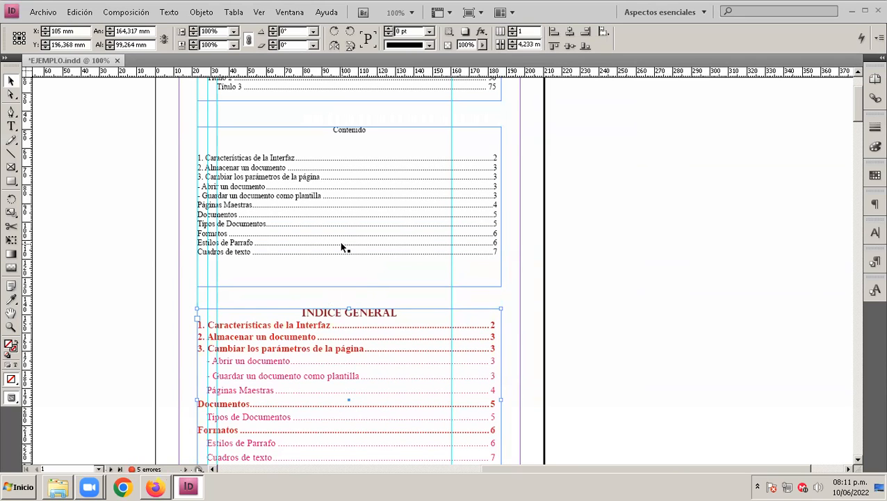
{"action": "scroll", "coordinate": [340, 245], "scroll_direction": "right", "scroll_amount": 2}
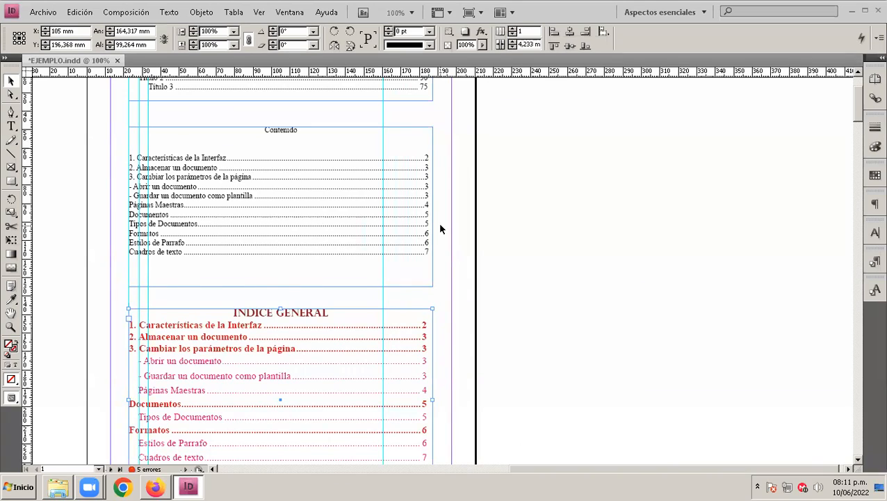
{"action": "left_click_drag", "start_coordinate": [332, 263], "coordinate": [463, 223]}
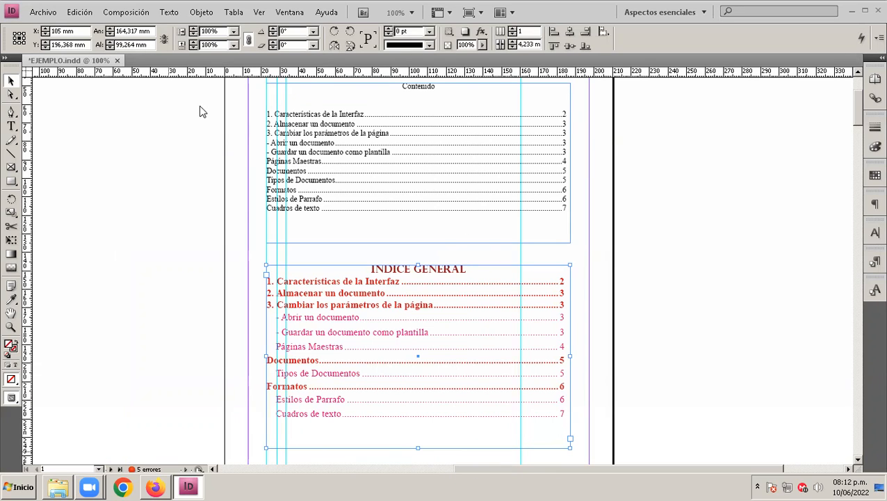
{"action": "left_click_drag", "start_coordinate": [200, 107], "coordinate": [616, 64]}
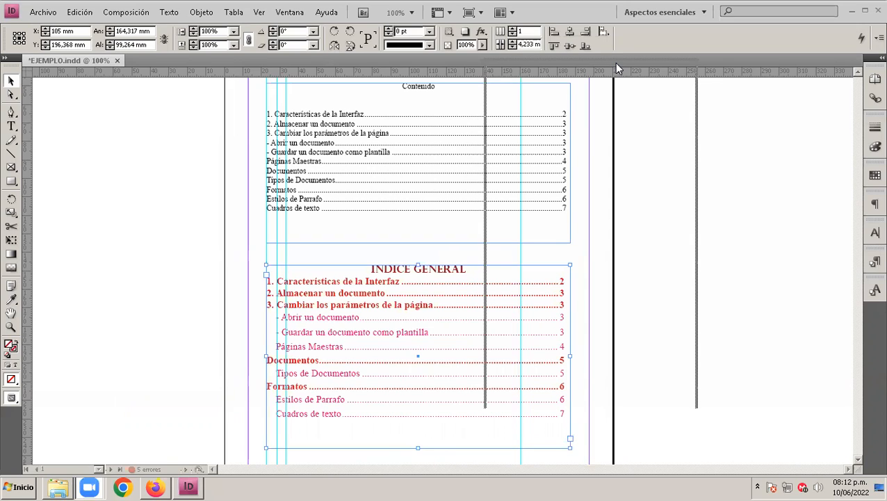
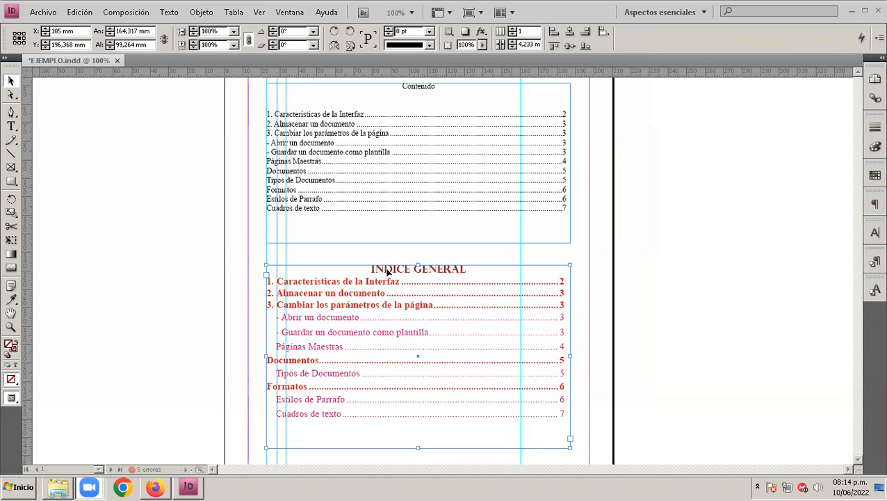
Step: Compare the tabbed Título 1–3 sample list with the Contenido table of contents on page 1
{"action": "left_click", "coordinate": [324, 173]}
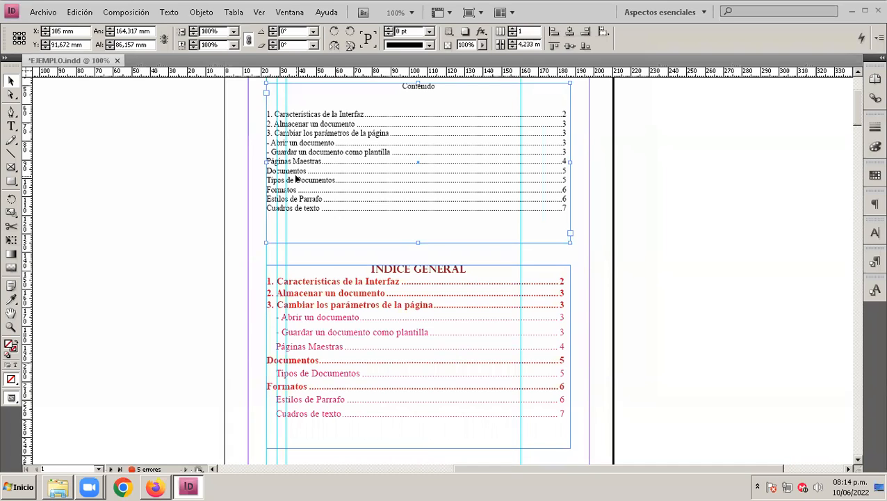
{"action": "scroll", "coordinate": [296, 179], "scroll_direction": "up", "scroll_amount": 3}
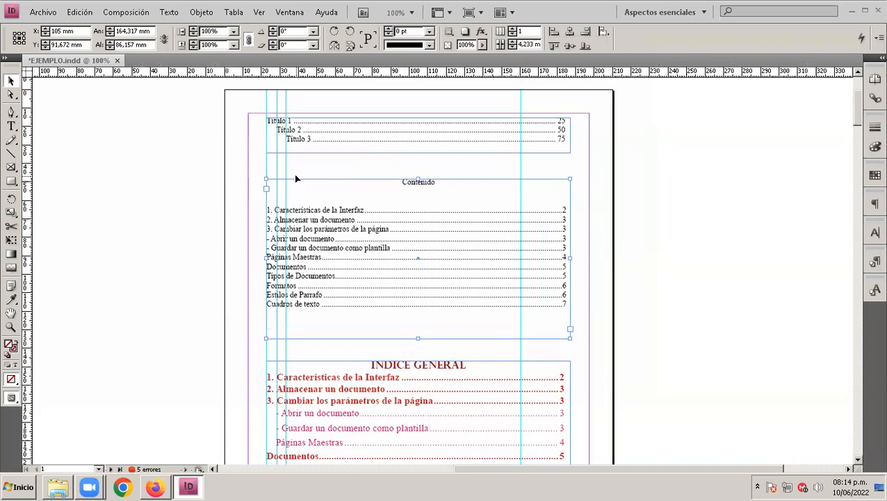
{"action": "left_click", "coordinate": [278, 122]}
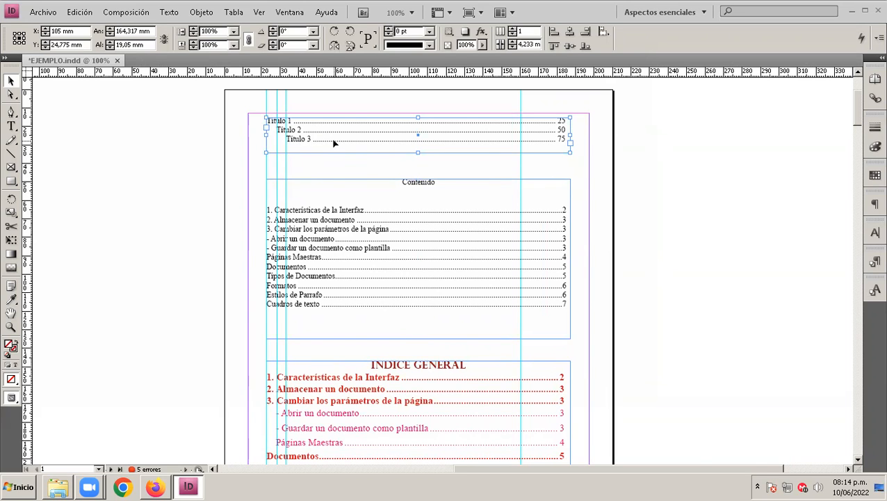
{"action": "scroll", "coordinate": [333, 143], "scroll_direction": "left", "scroll_amount": 3}
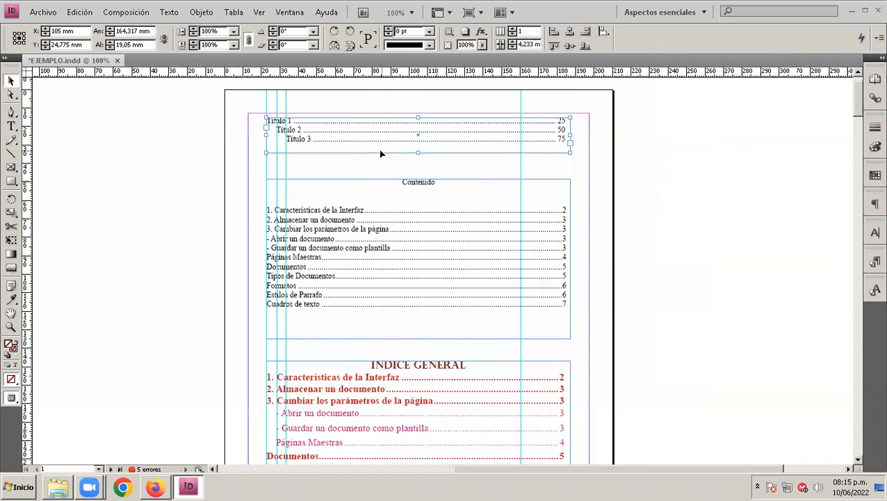
{"action": "key", "text": "ctrl+equal"}
{"action": "key", "text": "alt+space"}
{"action": "left_click_drag", "start_coordinate": [391, 153], "coordinate": [304, 198]}
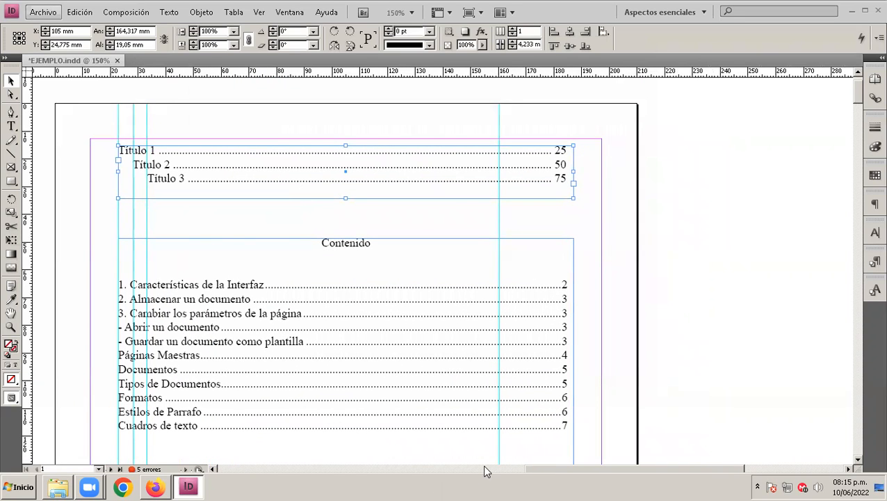
{"action": "mouse_move", "coordinate": [523, 218]}
{"action": "left_mouse_down"}
{"action": "mouse_move", "coordinate": [105, 202]}
{"action": "mouse_move", "coordinate": [331, 110]}
{"action": "mouse_move", "coordinate": [622, 138]}
{"action": "mouse_move", "coordinate": [523, 219]}
{"action": "left_mouse_up"}
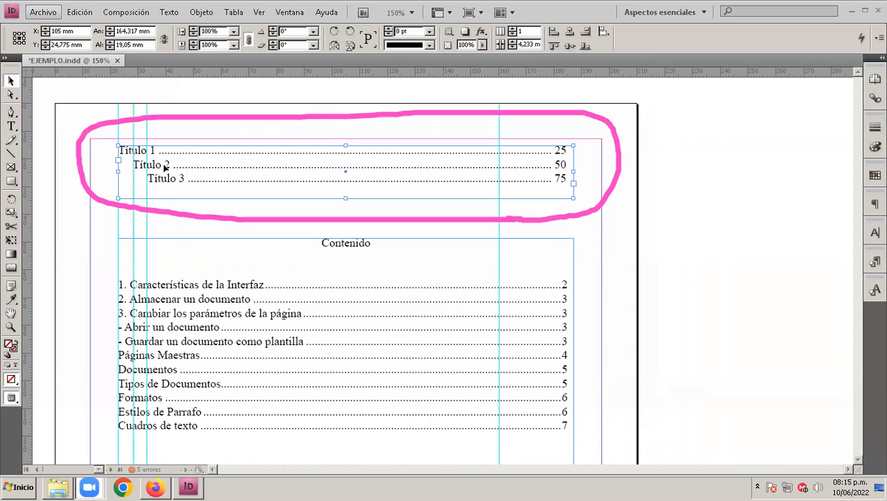
{"action": "left_click", "coordinate": [217, 344]}
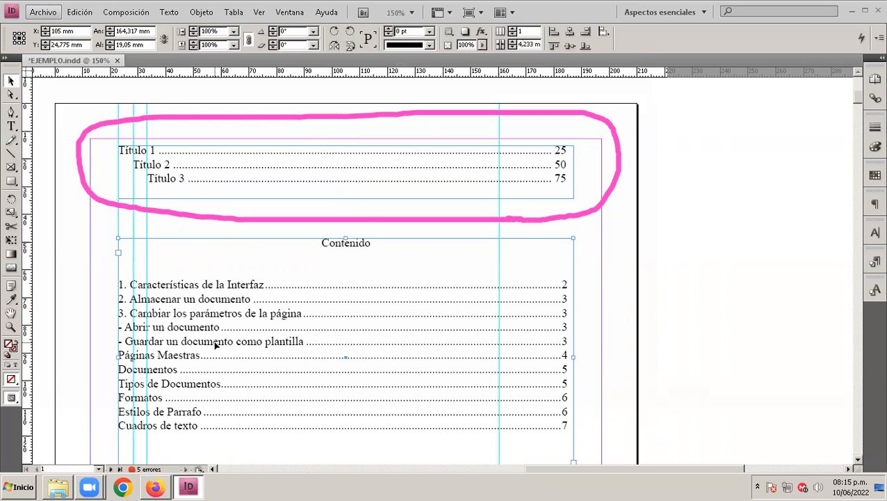
{"action": "scroll", "coordinate": [217, 344], "scroll_direction": "down", "scroll_amount": 1}
{"action": "scroll", "coordinate": [241, 309], "scroll_direction": "down", "scroll_amount": 1}
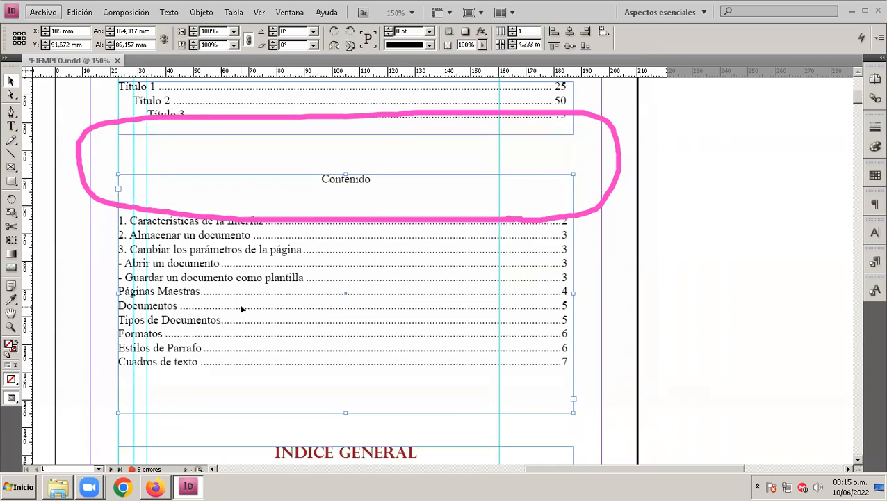
{"action": "scroll", "coordinate": [258, 317], "scroll_direction": "up", "scroll_amount": 2}
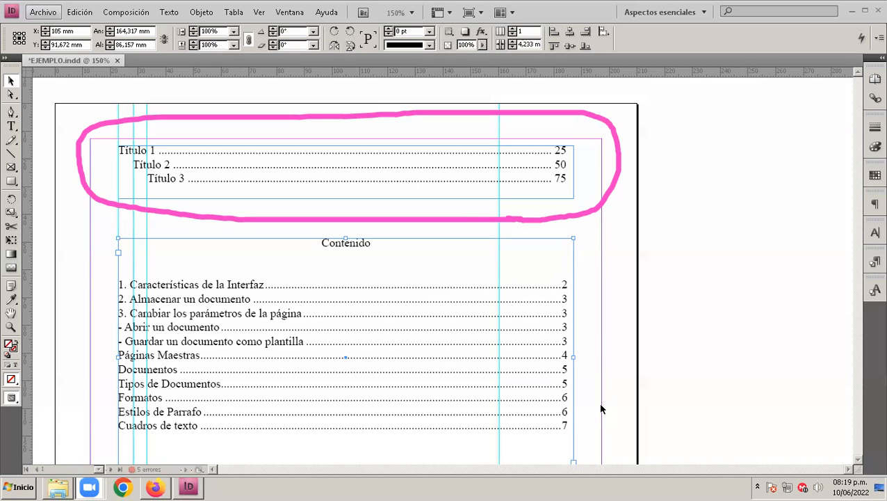
{"action": "left_click", "coordinate": [479, 217]}
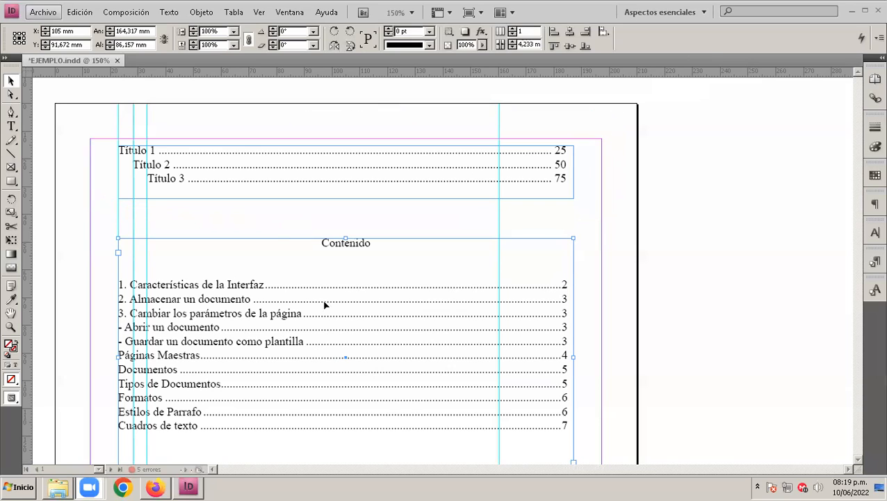
{"action": "left_click", "coordinate": [592, 235]}
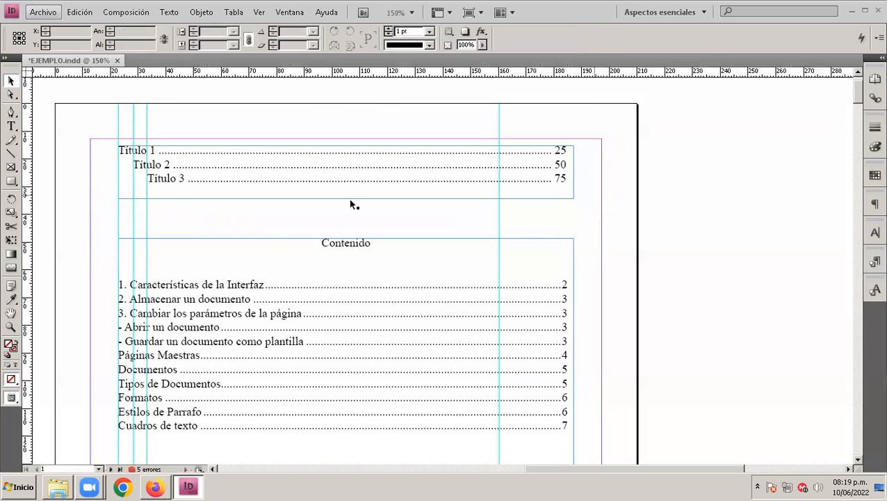
Step: Indent the Contenido entries "- Abrir un documento" and "- Guardar un documento como plantilla" with a tab to the second vertical guide
{"action": "left_click", "coordinate": [291, 315]}
{"action": "scroll", "coordinate": [291, 314], "scroll_direction": "down", "scroll_amount": 3}
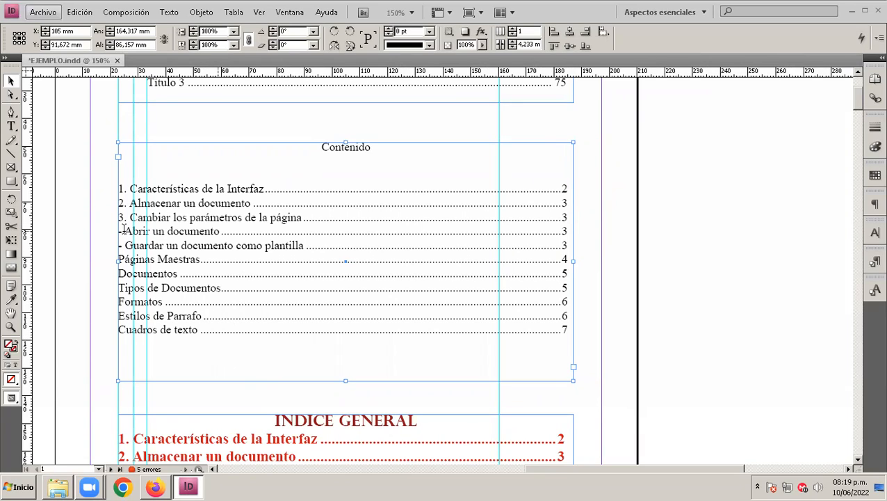
{"action": "double_click", "coordinate": [166, 245]}
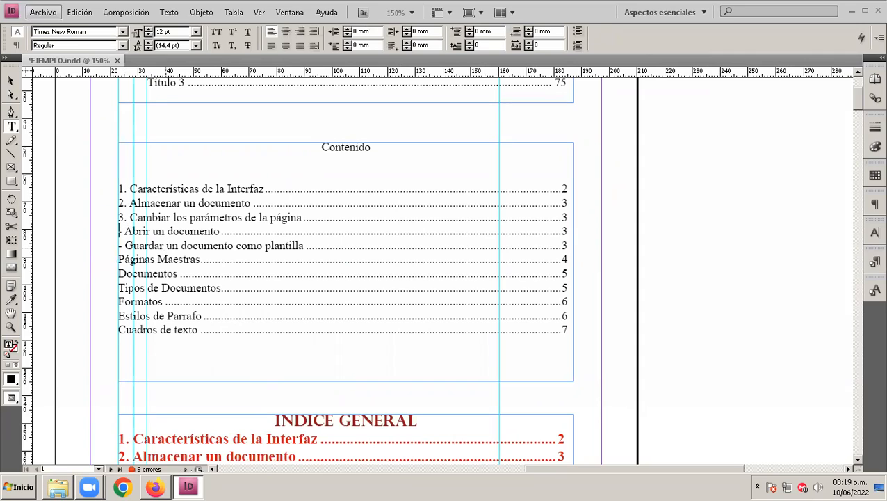
{"action": "key", "text": "Return"}
{"action": "key", "text": "BackSpace"}
{"action": "key", "text": "Down"}
{"action": "key", "text": "Home"}
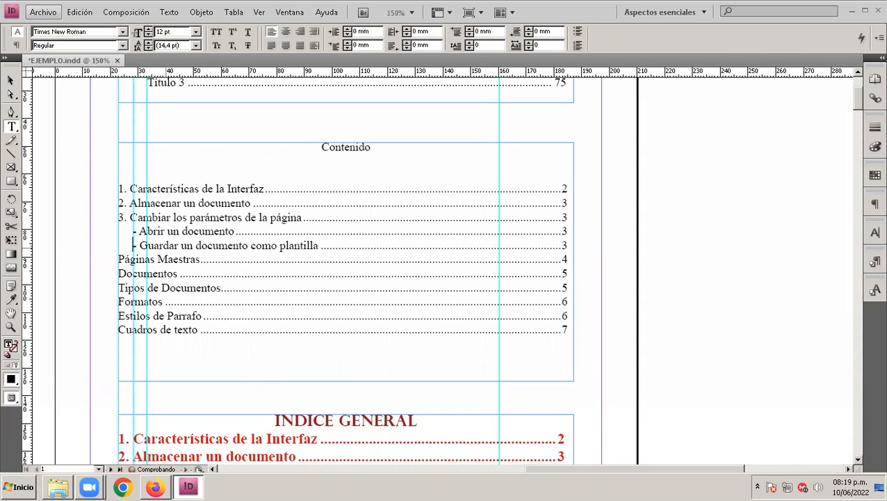
{"action": "key", "text": "Left"}
{"action": "key", "text": "Left"}
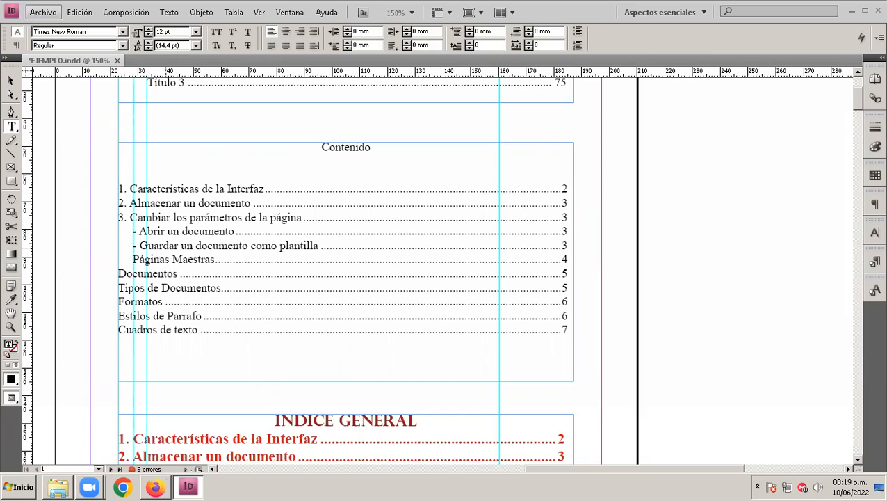
{"action": "key", "text": "BackSpace"}
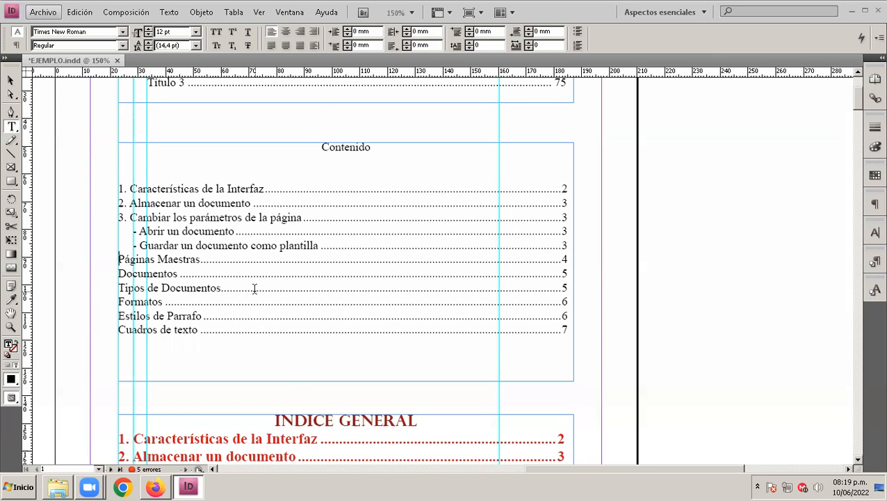
Step: Examine the text formatting of the first-level and second-level entries in the INDICE GENERAL table of contents
{"action": "scroll", "coordinate": [255, 288], "scroll_direction": "down", "scroll_amount": 8}
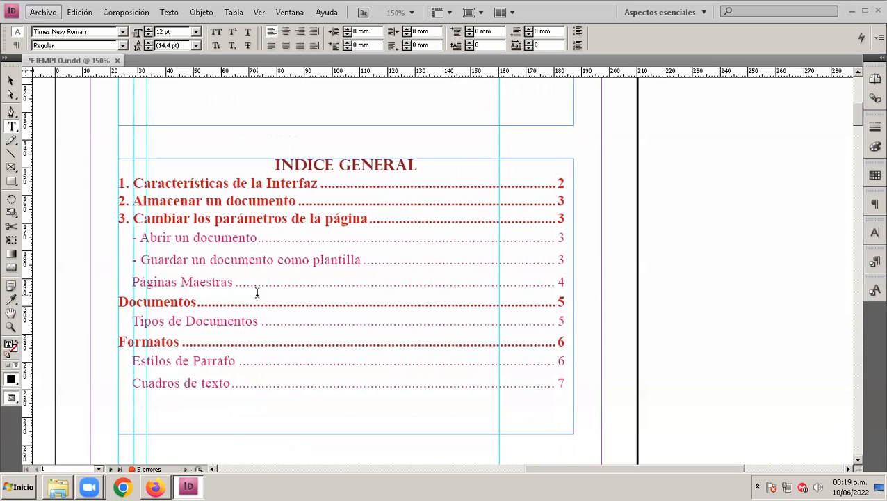
{"action": "left_click", "coordinate": [133, 218]}
{"action": "left_click_drag", "start_coordinate": [213, 220], "coordinate": [107, 217]}
{"action": "left_click", "coordinate": [175, 212]}
{"action": "left_click_drag", "start_coordinate": [312, 183], "coordinate": [116, 183]}
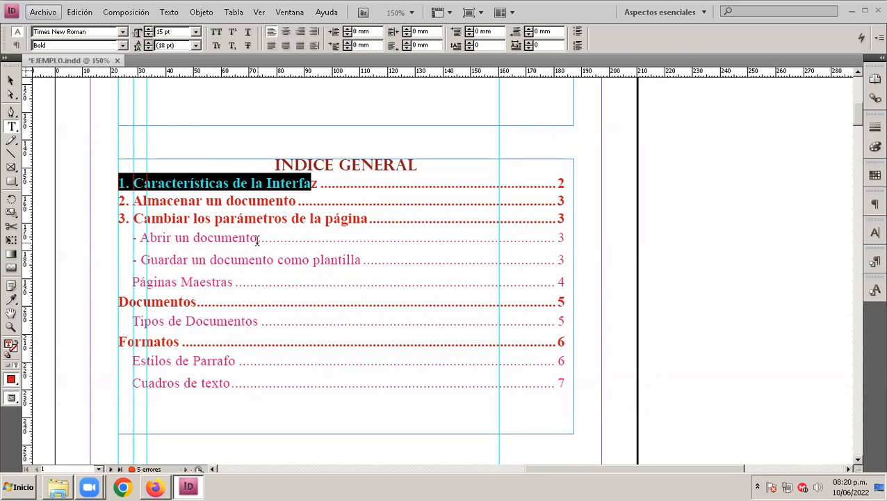
{"action": "left_click_drag", "start_coordinate": [257, 238], "coordinate": [131, 239]}
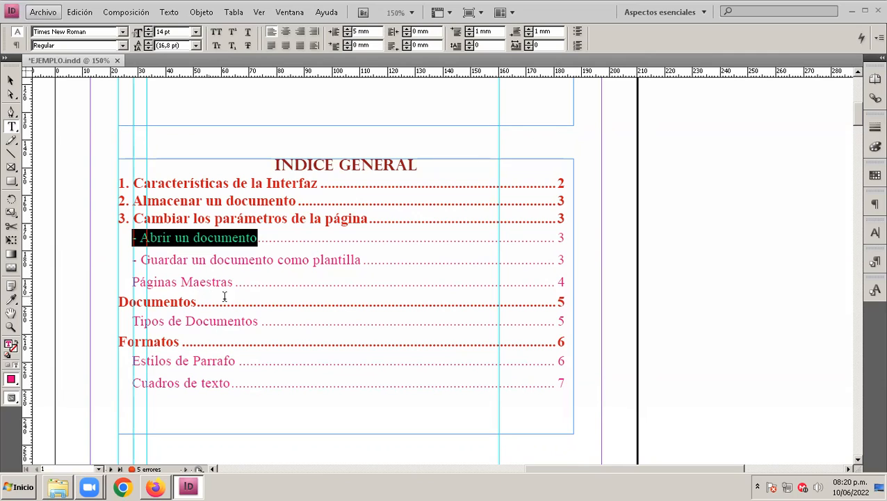
{"action": "left_click", "coordinate": [169, 237]}
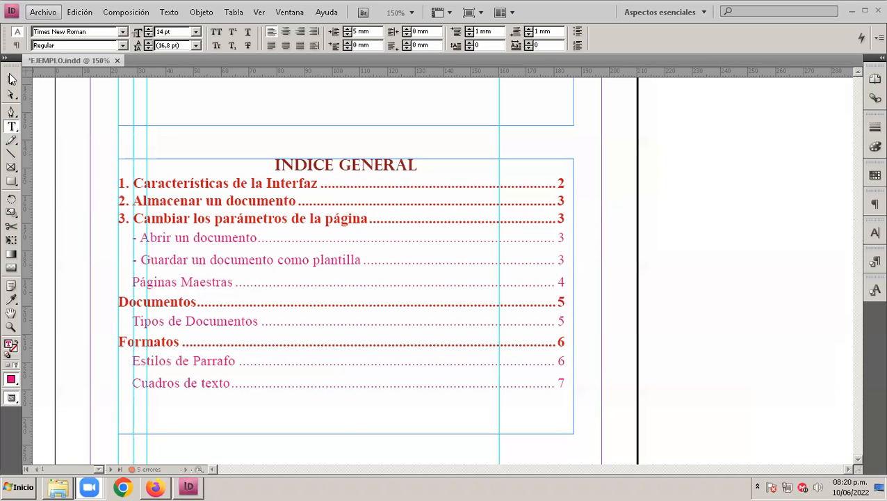
{"action": "left_click", "coordinate": [11, 80]}
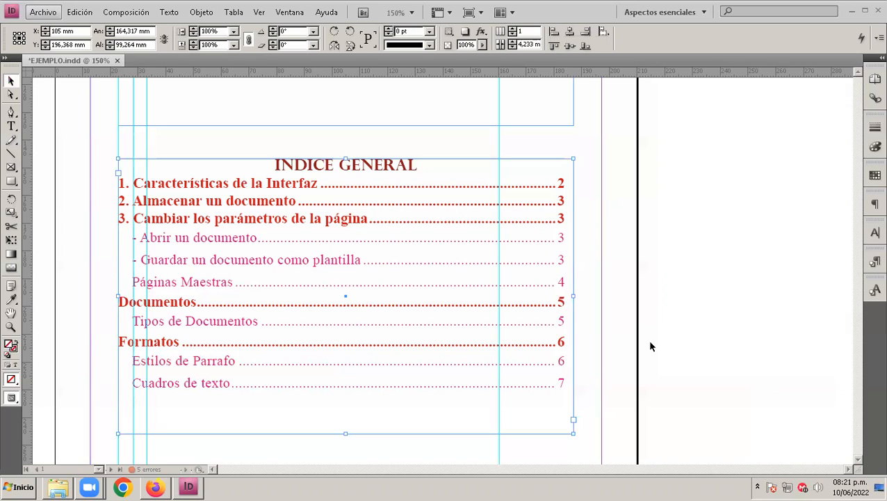
Step: Check the dates 17 and 21 June 2022 in the system calendar
{"action": "left_click", "coordinate": [848, 486]}
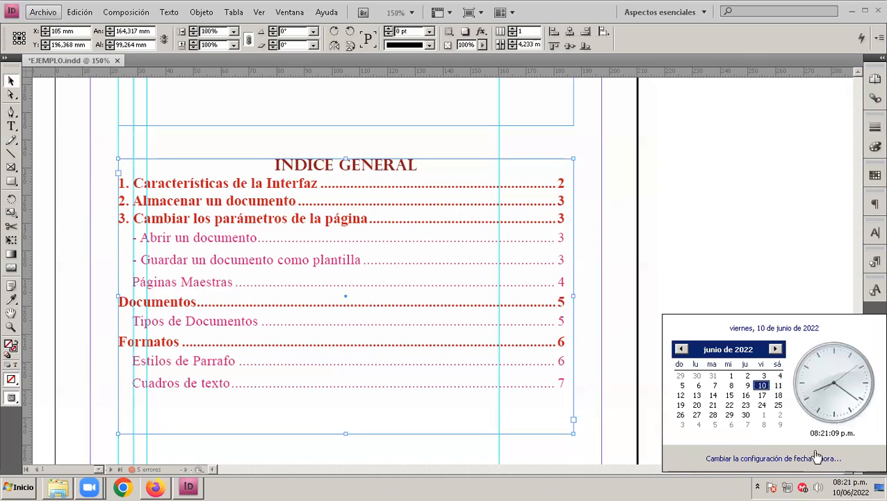
{"action": "left_click", "coordinate": [762, 396]}
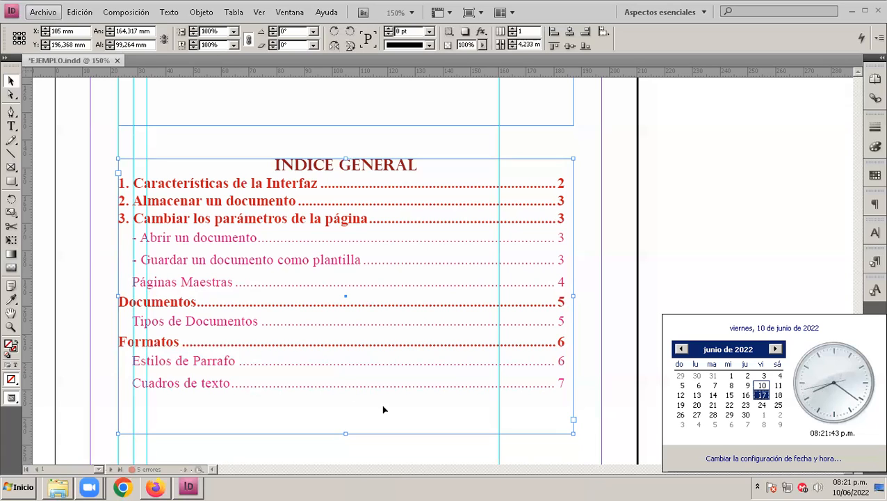
{"action": "left_click", "coordinate": [323, 411]}
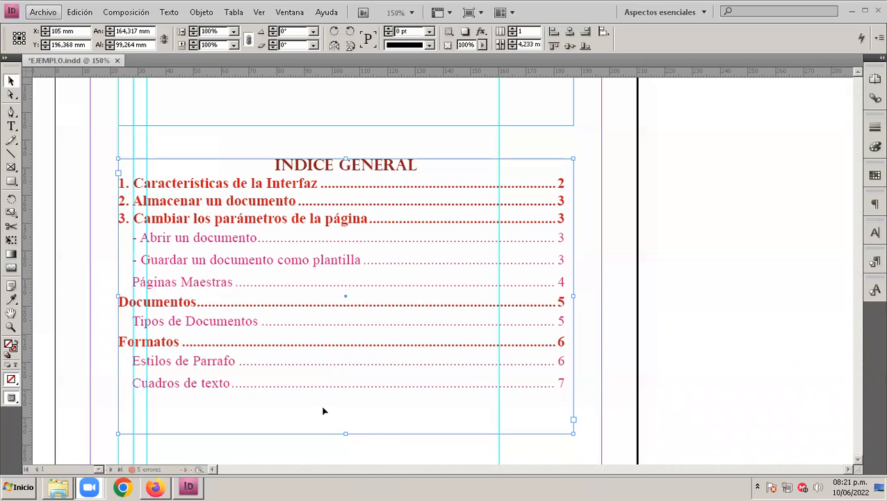
{"action": "left_click", "coordinate": [833, 484]}
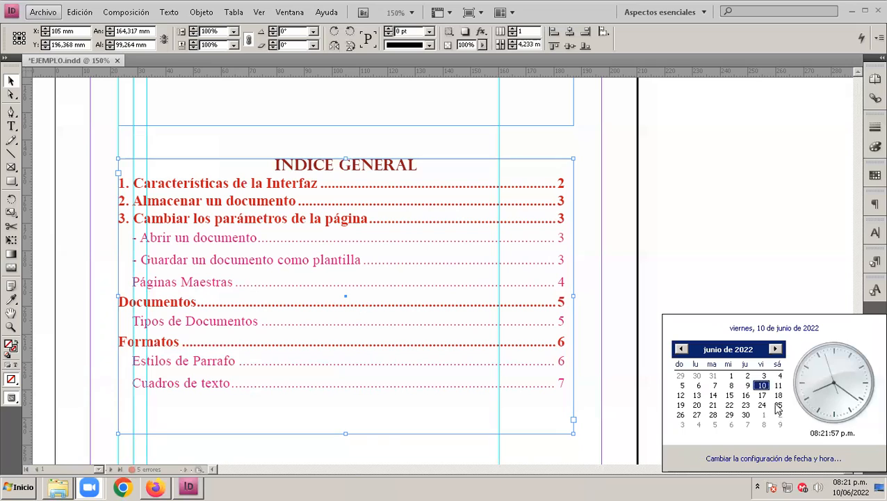
{"action": "left_click", "coordinate": [166, 73]}
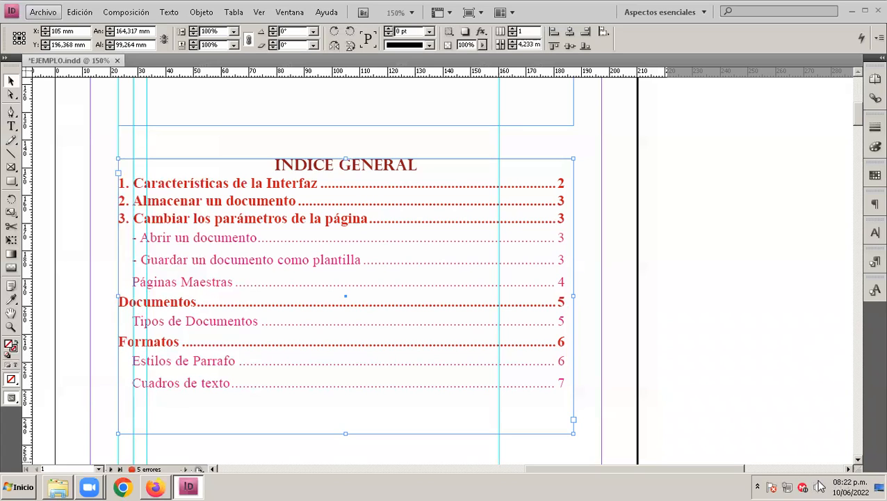
{"action": "left_click", "coordinate": [849, 487]}
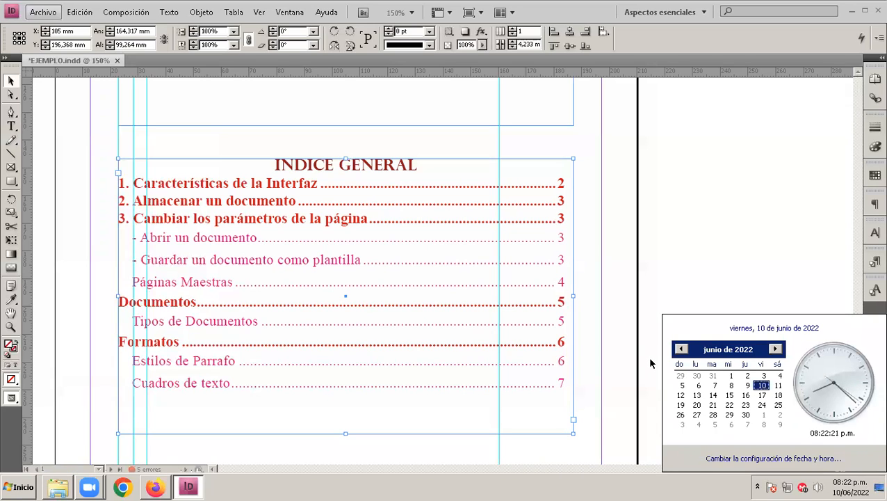
{"action": "left_click", "coordinate": [395, 473]}
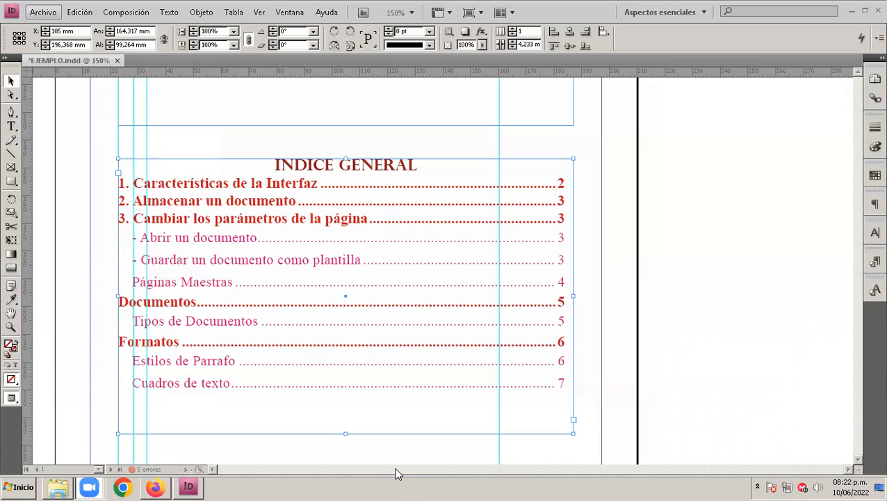
{"action": "left_click", "coordinate": [850, 487]}
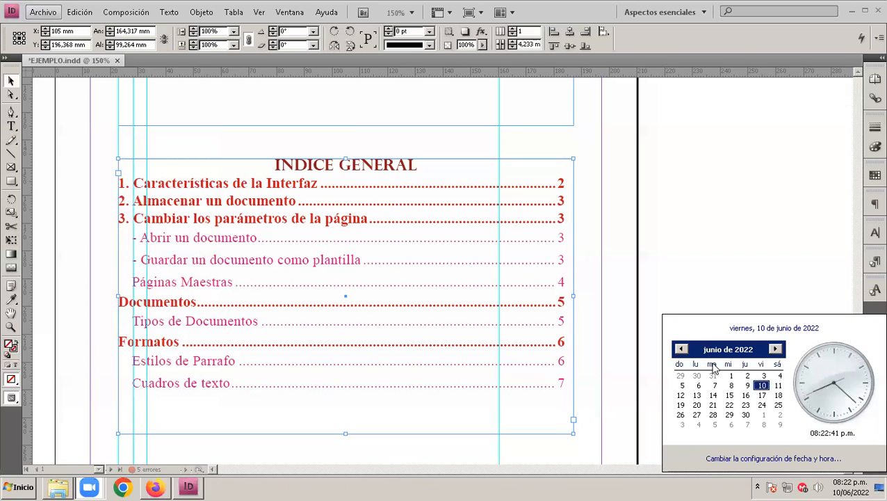
{"action": "left_click", "coordinate": [713, 405]}
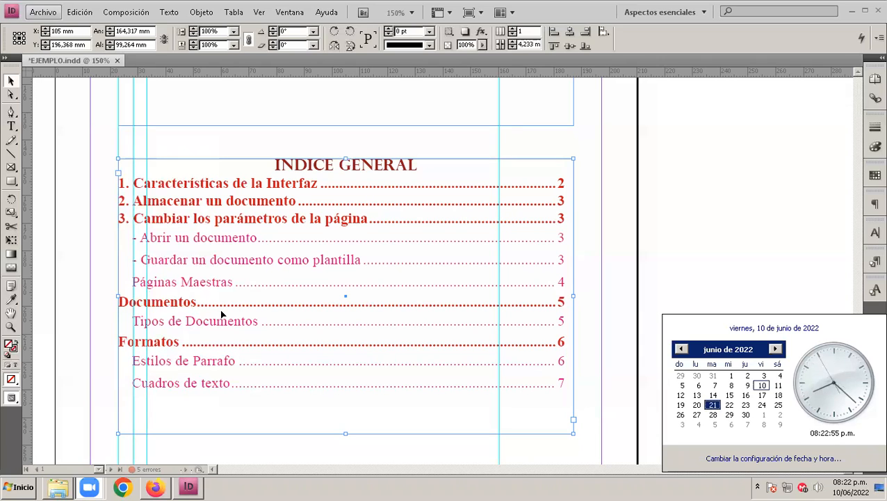
{"action": "left_click", "coordinate": [466, 374]}
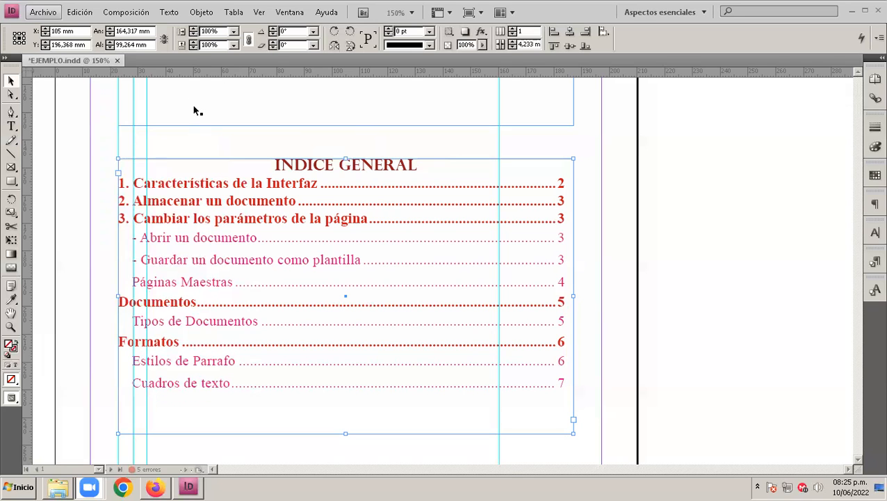
Step: Look through the export file formats for EJEMPLO, keep Adobe PDF as the type, and cancel the export
{"action": "left_click", "coordinate": [88, 14]}
{"action": "mouse_move", "coordinate": [41, 16]}
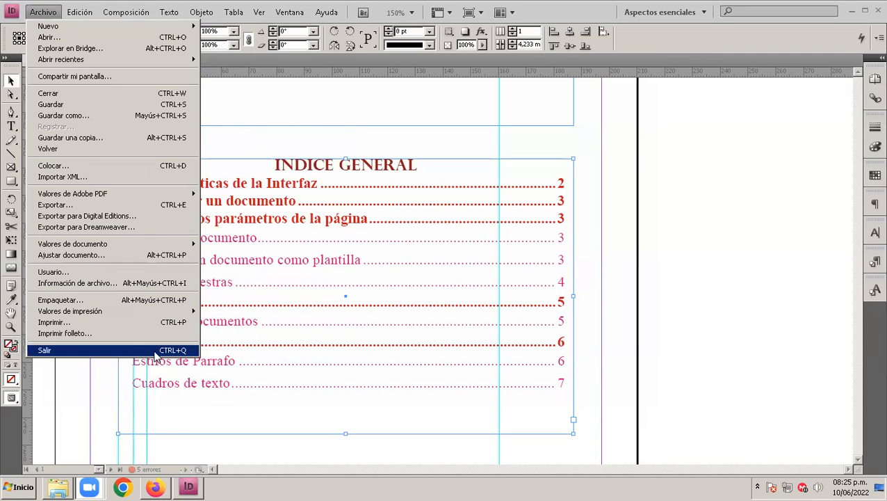
{"action": "left_click", "coordinate": [133, 205]}
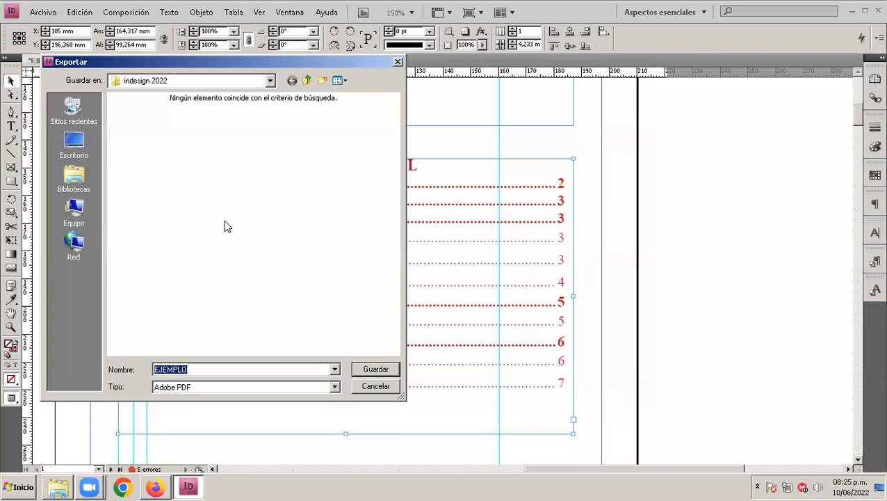
{"action": "left_click", "coordinate": [335, 387]}
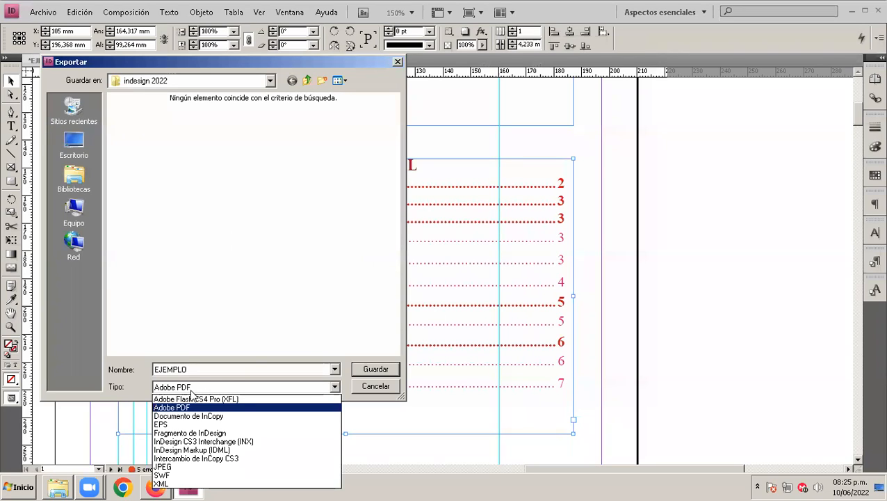
{"action": "left_click", "coordinate": [195, 407]}
{"action": "double_click", "coordinate": [197, 368]}
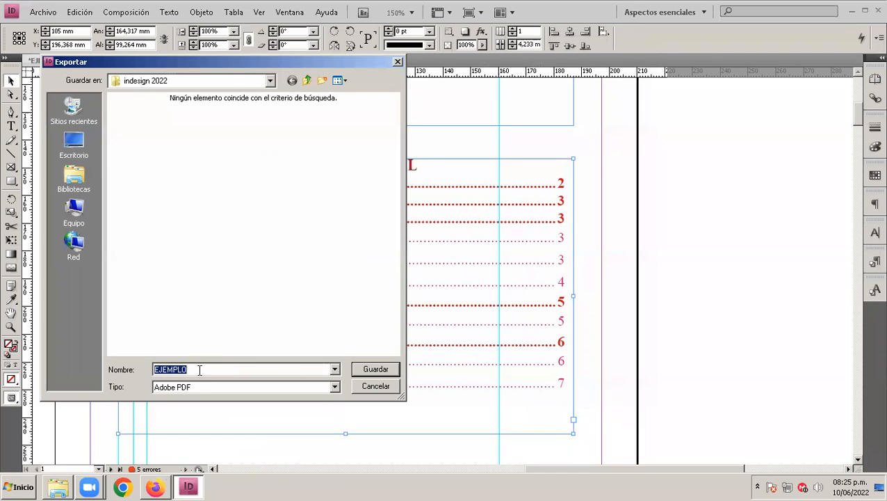
{"action": "left_click", "coordinate": [200, 370]}
{"action": "left_click_drag", "start_coordinate": [202, 370], "coordinate": [100, 369]}
{"action": "left_click", "coordinate": [374, 386]}
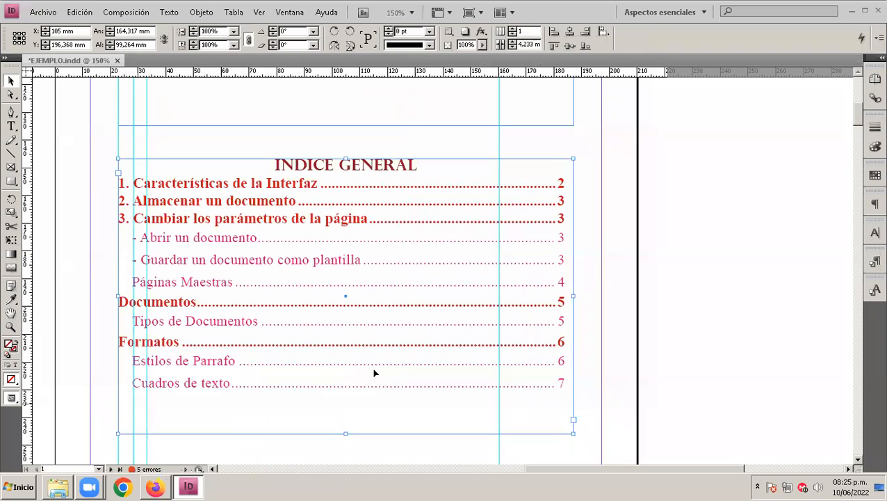
{"action": "scroll", "coordinate": [324, 348], "scroll_direction": "up", "scroll_amount": 10}
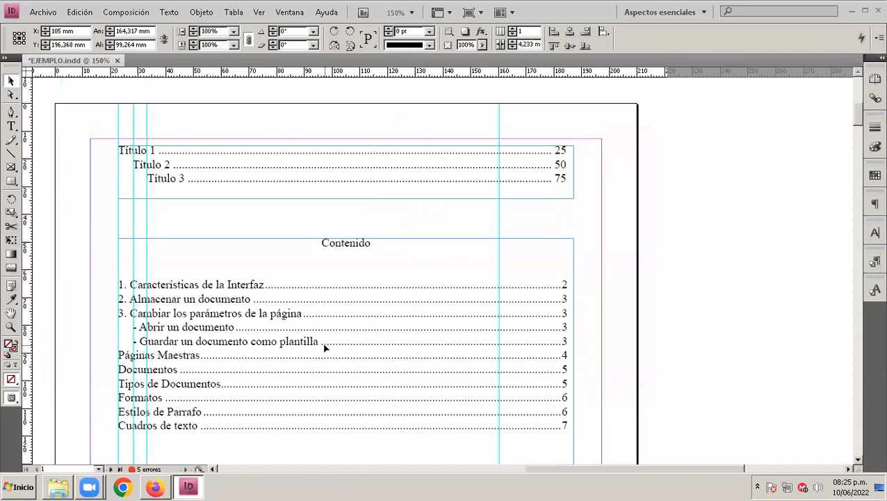
{"action": "scroll", "coordinate": [324, 347], "scroll_direction": "down", "scroll_amount": 4}
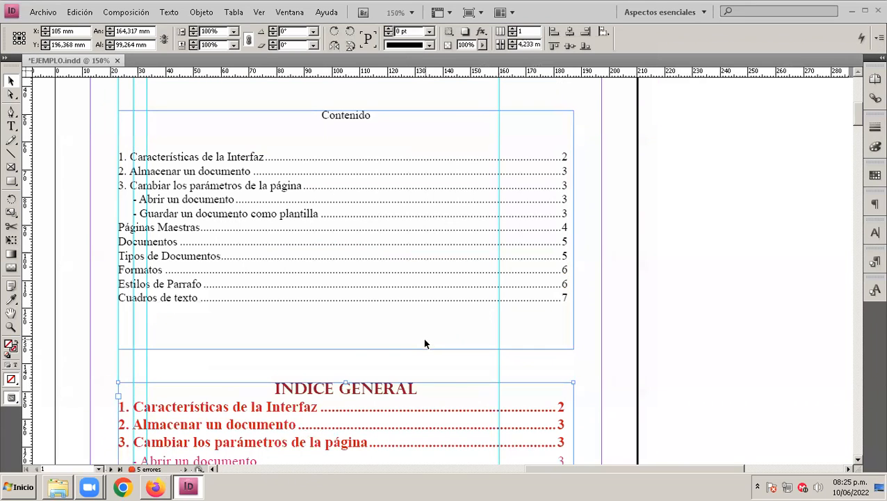
{"action": "scroll", "coordinate": [425, 341], "scroll_direction": "down", "scroll_amount": 6}
{"action": "scroll", "coordinate": [427, 342], "scroll_direction": "down", "scroll_amount": 1}
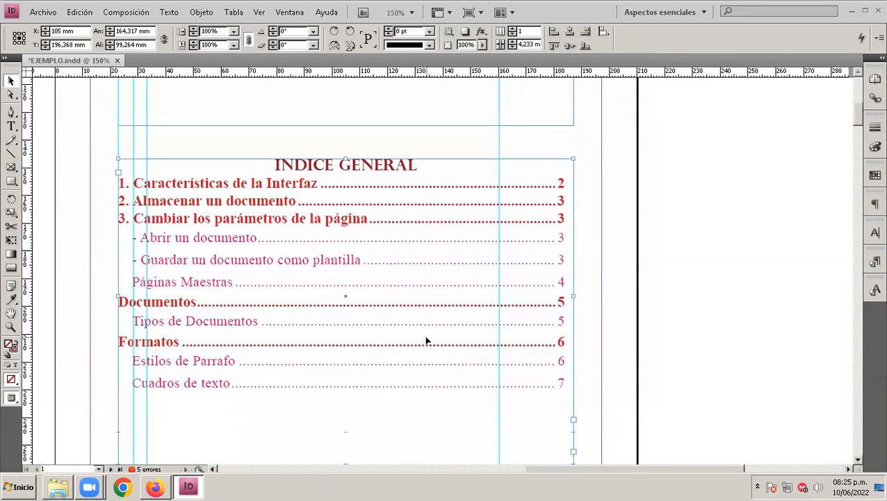